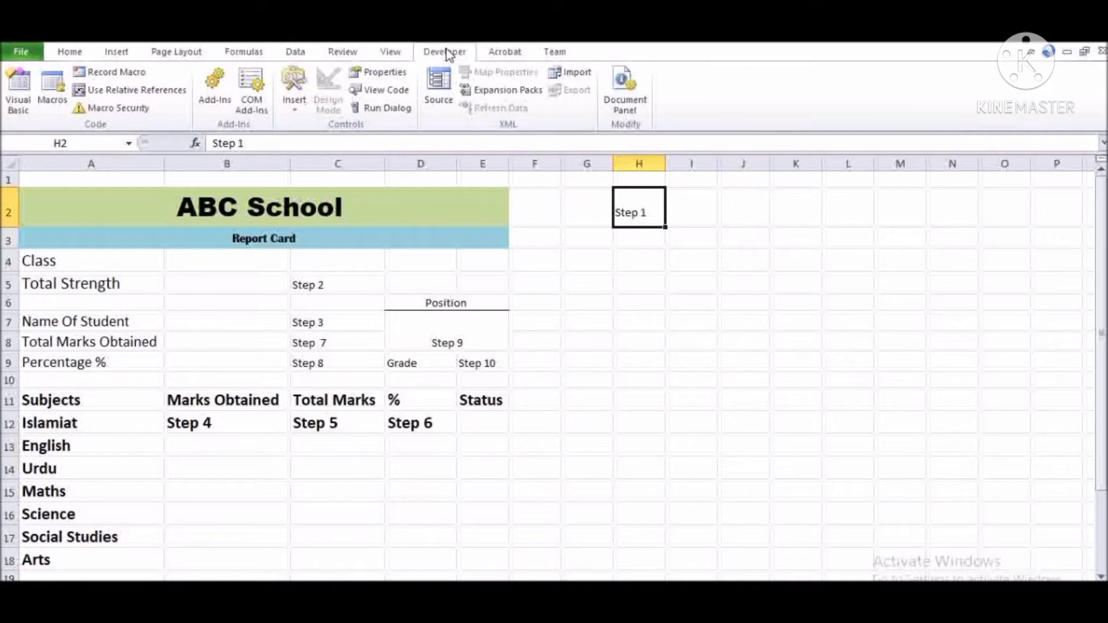
- Make sure the Developer tab is enabled among the main tabs in the ribbon customization options
left_click(21, 52)
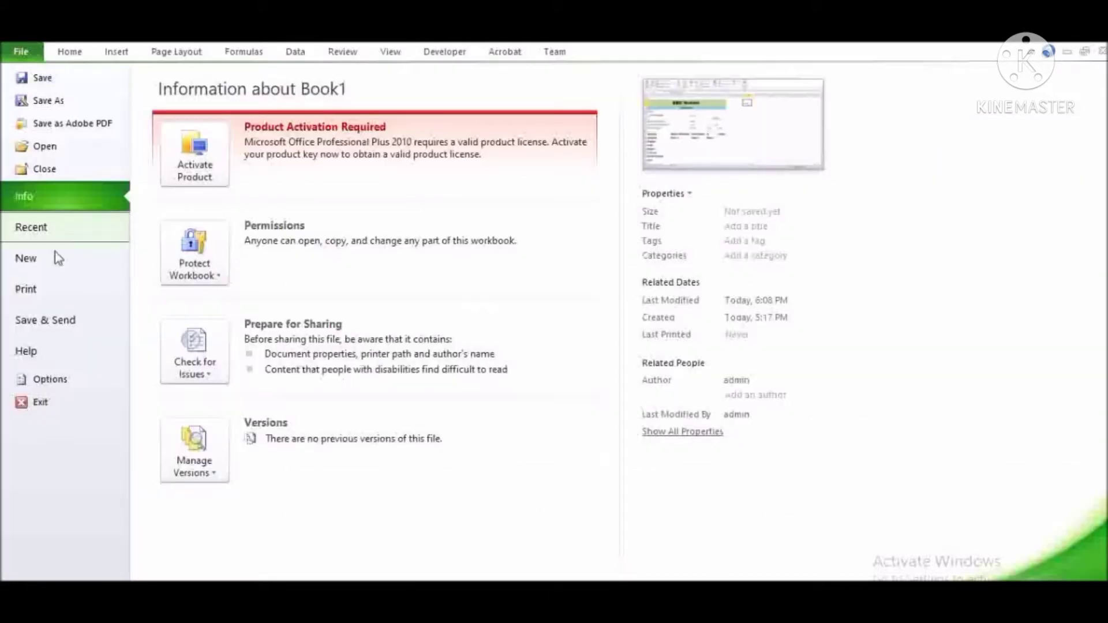
left_click(60, 373)
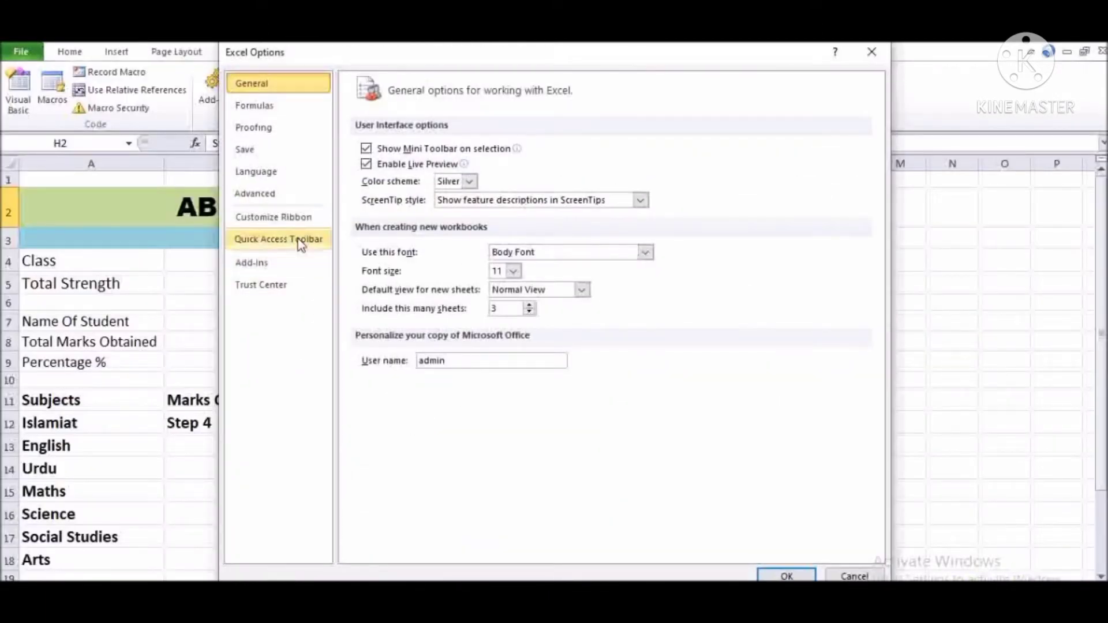
left_click(295, 221)
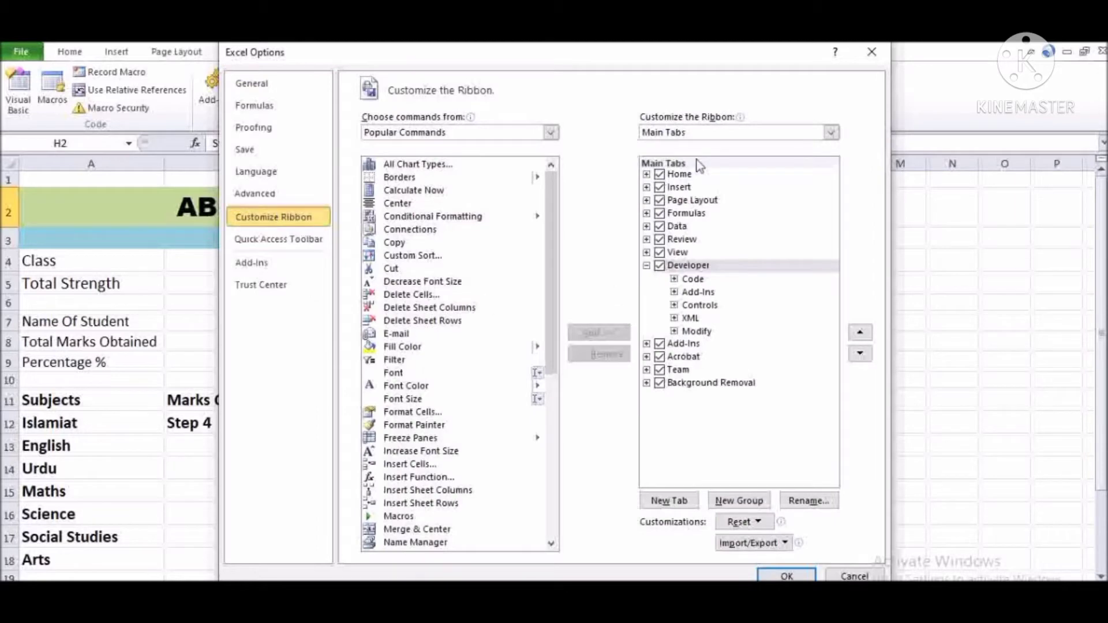
left_click(686, 269)
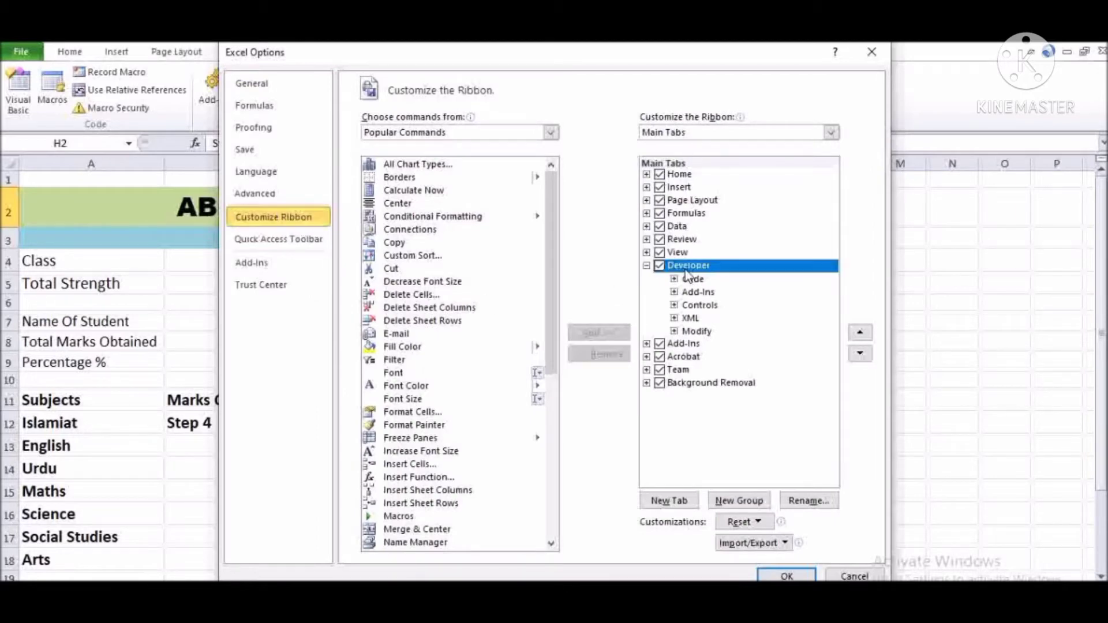
left_click(660, 267)
left_click(786, 576)
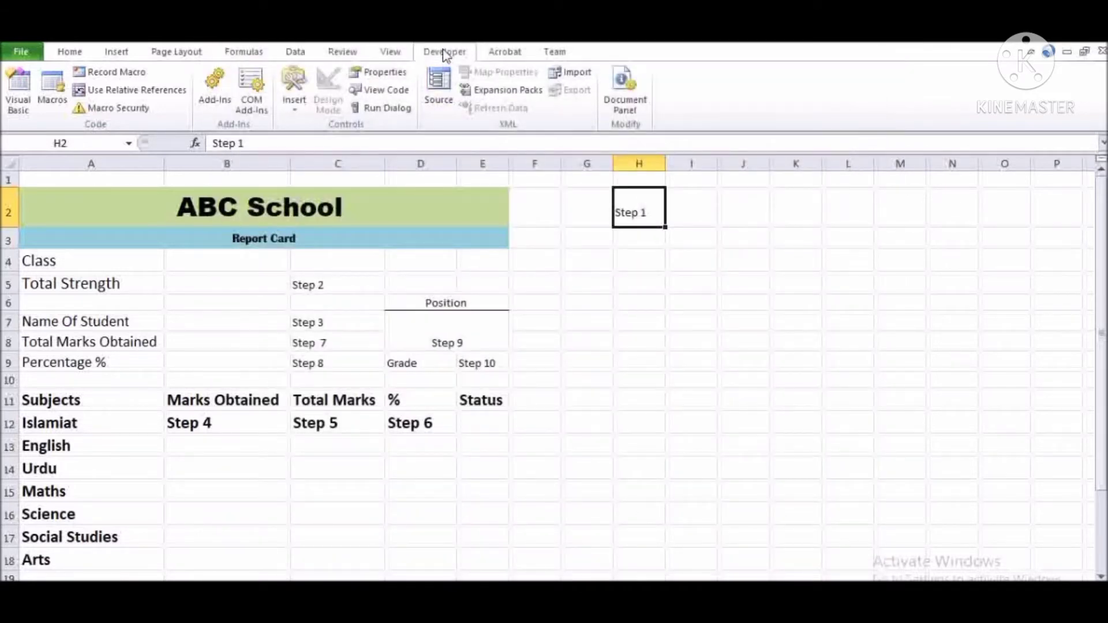
- Insert a combo box form control spanning about cells I2 to M2, beside the Step 1 label
left_click(392, 52)
left_click(433, 53)
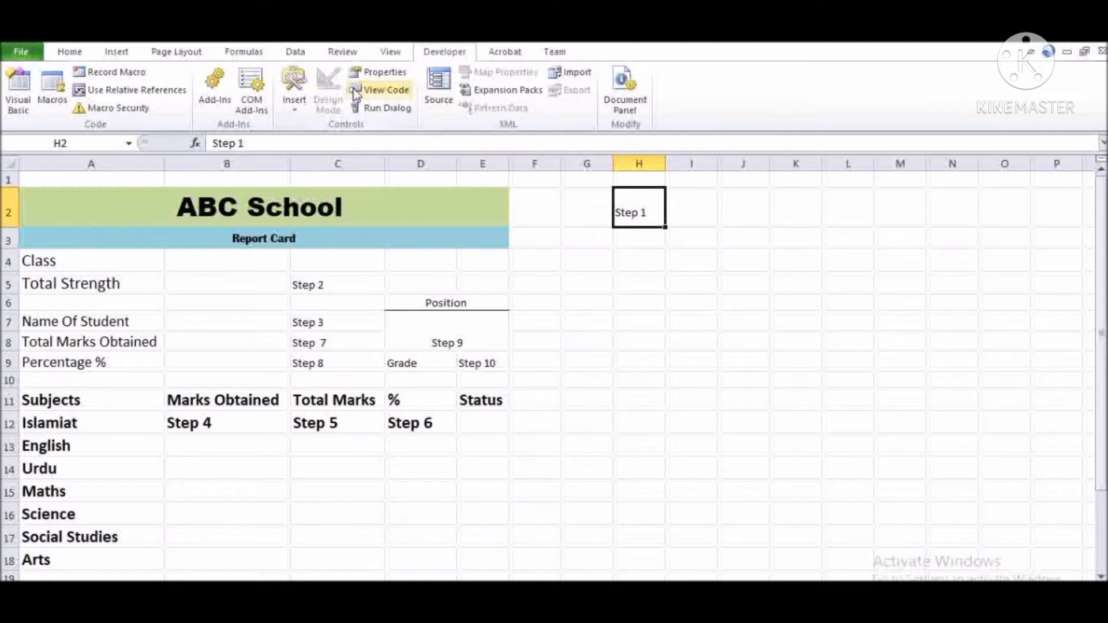
left_click(294, 93)
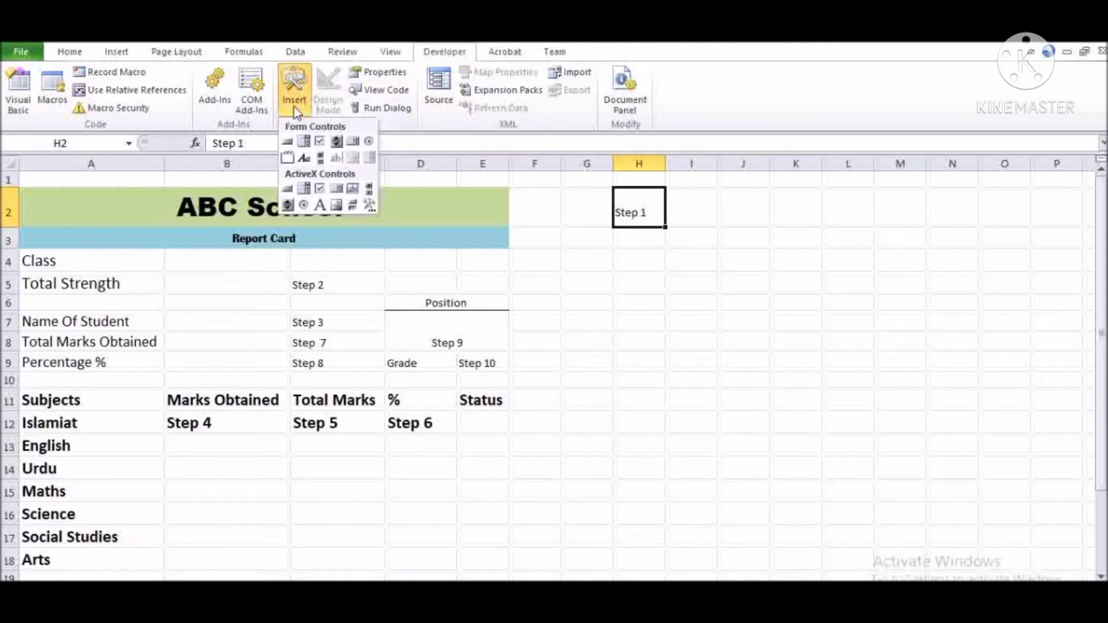
left_click(303, 141)
mouse_move(683, 191)
left_mouse_down()
mouse_move(806, 223)
mouse_move(910, 229)
left_mouse_up()
left_click(864, 264)
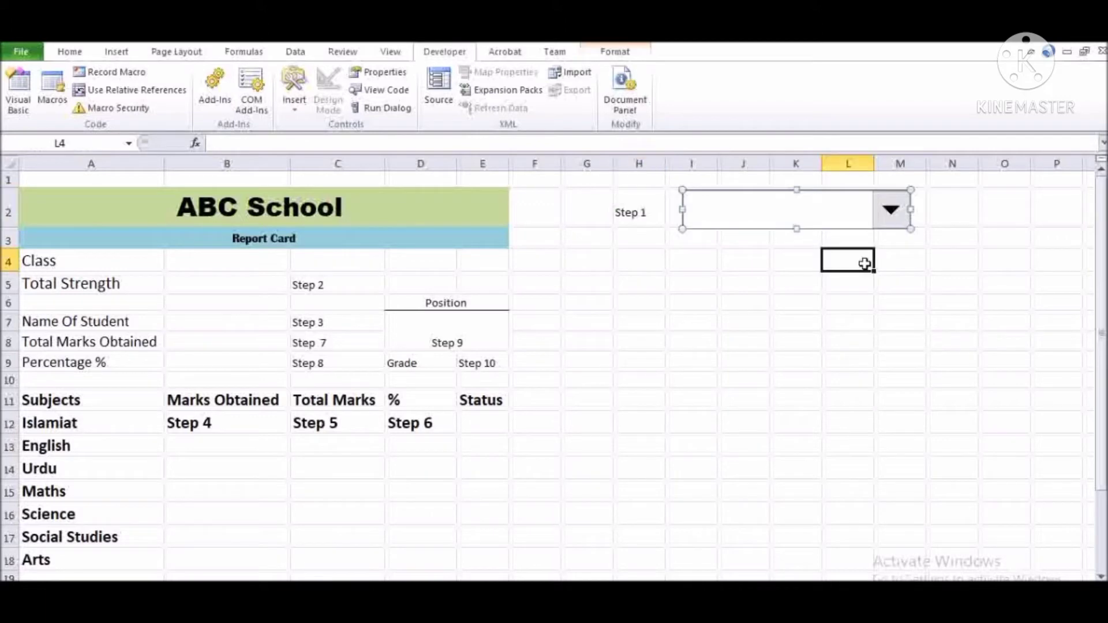
- Set the combo box's input range to the roll numbers in Sheet1!$A$5:$A$23
right_click(848, 222)
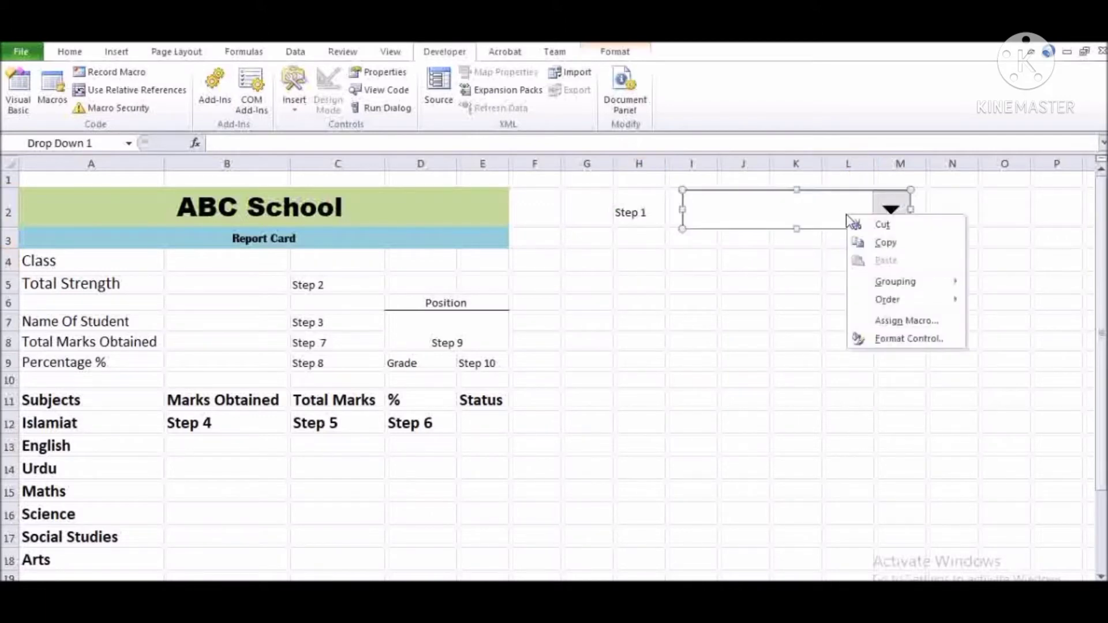
left_click(896, 340)
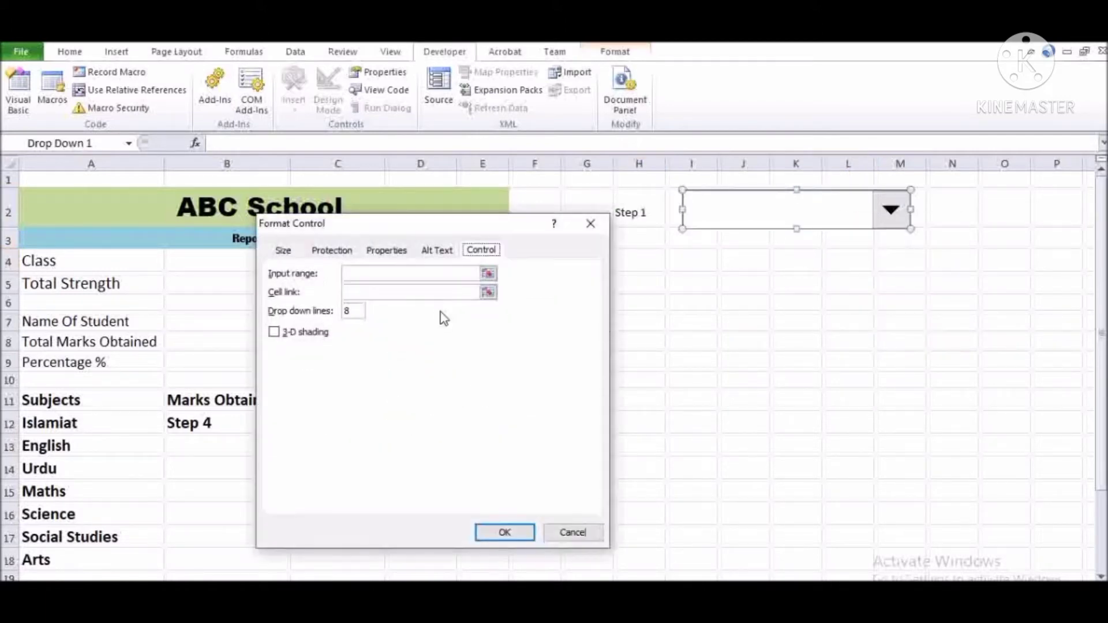
left_click(423, 273)
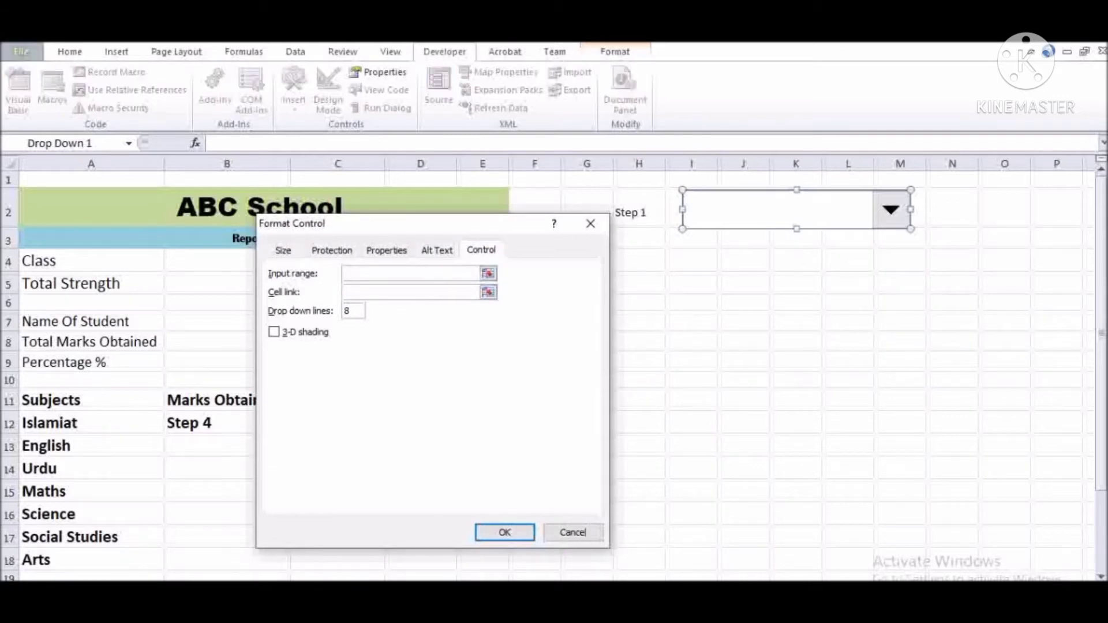
left_click(87, 573)
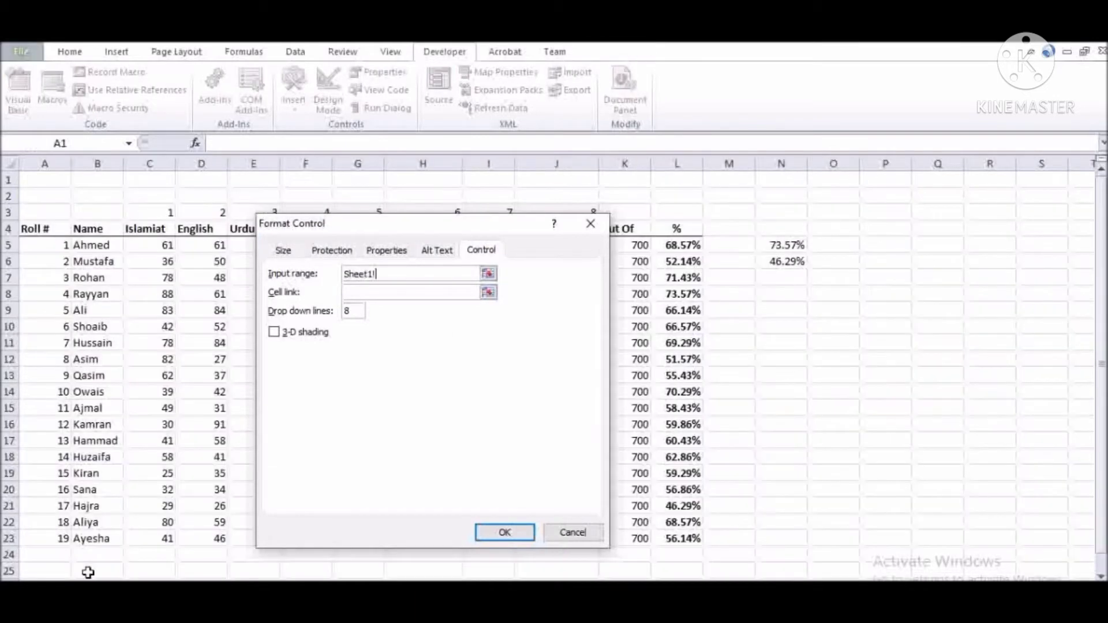
left_click(93, 322)
key("Left")
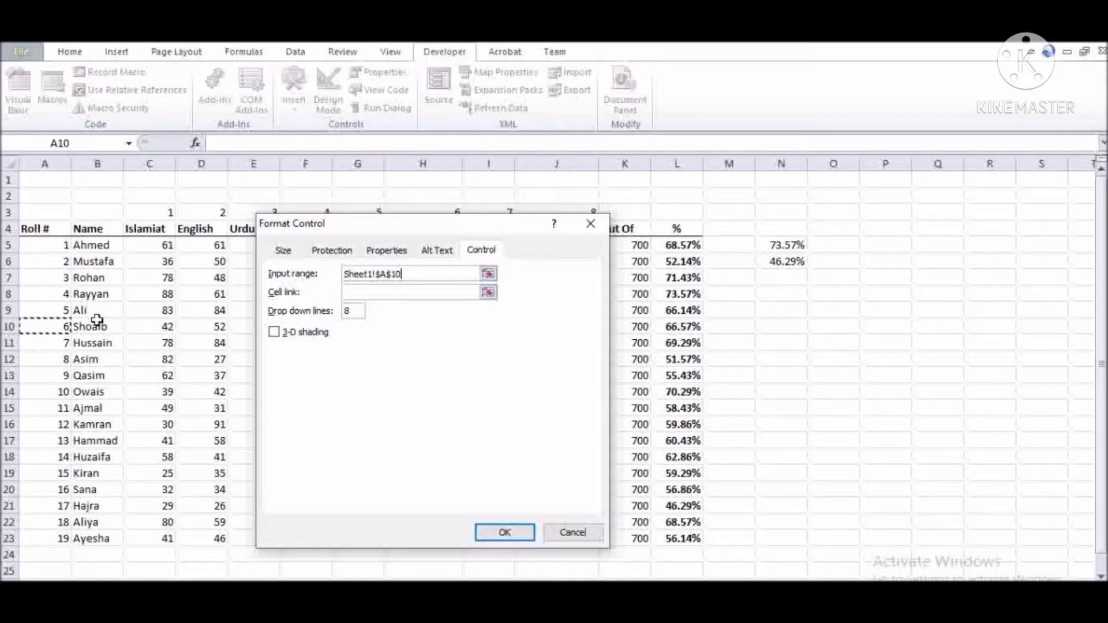
key("ctrl+Up")
key("Down")
key("ctrl+shift+Down")
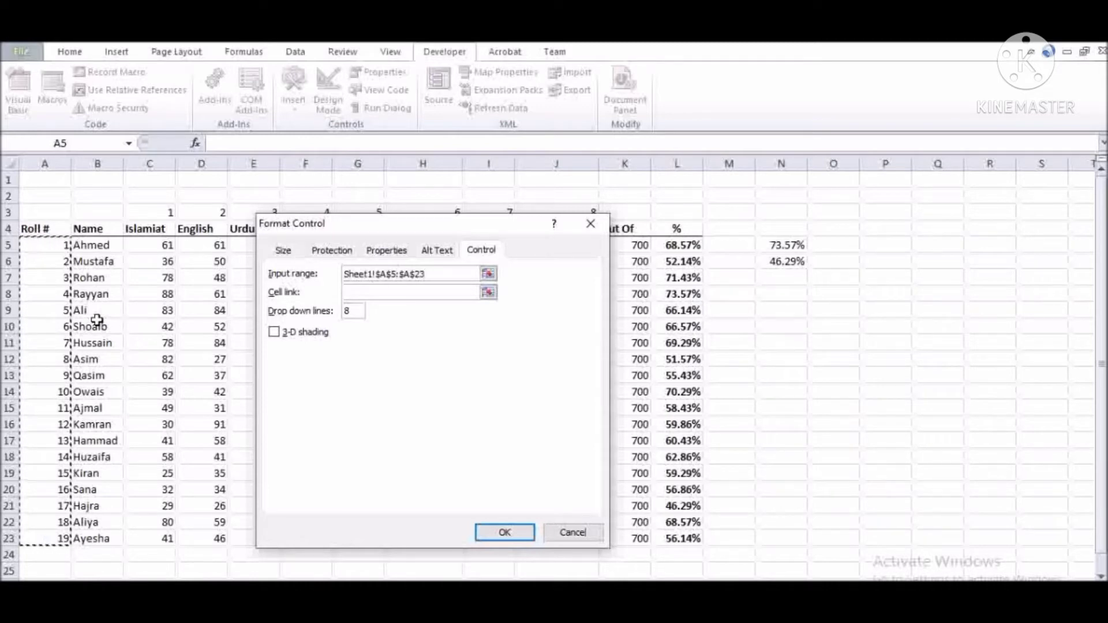
- Link the combo box to cell N2 on the report card sheet and apply the control settings
left_click(371, 293)
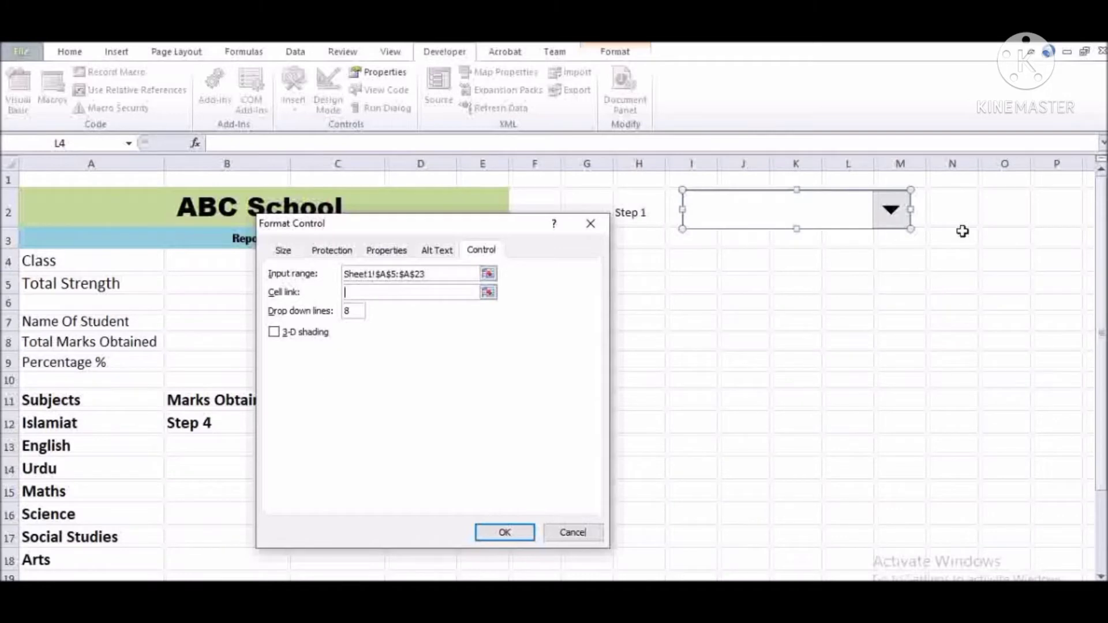
left_click(955, 213)
left_click(511, 534)
left_click(910, 288)
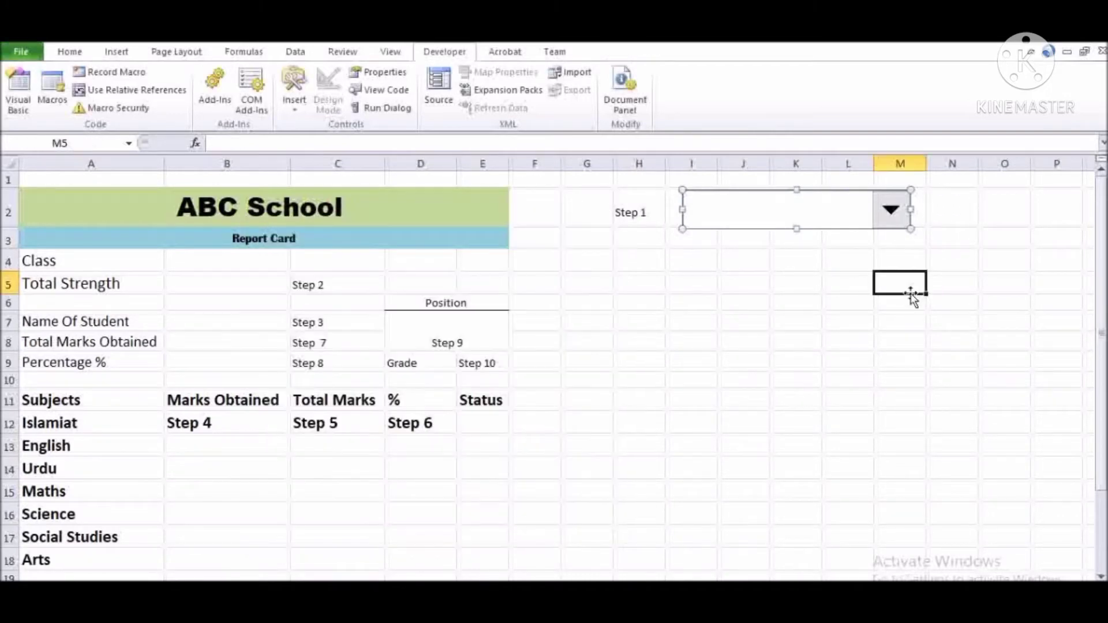
- Test the roll number combo box by choosing 1 and then 3
left_click(892, 213)
left_click(876, 237)
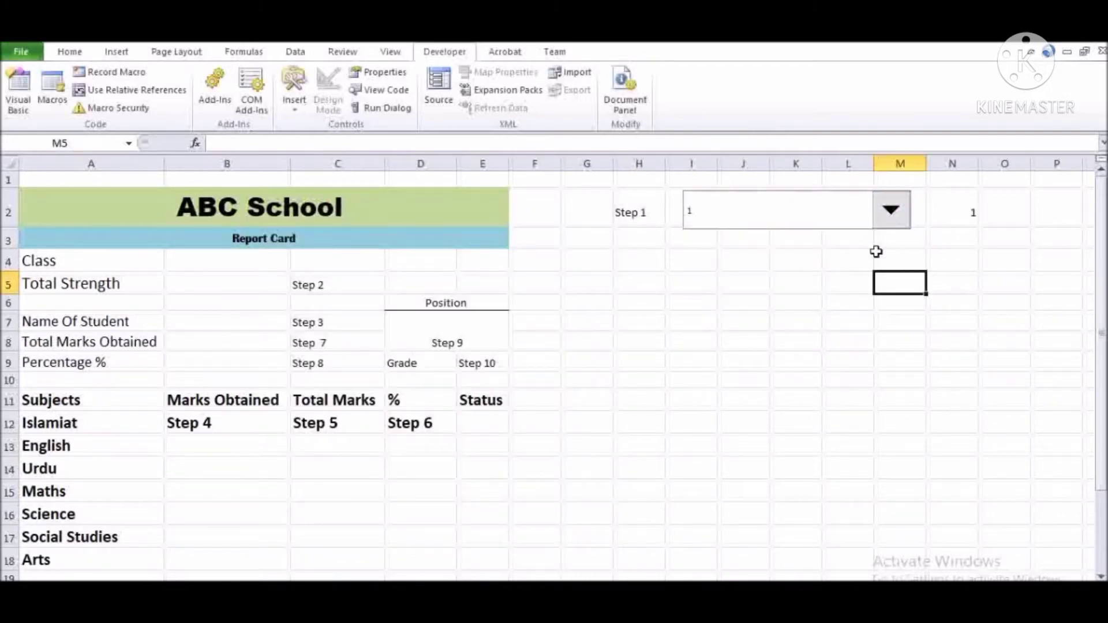
left_click(898, 216)
left_click(884, 256)
- Increase the font size of the linked cell N2 to 16
left_click(953, 211)
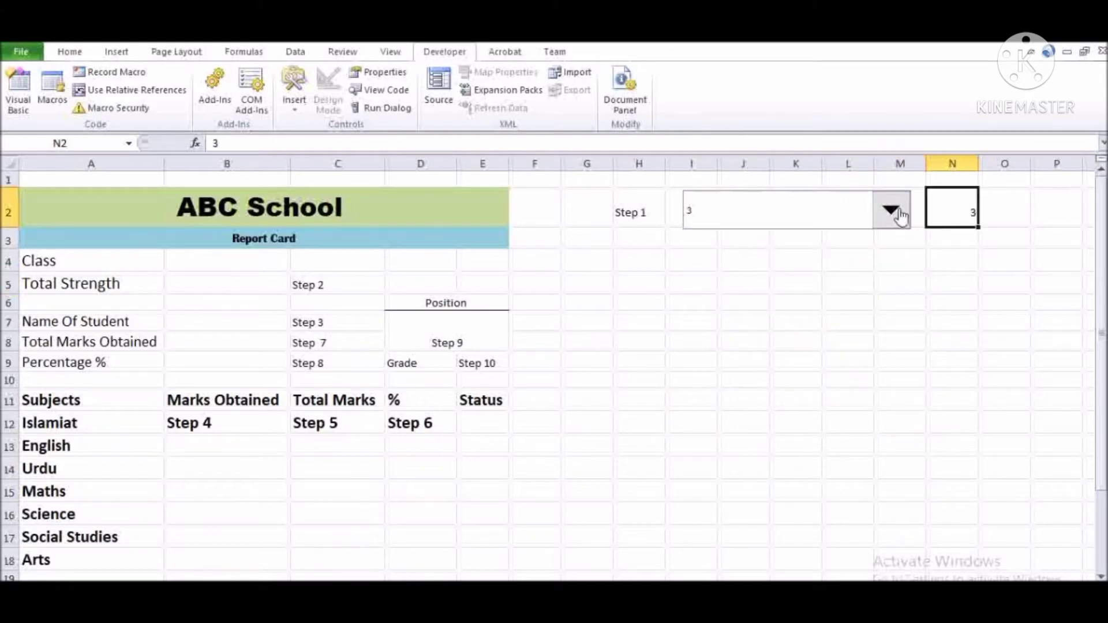
left_click(70, 52)
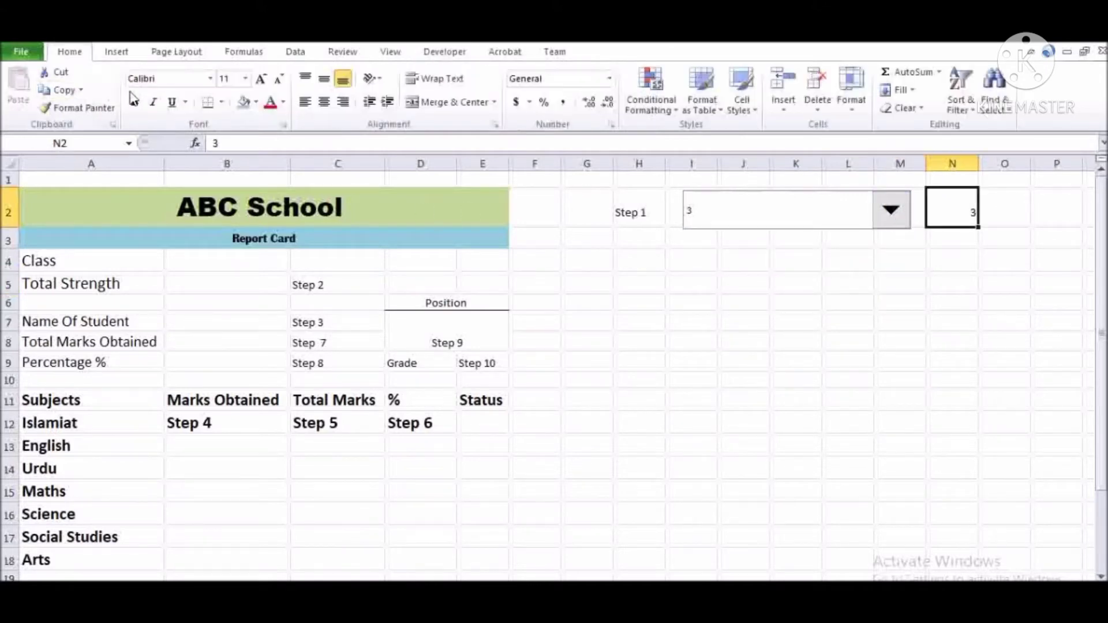
left_click(262, 79)
left_click(701, 282)
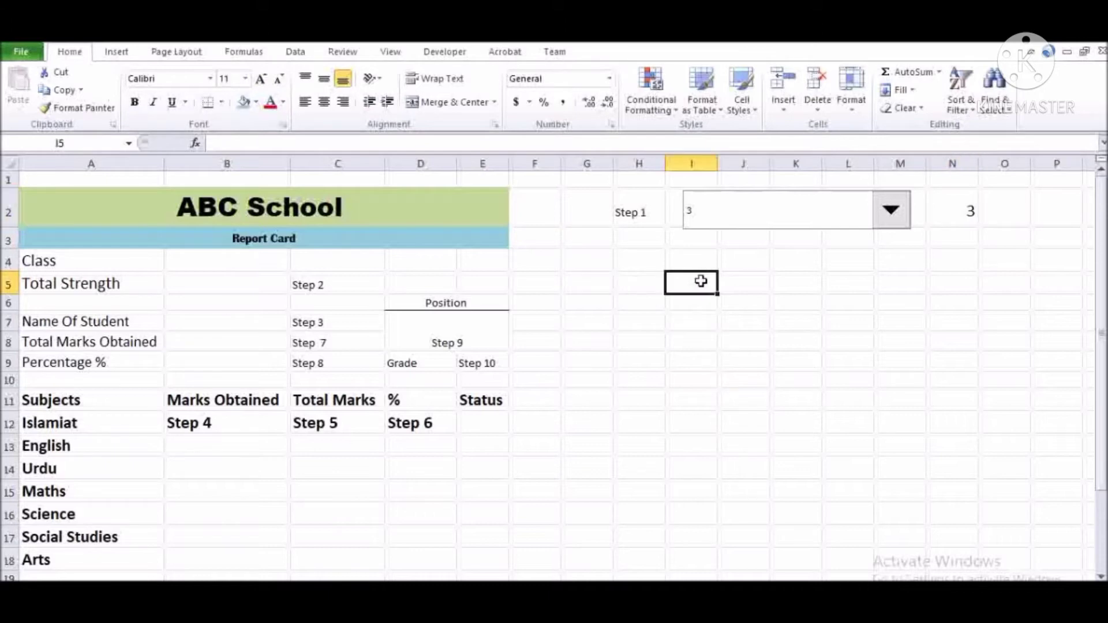
key("Up")
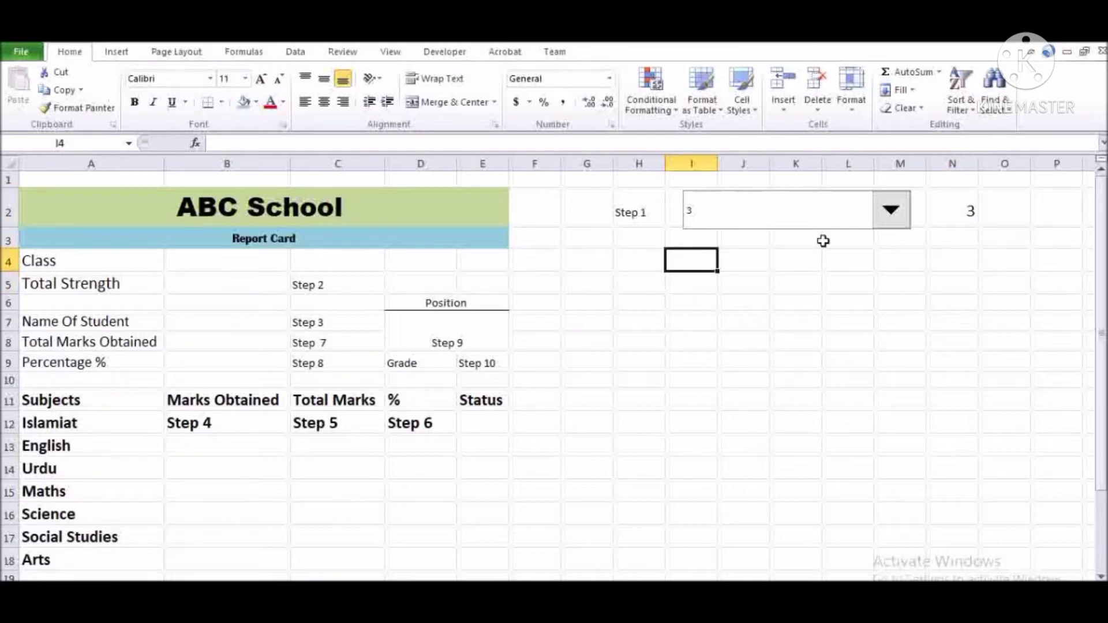
left_click(943, 213)
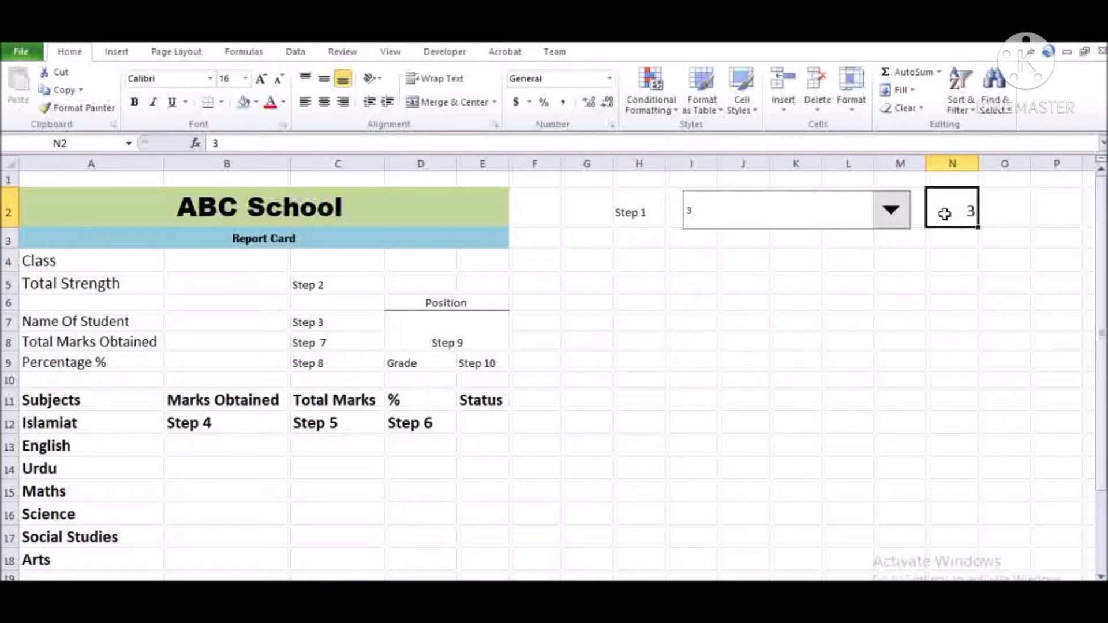
- Check the last roll number in Sheet1's student list as the basis for the total strength
left_click_drag(214, 258, 212, 341)
left_click(347, 341)
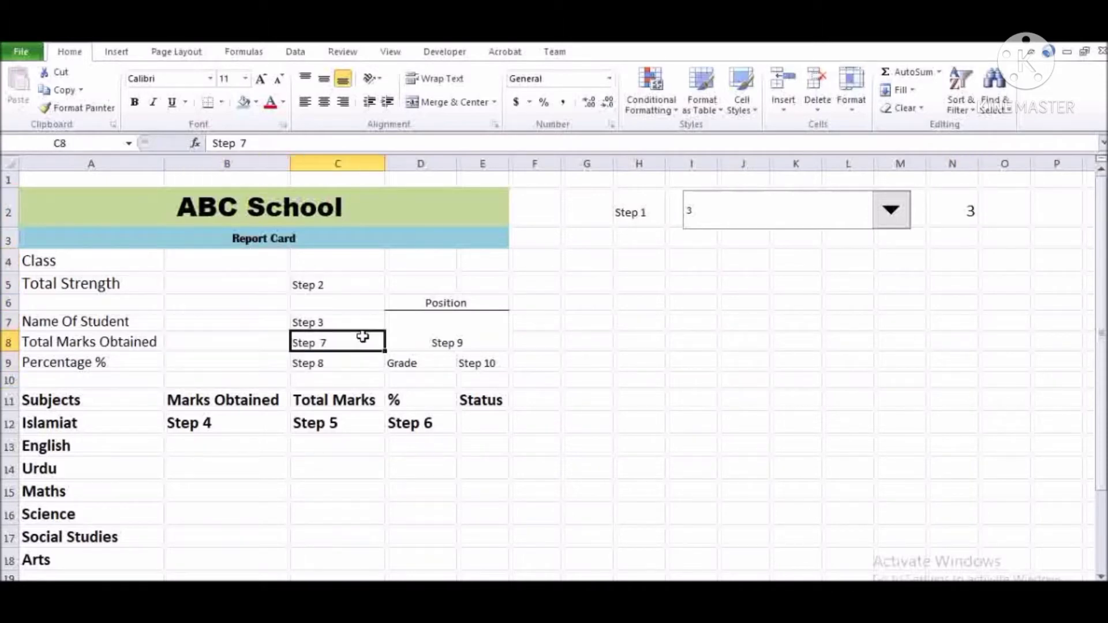
left_click(359, 286)
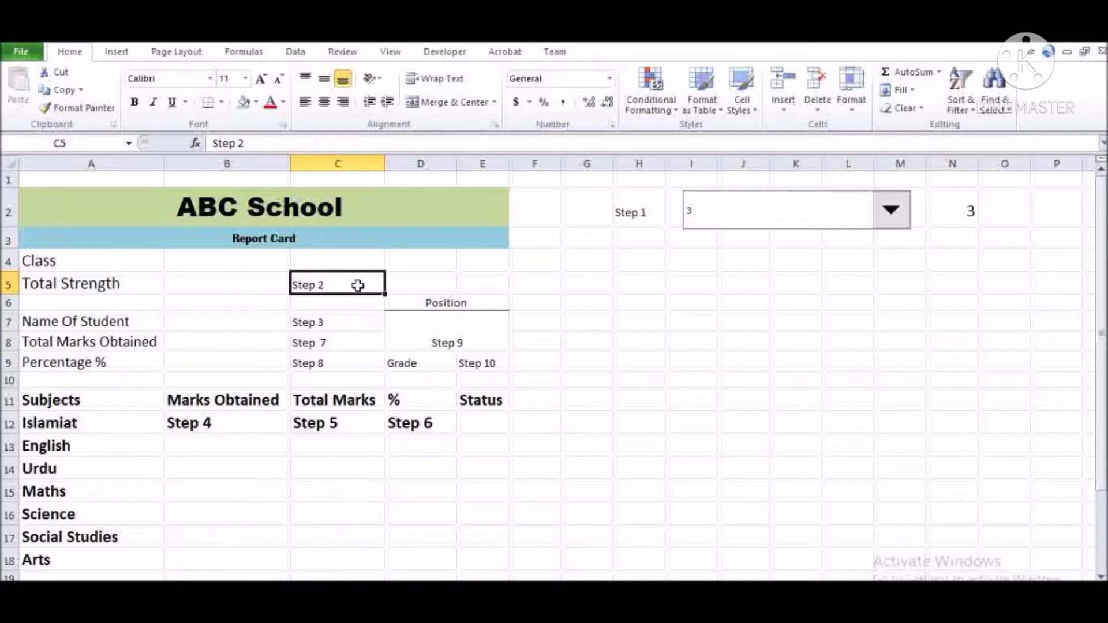
key("Right")
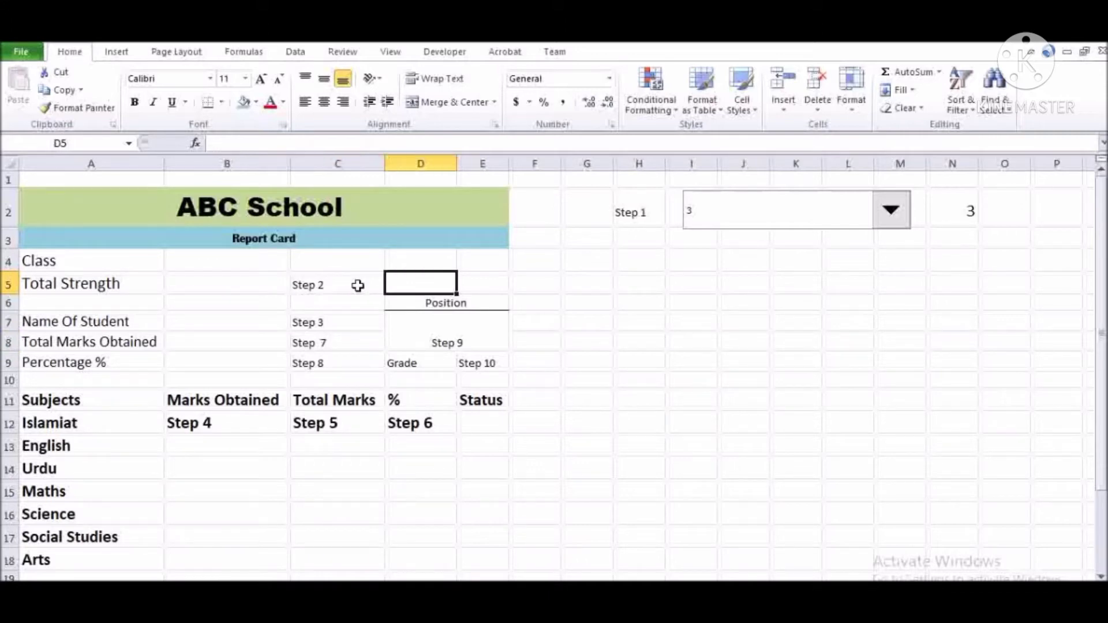
left_click(82, 587)
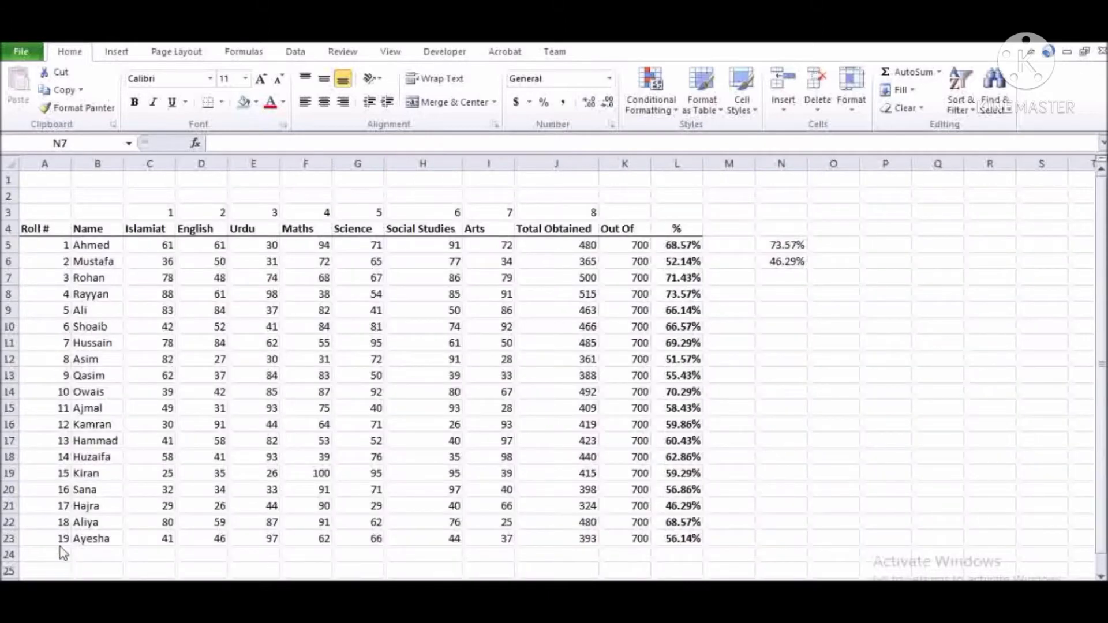
left_click(60, 538)
left_click(118, 587)
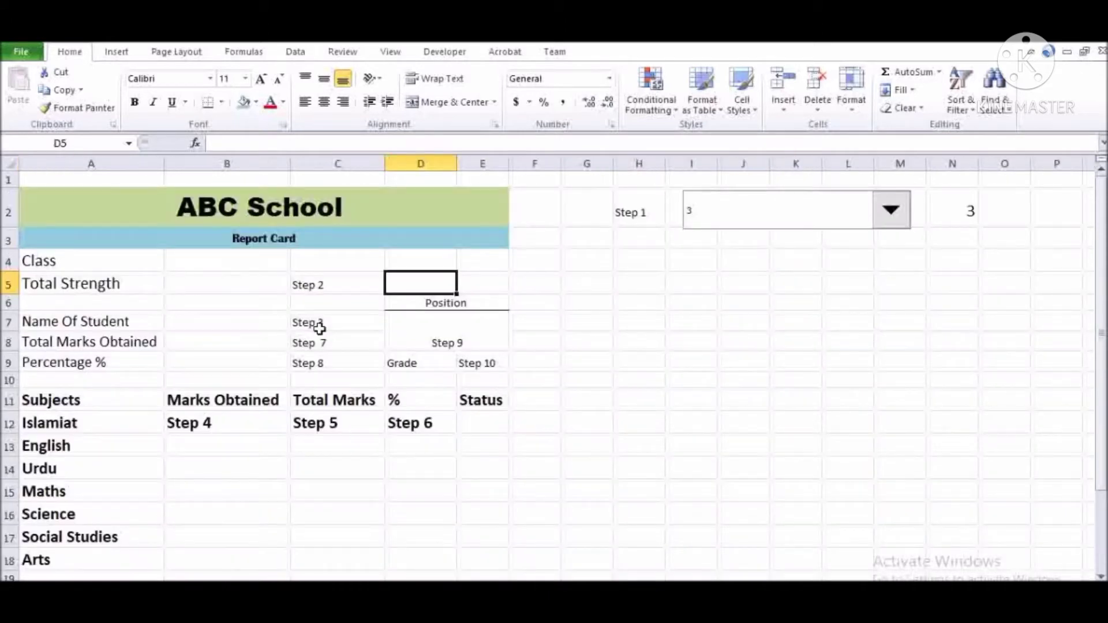
- Enter =MAX(Sheet1!A5:A29) in cell D5 to calculate the class's total strength
type("=max(")
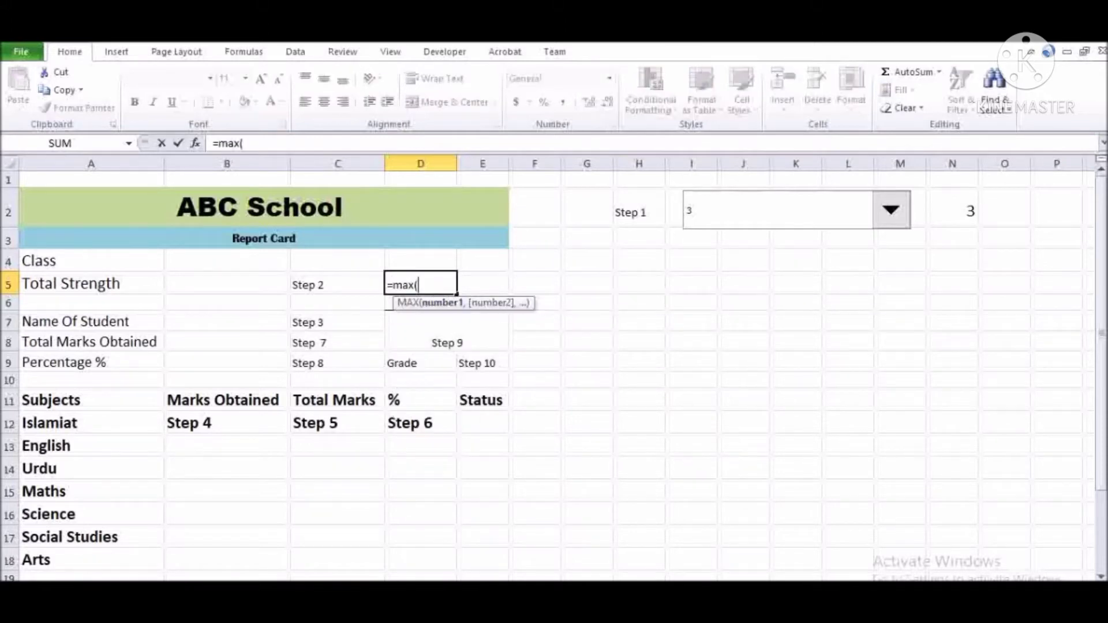
left_click(81, 587)
left_click(64, 408)
key("ctrl+Up")
key("Down")
key("ctrl+shift+Down")
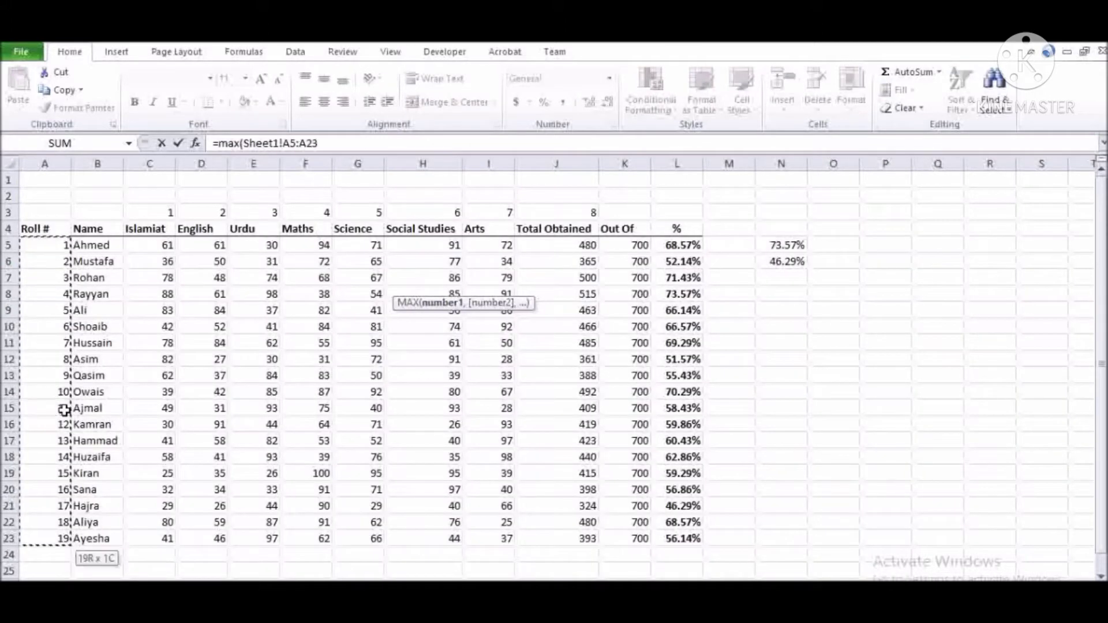
key("shift+Down")
key("shift+Down")
key("shift+Down")
key("shift+Down")
key("shift+Down")
key("shift+Down")
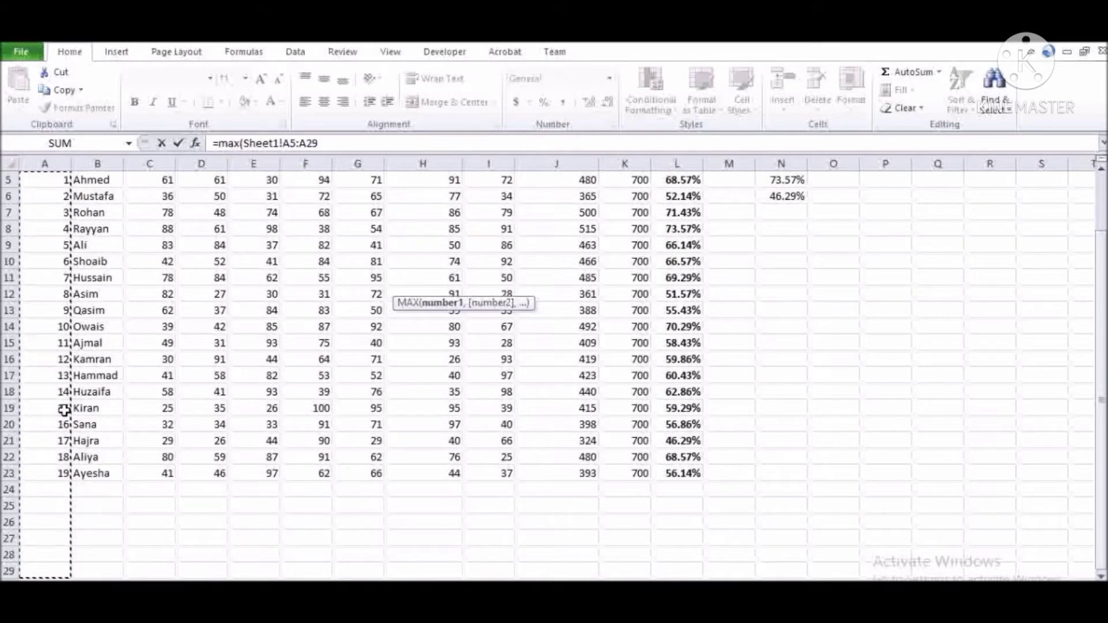
key("Return")
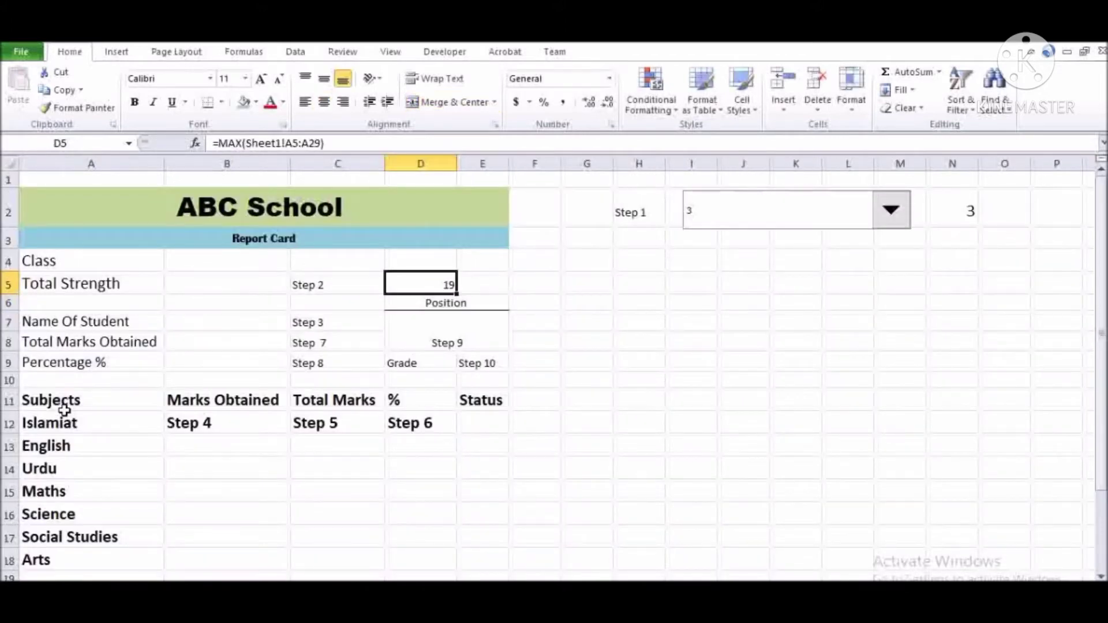
- Format the total strength in D5:E5 with font size 16, merged and centred cells, and an orange fill
left_click(260, 78)
left_click(261, 78)
left_click(260, 78)
left_click(391, 301)
key("Up")
key("shift+Right")
left_click(255, 103)
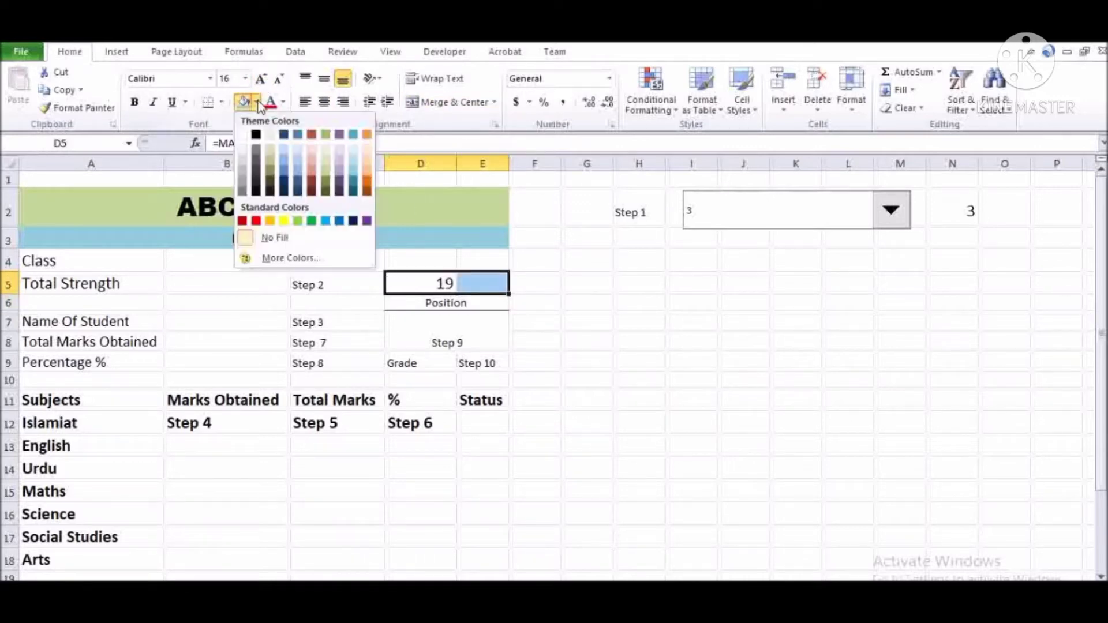
left_click(275, 223)
key("Up")
key("Up")
key("Down")
key("Down")
key("Down")
key("Up")
key("Right")
key("Right")
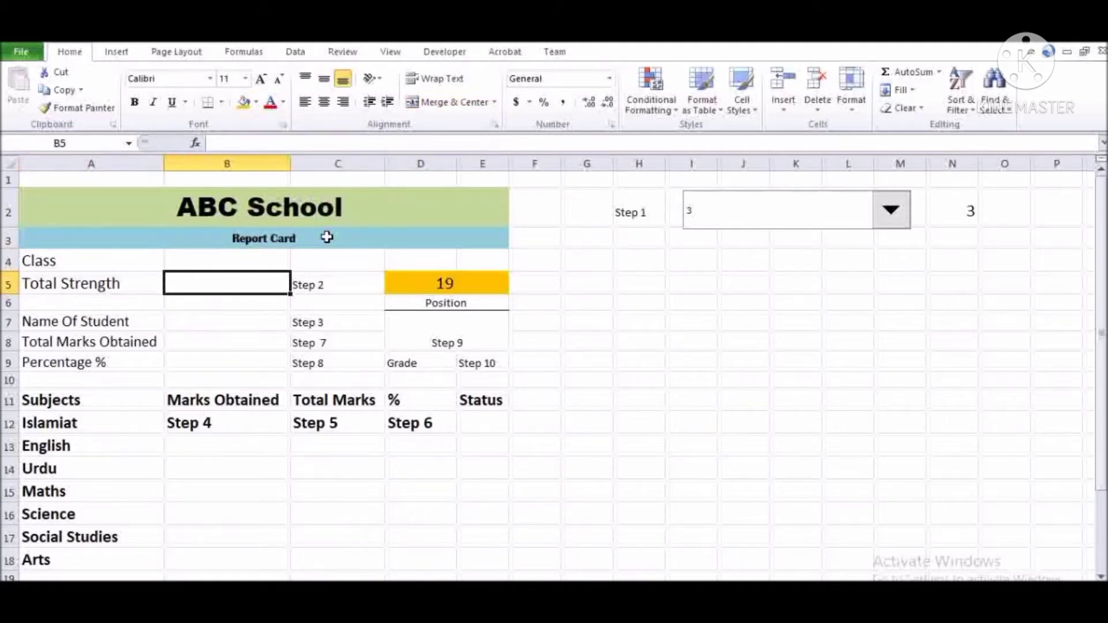
key("Down")
key("Down")
key("Right")
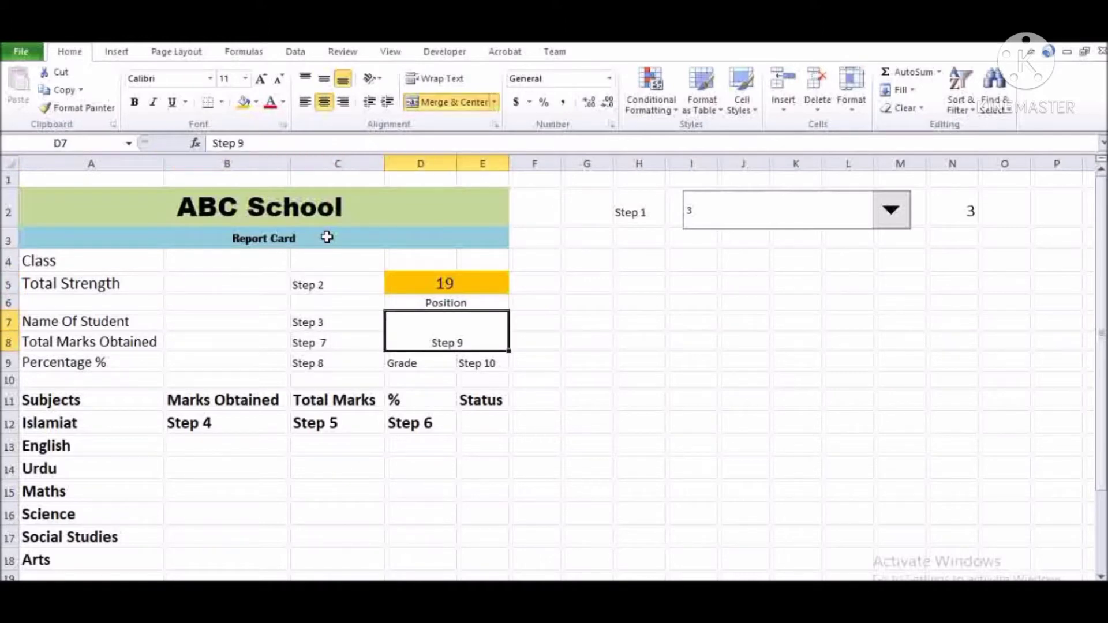
key("Left")
key("Left")
key("Left")
key("Right")
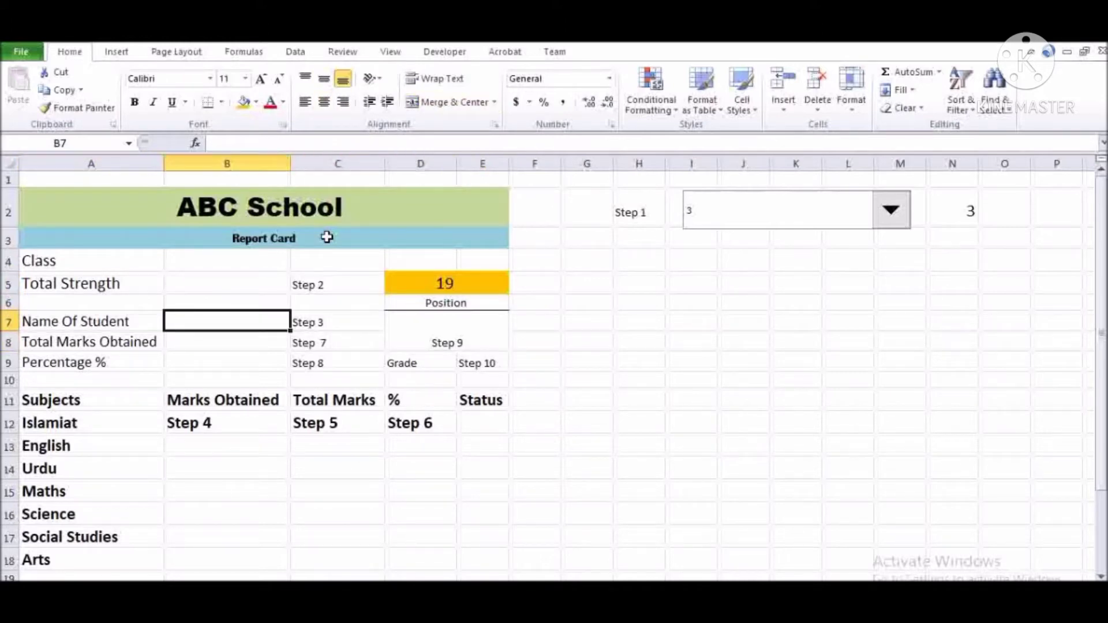
- Start a VLOOKUP formula in cell B7 for the student's name, using N2 as the lookup value
type("=vlook")
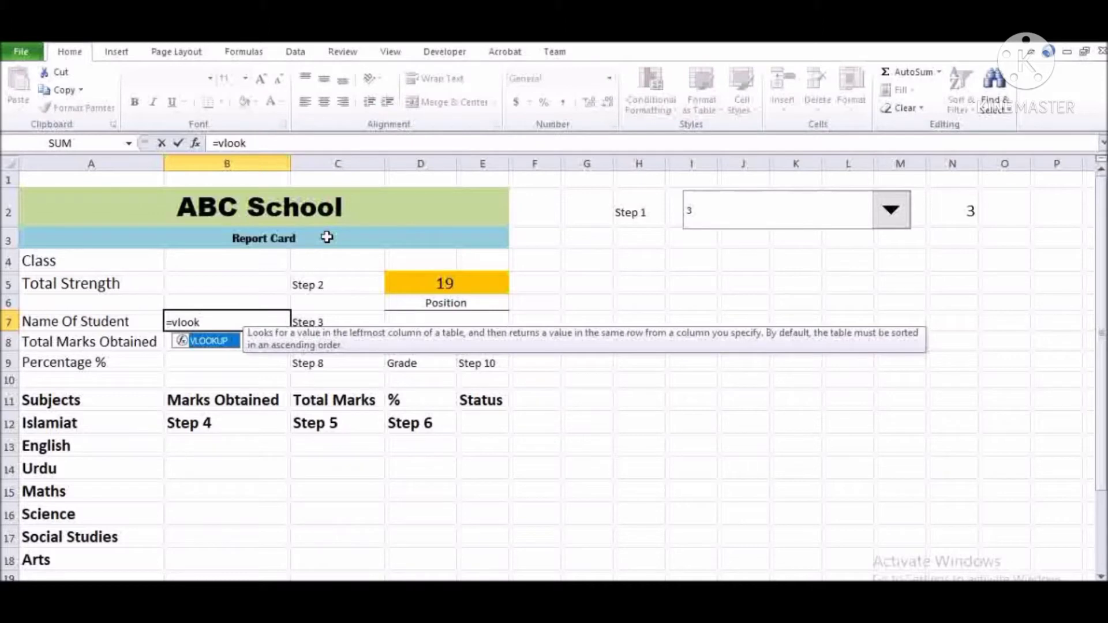
type("up(")
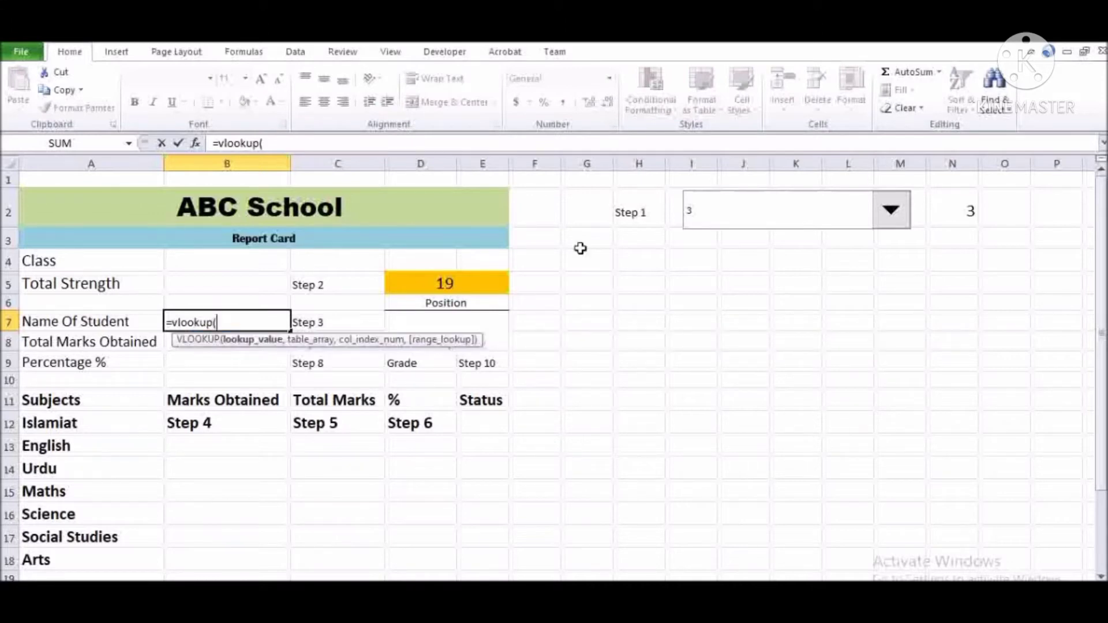
left_click(958, 214)
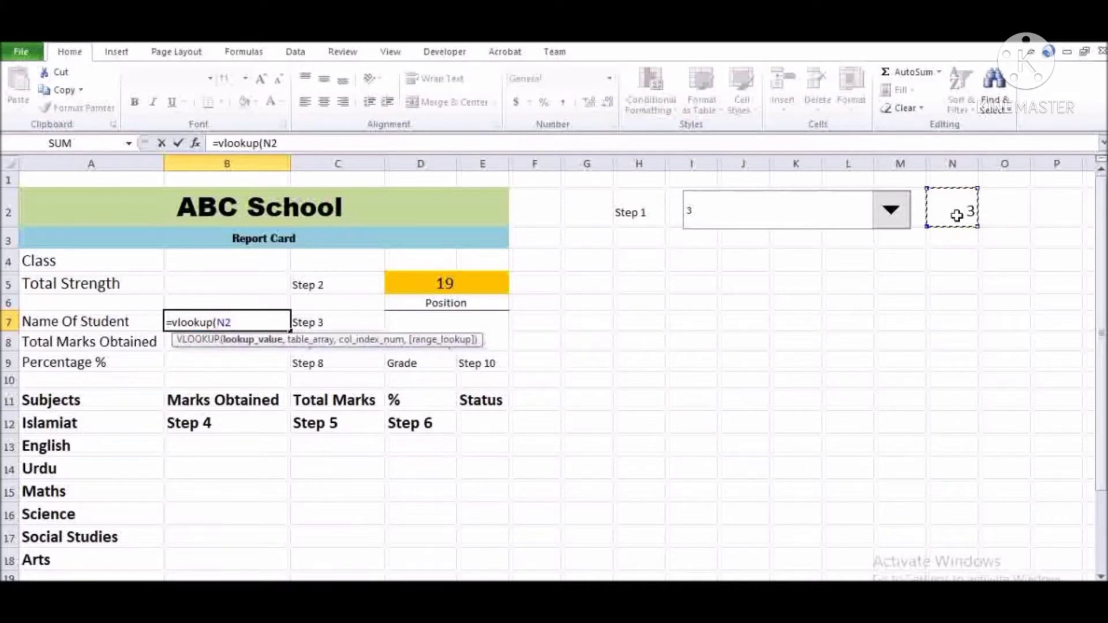
type(",")
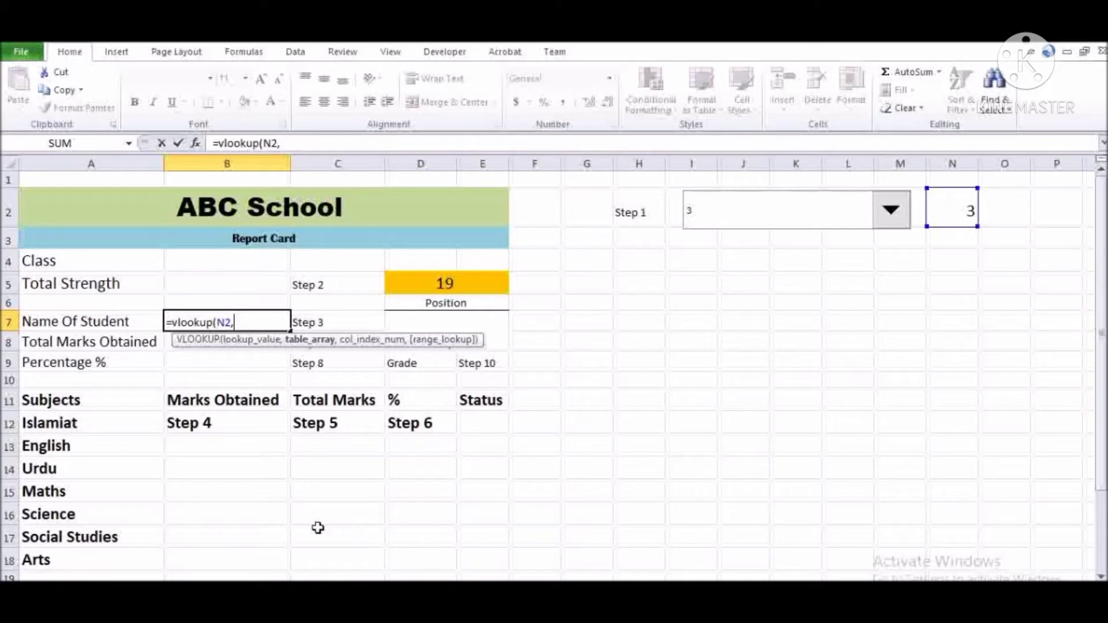
- Complete the VLOOKUP with Sheet1!A5:L23 as the table array, column index 2 and exact match 0
left_click(78, 589)
left_click(78, 424)
key("ctrl+Up")
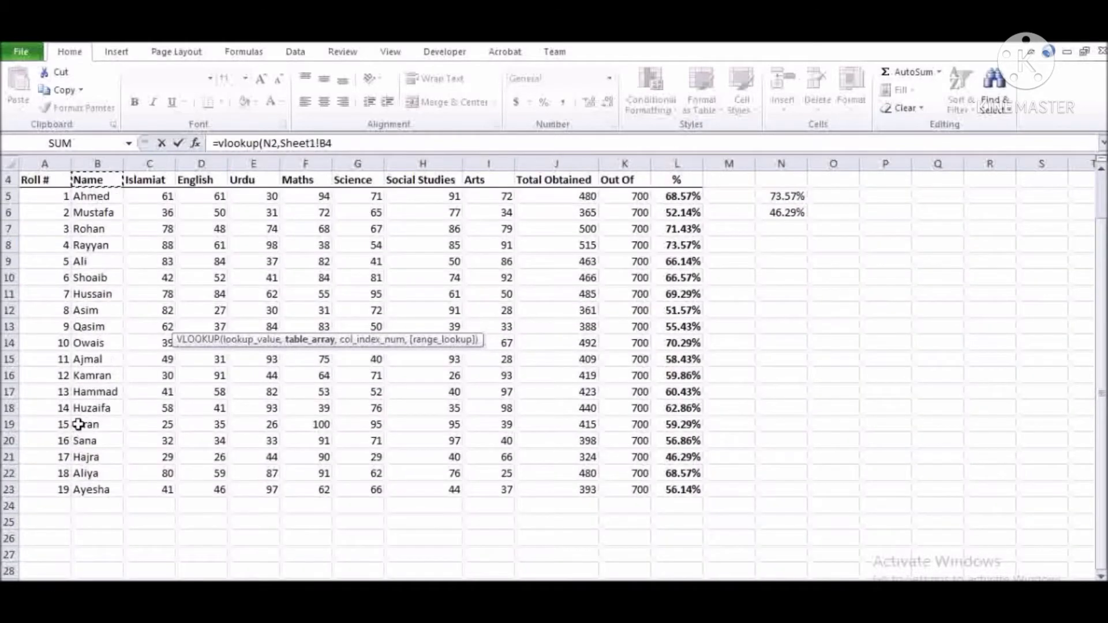
key("Left")
key("Down")
key("ctrl+Up")
key("ctrl+Up")
key("Down")
key("Down")
key("Down")
key("Down")
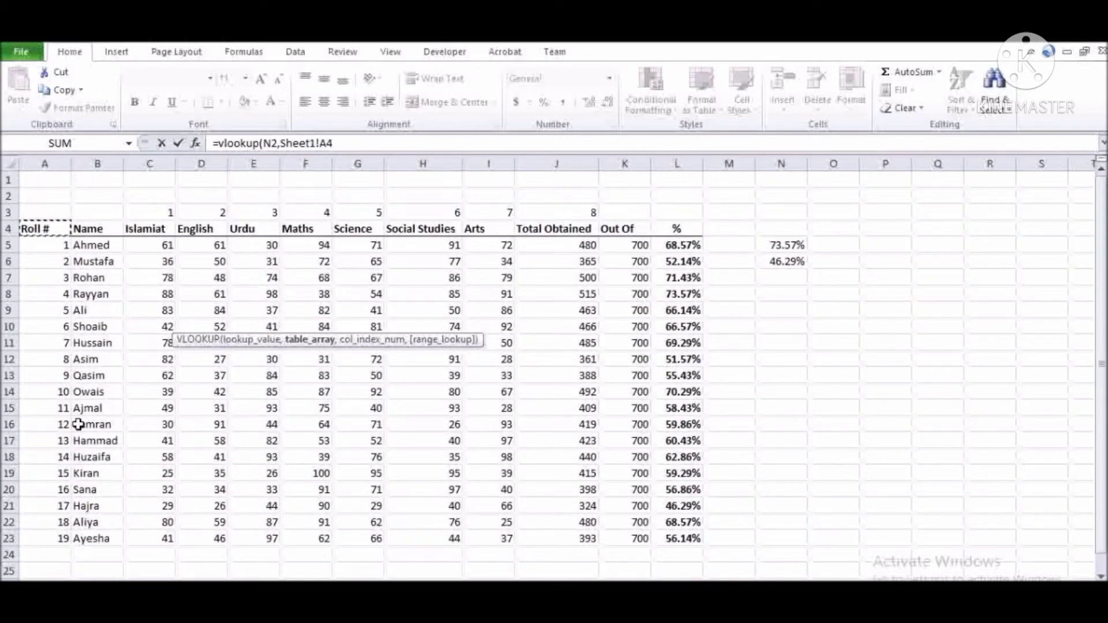
key("shift+Right")
key("shift+Right")
key("shift+Right")
key("shift+Right")
key("shift+Right")
key("shift+Right")
key("shift+Right")
key("shift+Right")
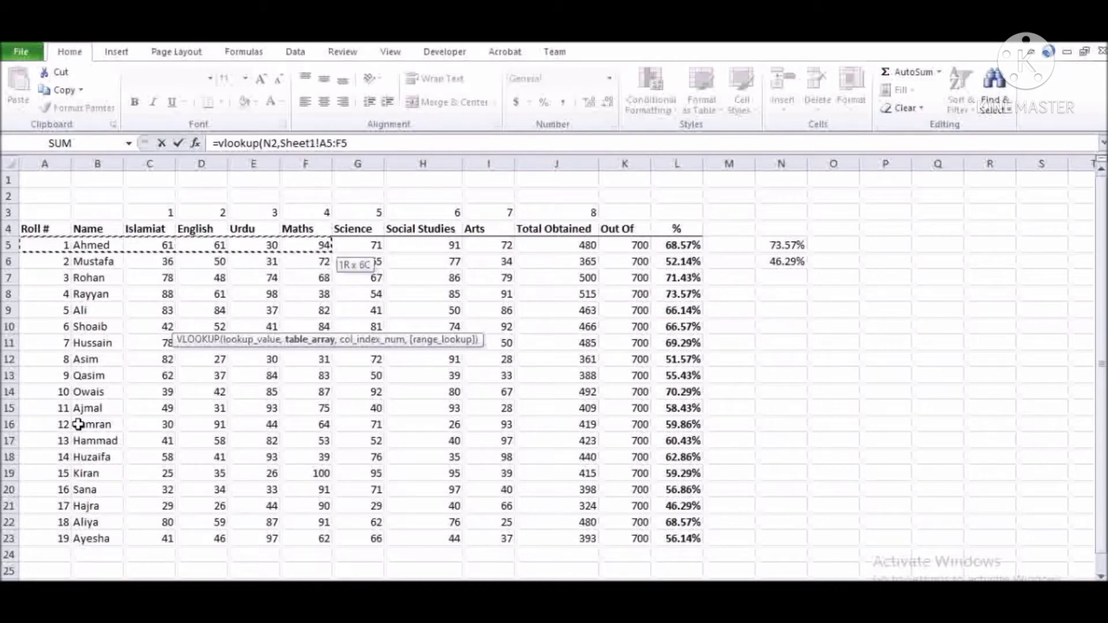
key("shift+Right")
key("shift+Right")
key("shift+Right")
key("ctrl+shift+Down")
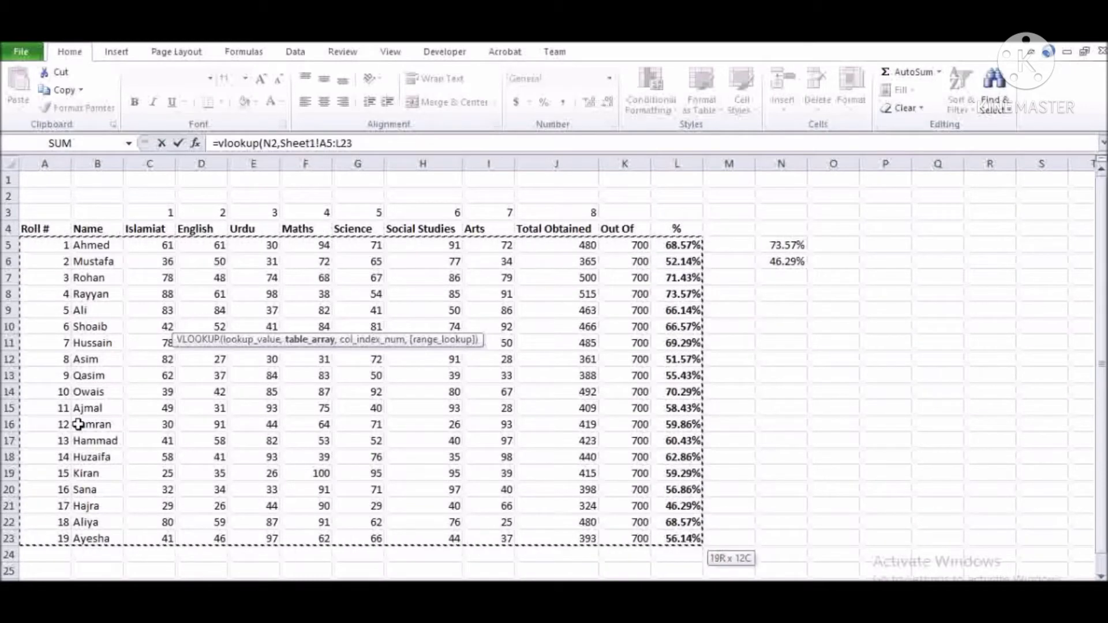
type(",")
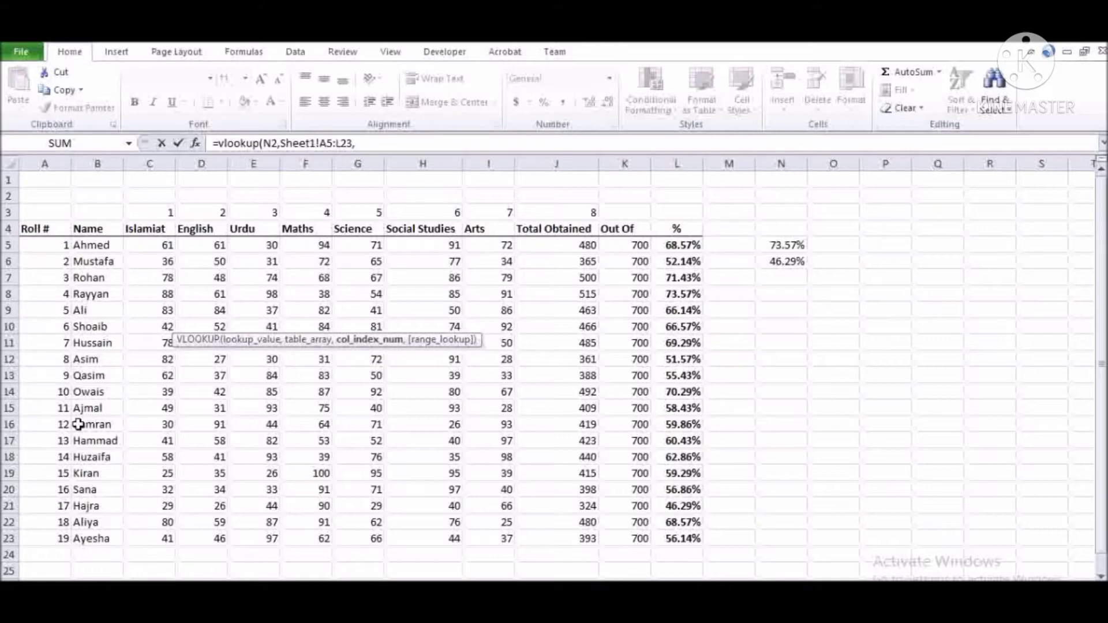
type("2,")
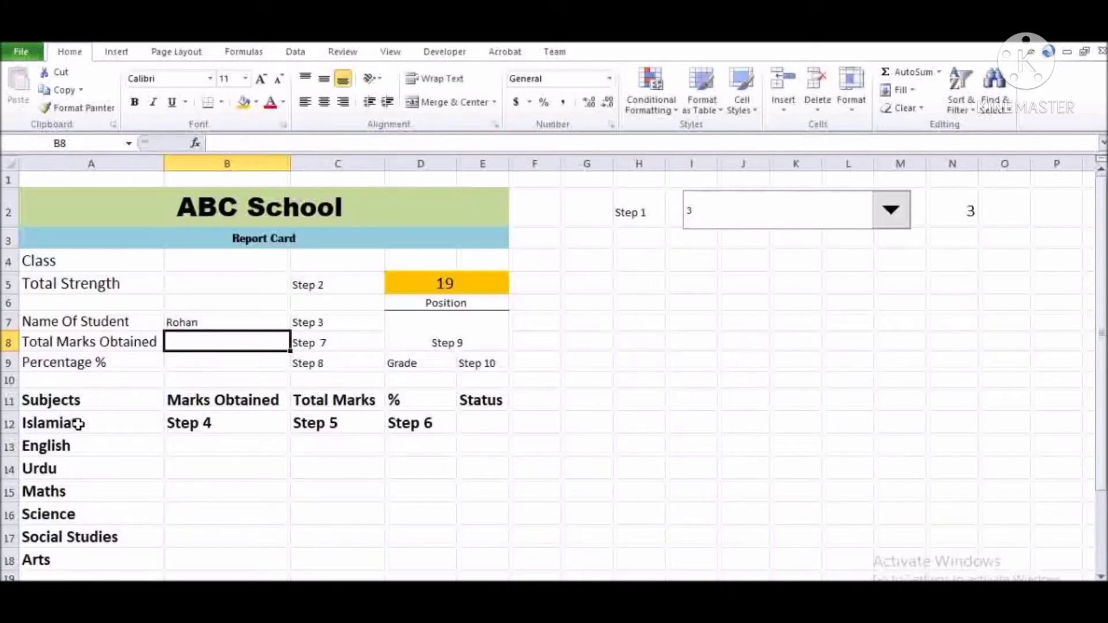
- Make the table range in B7's VLOOKUP absolute as Sheet1!$A$5:$L$23
key("Up")
key("F2")
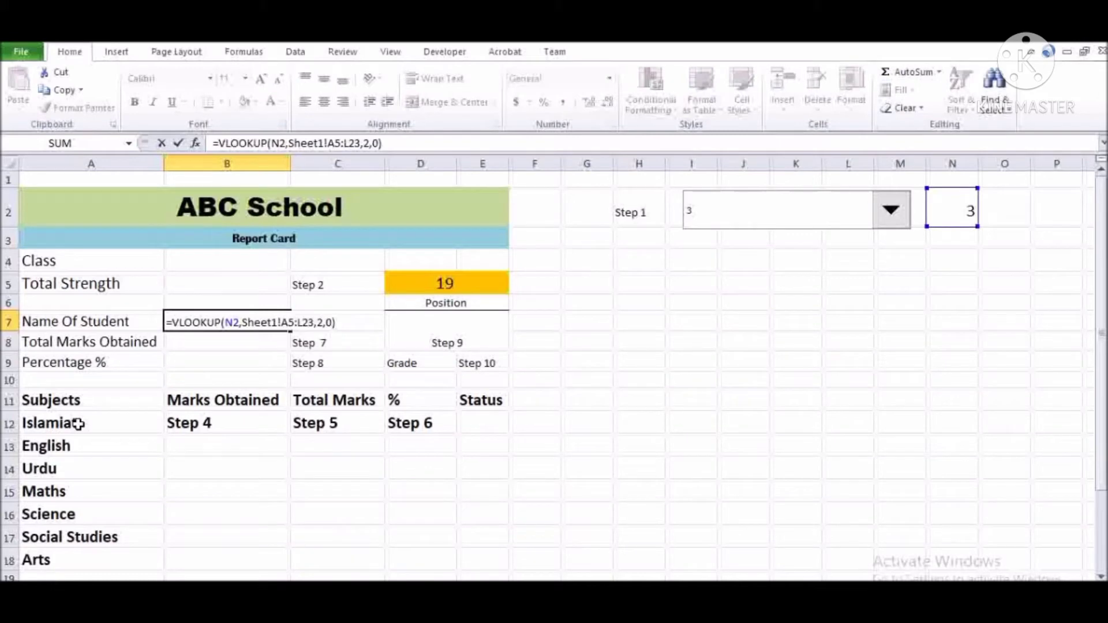
key("Left")
key("Left")
key("Left")
key("Left")
key("Left")
key("Left")
key("Left")
key("Left")
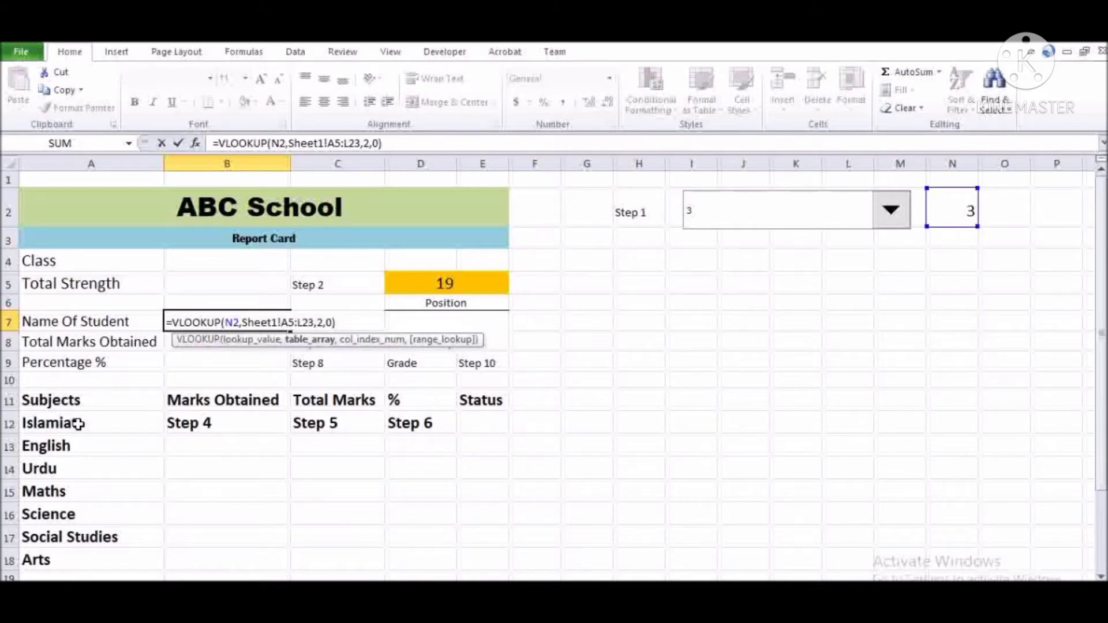
type("$")
key("Right")
type("$A$")
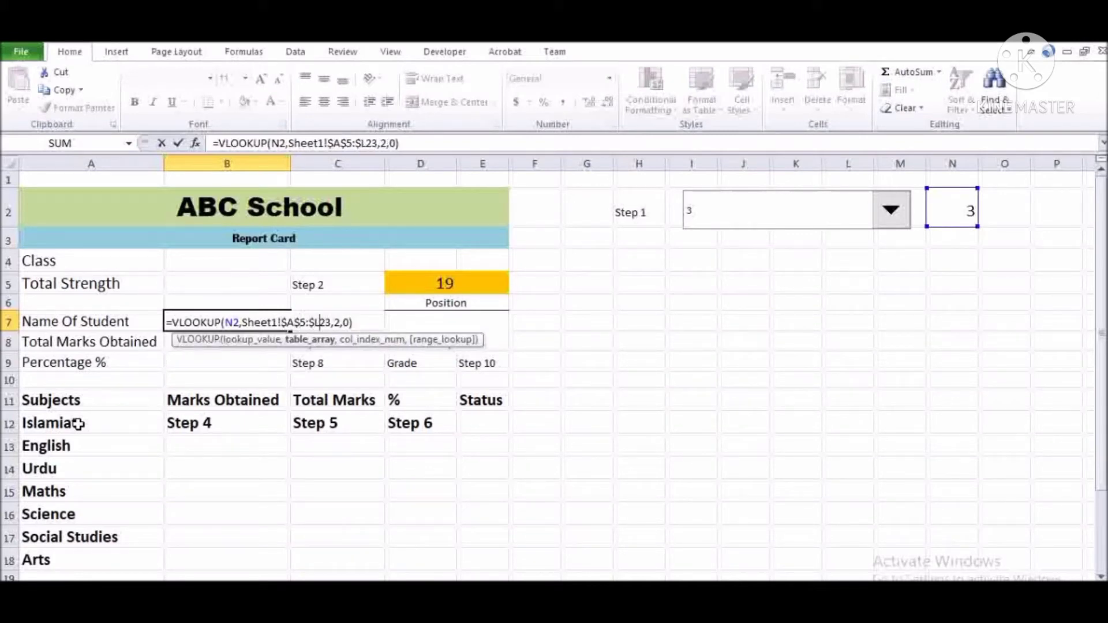
key("Right")
type("$")
- Make the lookup value in B7's VLOOKUP absolute as $N$2 and check the revised formula
key("Left")
key("Left")
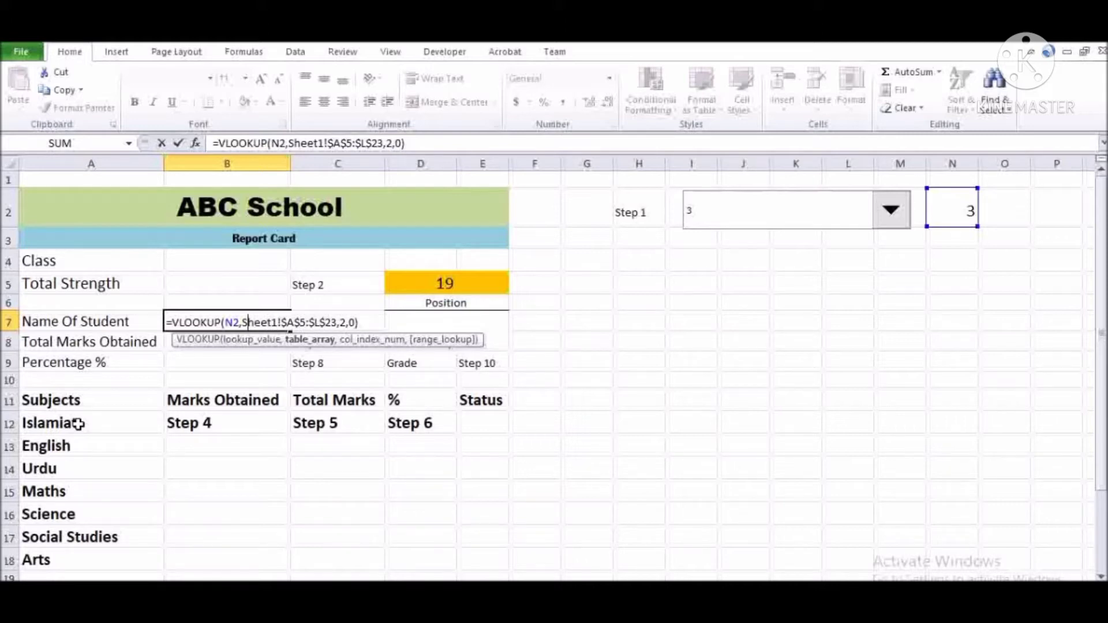
key("Left")
key("Left")
key("Left")
key("Left")
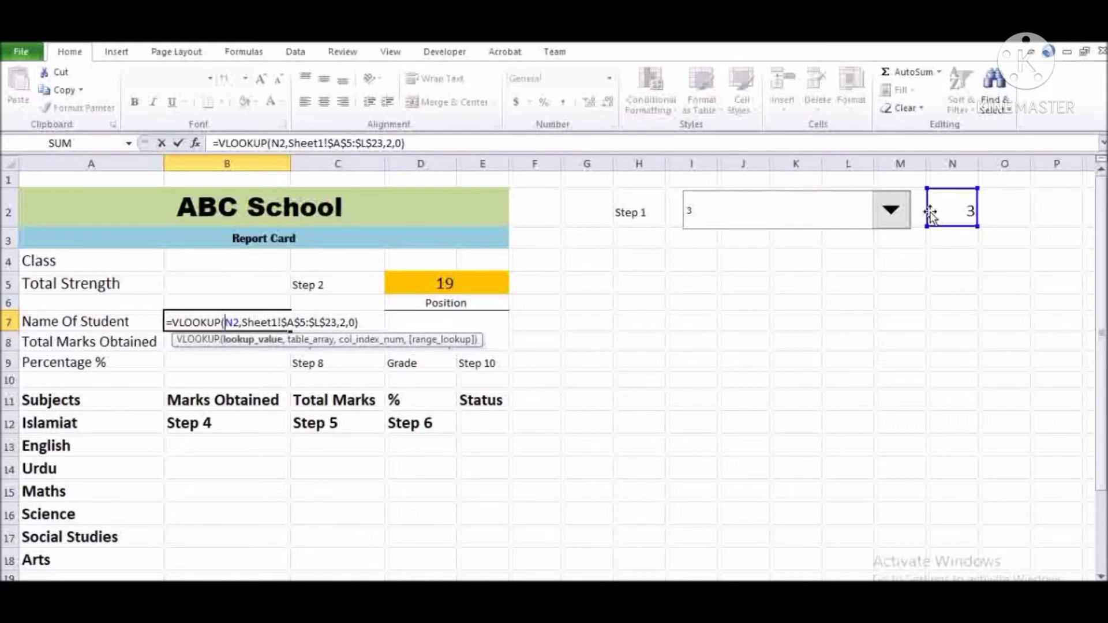
type("$")
key("Right")
type("$")
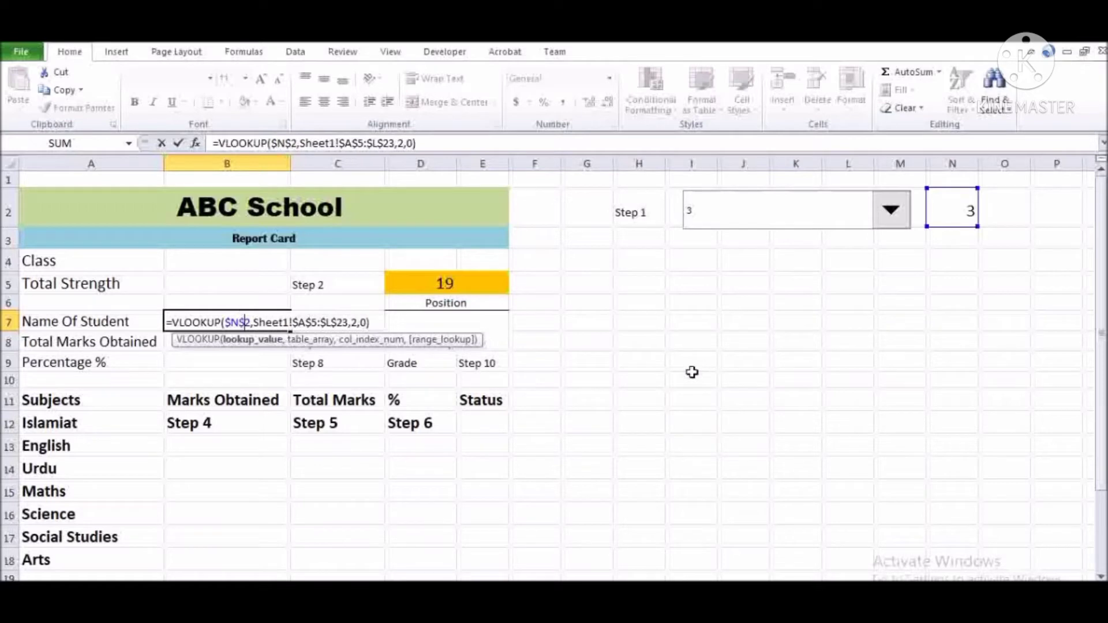
key("Return")
key("Up")
key("F2")
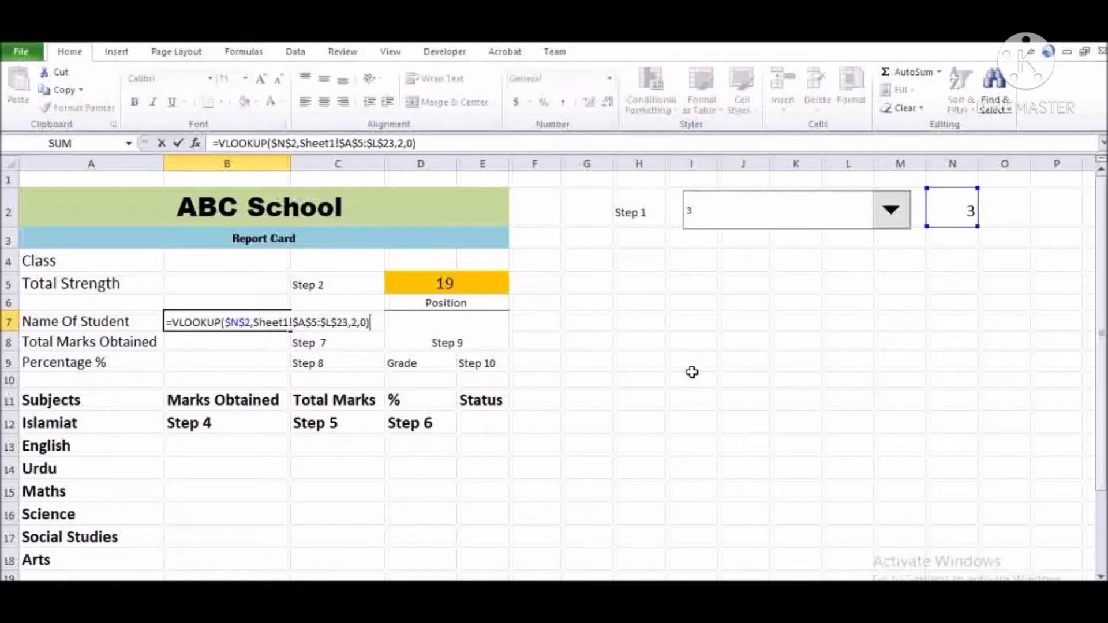
key("Escape")
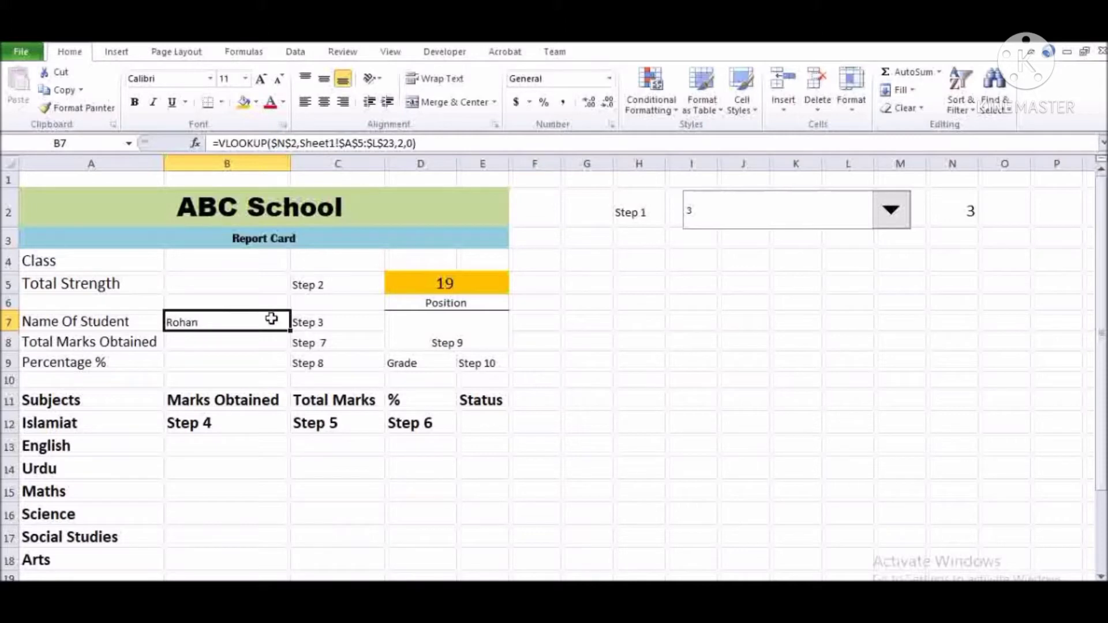
- Format the student name in B7 with font size 16 and an orange fill
left_click(261, 79)
left_click(261, 79)
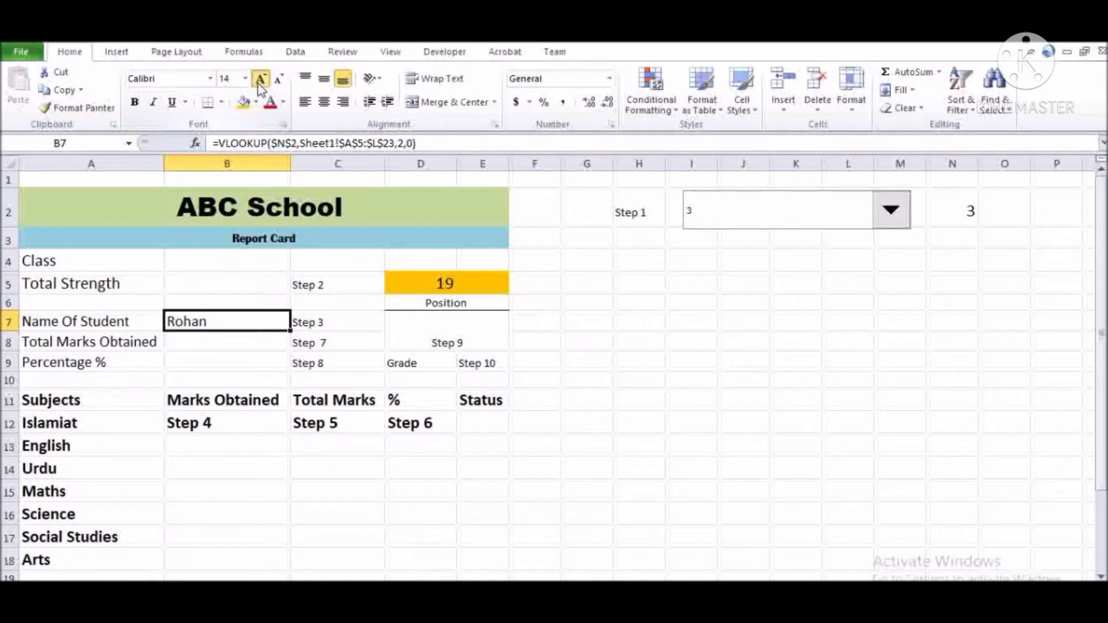
left_click(261, 79)
left_click(244, 102)
left_click(691, 322)
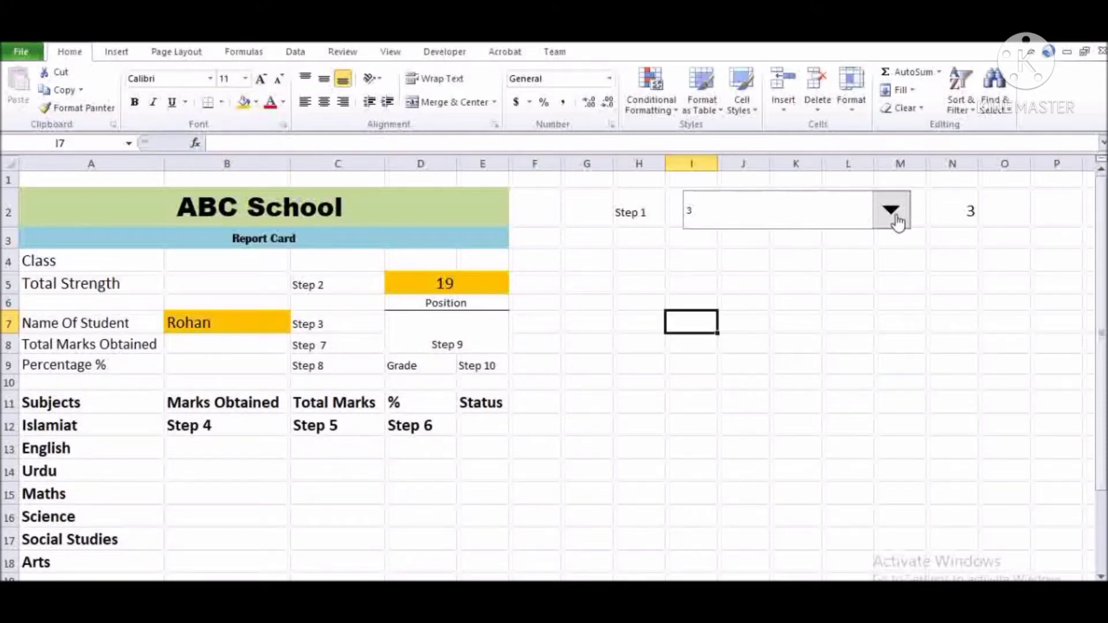
- Test the name lookup by choosing several roll numbers in the combo box, including 6 and 10, finishing on 1
left_click(896, 222)
left_click(878, 257)
left_click(891, 212)
left_click(866, 249)
left_click(891, 213)
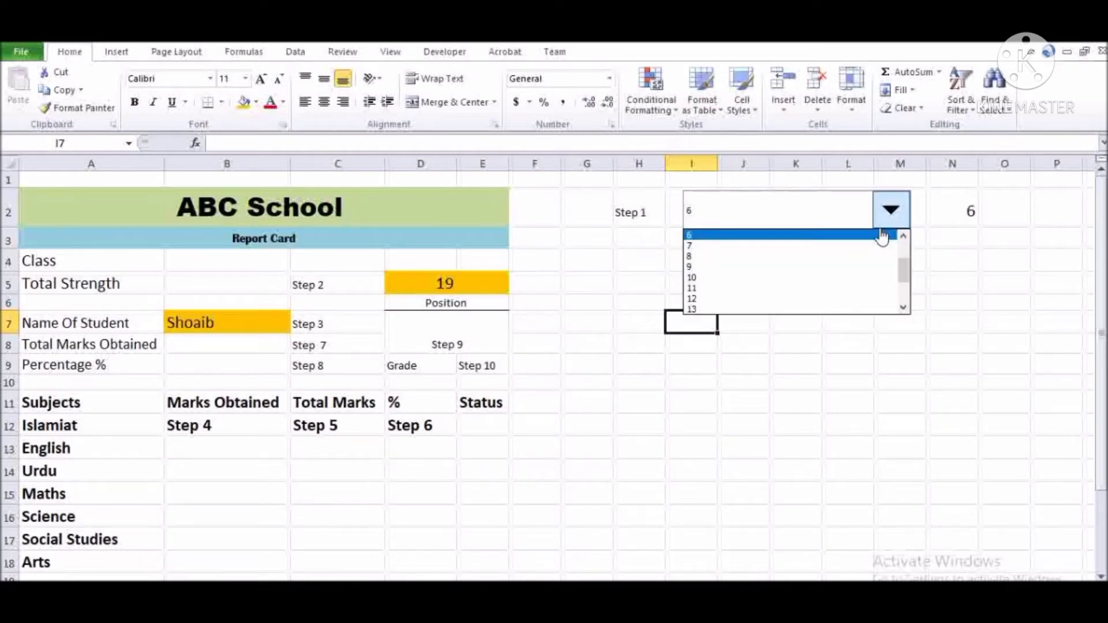
left_click(871, 276)
left_click(892, 218)
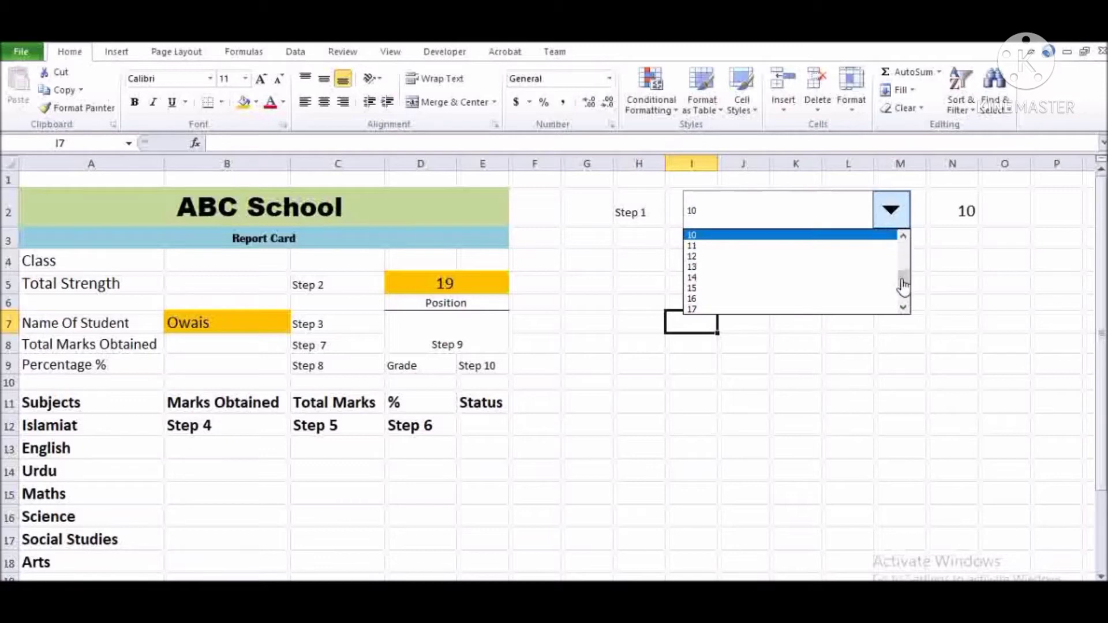
left_click_drag(900, 288, 900, 247)
left_click(875, 247)
left_click(883, 228)
left_click(860, 234)
left_click(719, 292)
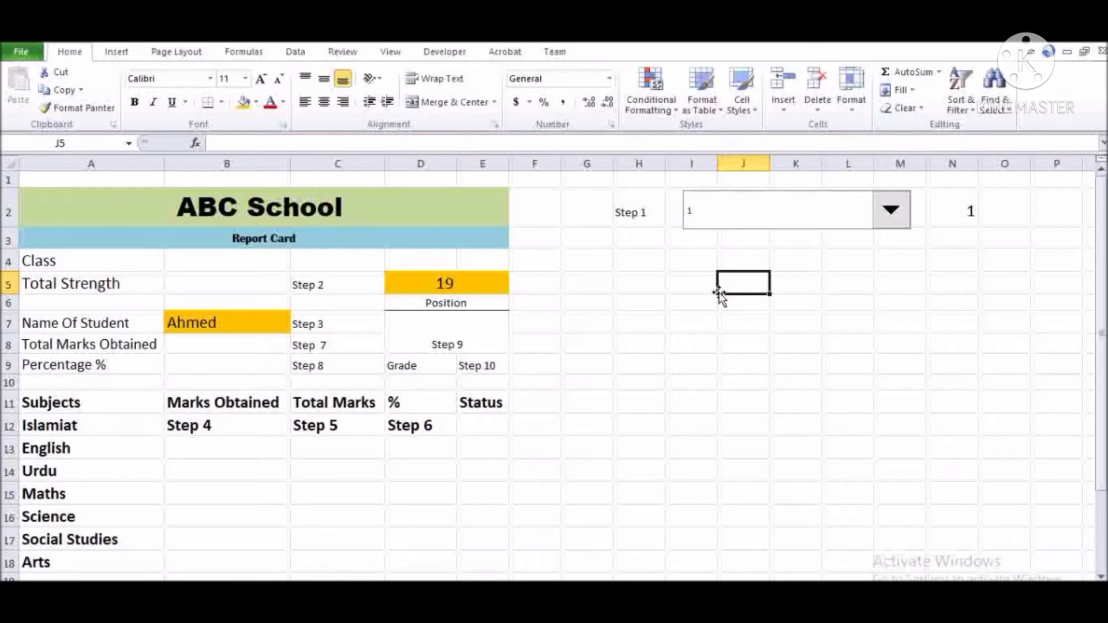
- Copy the VLOOKUP formula from B7 into B12, the Islamiat marks obtained cell
key("Left")
key("Left")
key("Left")
key("Left")
key("Left")
key("Left")
key("Left")
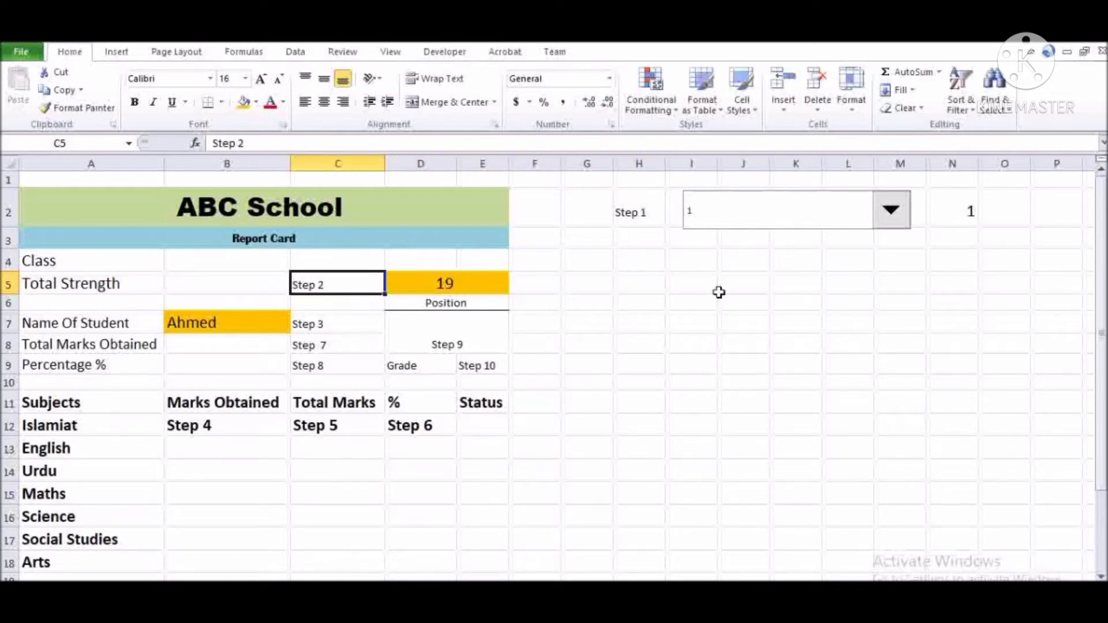
key("Down")
key("Down")
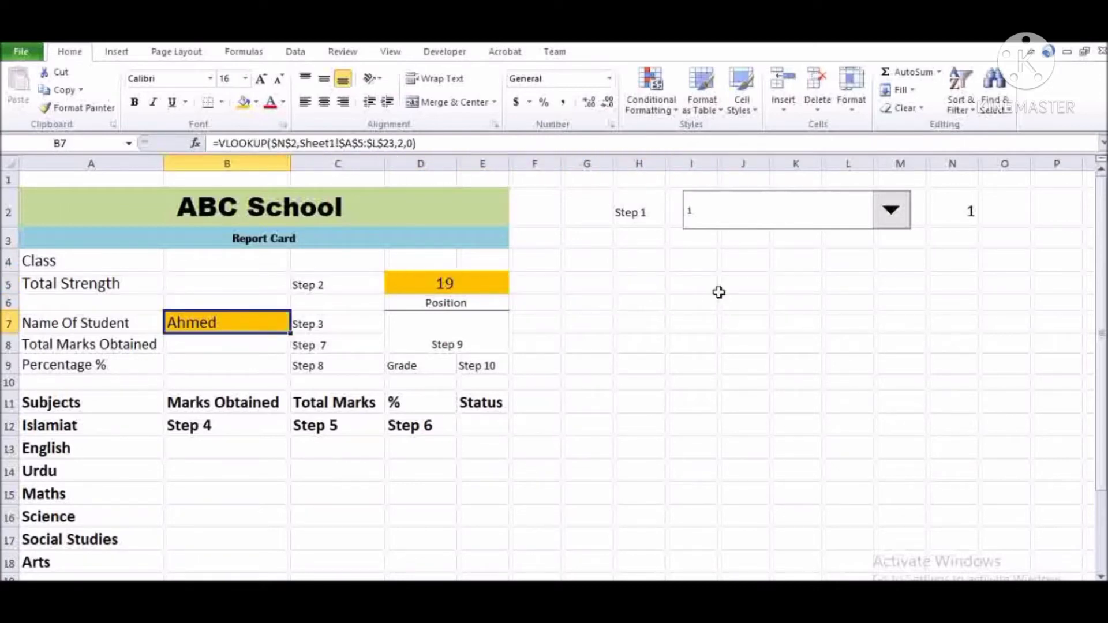
key("F2")
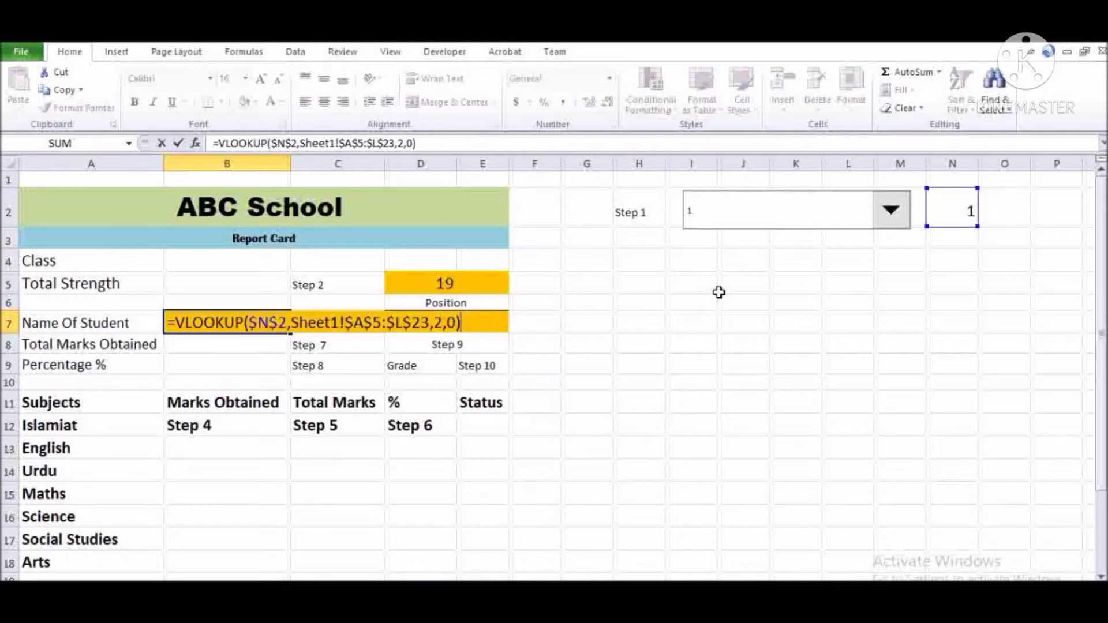
key("ctrl+Return")
key("ctrl+c")
key("Down")
key("Down")
key("Down")
key("Down")
key("Down")
key("Down")
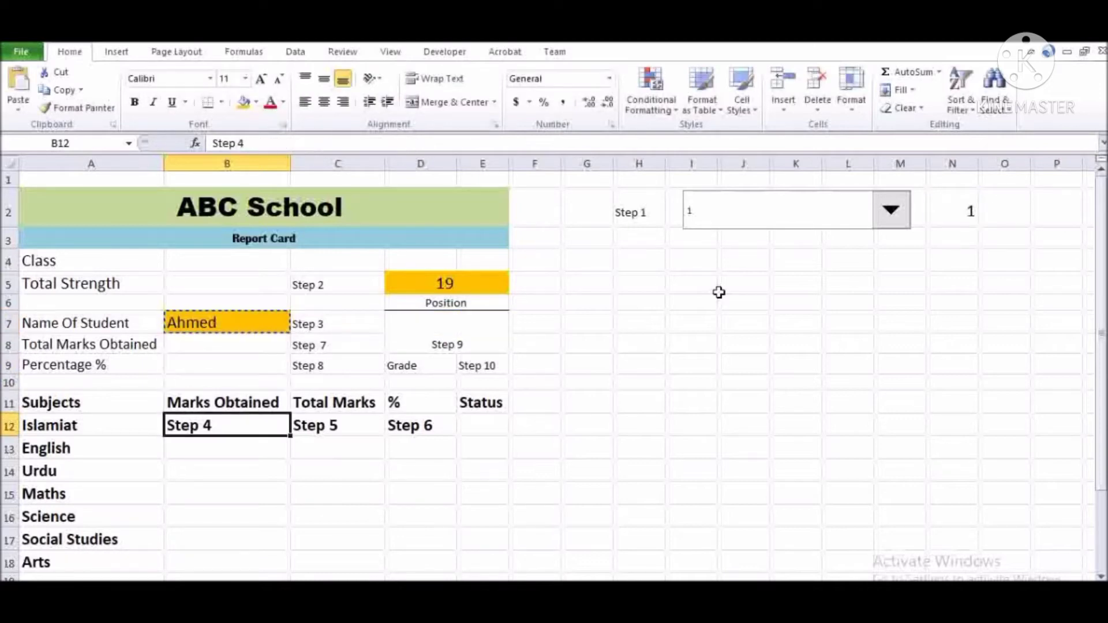
key("Up")
key("Return")
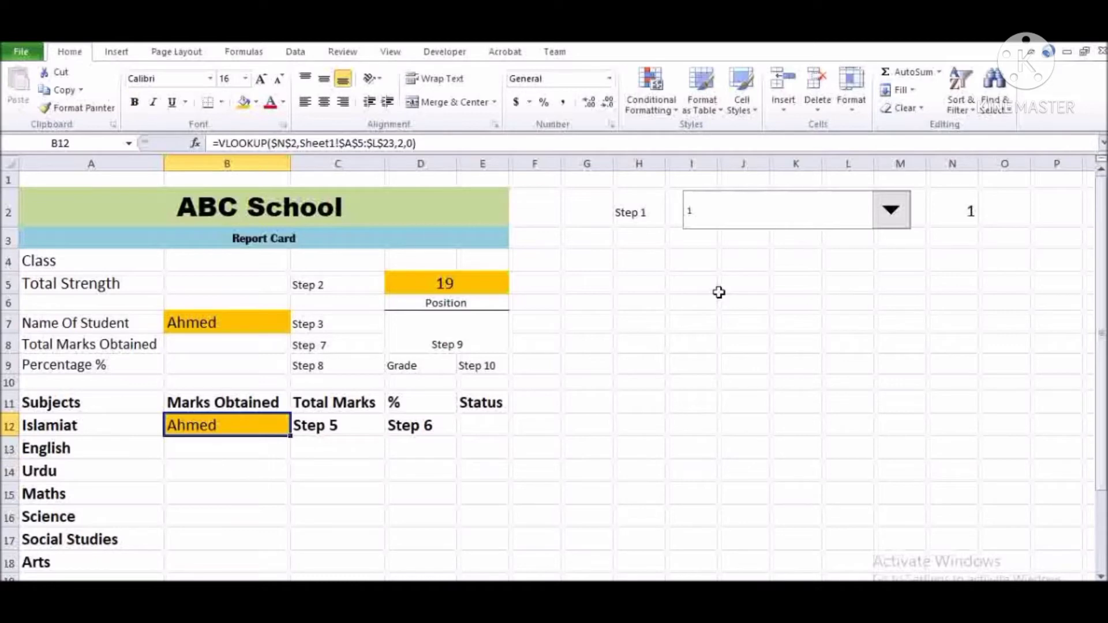
- Fill the VLOOKUP formula from B12 down through B18 for all the subjects
key("shift+Down")
key("shift+Down")
key("shift+Down")
key("shift+Down")
key("shift+Down")
key("shift+Down")
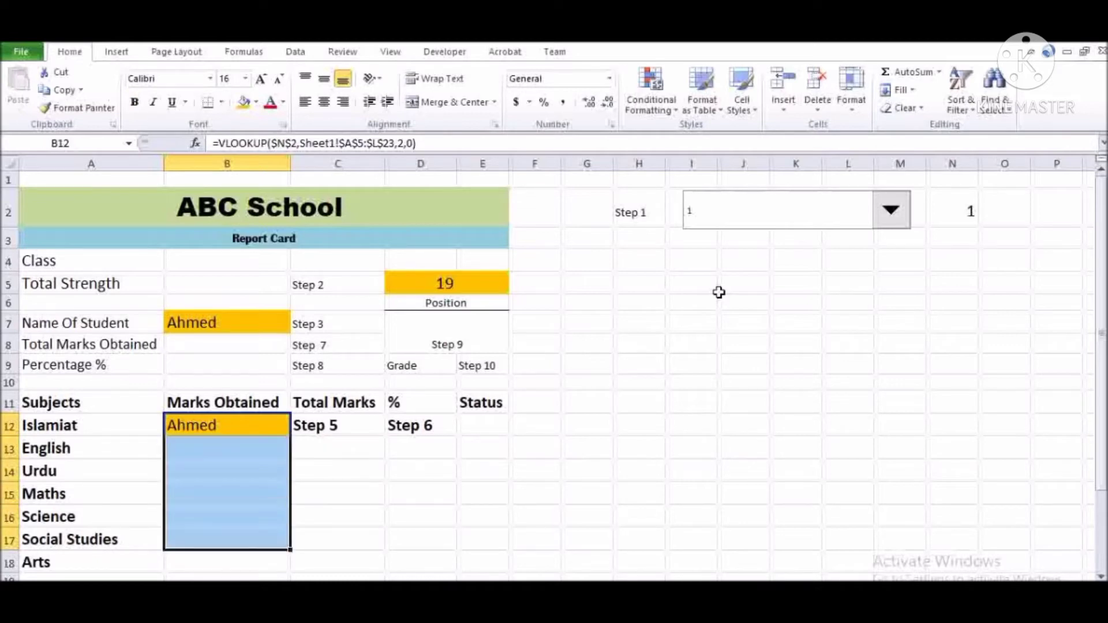
key("ctrl+d")
key("Down")
key("Up")
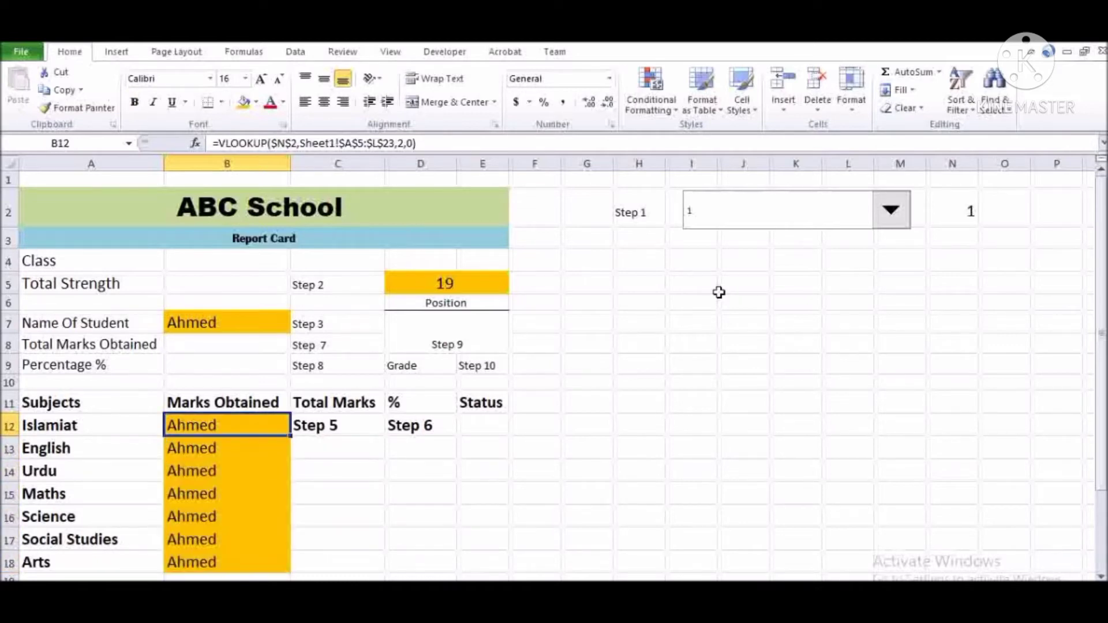
key("F2")
key("Left")
key("Left")
key("Left")
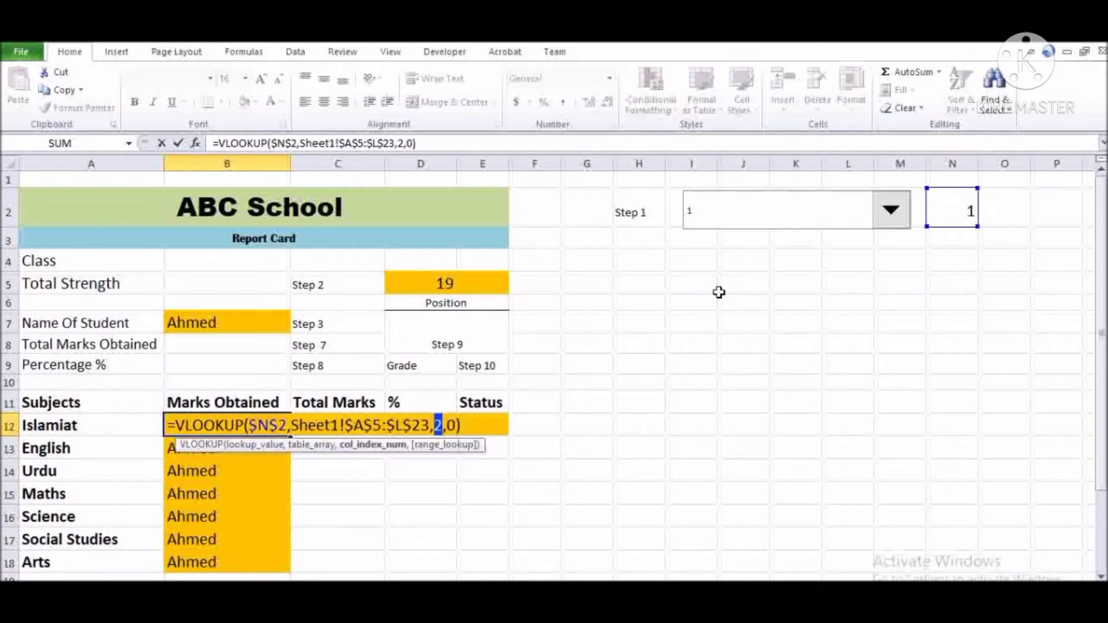
key("Escape")
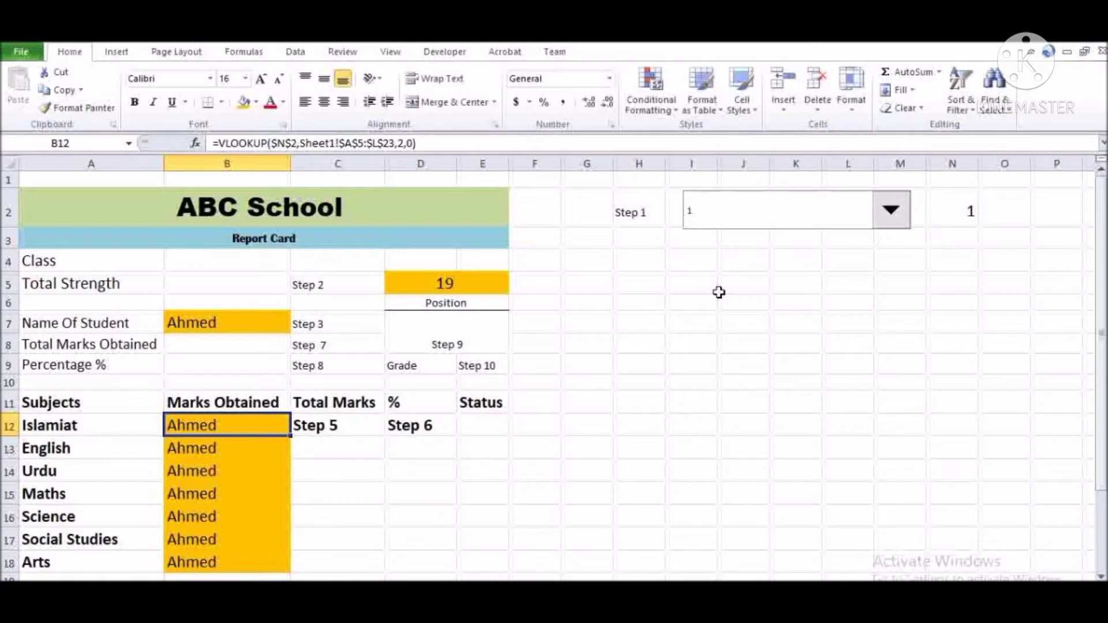
- Delete the existing column numbers in C3:J3 above the headers on Sheet1
left_click(107, 578)
left_click(66, 248)
key("Up")
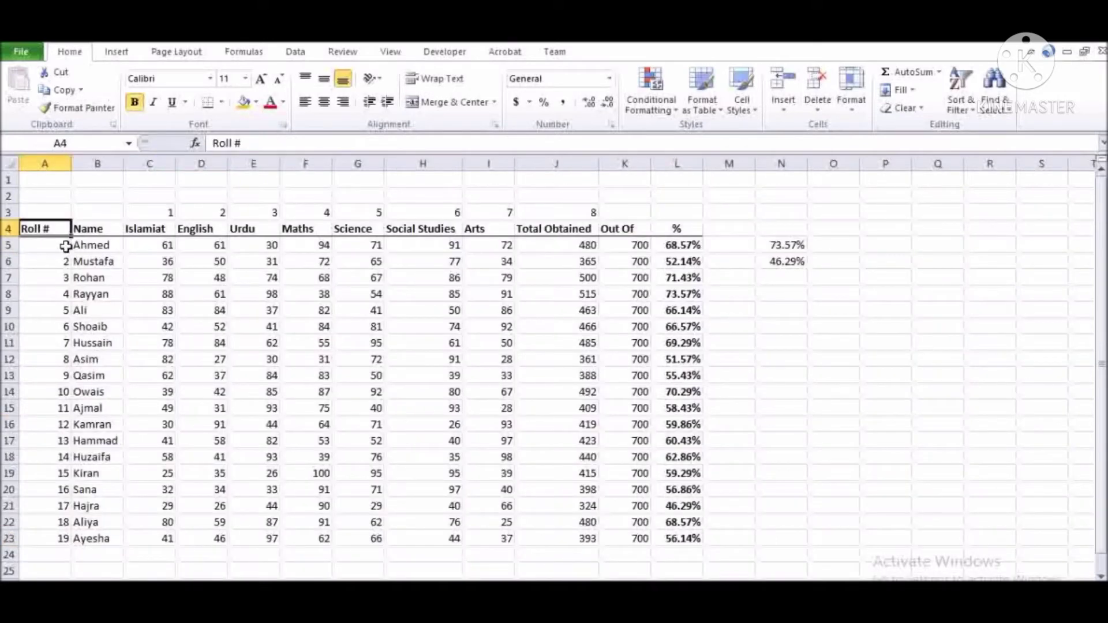
key("Up")
key("Right")
key("Right")
key("ctrl+shift+Right")
key("Delete")
- Start a new column numbering in row 3 of Sheet1 with 1 in A3 and =A3+1 in B3
key("Left")
key("Left")
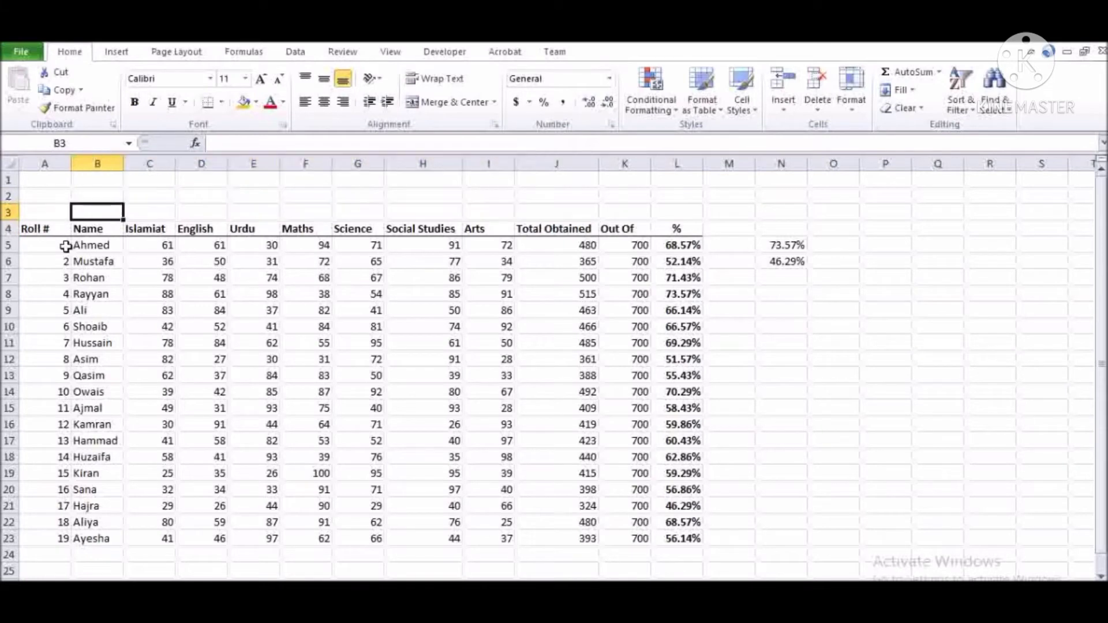
type("1")
key("Return")
key("Up")
key("Right")
type("=")
key("Left")
type("+")
key("ctrl+Return")
- Fill the =A3+1 formula from B3 across to L3 to number all the Sheet1 data columns
key("shift+Right")
key("shift+Right")
key("shift+Right")
key("shift+Right")
key("shift+Right")
key("shift+Right")
key("shift+Right")
key("shift+Right")
key("shift+Right")
key("shift+Right")
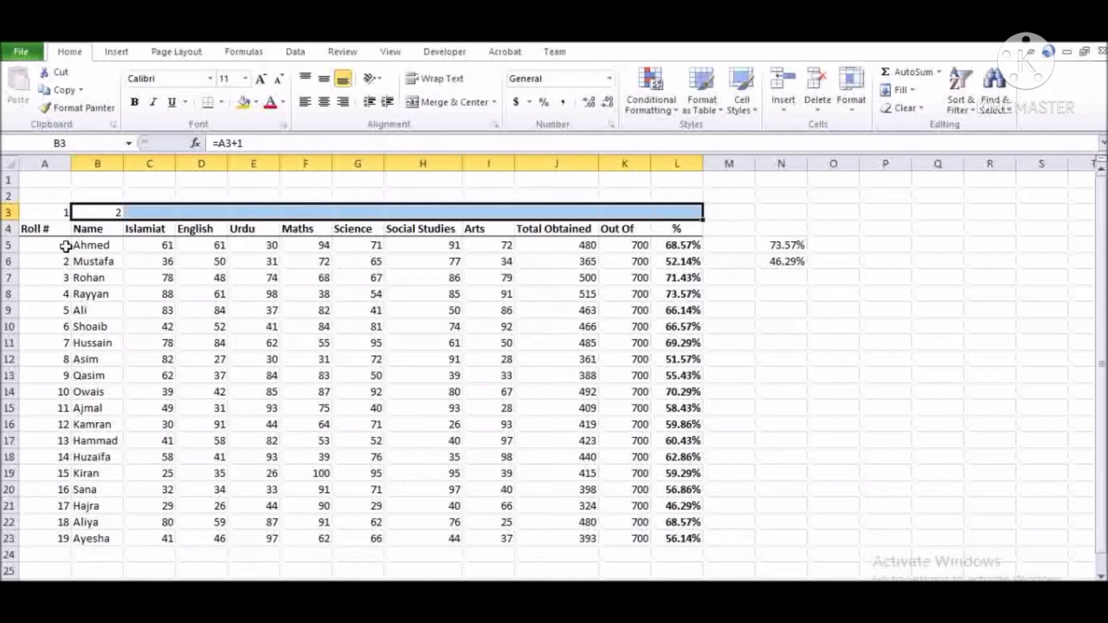
key("ctrl+r")
- Examine the column numbers in row 3 above the Roll #, Name and Islamiat headers on Sheet1
key("Down")
key("Left")
key("Up")
key("Right")
key("Down")
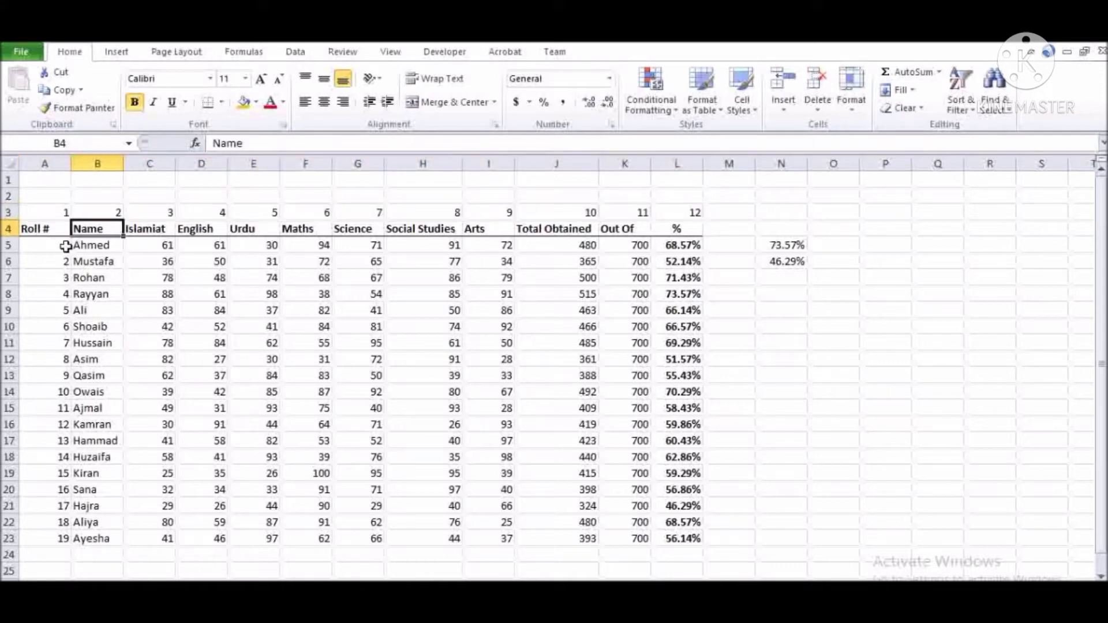
key("Down")
key("Left")
key("shift+Right")
key("shift+Right")
key("Up")
key("Right")
key("Right")
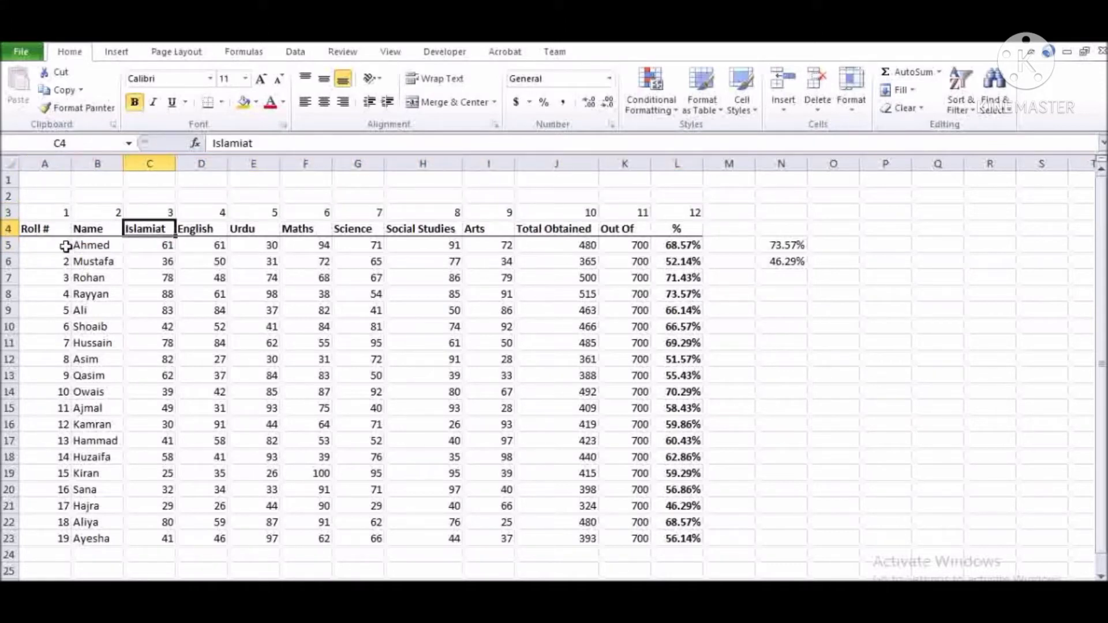
key("Up")
key("Down")
- Set the column index of the VLOOKUP in B12 on the report card to 3 for the Islamiat marks
left_click(64, 587)
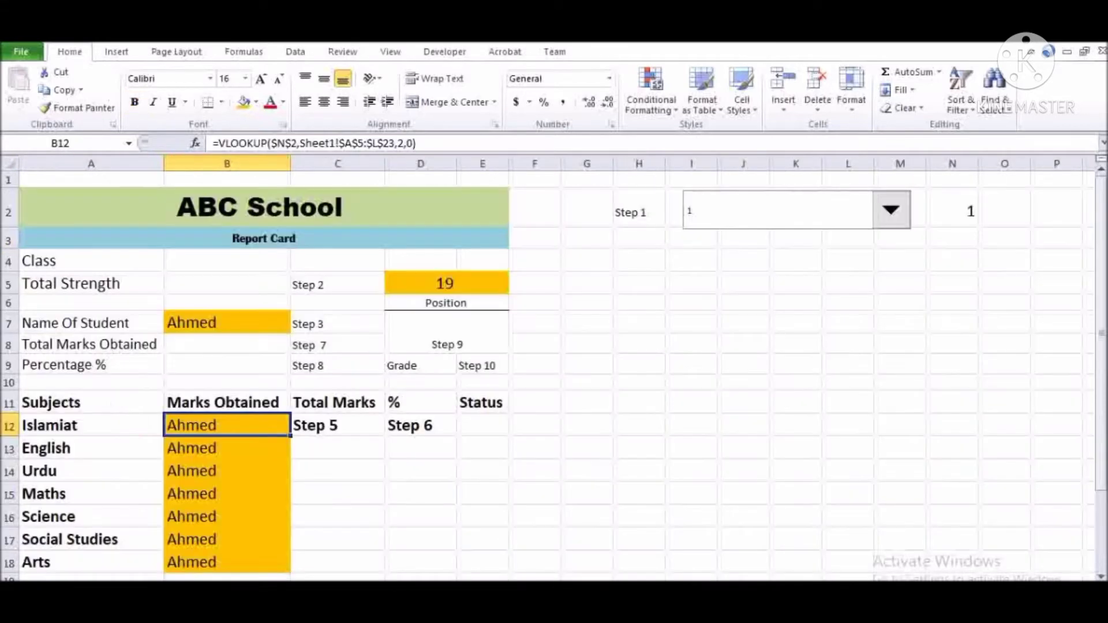
left_click(116, 403)
key("Down")
key("Right")
key("Up")
key("Down")
key("F2")
key("Left")
key("Left")
key("BackSpace")
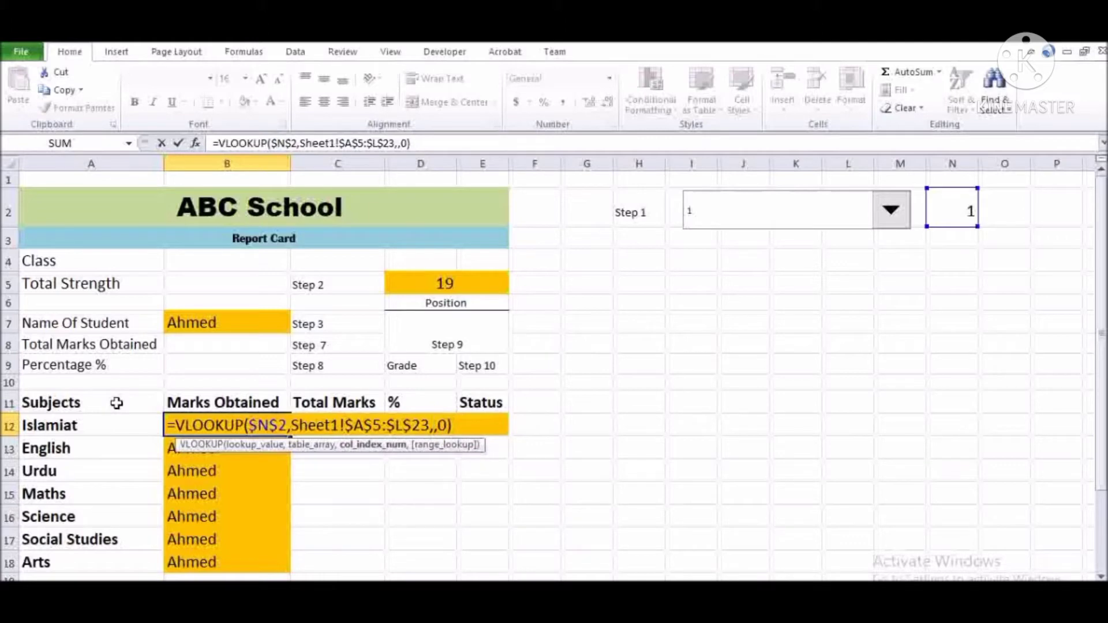
type("3")
key("Return")
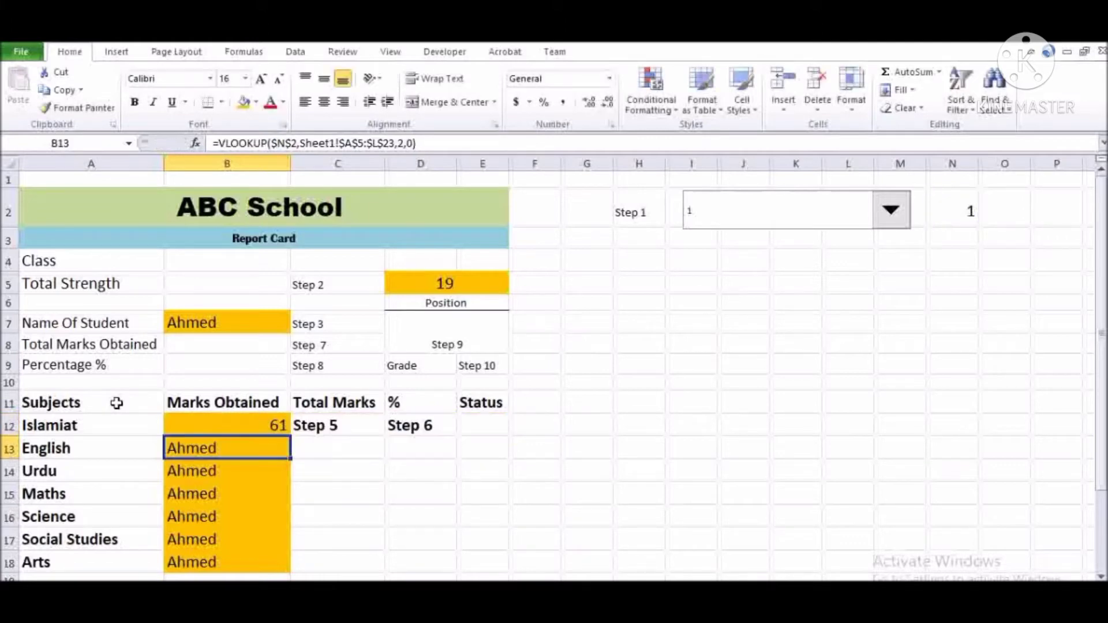
- Fill the updated Islamiat VLOOKUP formula from B12 down through B18
key("Up")
key("ctrl+shift+Down")
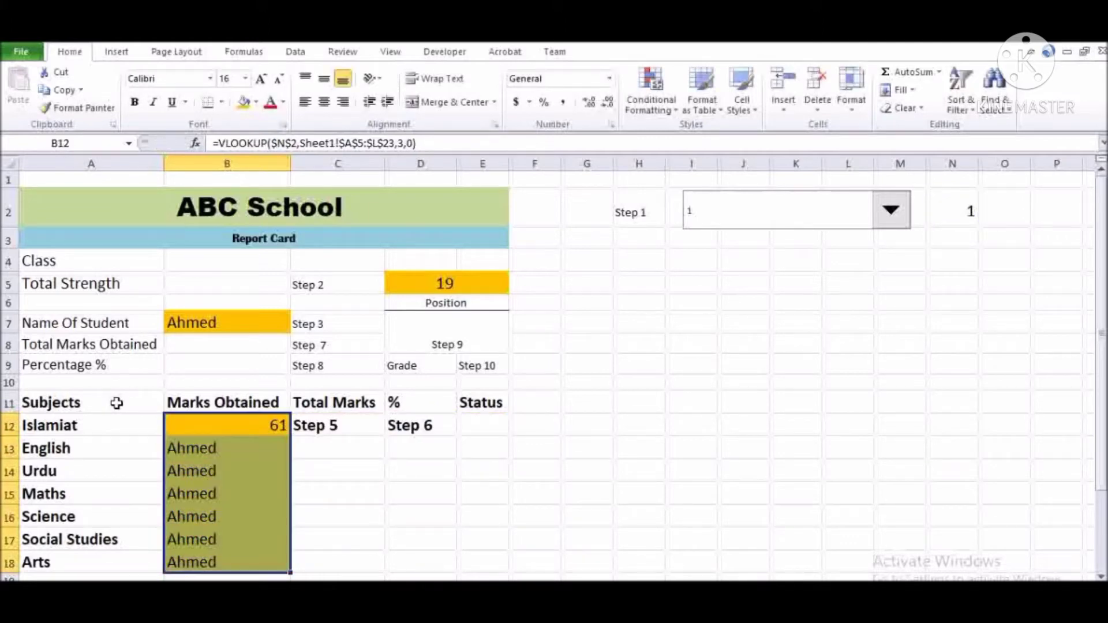
key("ctrl+d")
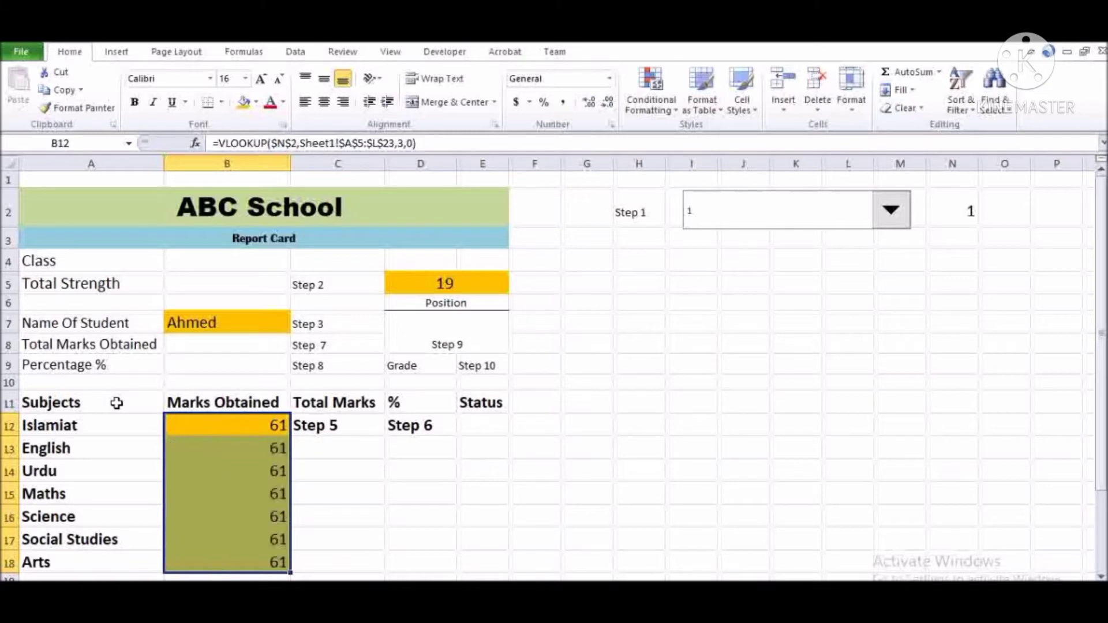
- Check the VLOOKUP in B13 against the row 3 column numbers for English and the remaining subjects on Sheet1
key("Down")
key("F2")
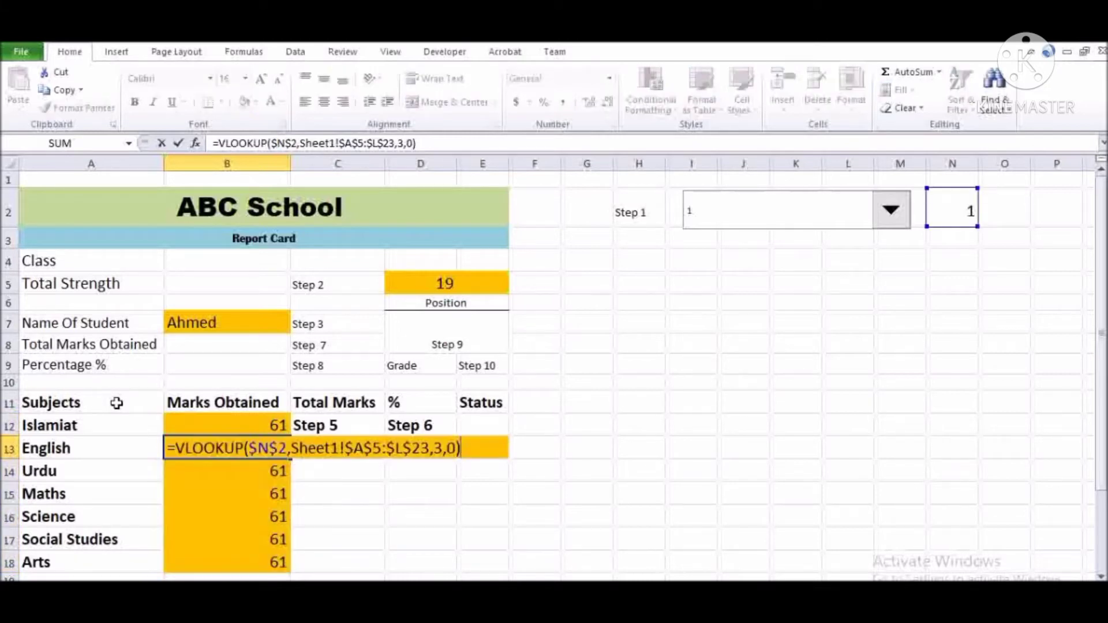
key("ctrl+Return")
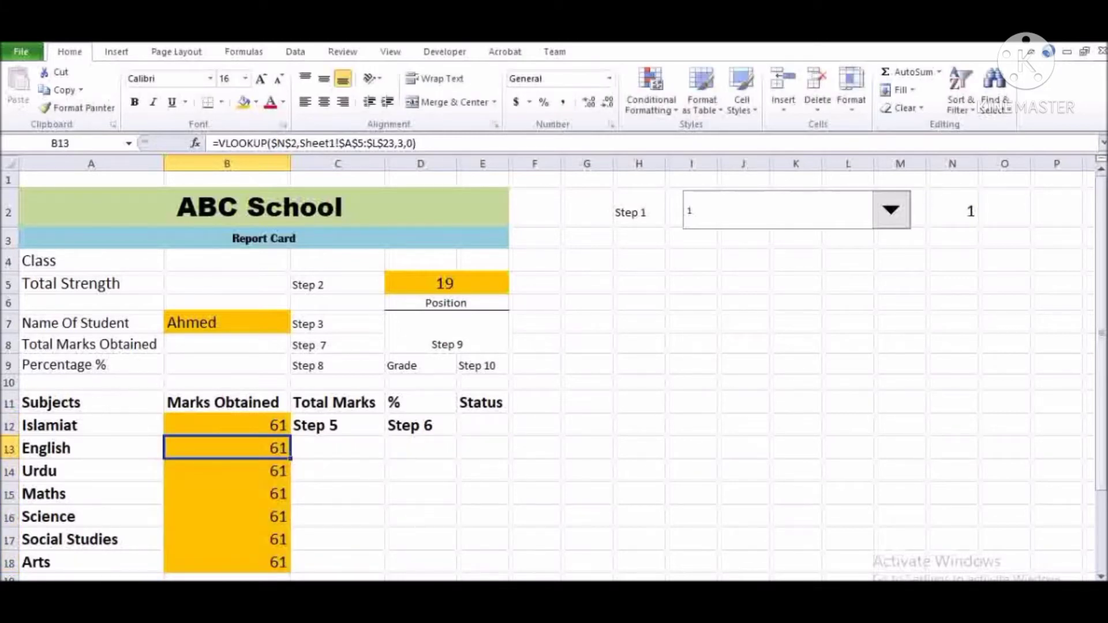
key("ctrl+Page_Up")
key("Right")
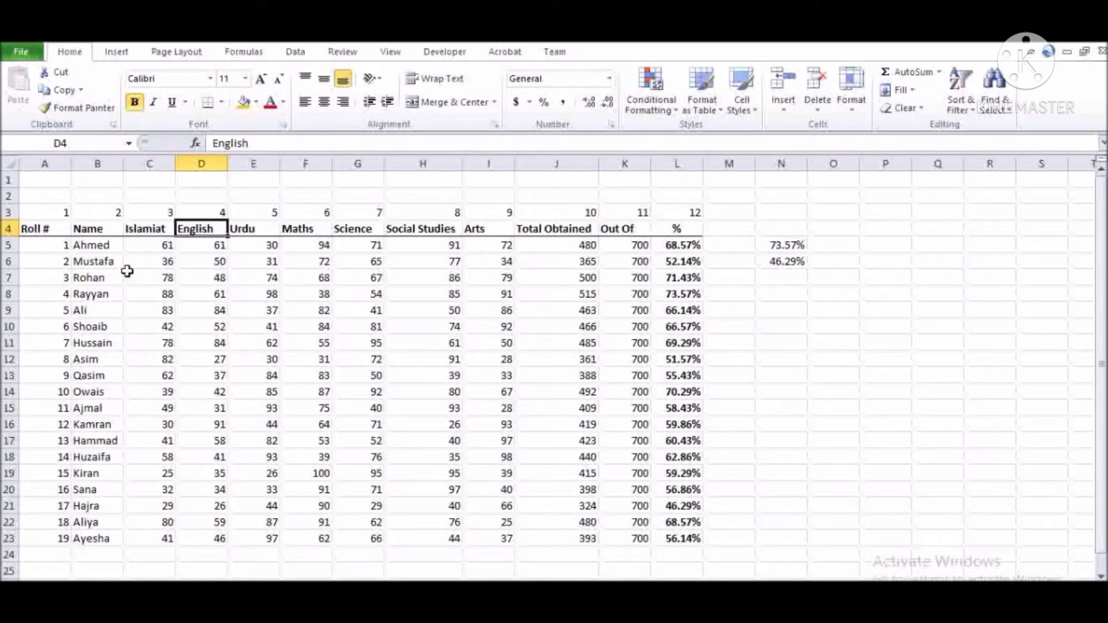
key("Right")
key("Right")
key("Down")
key("Up")
key("Up")
key("shift+Right")
key("shift+Right")
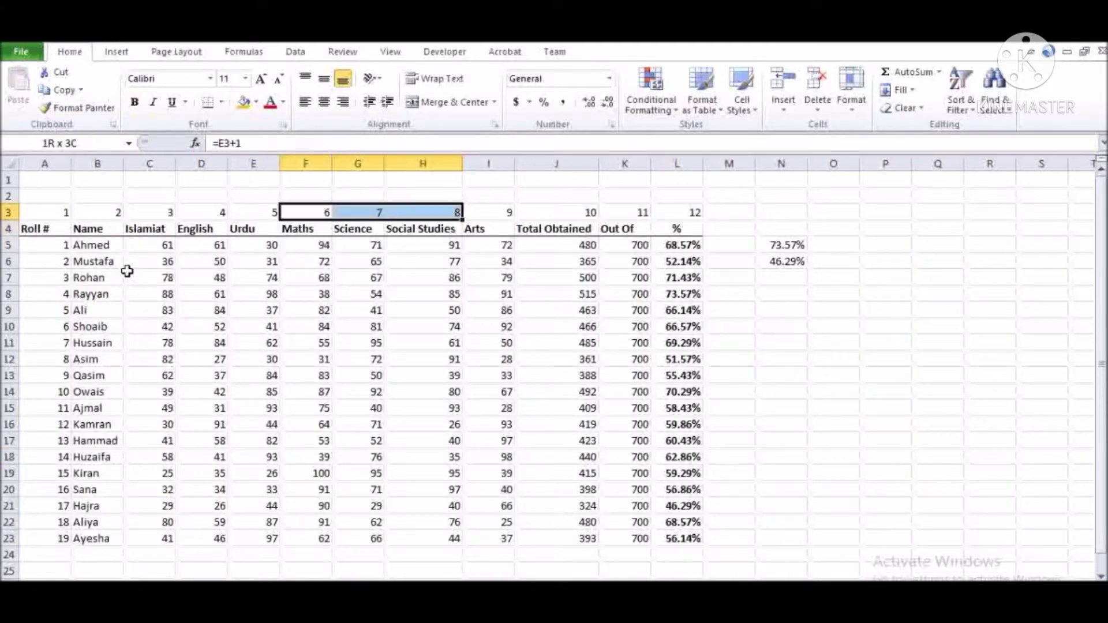
key("shift+Right")
key("ctrl+Page_Down")
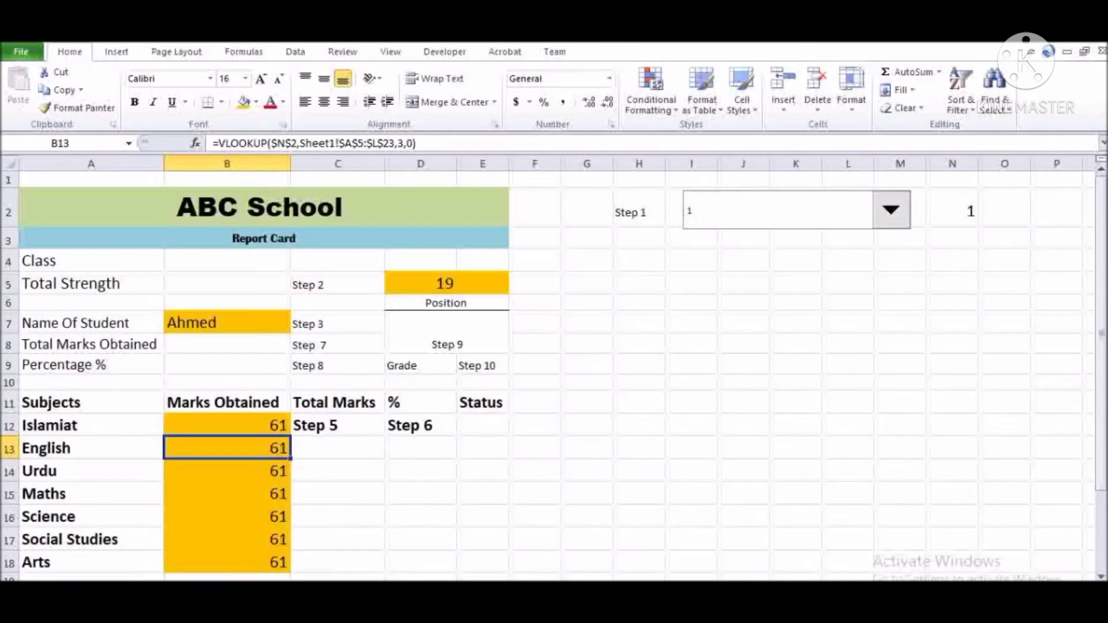
- Set the column index of the VLOOKUP in B13 to 4 for the English marks
type("2")
key("Escape")
key("F2")
key("Left")
key("Left")
key("Left")
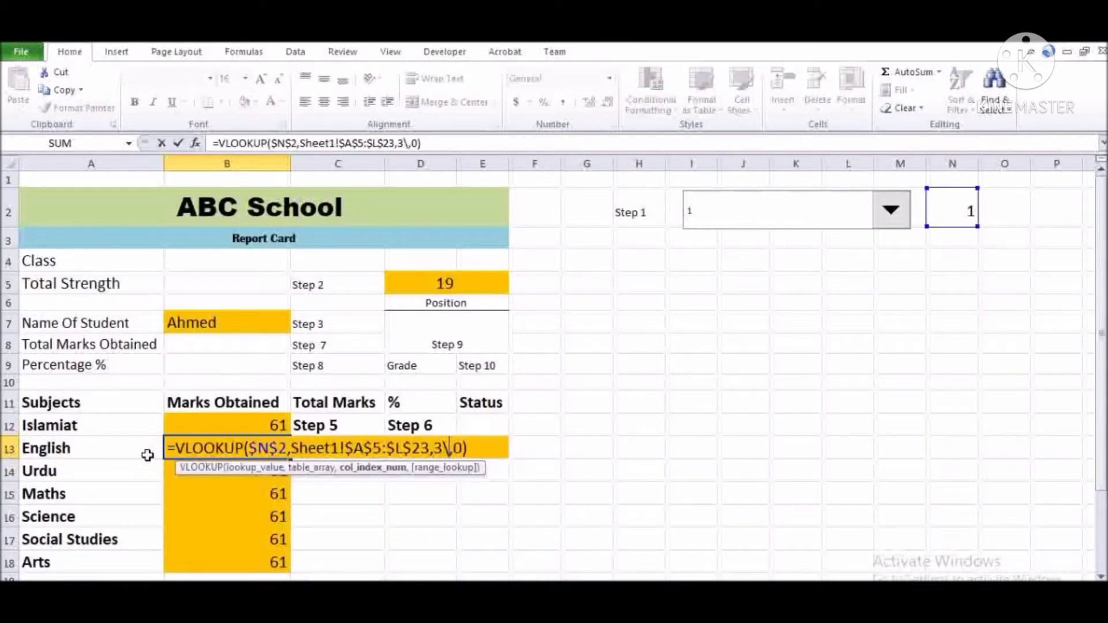
key("BackSpace")
type("4")
key("Return")
- Review the column indexes in the Islamiat, English and Urdu VLOOKUP formulas in B12:B14
key("F2")
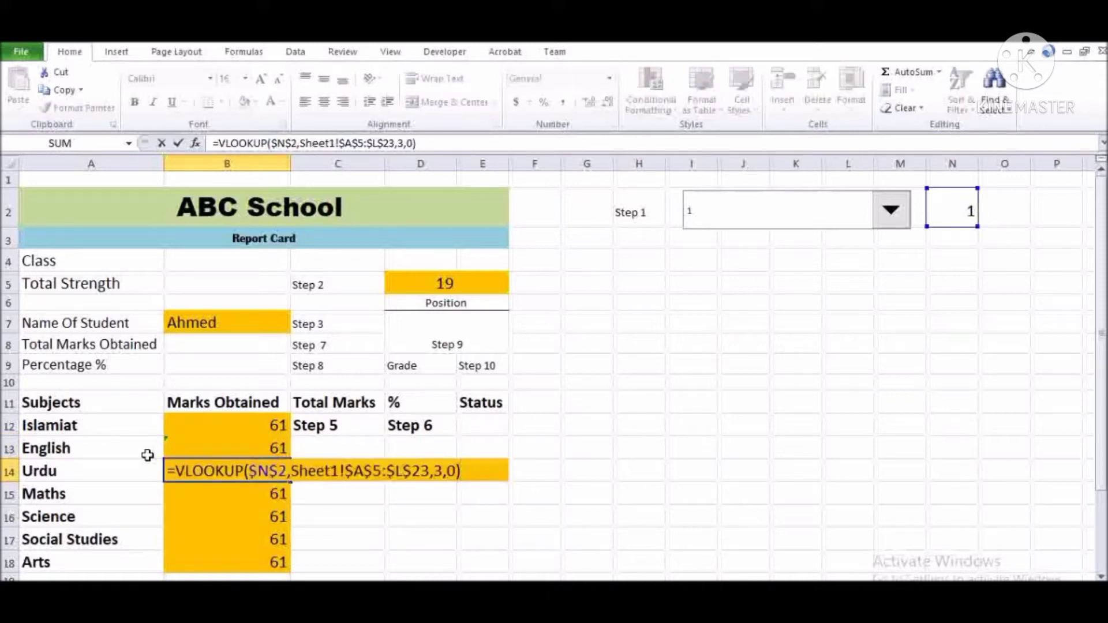
key("Escape")
key("Up")
key("F2")
key("Left")
key("Left")
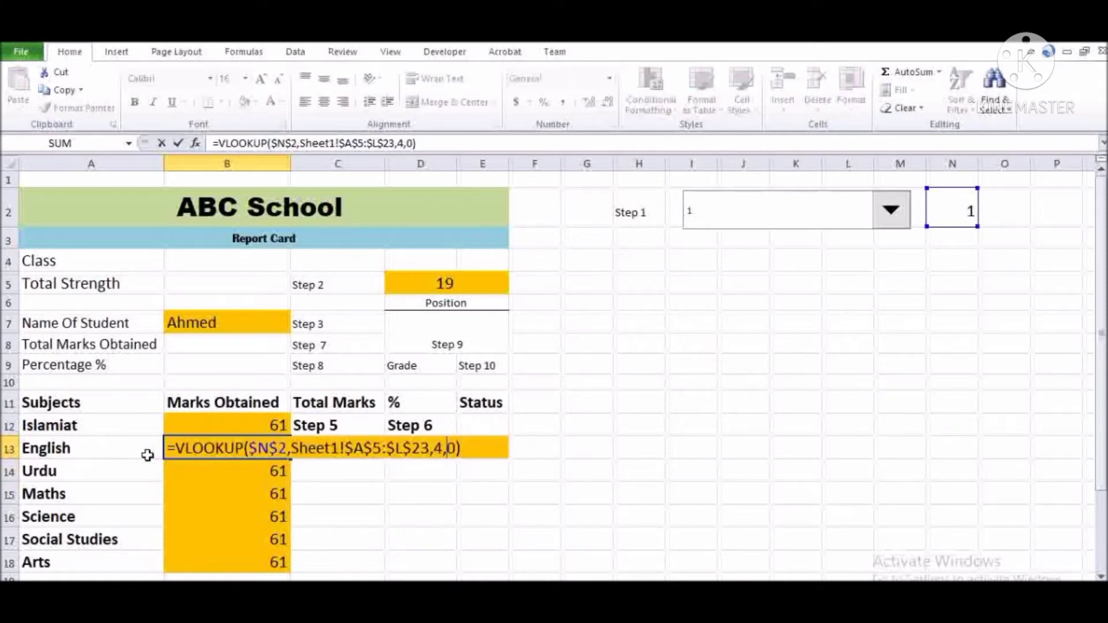
key("Escape")
key("Up")
key("F2")
key("Return")
key("F2")
key("Return")
- Set the column index of the VLOOKUP in B14 to 5 for the Urdu marks
key("F2")
key("Left")
key("Left")
key("Left")
key("Left")
key("Right")
key("BackSpace")
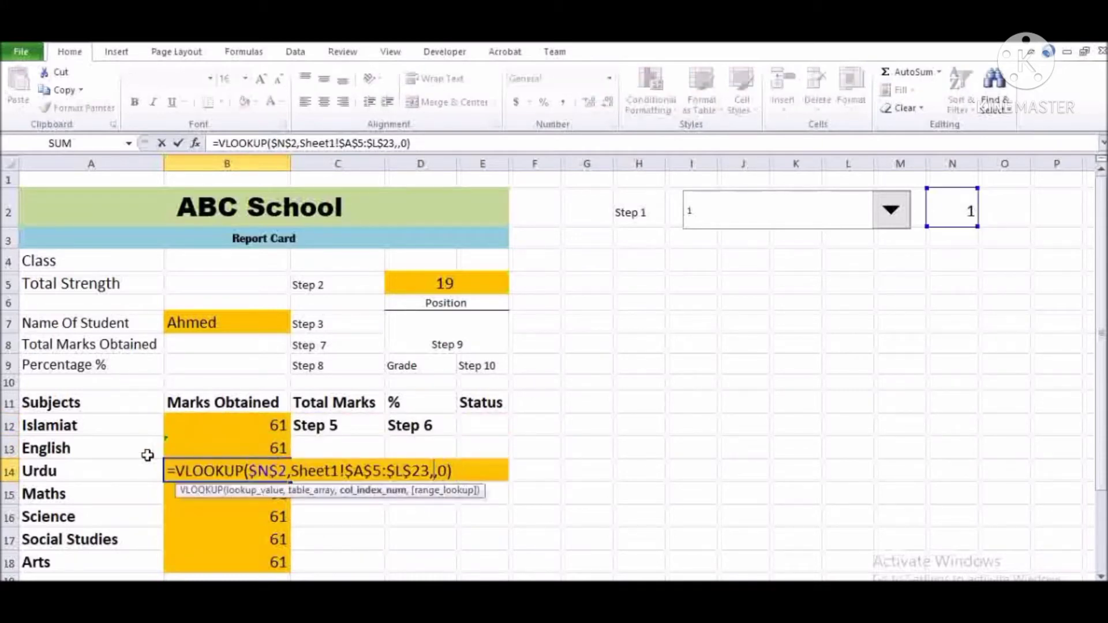
type("3")
key("Return")
- Set the column index of the VLOOKUP in B15 to 6 for the Maths marks
key("F2")
key("Left")
key("Left")
key("Left")
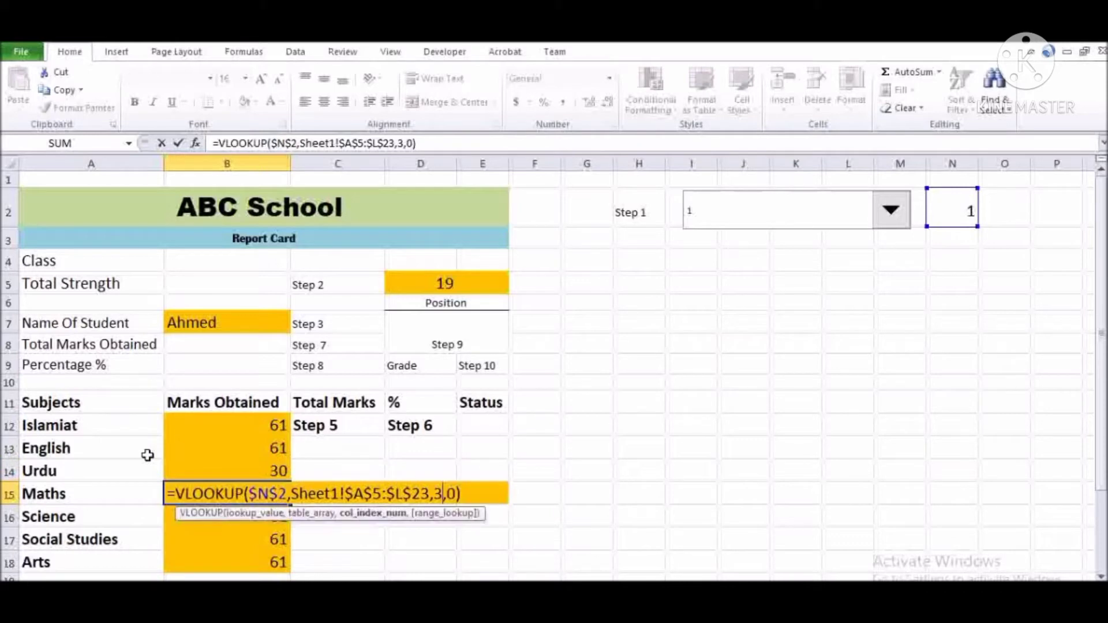
key("BackSpace")
type("3")
key("Return")
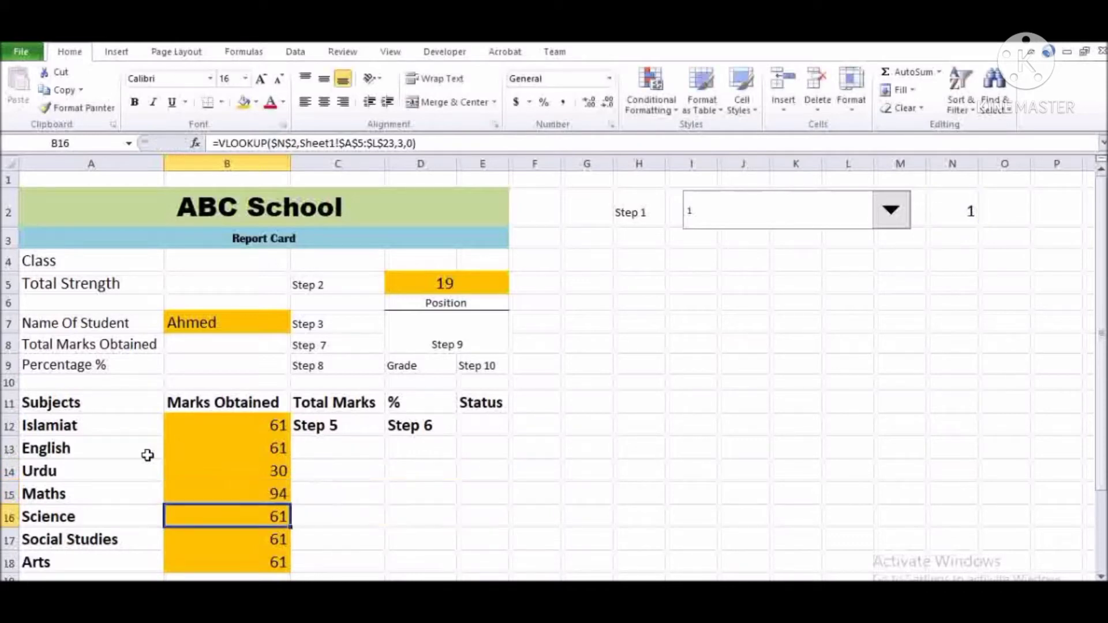
- Set the column index of the VLOOKUP in B16 to 7 for the Science marks
key("F2")
key("Left")
key("Left")
key("Left")
key("BackSpace")
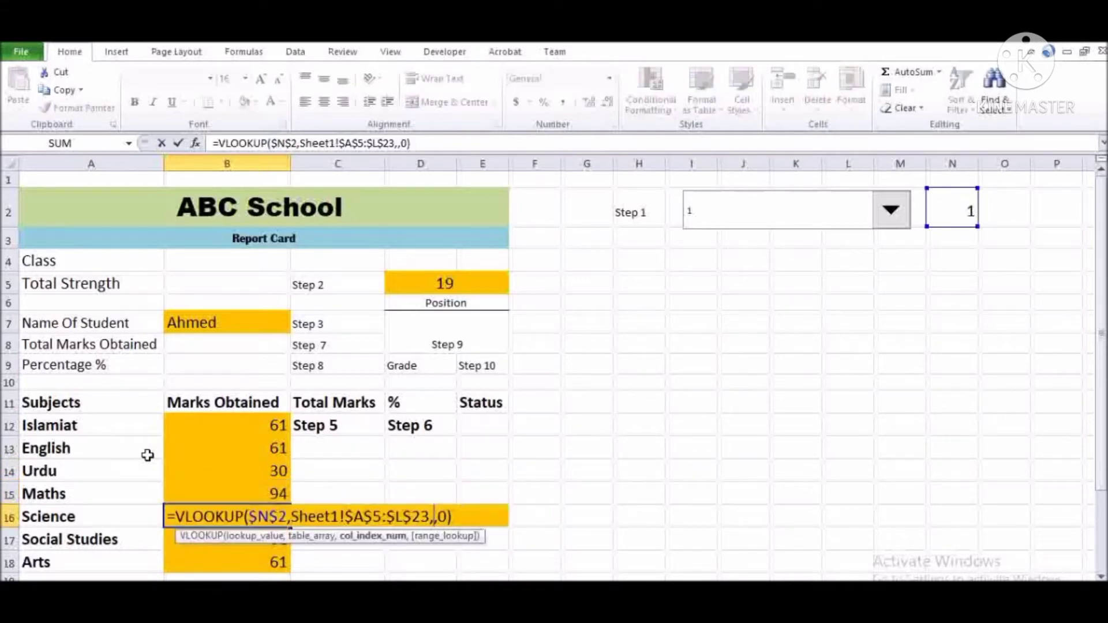
type("7")
key("Return")
- Set the column index of the VLOOKUP in B17 to 8 for the Social Studies marks
key("F2")
key("Left")
key("Left")
key("Left")
key("BackSpace")
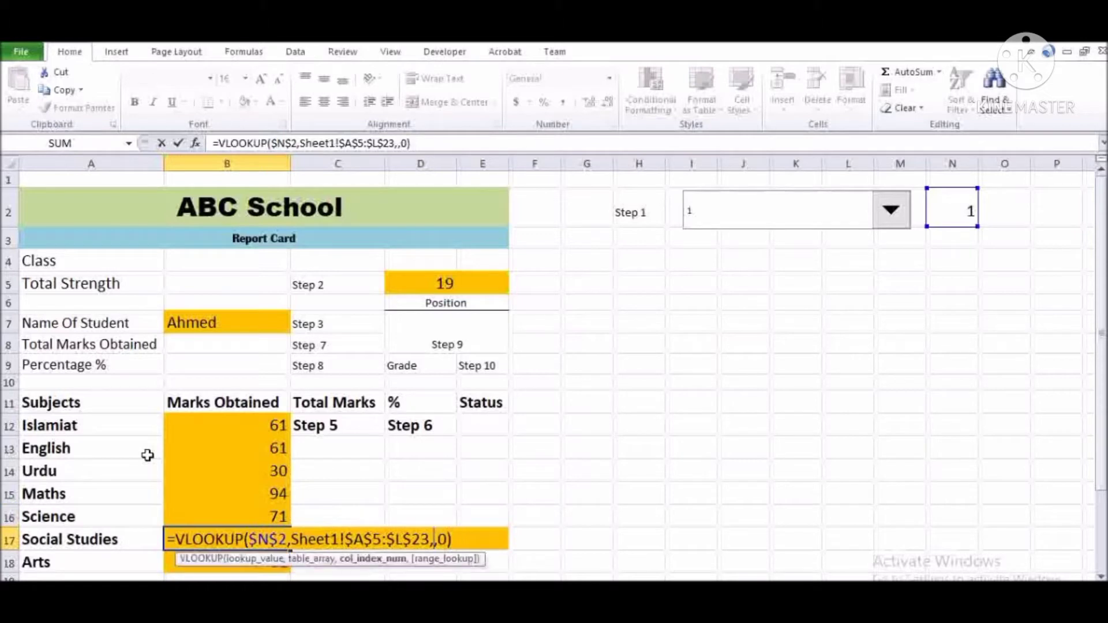
type("8")
key("Return")
- Set the column index of the VLOOKUP in B18 to 9 for the Arts marks
scroll(148, 455, "down", 1)
key("F2")
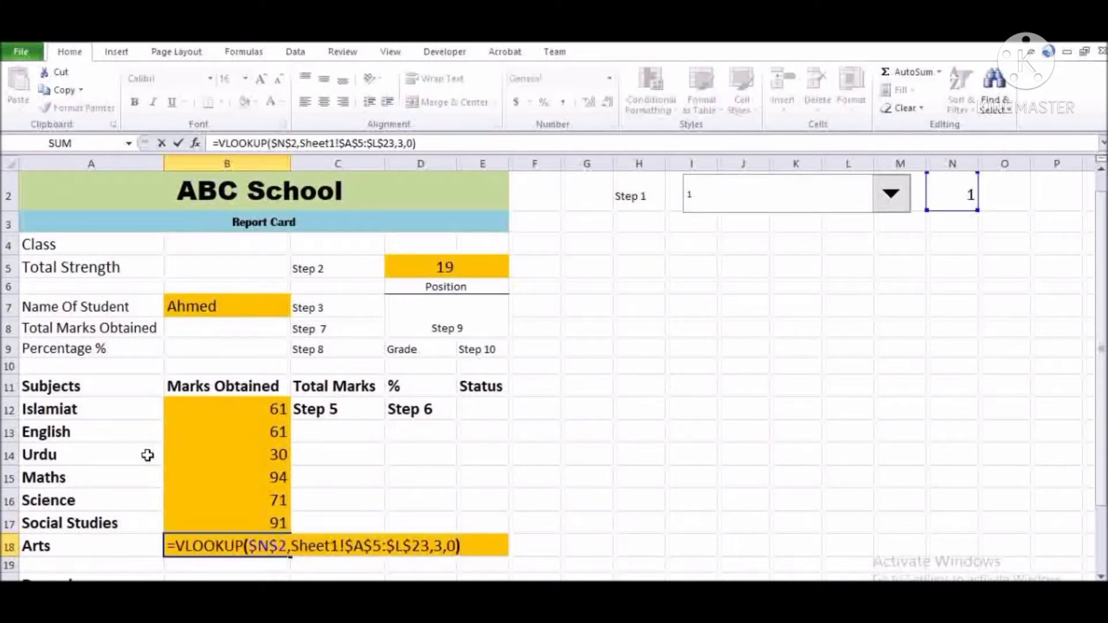
key("Left")
key("Left")
key("Left")
key("BackSpace")
type("9")
key("Return")
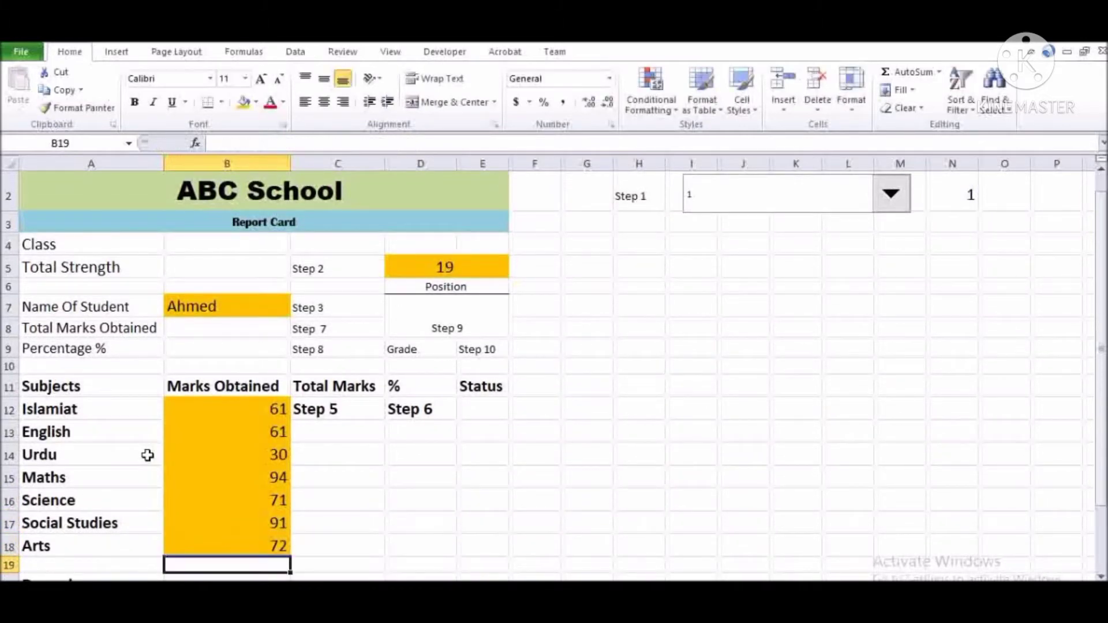
key("Down")
key("Down")
key("Up")
key("Up")
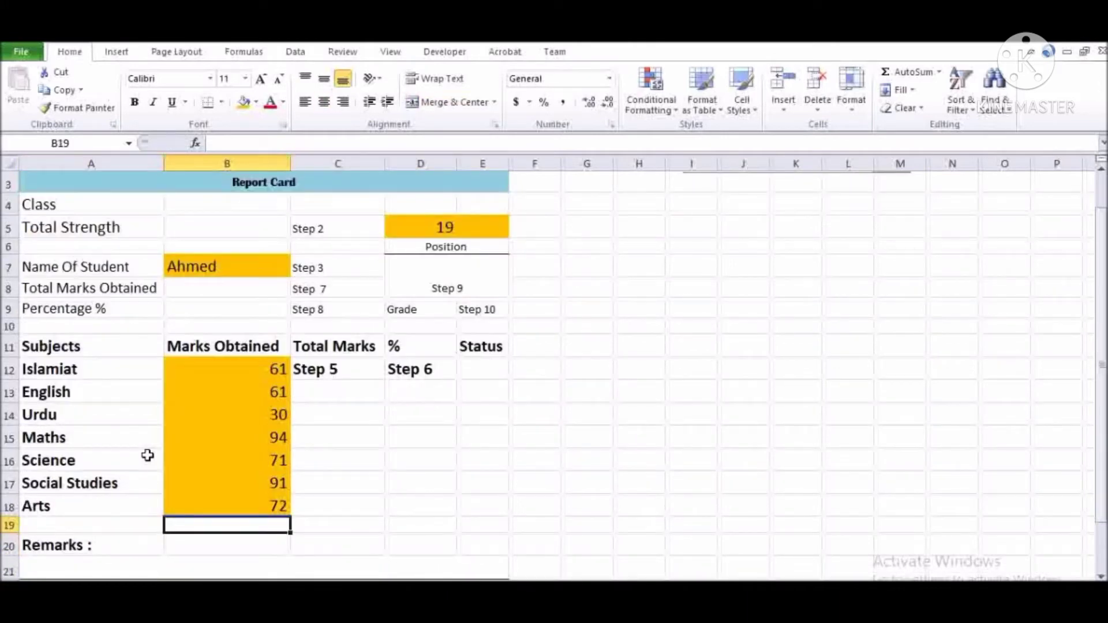
key("Up")
key("ctrl+Up")
key("Up")
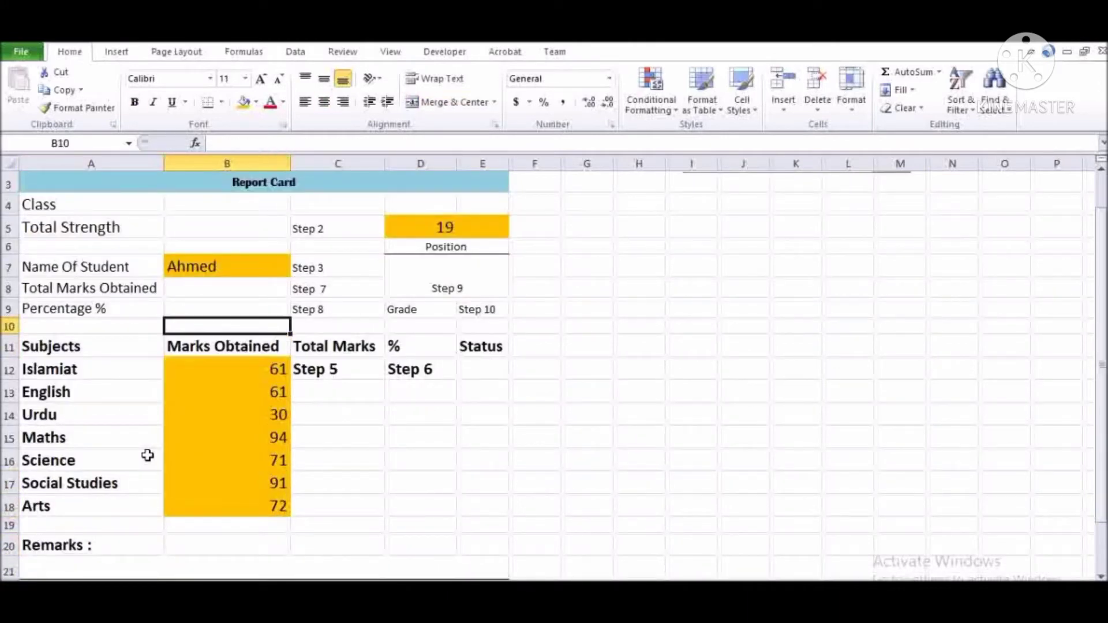
key("Up")
key("Up")
type("=")
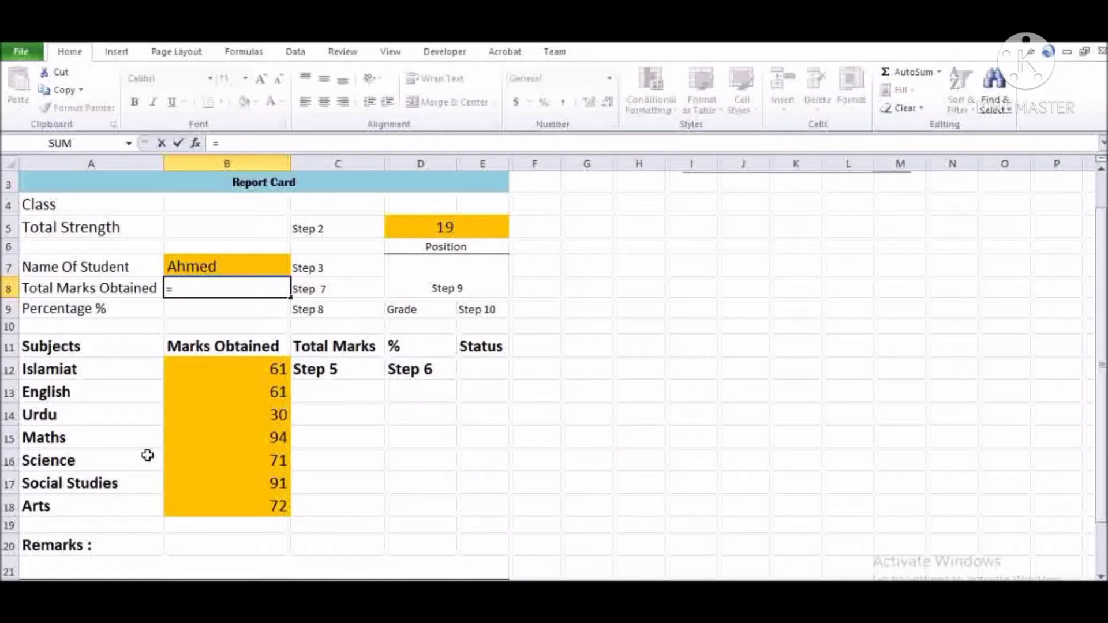
key("Escape")
- Enter 100 as the Islamiat total marks in C12 and fill it down through C18 for all subjects
key("Down")
key("Down")
key("Down")
key("Down")
key("Right")
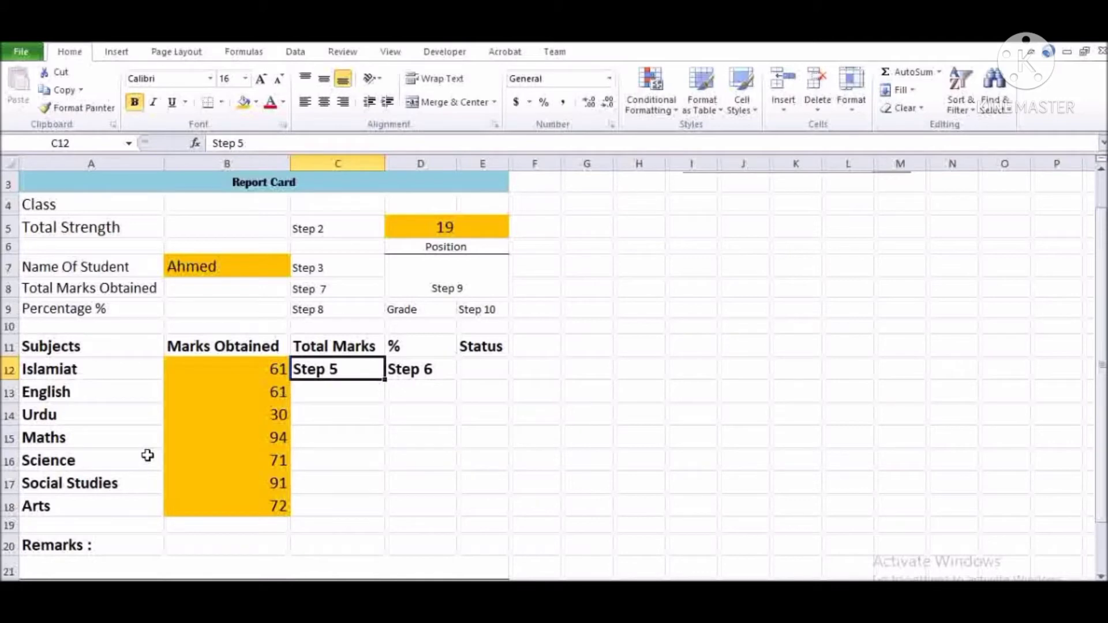
type("100")
key("Left")
key("ctrl+Down")
key("Right")
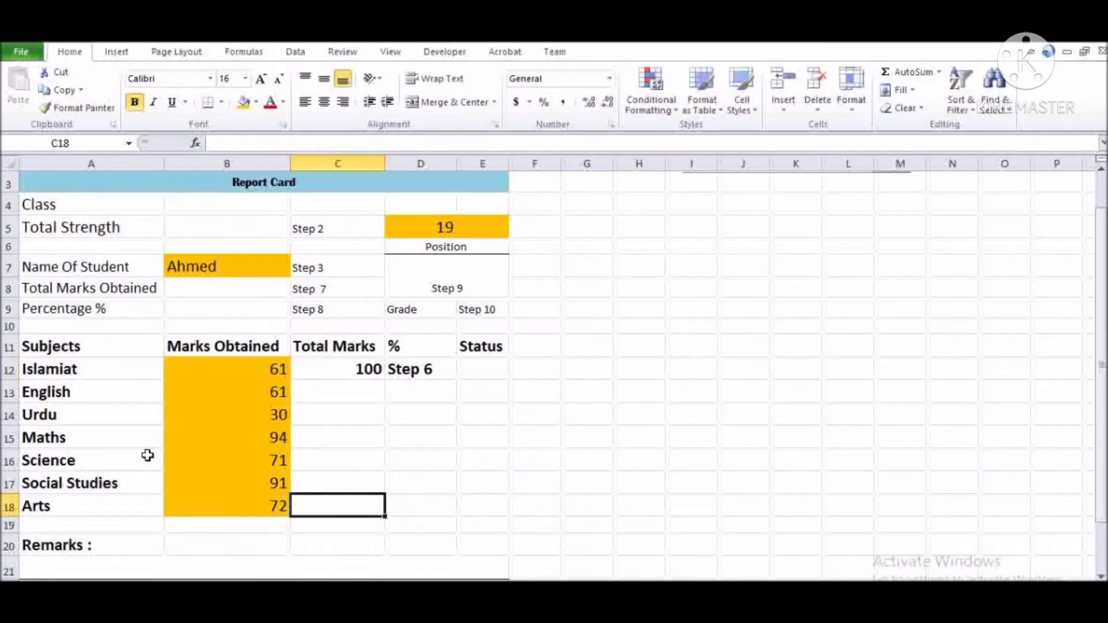
key("ctrl+shift+Up")
key("ctrl+d")
- Enter the formula =B12/C12 in D12 to calculate the Islamiat percentage
key("Up")
key("Right")
key("ctrl+Up")
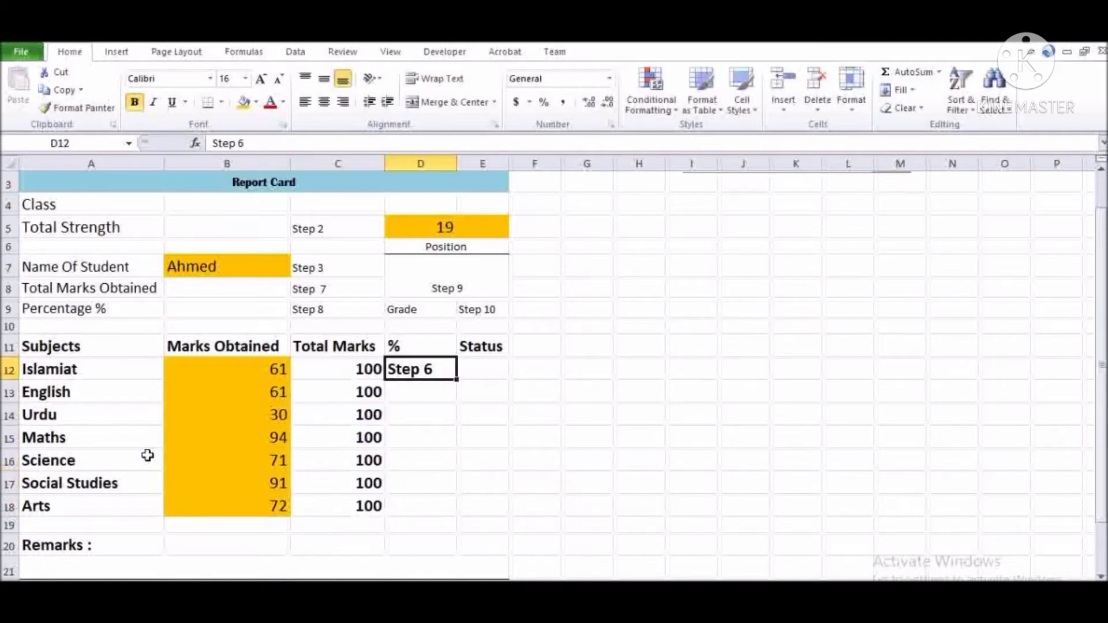
type("=")
key("Left")
key("Left")
type("/")
key("Left")
key("Return")
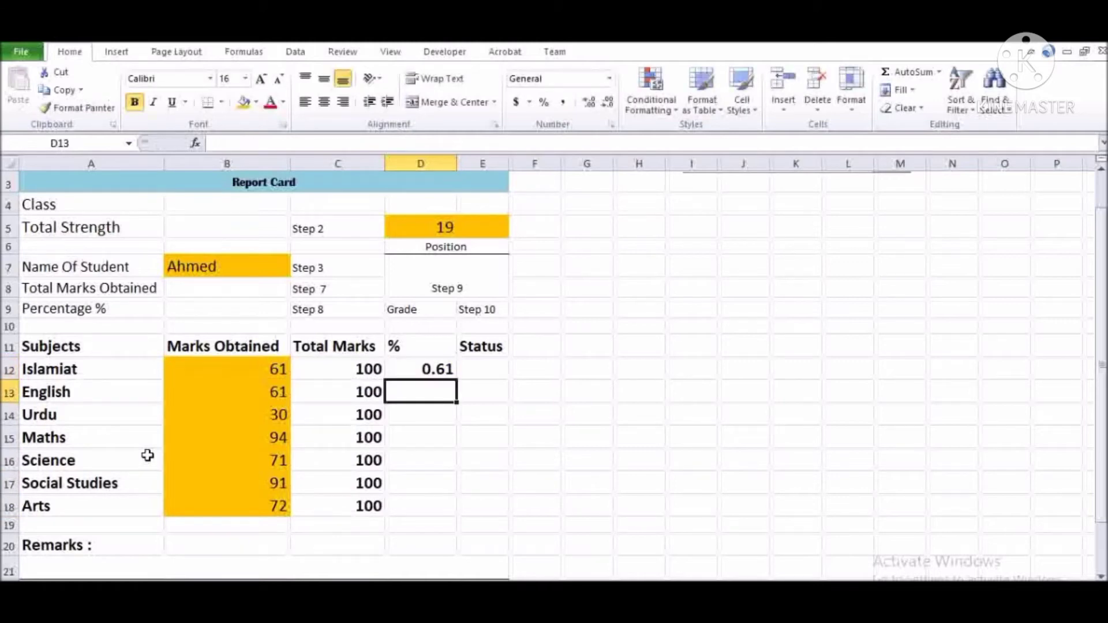
- Format the Islamiat percentage in D12 as a percentage with two decimal places
key("Up")
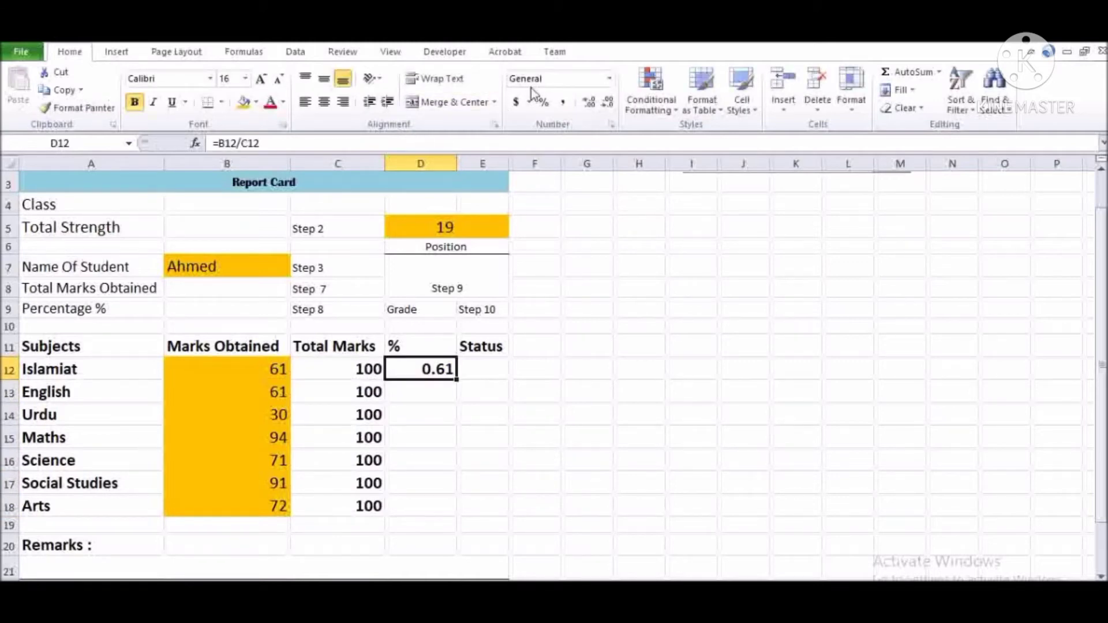
left_click(544, 104)
left_click(590, 105)
left_click(592, 111)
- Fill the percentage formula from D12 down through D18 for all subjects
key("Left")
key("ctrl+Down")
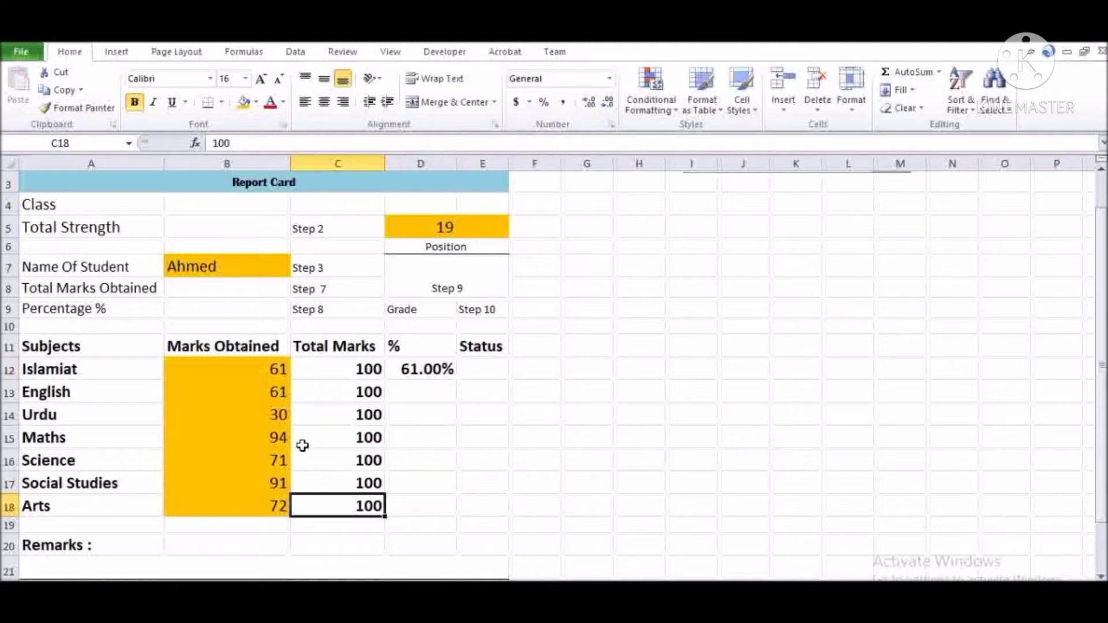
key("Right")
key("ctrl+shift+Up")
key("ctrl+d")
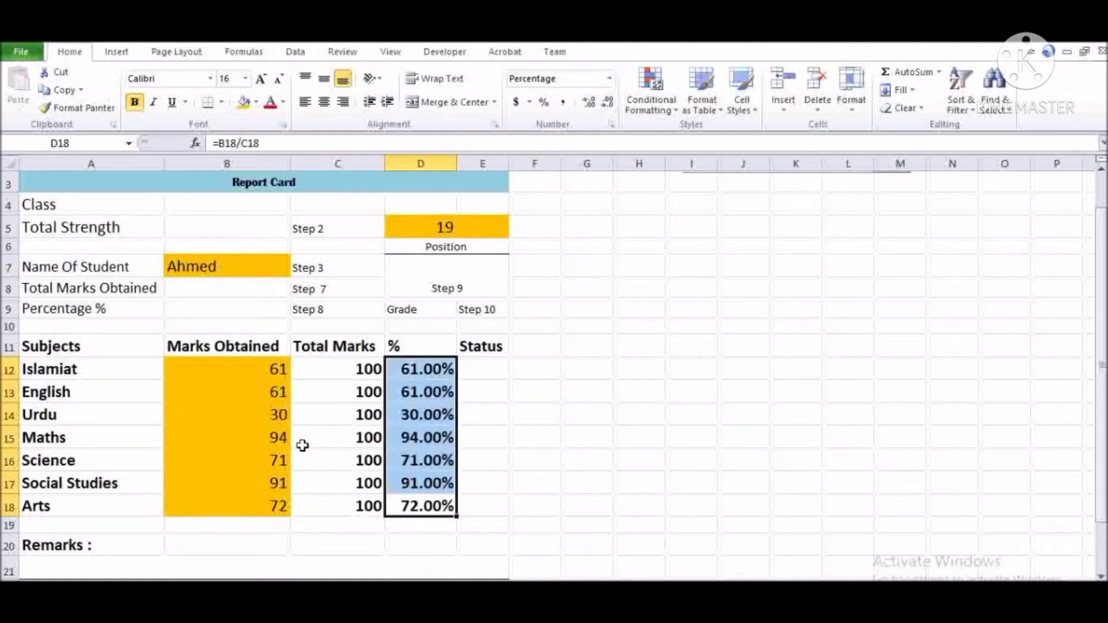
key("Down")
key("Down")
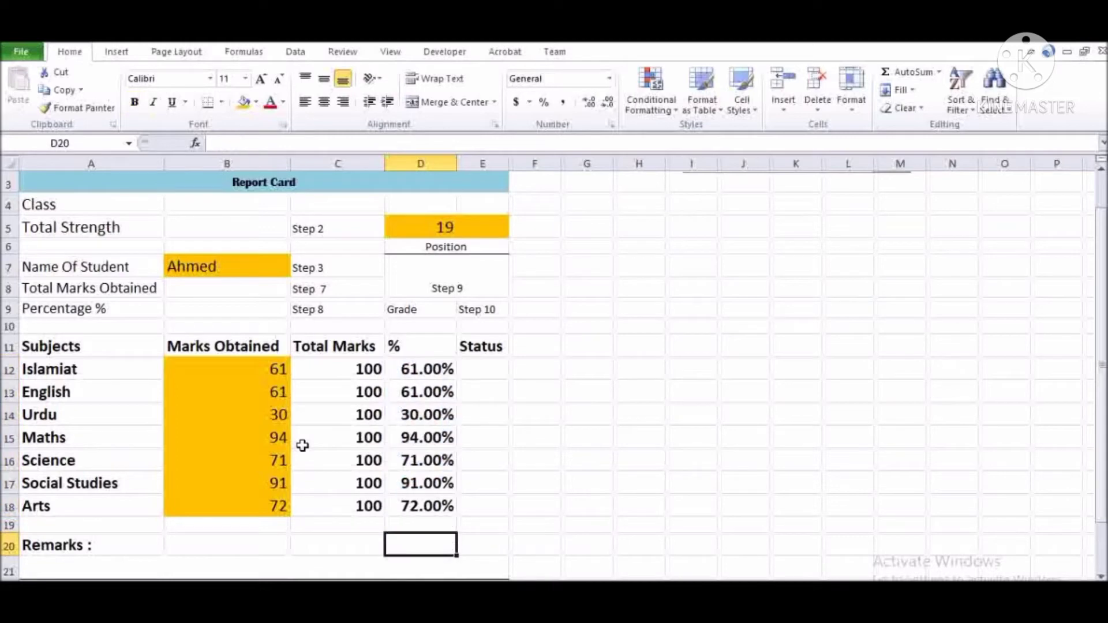
- Enter the formula =SUM(B12:B18) in B8 to calculate the Total Marks Obtained
key("Up")
key("Left")
key("Up")
key("Up")
key("Up")
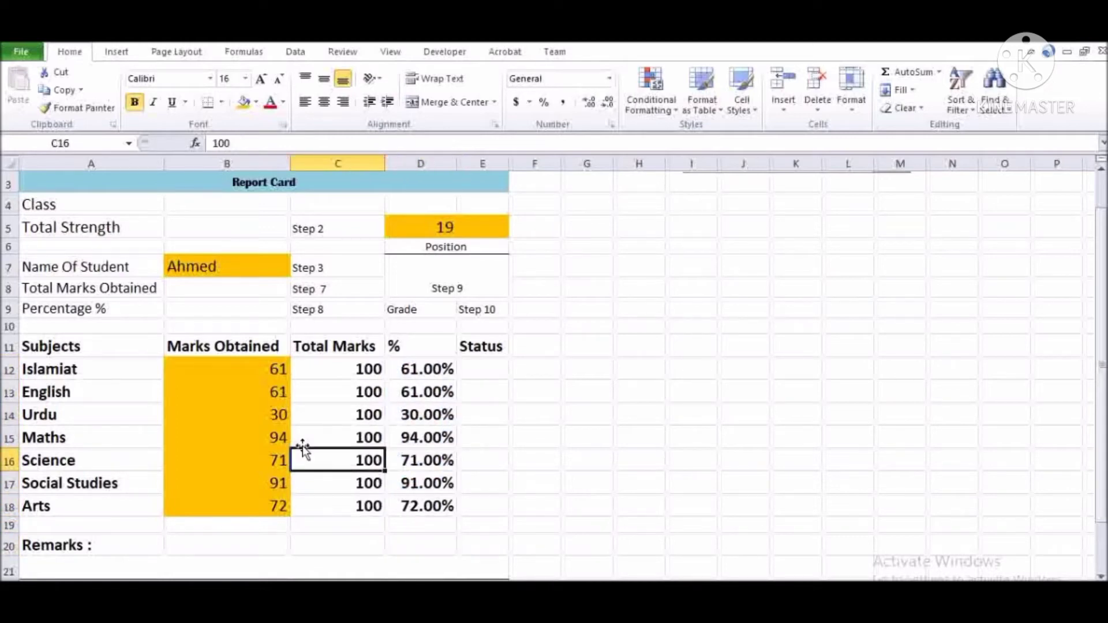
key("Up")
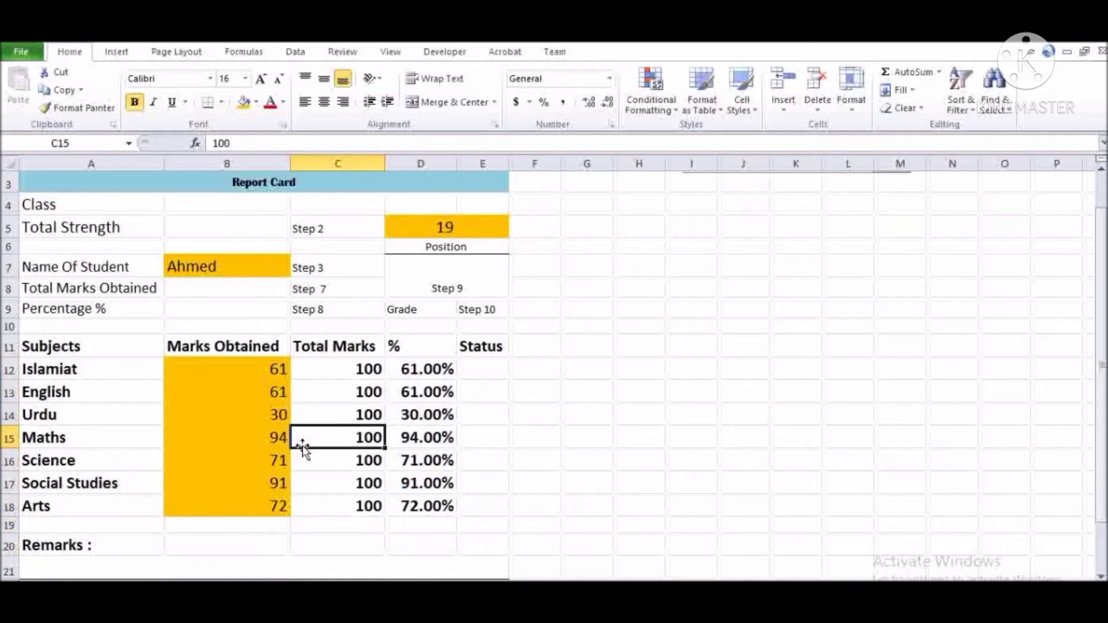
key("Up")
key("Up")
key("Up")
key("Up")
key("Up")
key("Up")
key("Up")
key("Left")
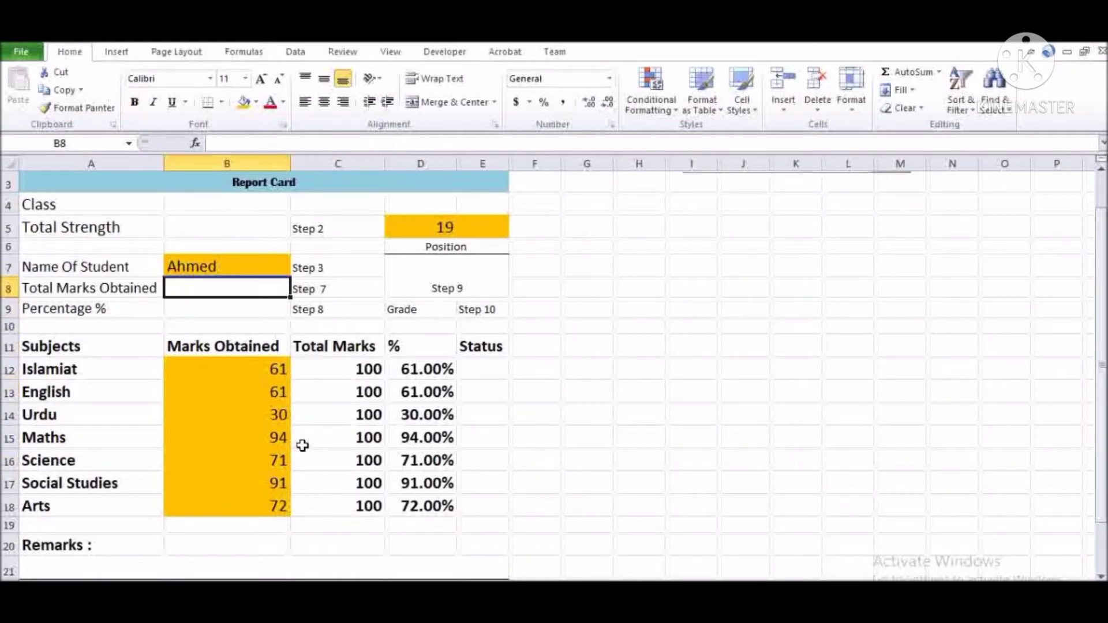
type("=sum(")
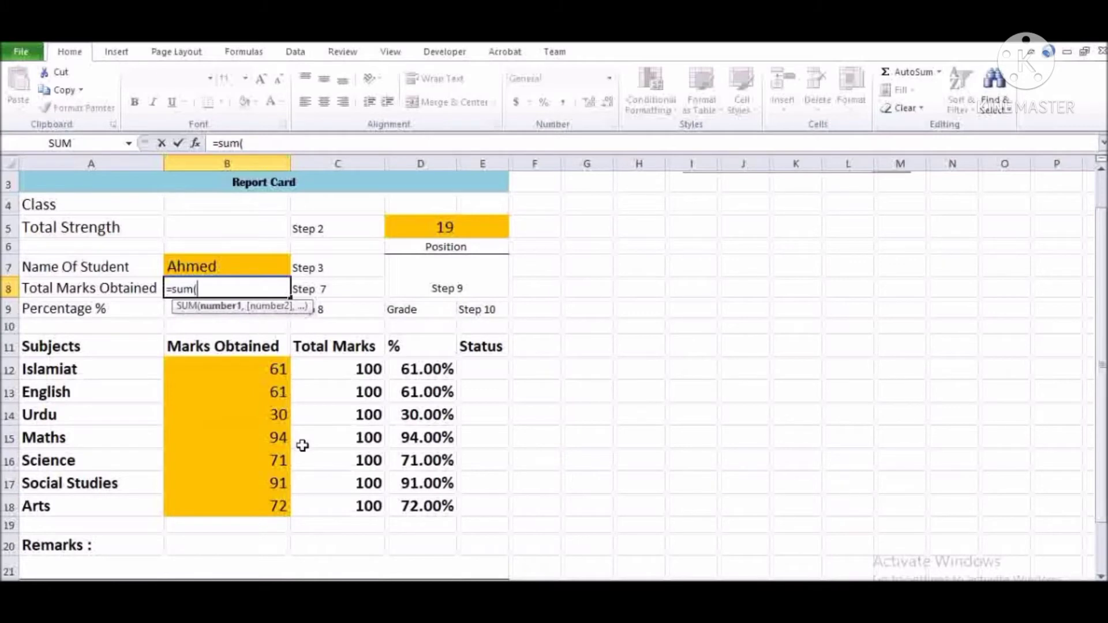
key("Left")
key("Down")
key("Down")
key("Down")
key("Down")
key("Right")
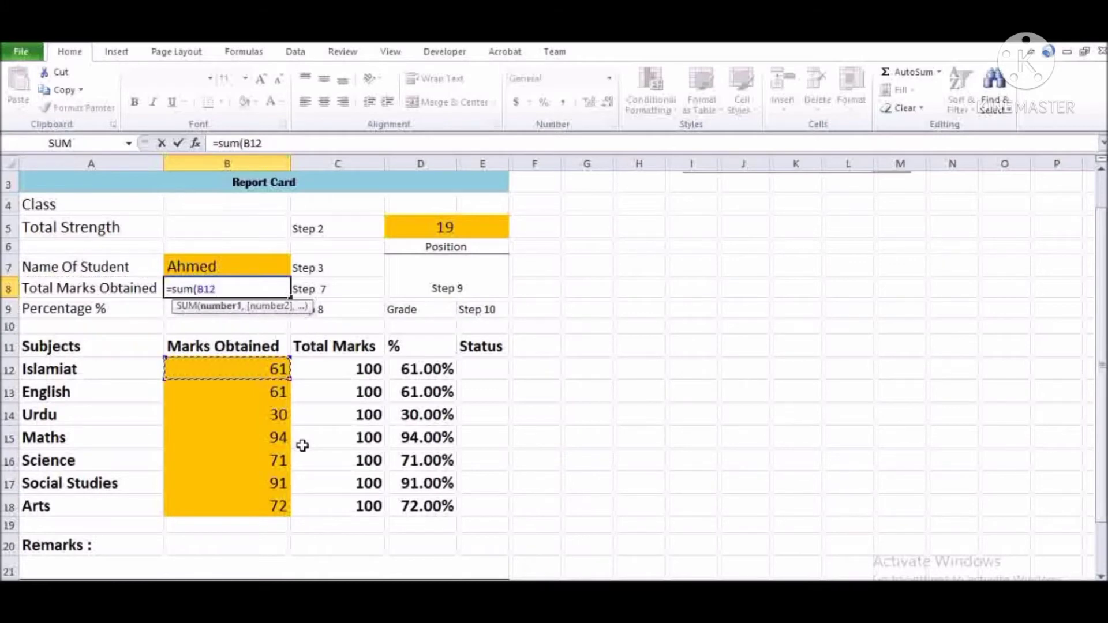
key("shift+Down")
key("shift+Down")
key("shift+Down")
key("shift+Down")
key("shift+Down")
key("shift+Down")
key("Return")
key("Up")
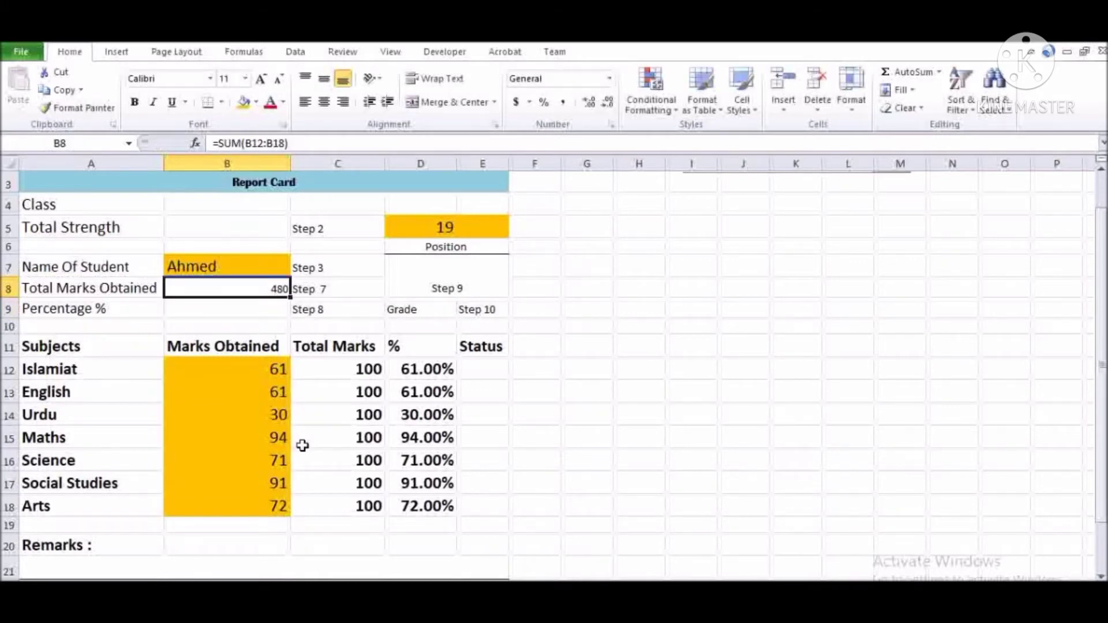
- Increase the font size of the Total Marks Obtained value in B8 to 18
left_click(261, 79)
left_click(261, 78)
left_click(261, 79)
left_click(260, 79)
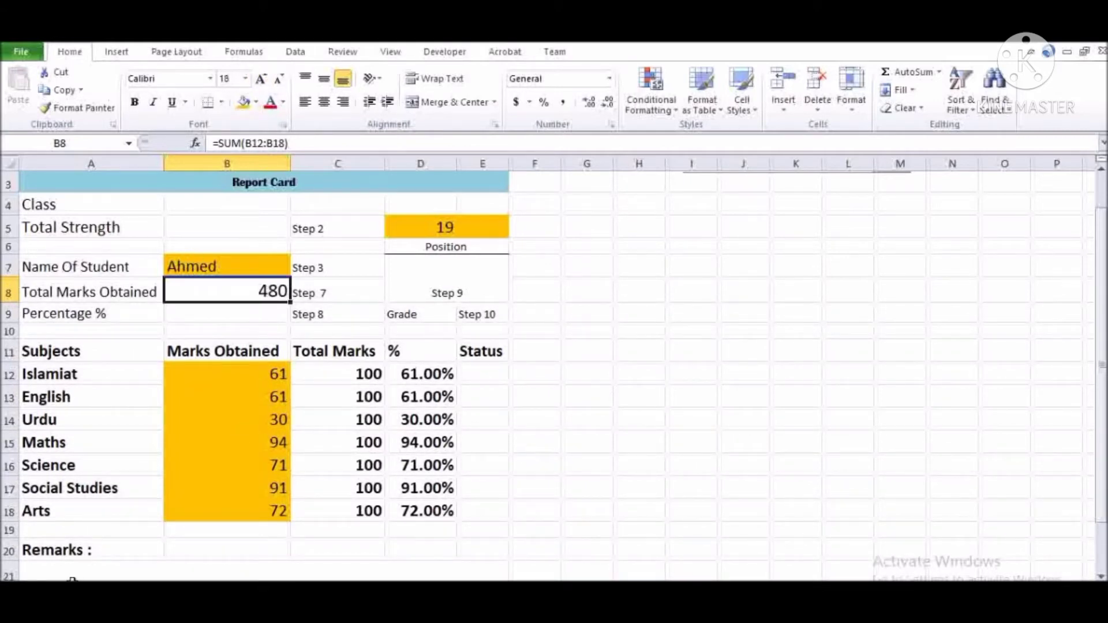
- Fill the first student's Total Obtained cell J5 on Sheet1 with orange and return to the report card
left_click(86, 589)
left_click(95, 293)
key("Up")
key("Up")
key("Up")
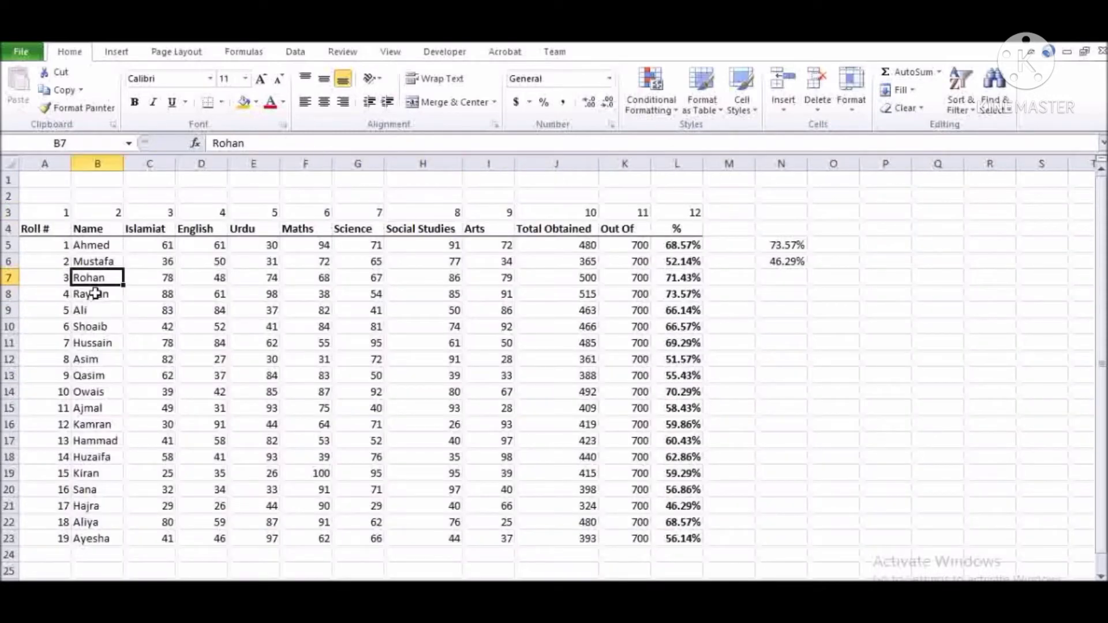
key("ctrl+Right")
key("Left")
key("Left")
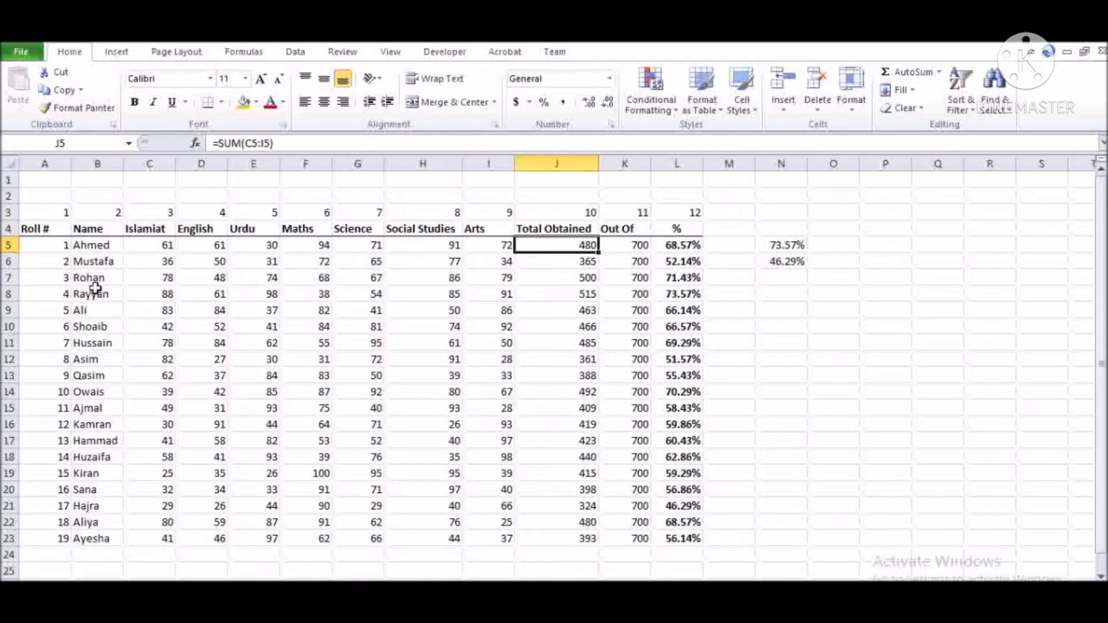
left_click(254, 102)
left_click(271, 253)
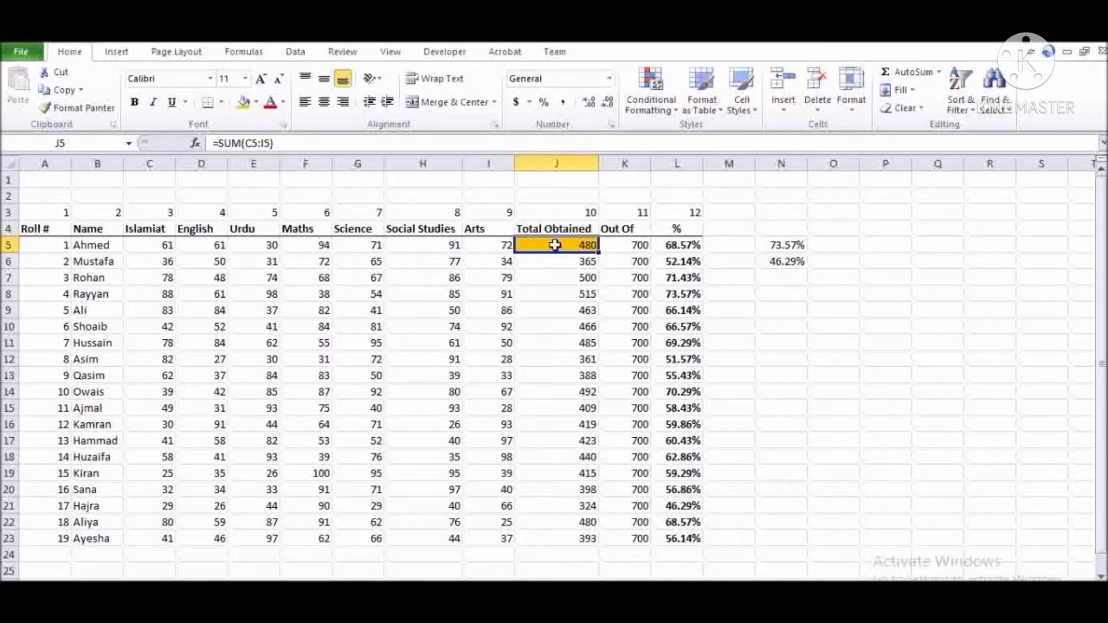
left_click(119, 589)
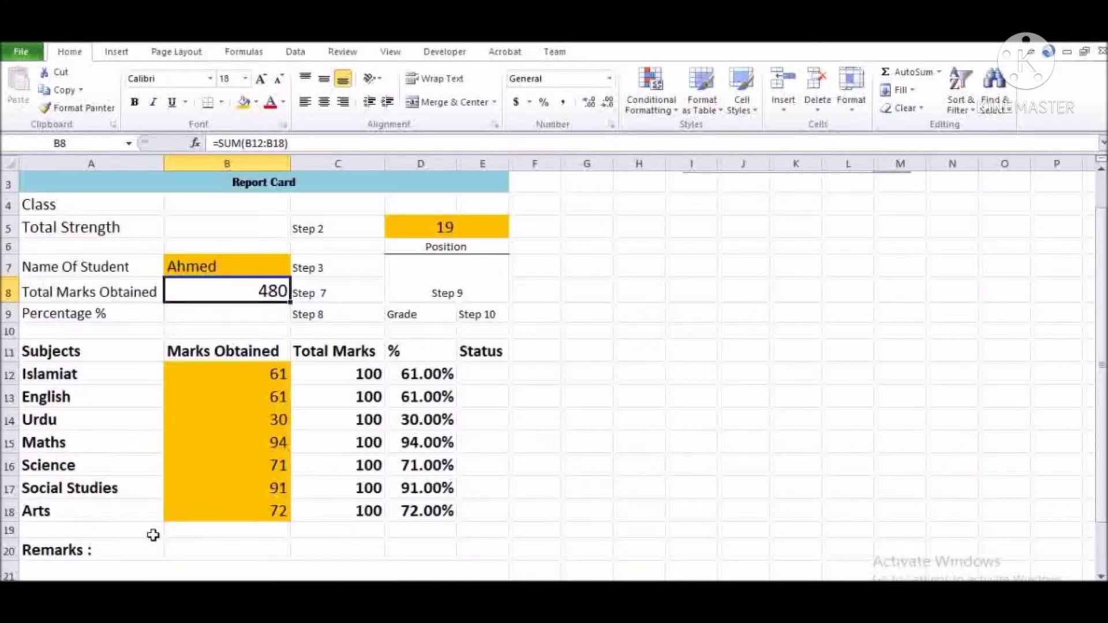
- Enter the formula =B8/700 in B9 to calculate the overall percentage
left_click(198, 462)
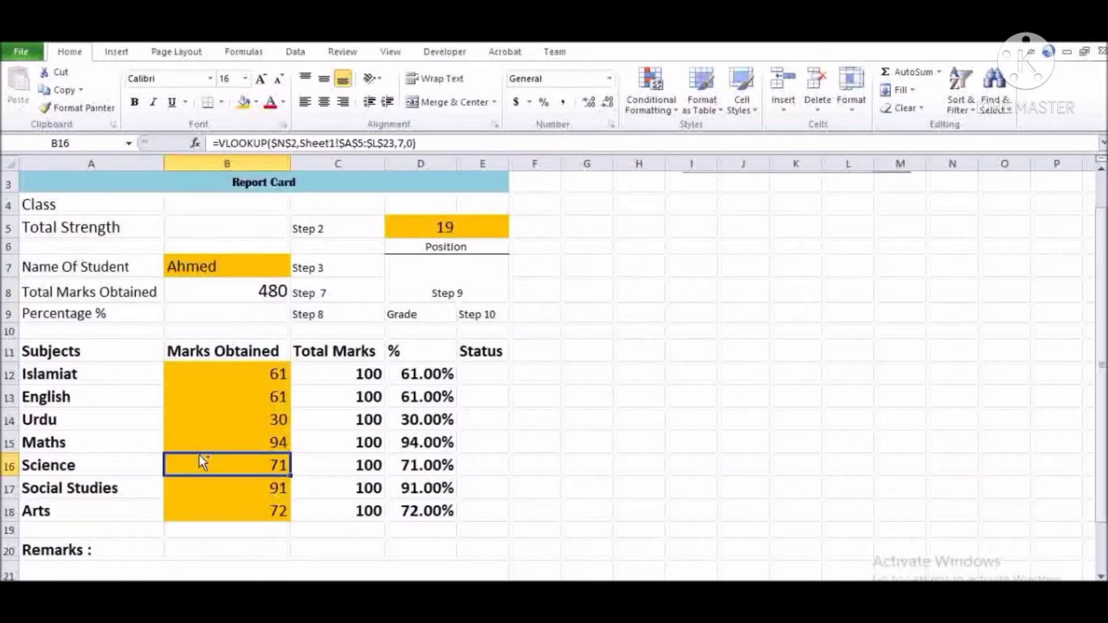
key("Up")
key("Up")
key("Up")
key("Up")
key("Up")
key("Up")
key("Up")
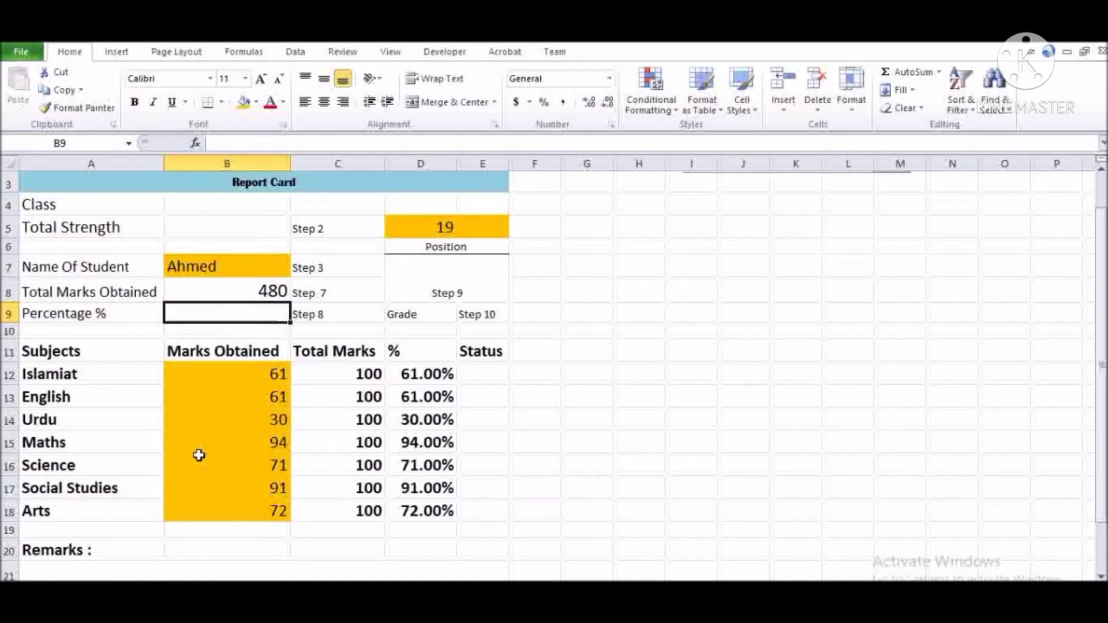
type("=")
key("Up")
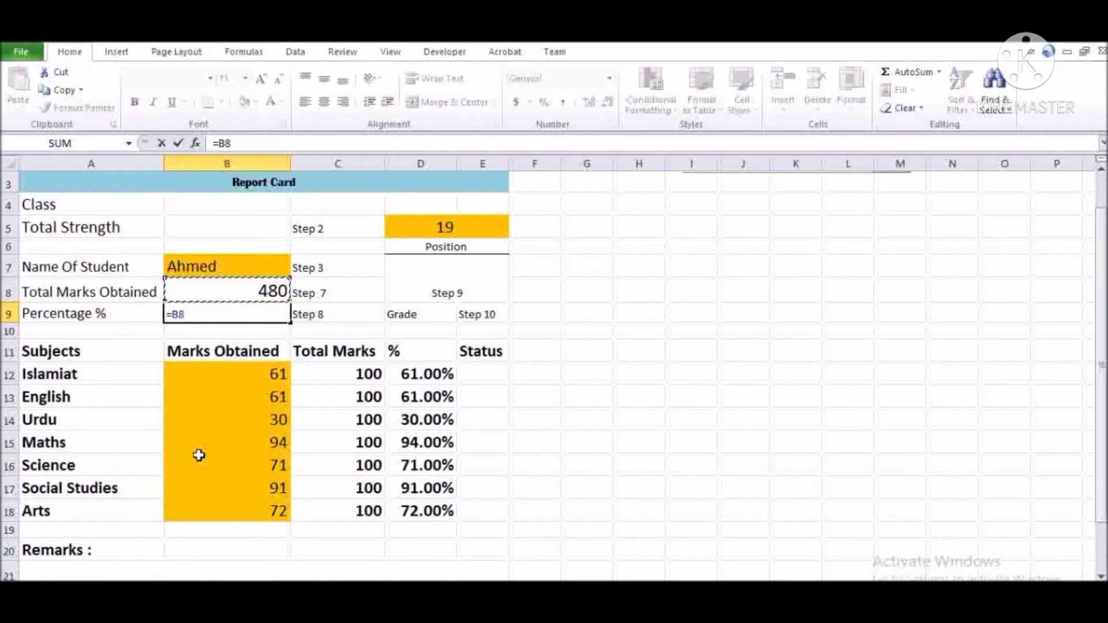
type("/")
type("700")
key("Return")
key("Up")
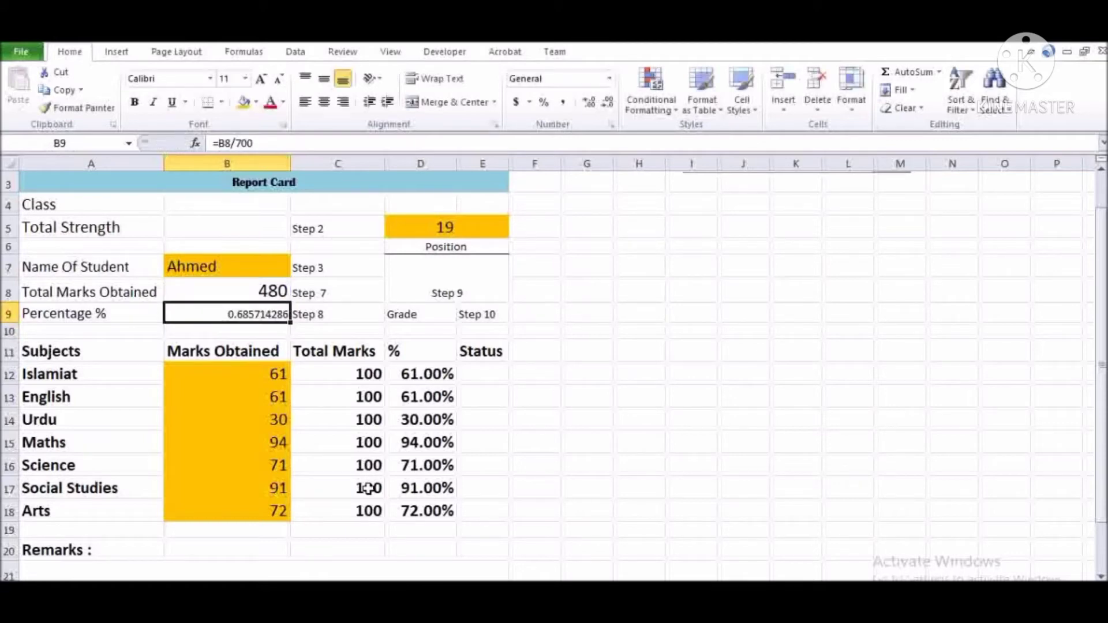
- Format the overall percentage in B9 as a percentage with two decimal places
left_click(545, 104)
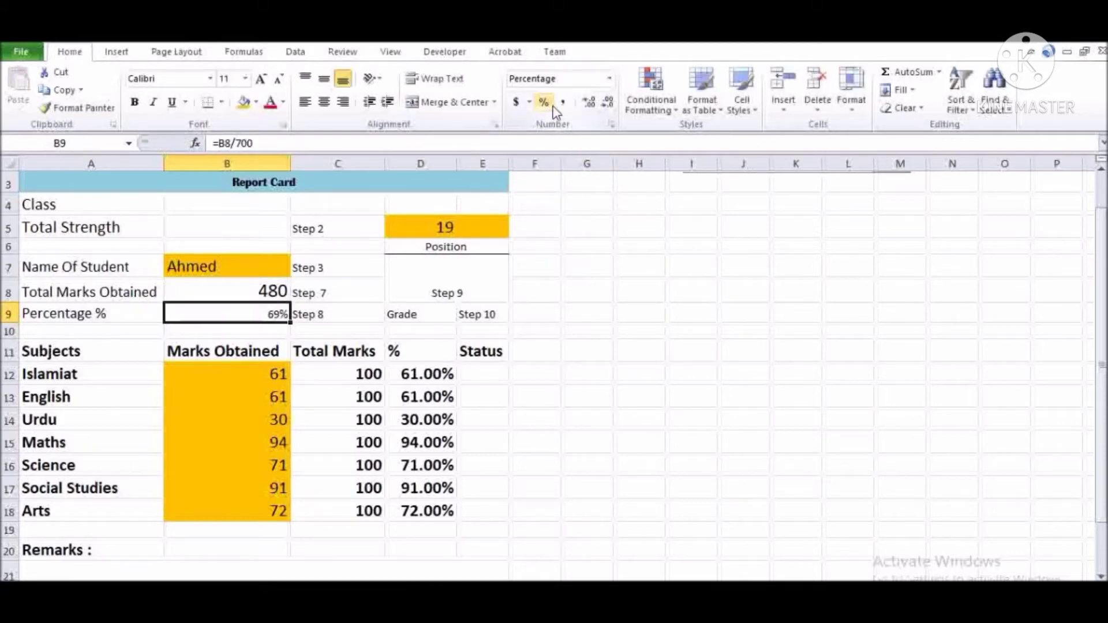
left_click(591, 105)
left_click(591, 105)
left_click(297, 376)
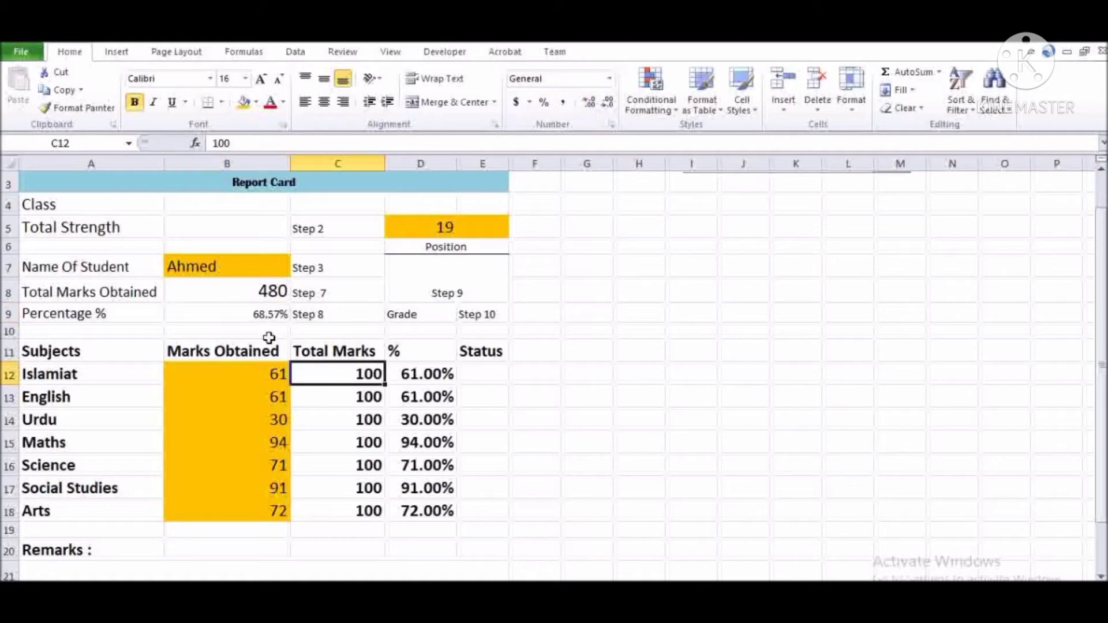
- Make the overall percentage in B9 bold and increase its font size to 14
left_click(265, 314)
left_click(262, 78)
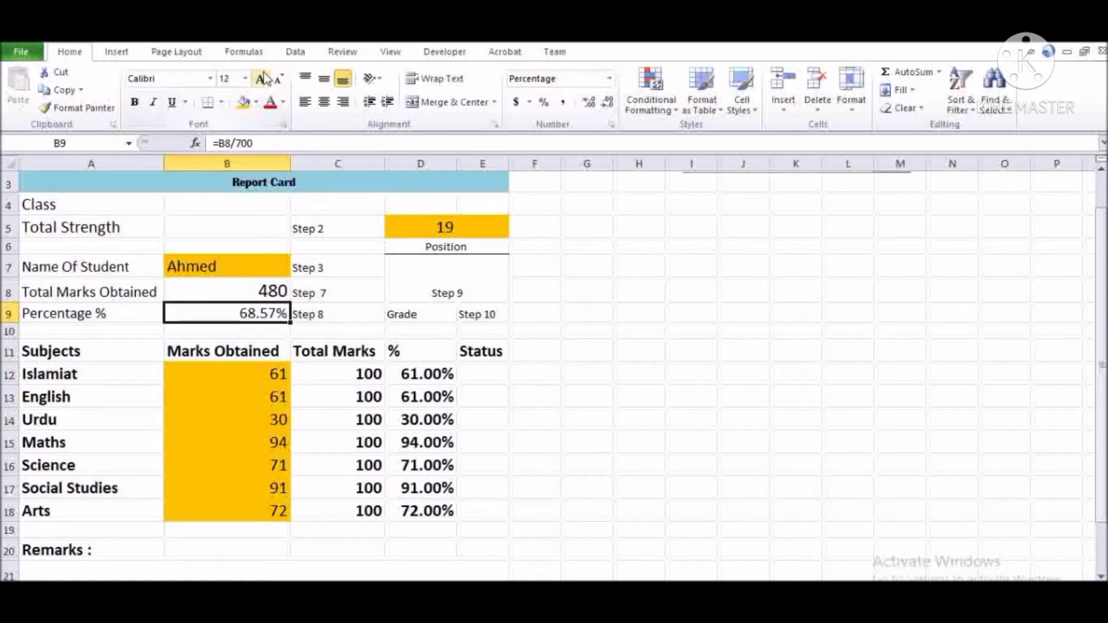
key("ctrl+b")
key("Down")
key("Up")
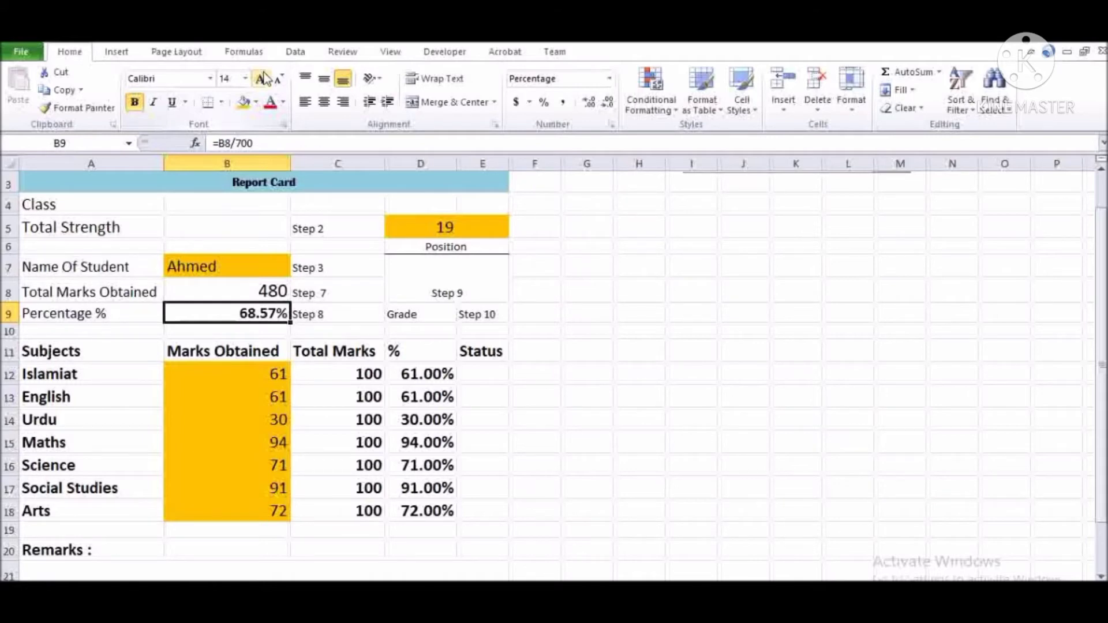
key("Up")
key("Up")
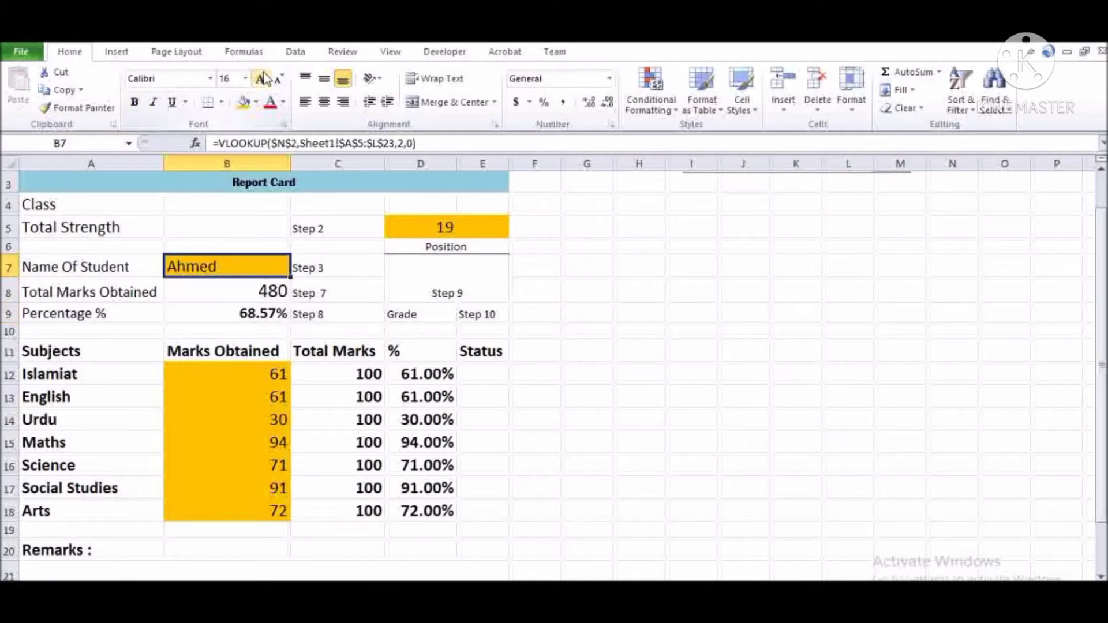
key("Down")
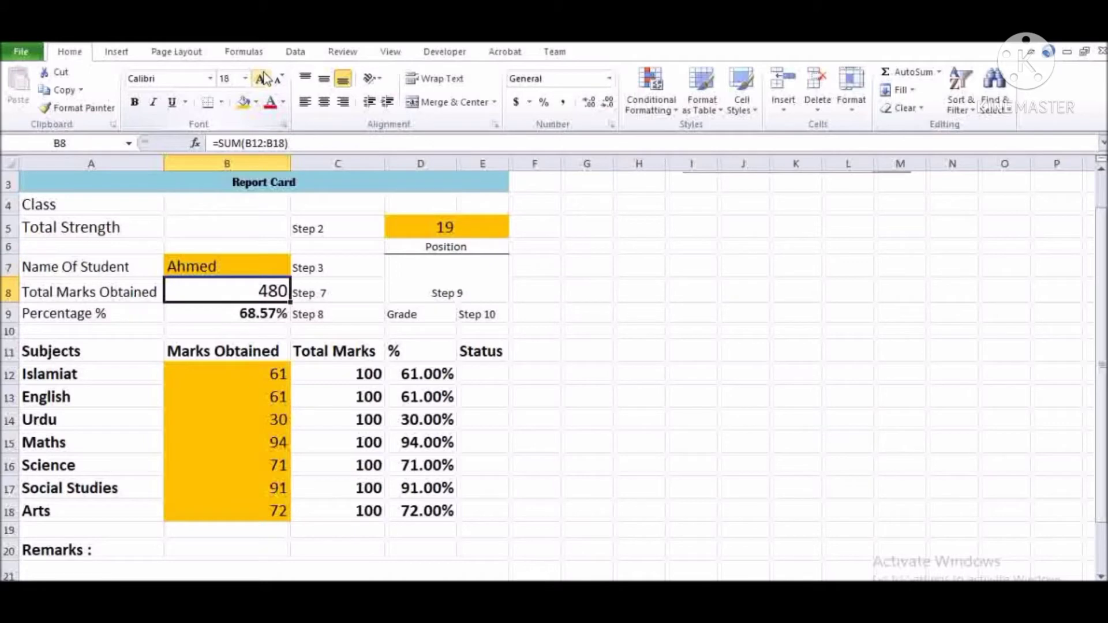
key("Right")
key("Left")
key("Down")
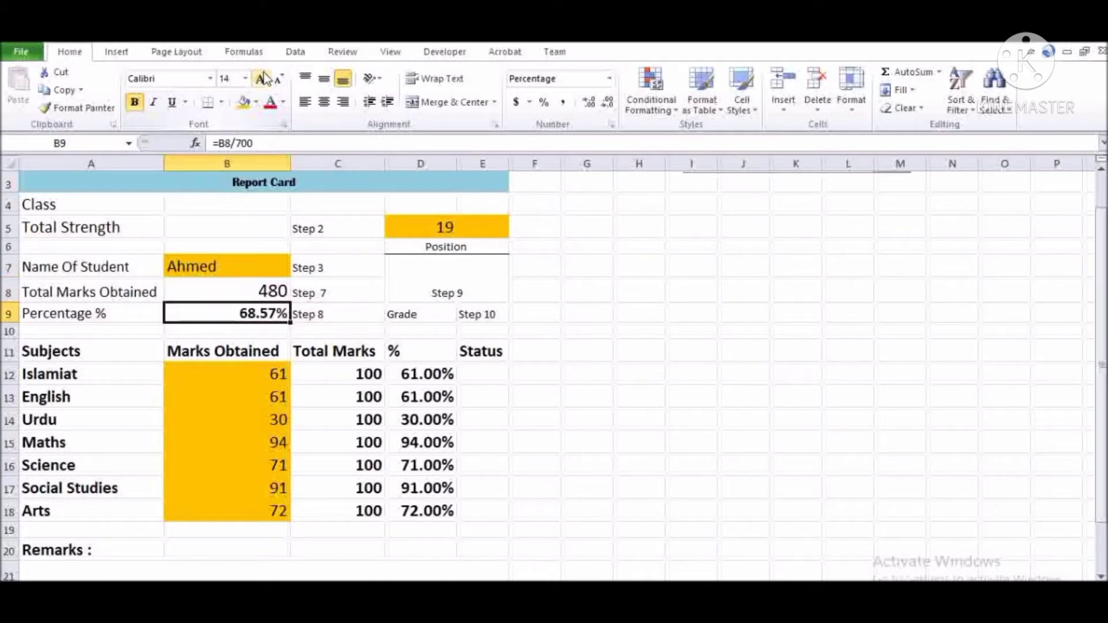
- Replace the Step 9 placeholder in the Position cell D7 with a RANK formula that takes B9 as its number
key("Right")
key("Up")
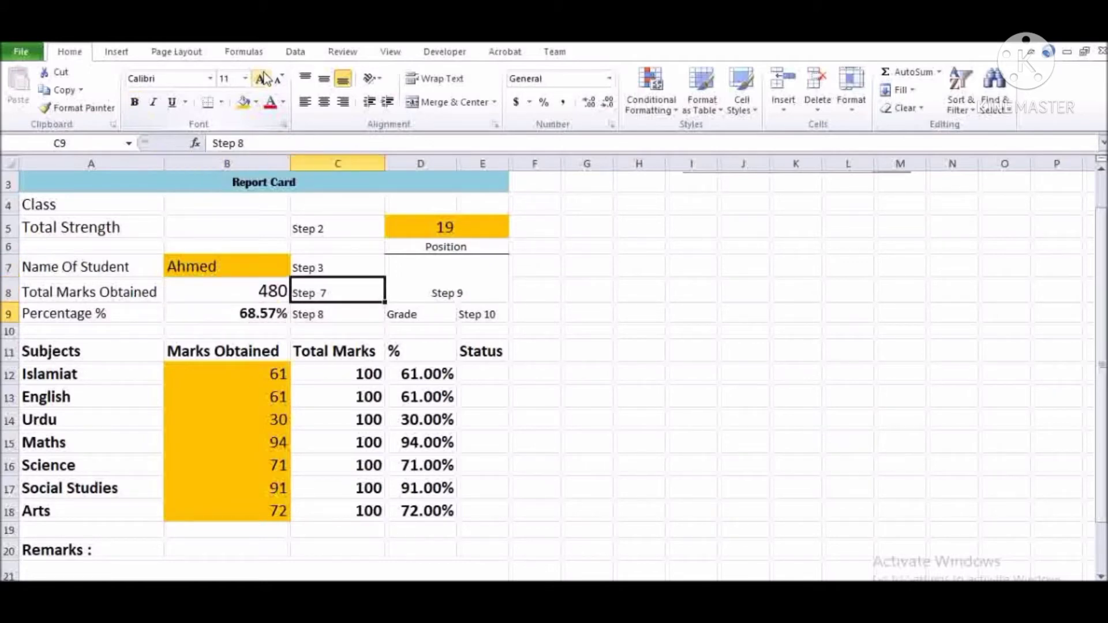
key("Right")
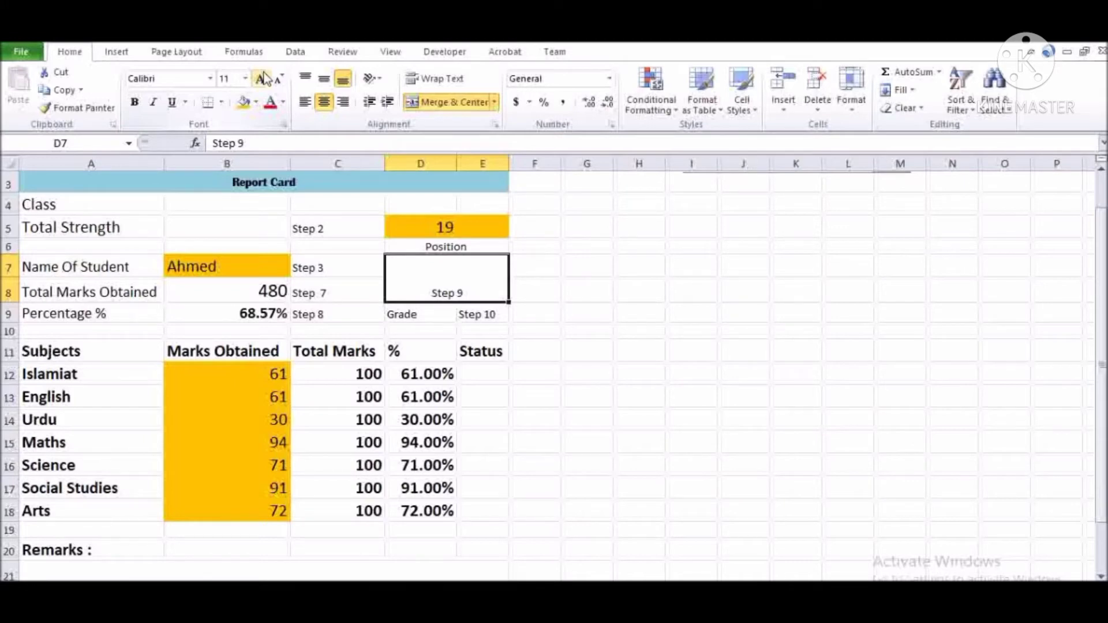
key("BackSpace")
type("=r")
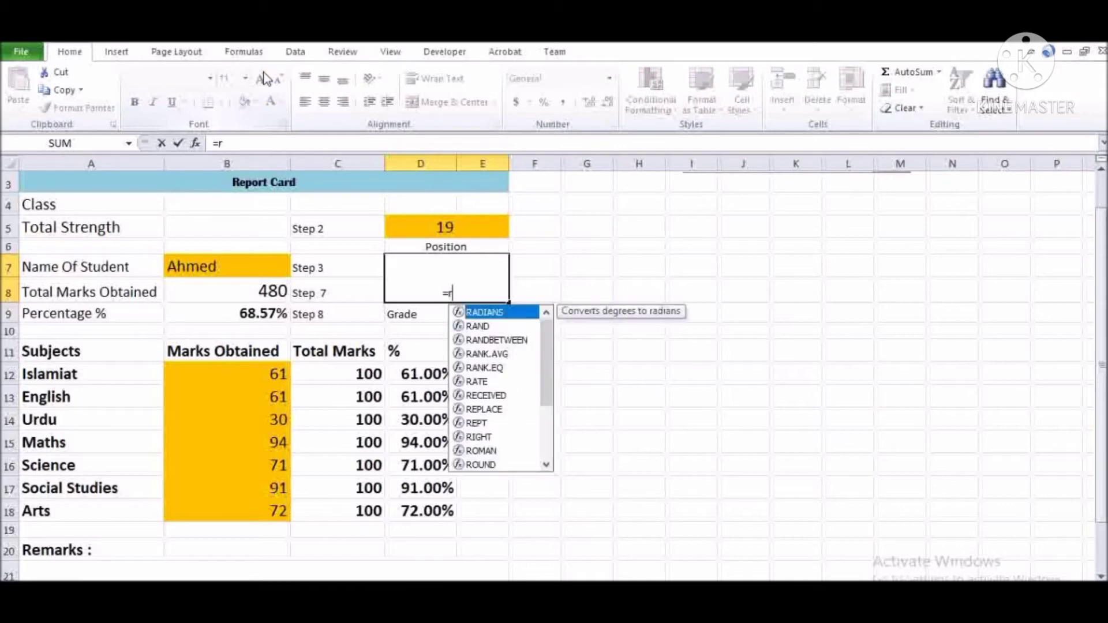
type("ank")
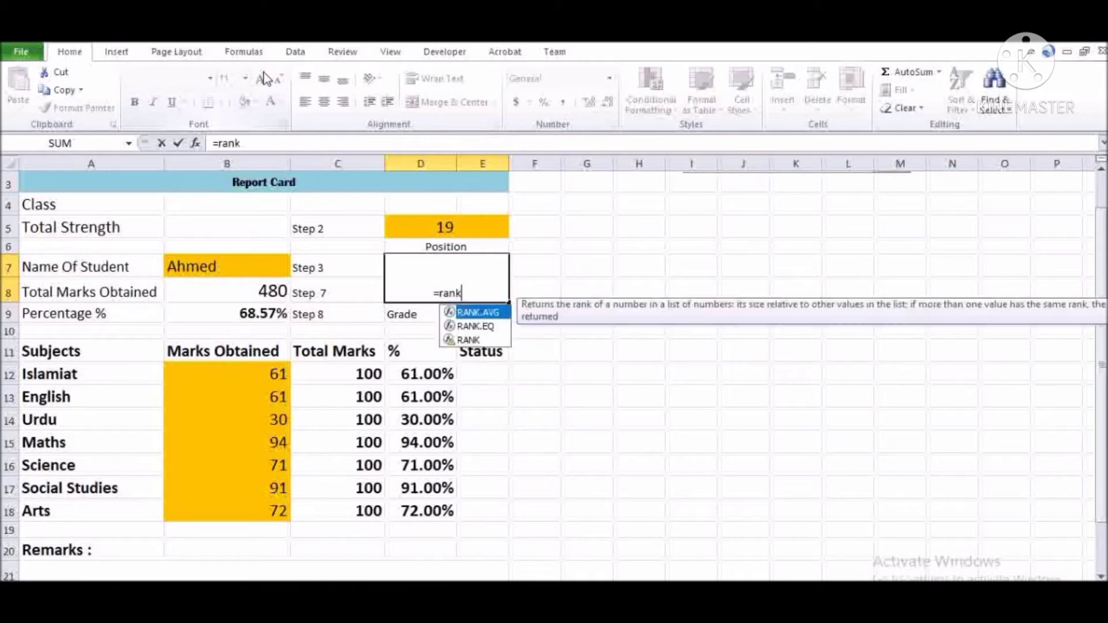
type("(")
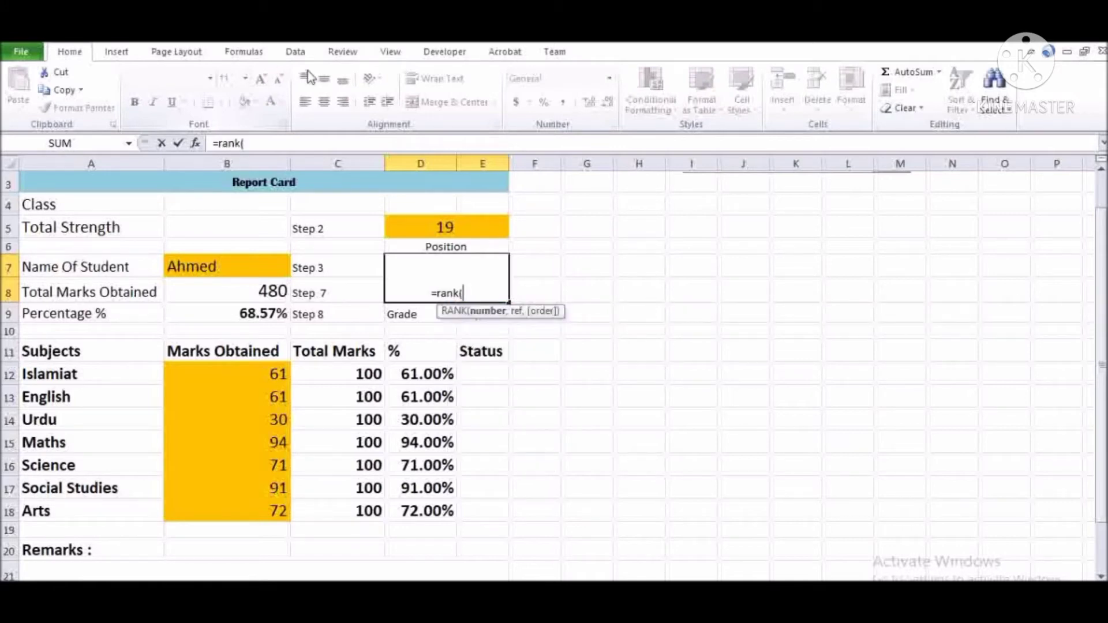
left_click(263, 314)
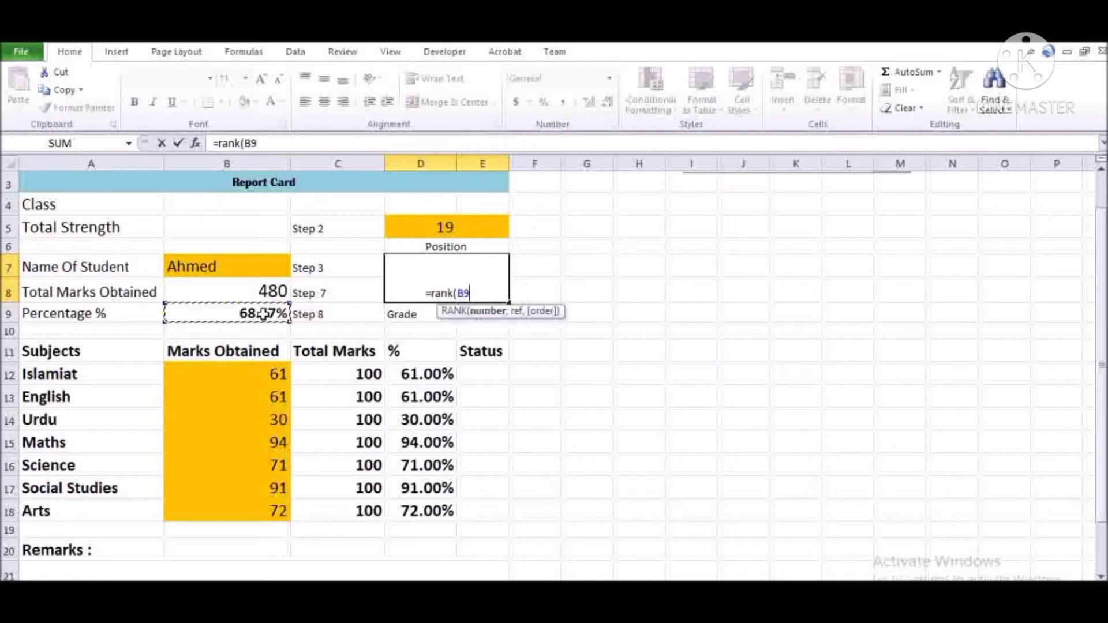
type(",")
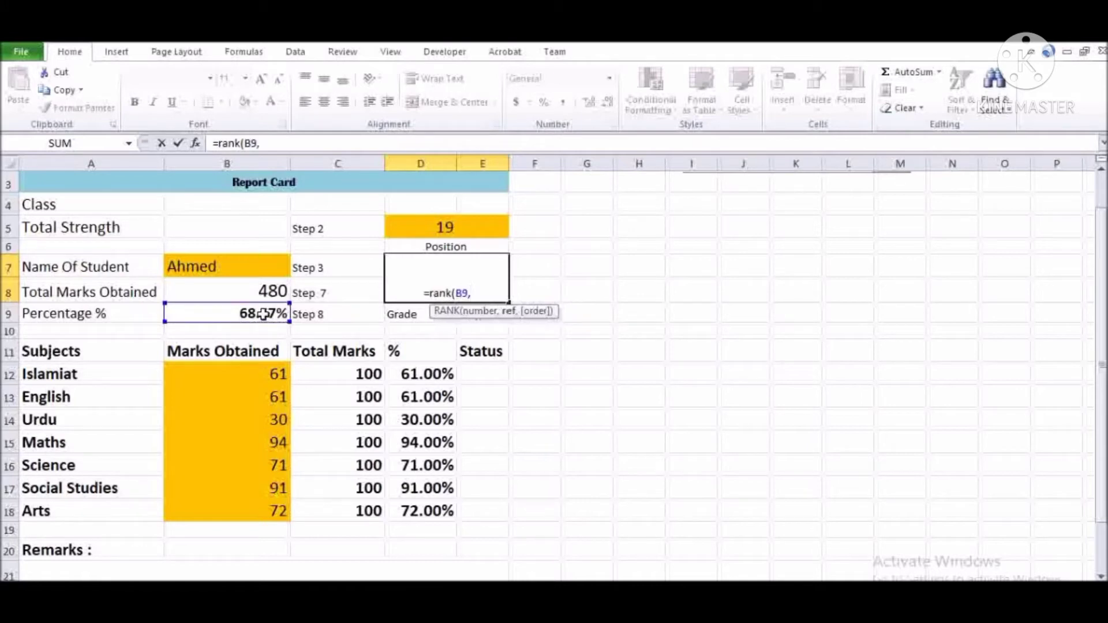
- Complete the RANK formula in D7 with the Sheet1 percentage range L5:L23 as its reference
left_click(80, 589)
left_click(409, 271)
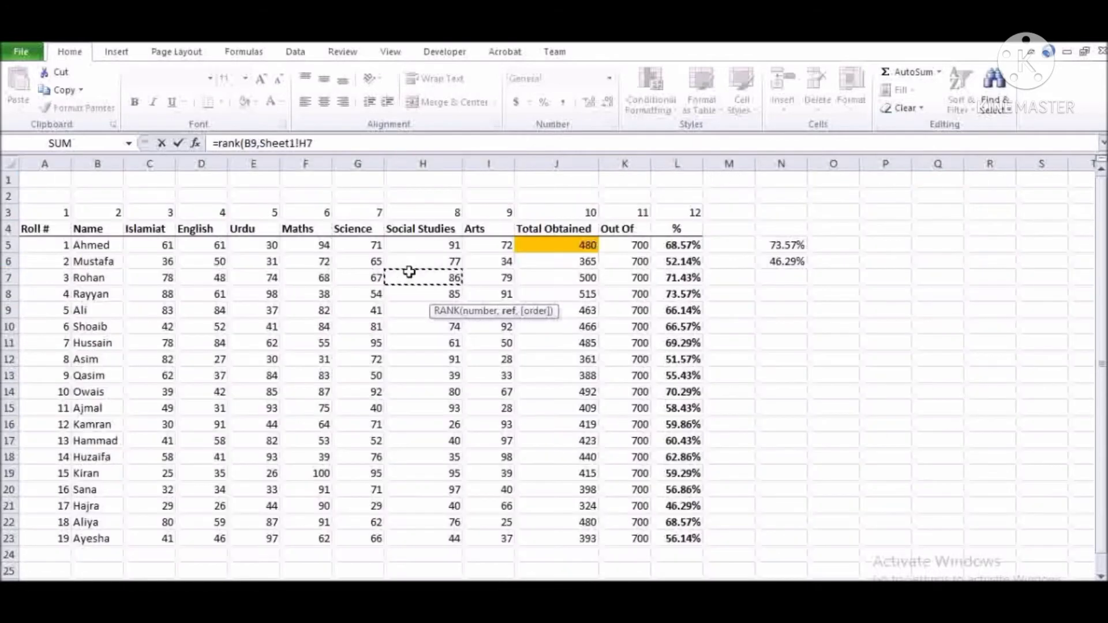
key("Up")
key("Right")
key("Right")
key("Up")
key("Right")
key("Right")
key("ctrl+shift+Down")
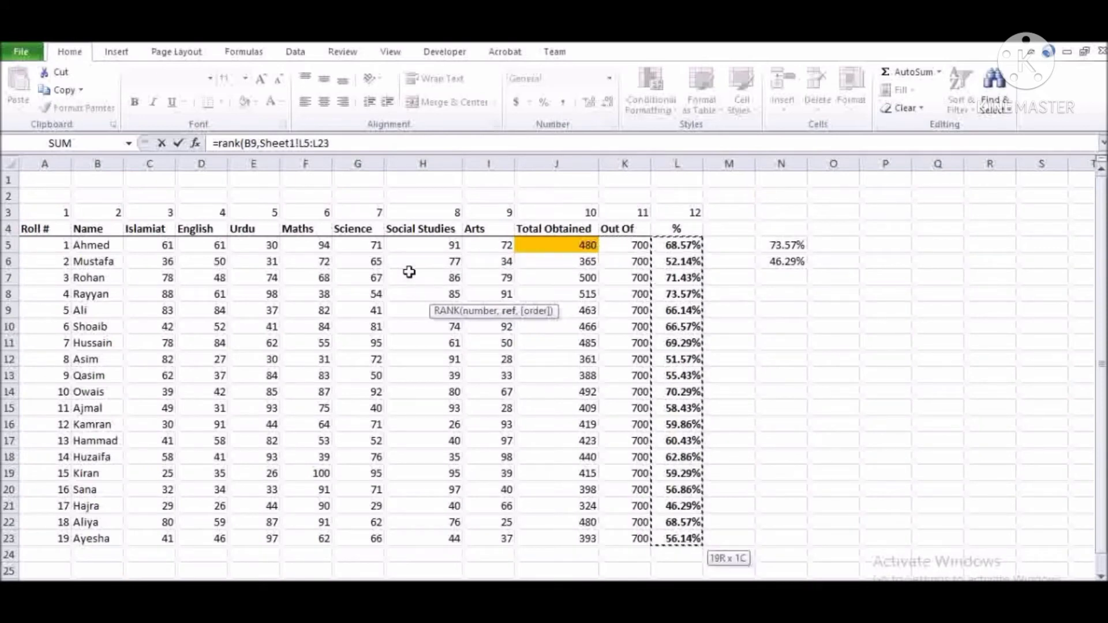
key("Return")
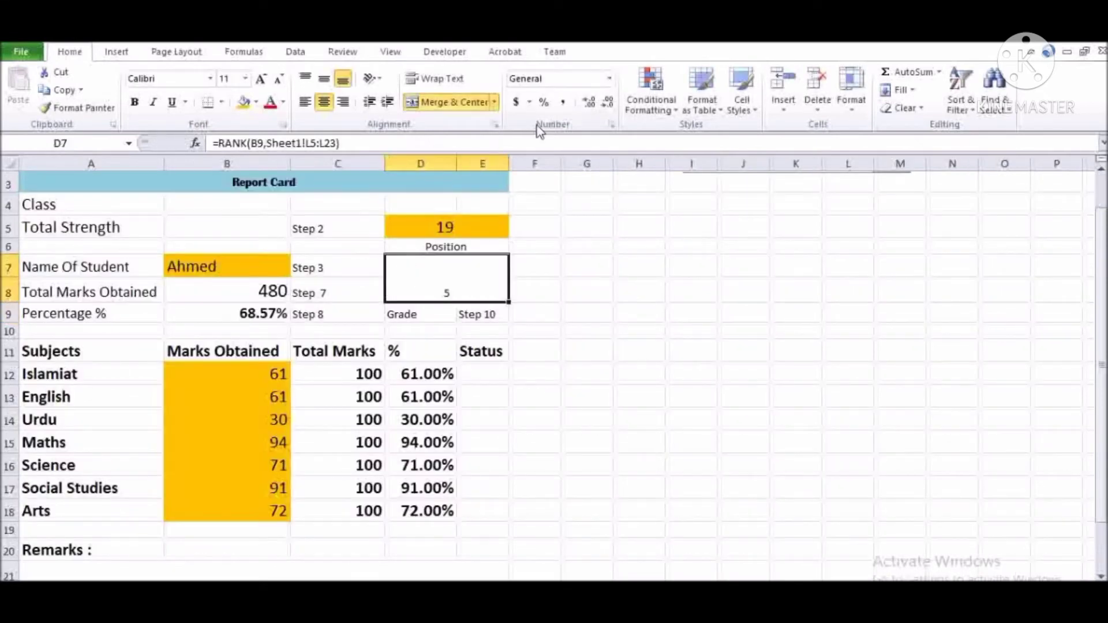
- Align the position in D7 vertically to the middle and increase its font size to 26
left_click(325, 85)
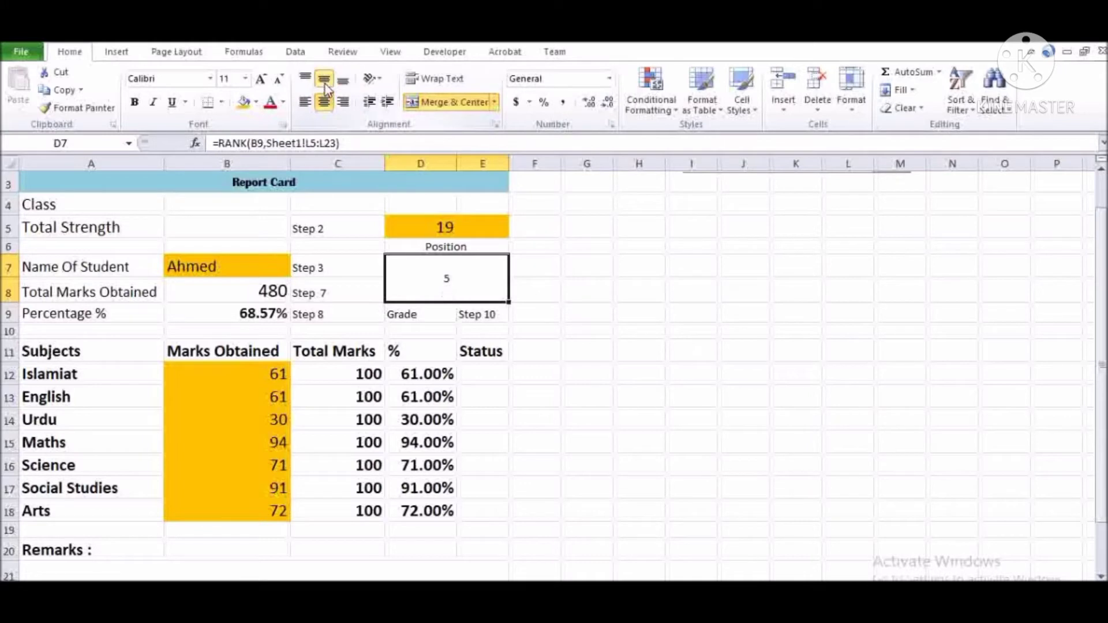
left_click(260, 83)
left_click(260, 82)
left_click(260, 82)
left_click(260, 83)
left_click(260, 83)
left_click(261, 83)
left_click(332, 373)
- Fill the total marks and percentage cells B8:B9 and the position cell D7 with orange
left_click(263, 296)
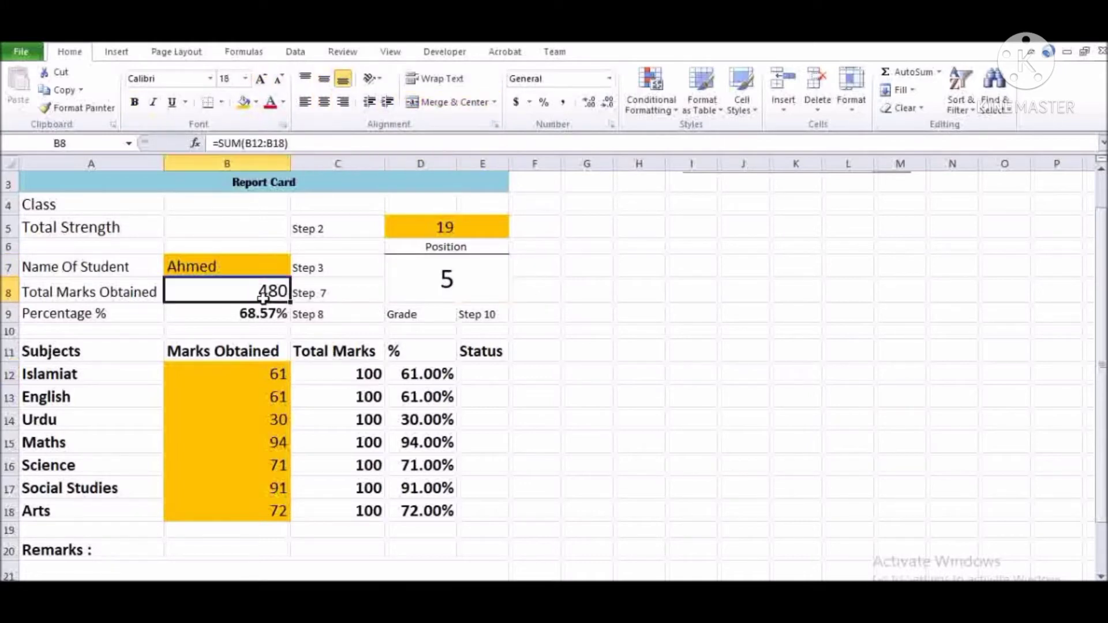
key("Right")
key("Right")
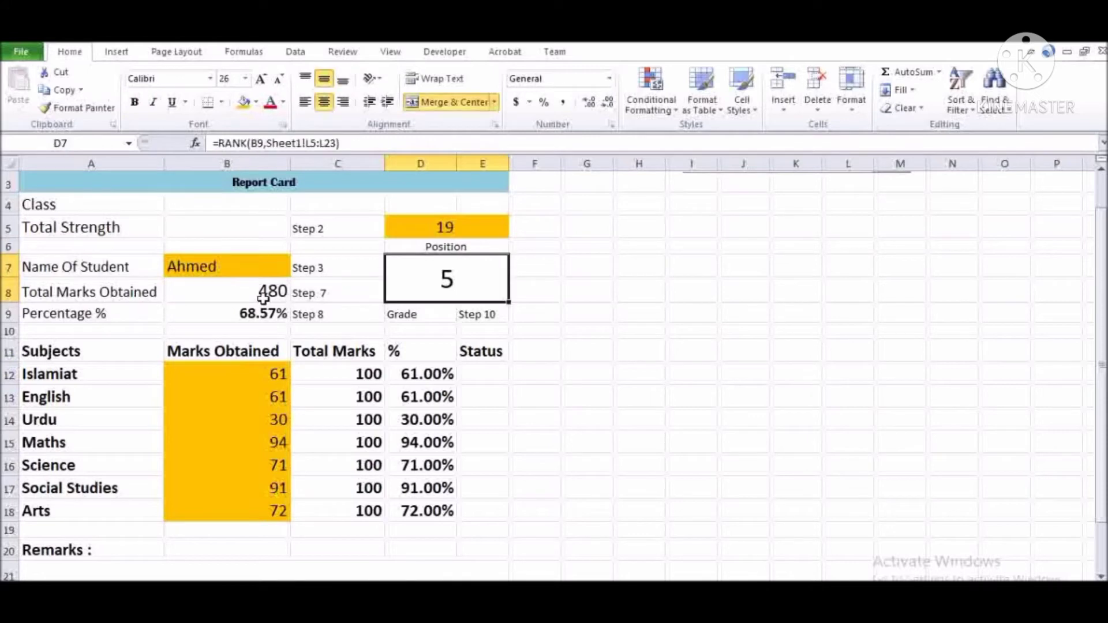
key("Left")
key("Left")
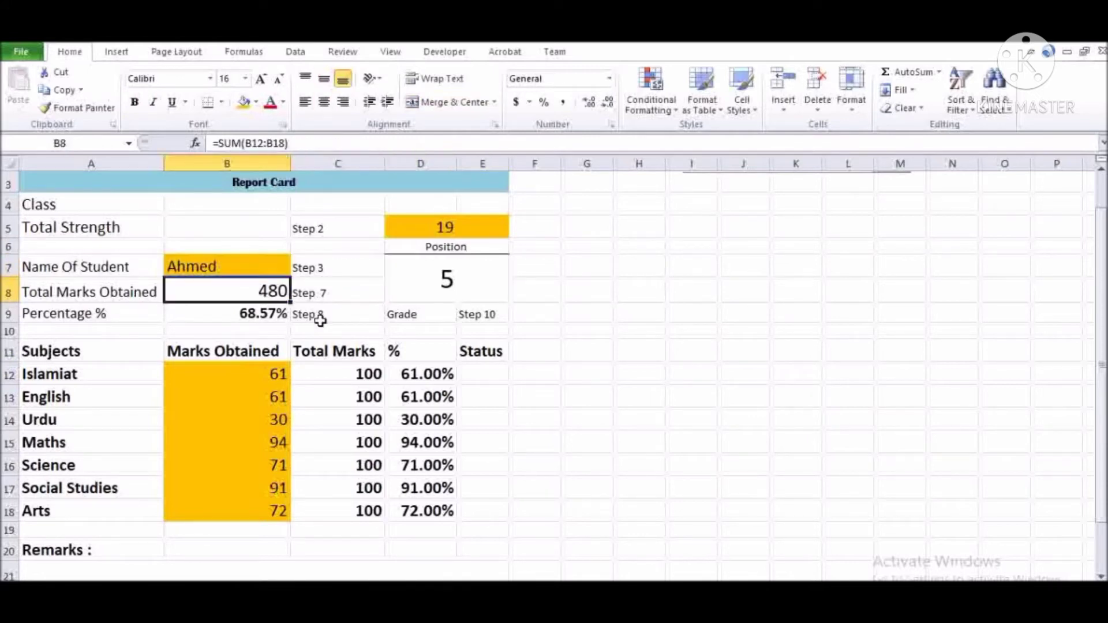
key("shift+Down")
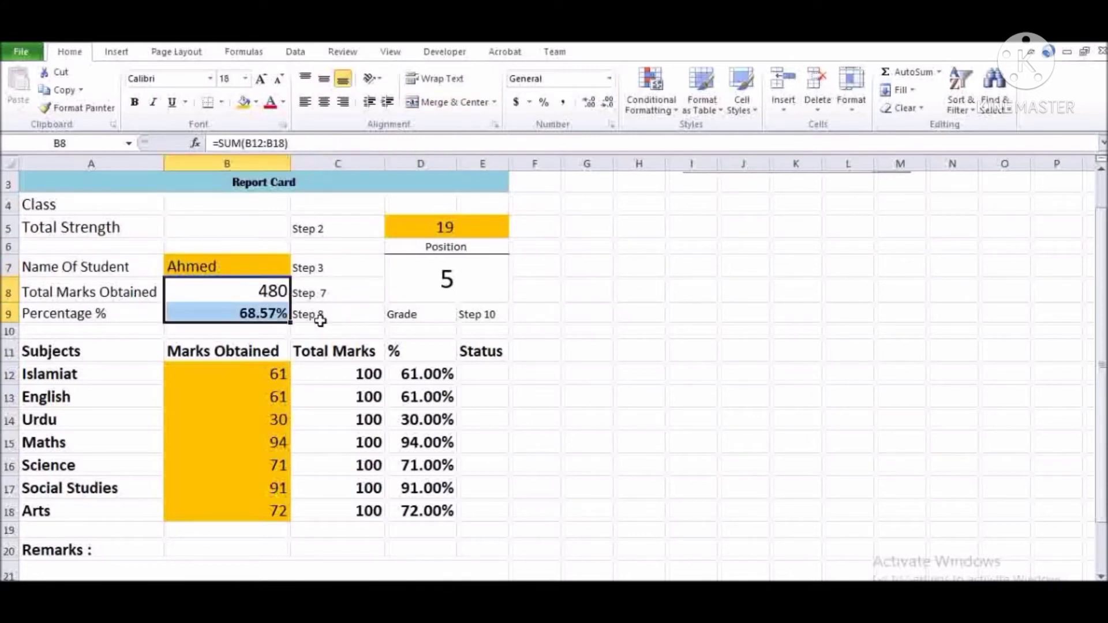
left_click(244, 103)
left_click(477, 264)
left_click(244, 102)
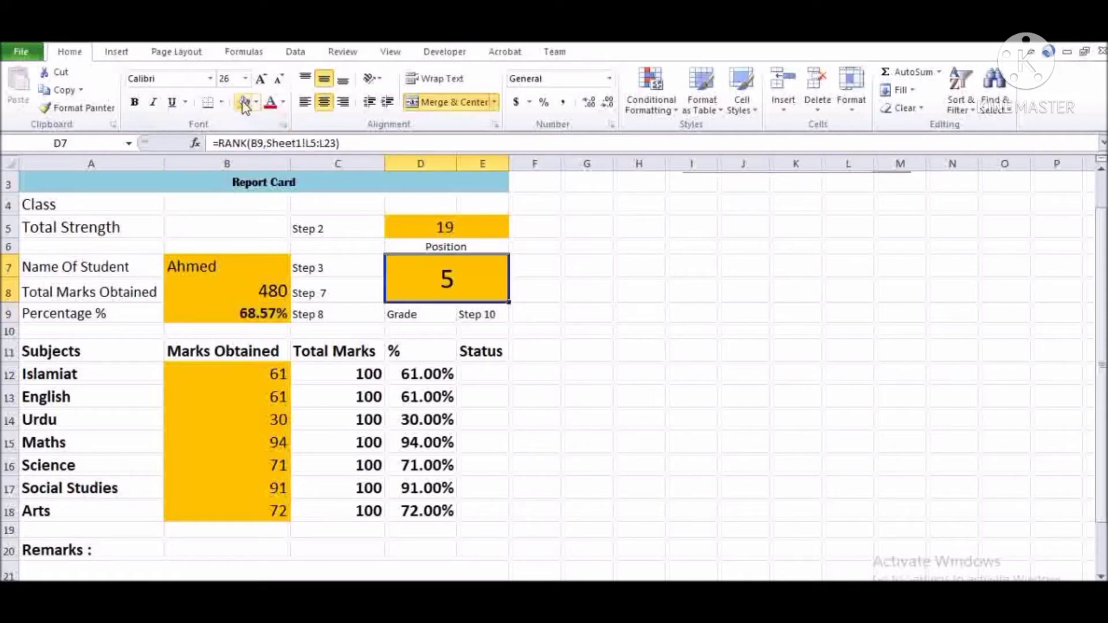
left_click(341, 262)
key("Down")
key("Down")
key("Right")
key("Right")
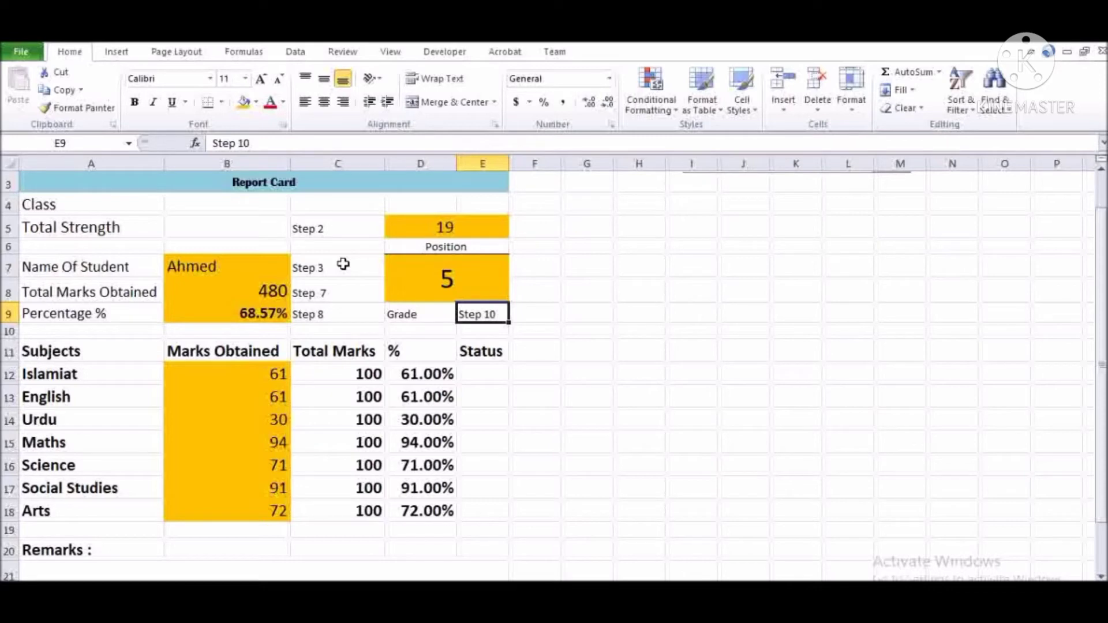
key("Up")
key("Left")
key("Left")
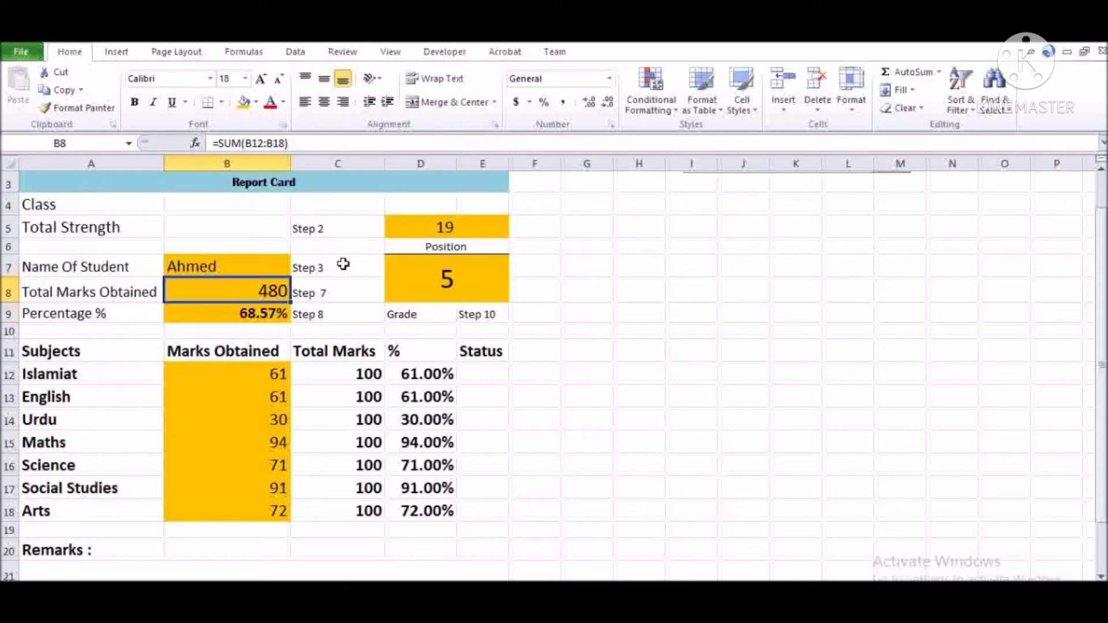
key("Up")
key("Up")
key("Up")
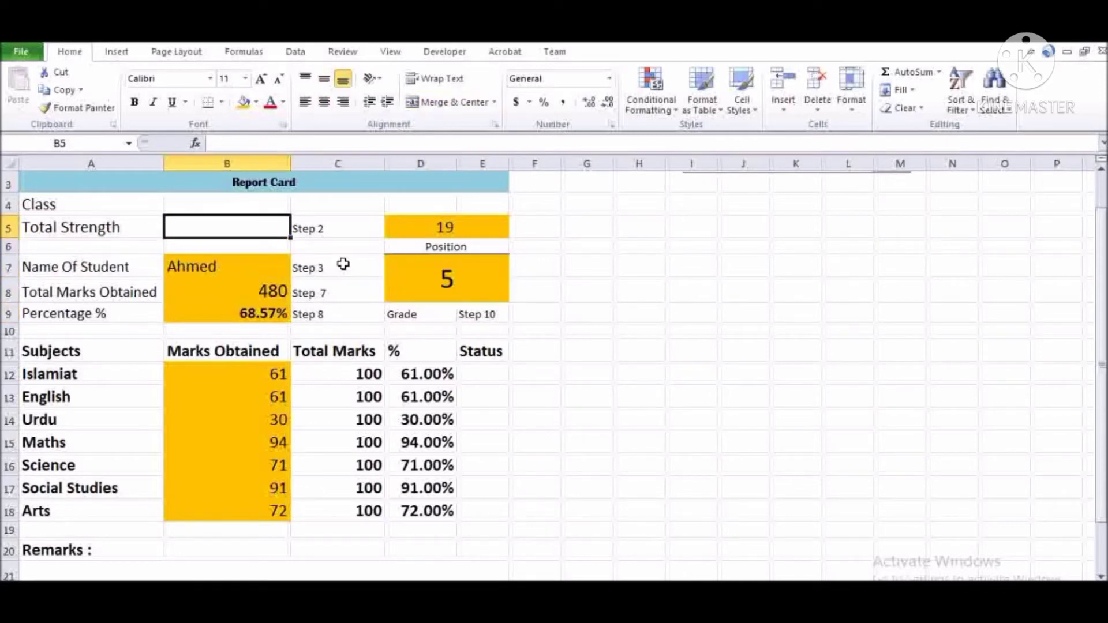
key("Right")
key("Right")
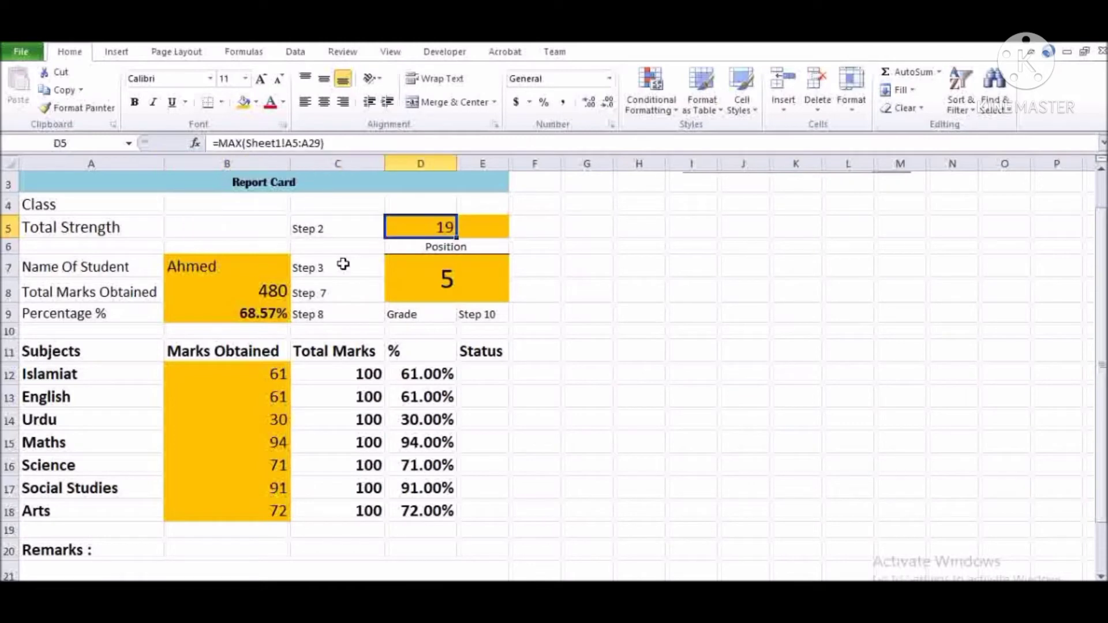
- Enter 6 as the class in cell B4
key("Left")
key("Left")
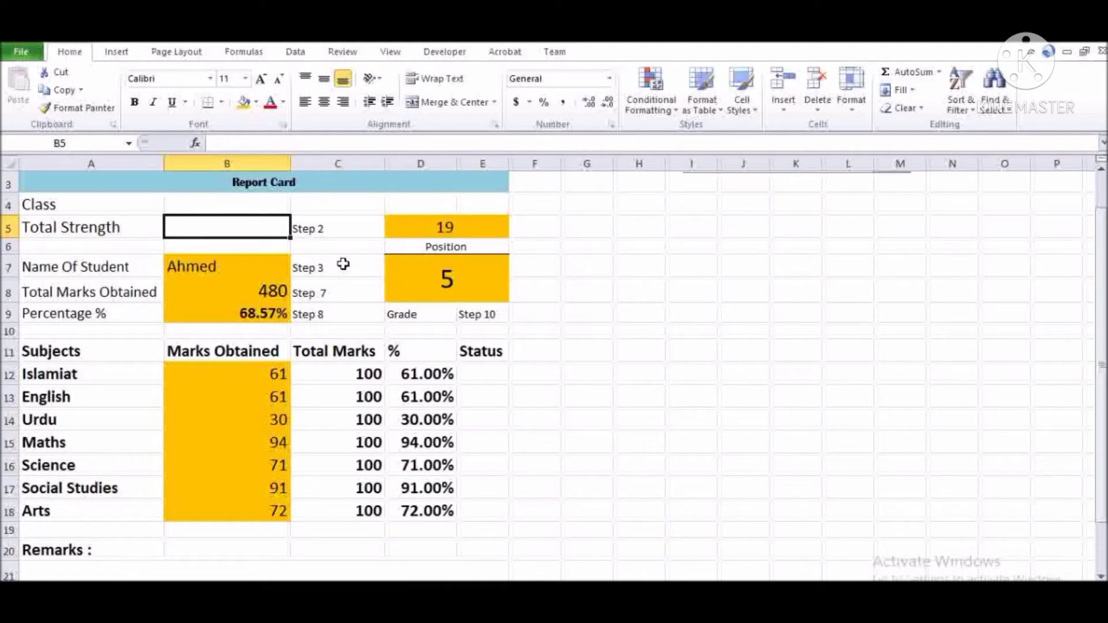
key("Up")
type("6")
key("Return")
- Delete the Step 2 placeholder from C5 in the Total Strength row
key("Right")
key("Right")
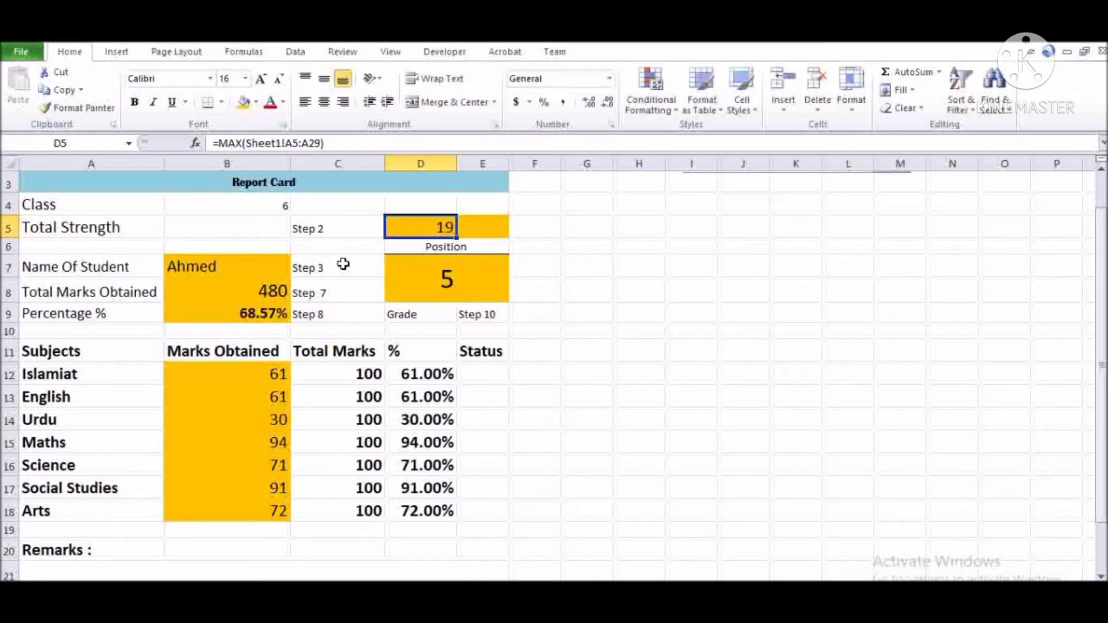
key("Left")
key("Delete")
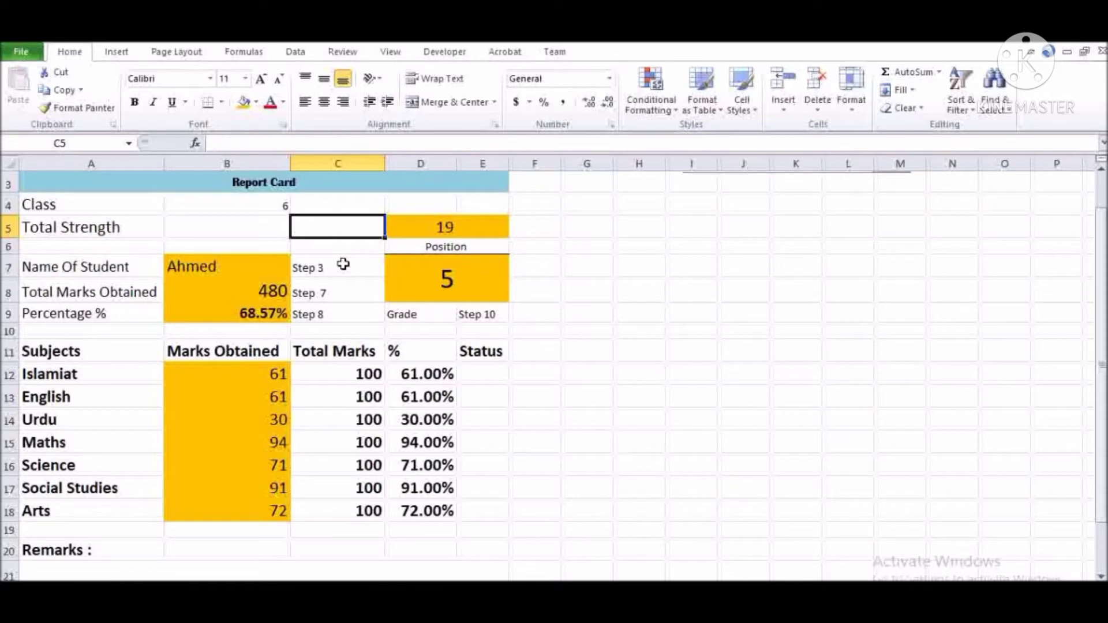
- Try to copy the Total Strength formula from D5 into B5
key("Left")
key("Left")
key("shift+Right")
key("shift+Right")
key("shift+Right")
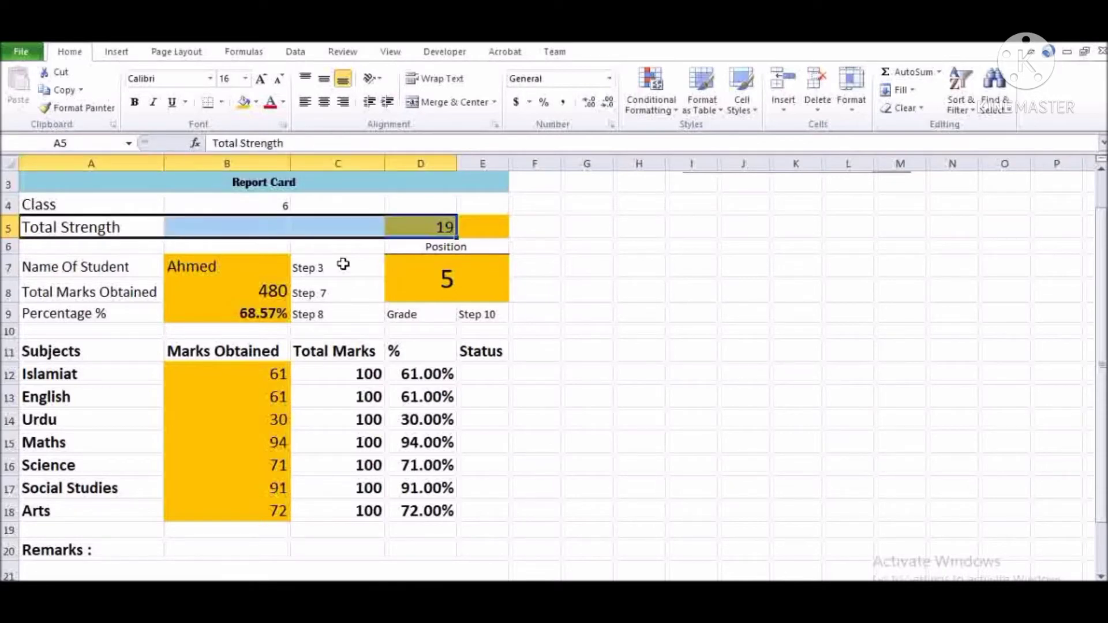
key("Right")
key("Right")
key("Right")
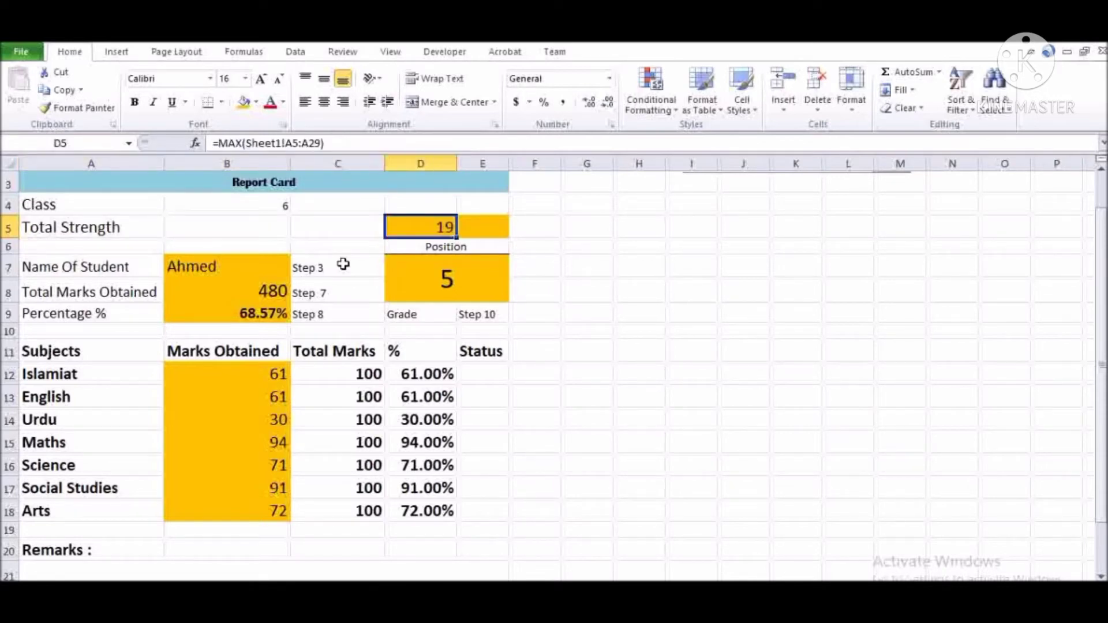
key("ctrl+c")
key("Left")
key("Left")
key("ctrl+v")
key("Escape")
key("Right")
key("Right")
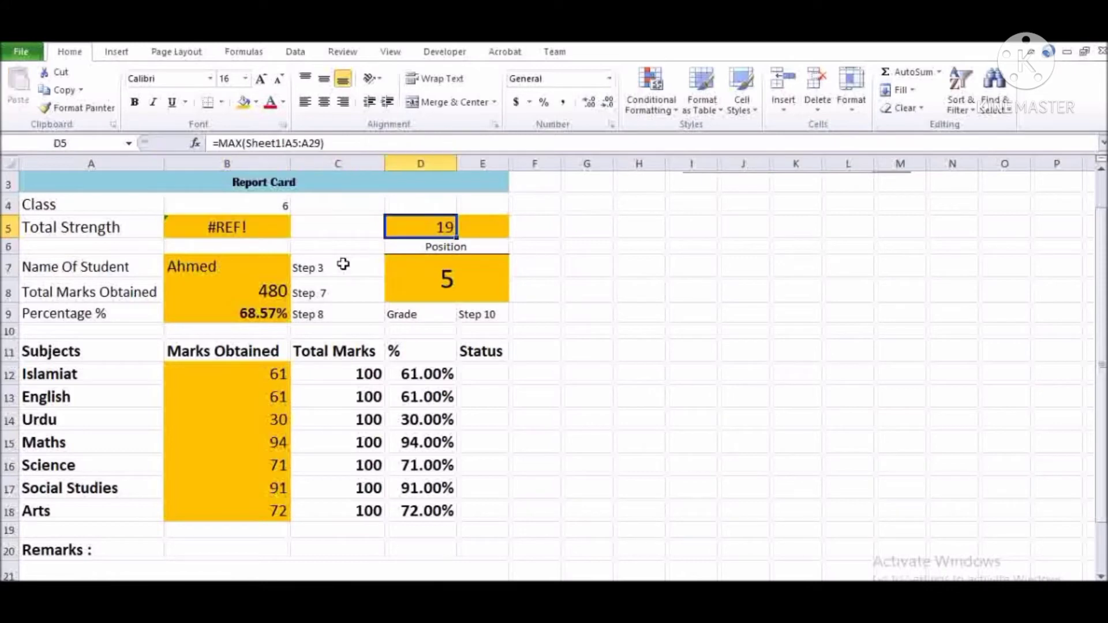
key("Left")
key("Left")
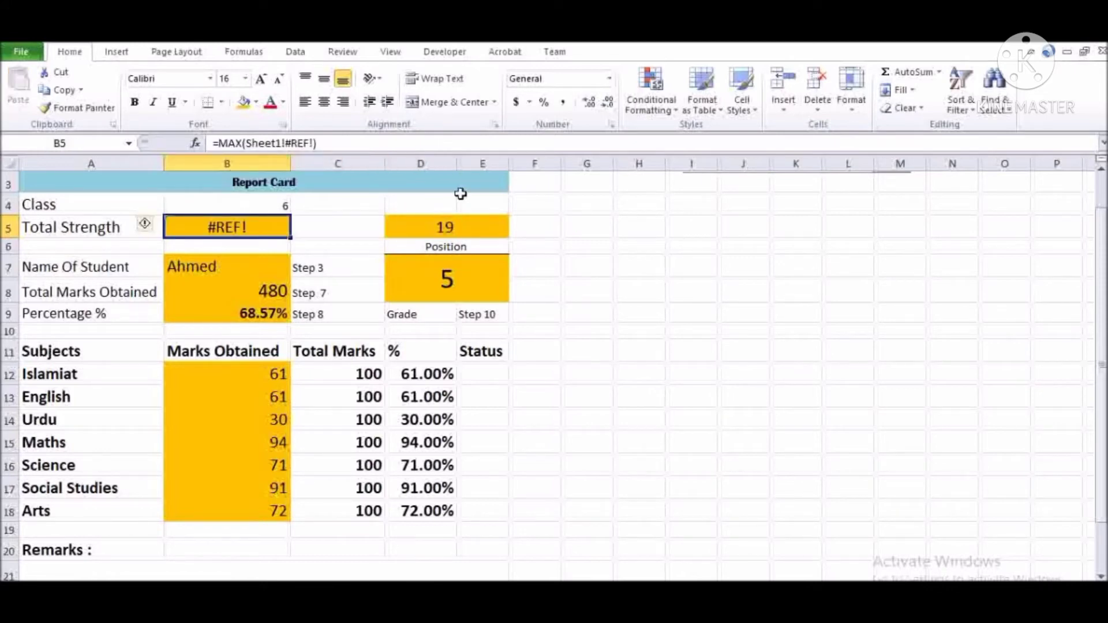
- Remove the fill and the pasted formula from B5
left_click(257, 104)
left_click(269, 237)
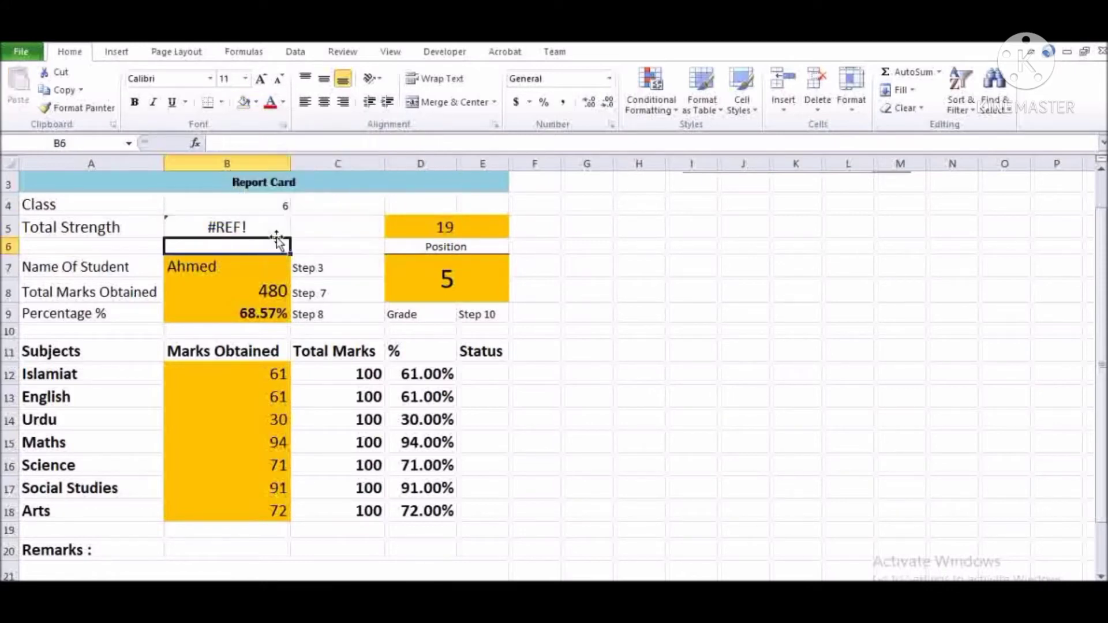
key("Delete")
- Delete the Total Strength formula from D5
key("Right")
key("Right")
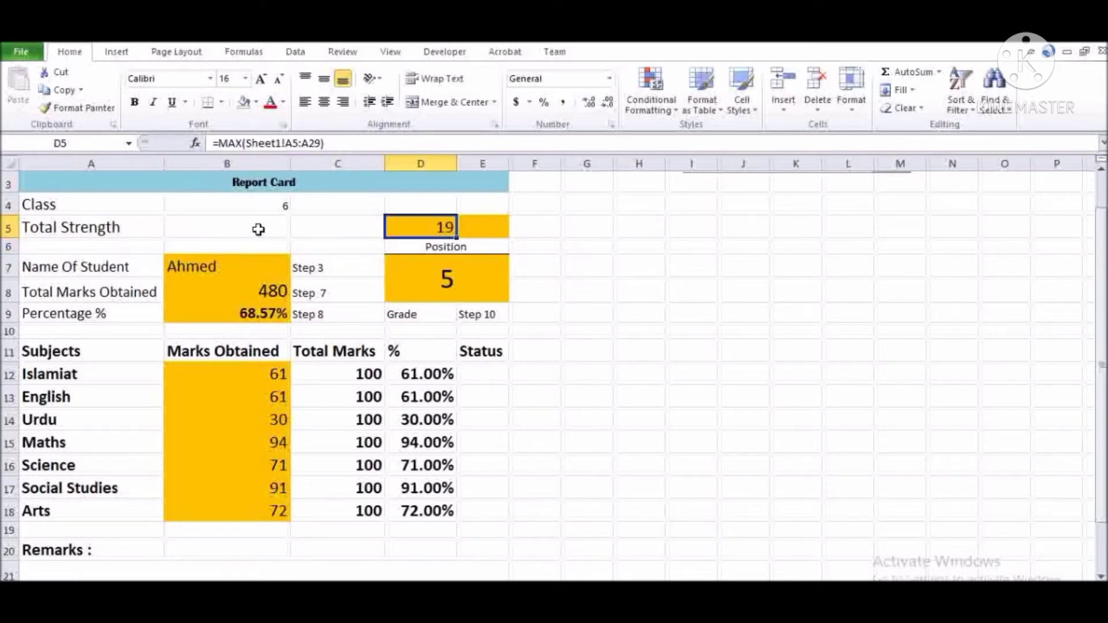
key("Delete")
- Enter a MAX formula in the Total Strength cell B5 over the Sheet1 roll number range A5:A23
key("Left")
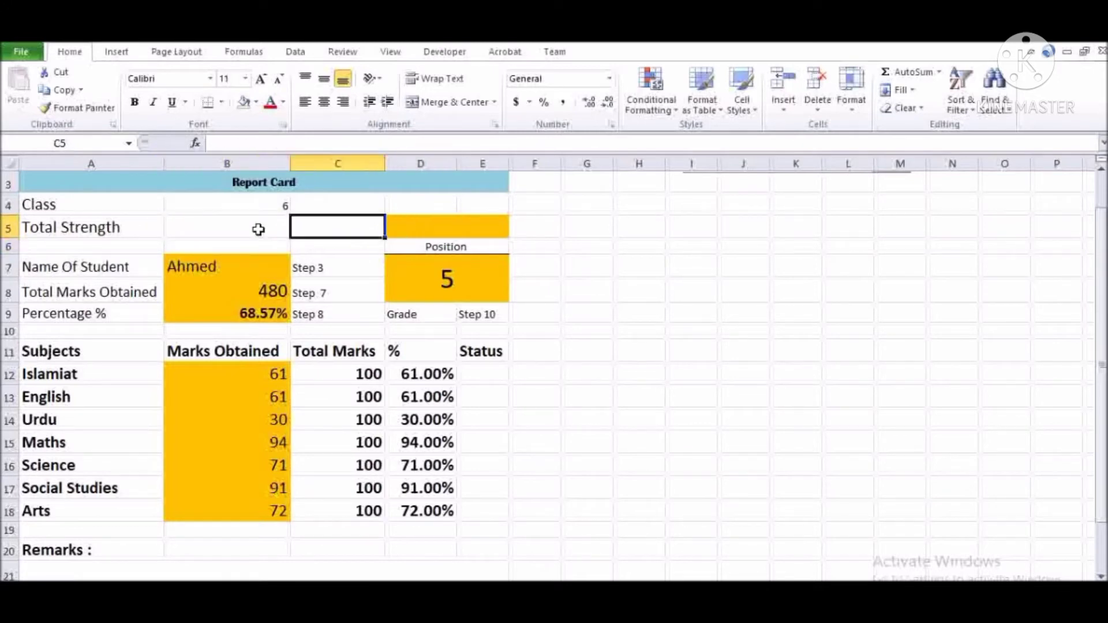
key("Left")
type("+")
type("ac")
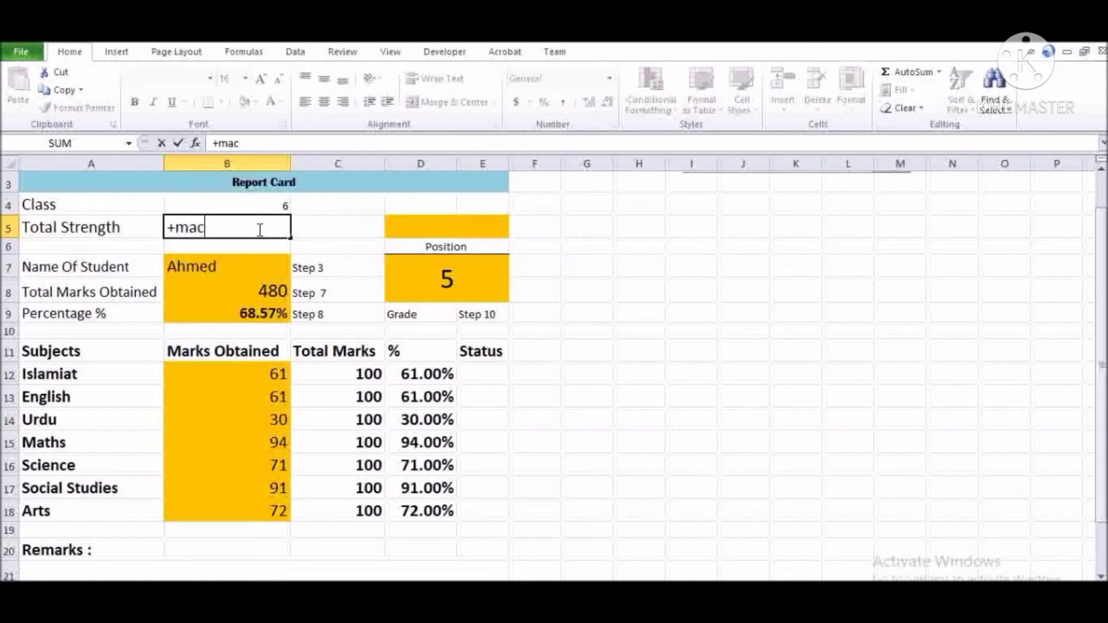
key("BackSpace")
type("x(")
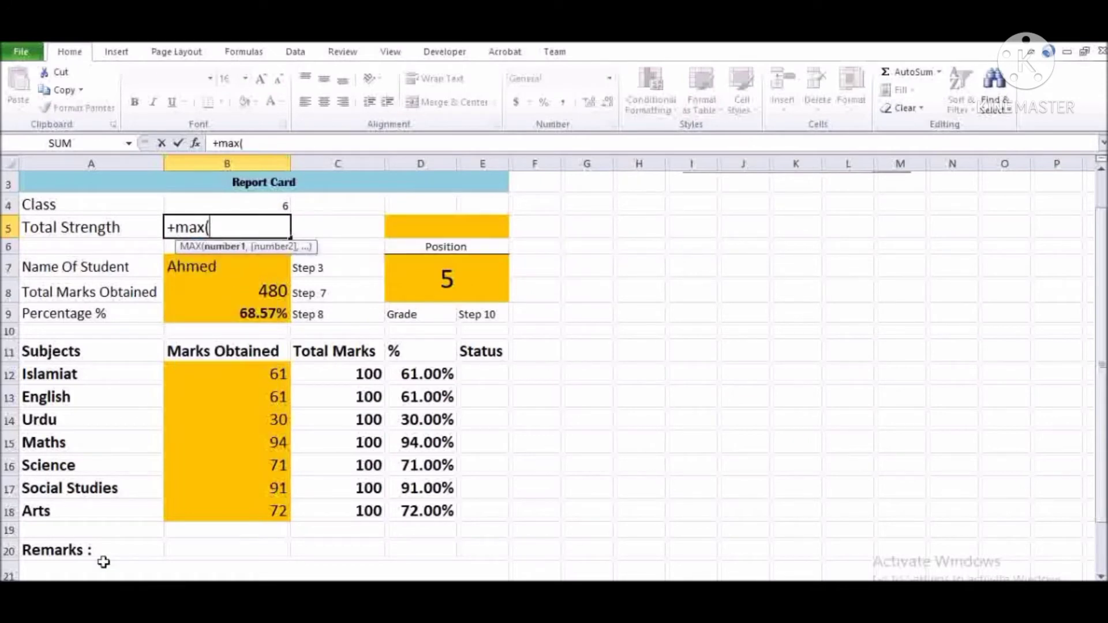
left_click(86, 588)
left_click_drag(101, 425, 101, 415)
key("ctrl+Up")
key("Down")
key("Down")
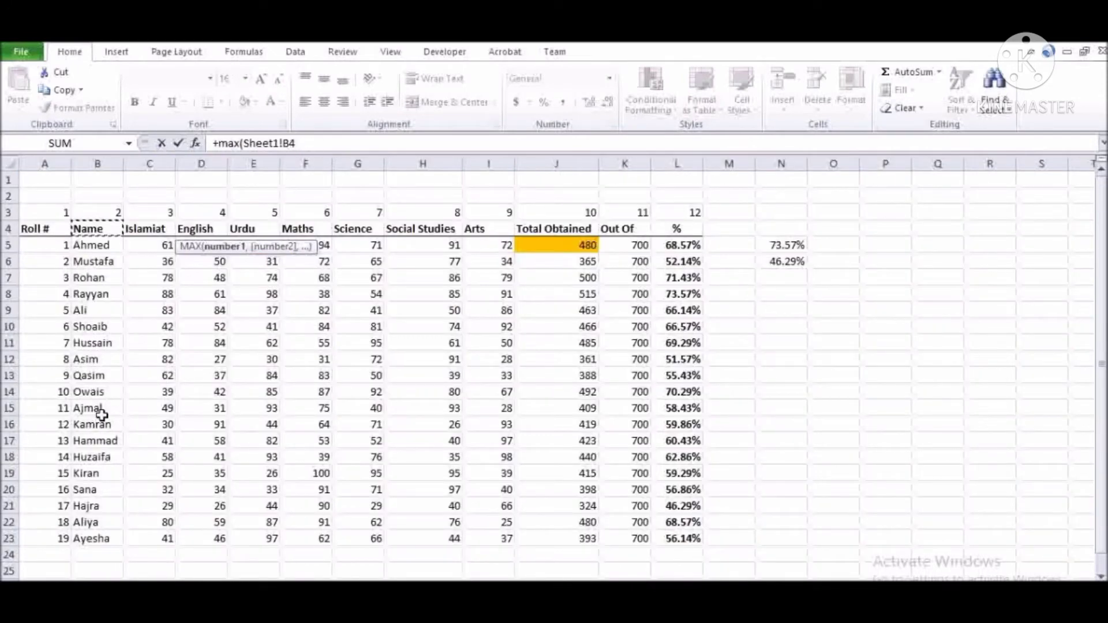
key("Left")
key("ctrl+shift+Down")
key("Return")
key("Up")
- Remove the orange fill from the emptied cells D5:E5
key("Right")
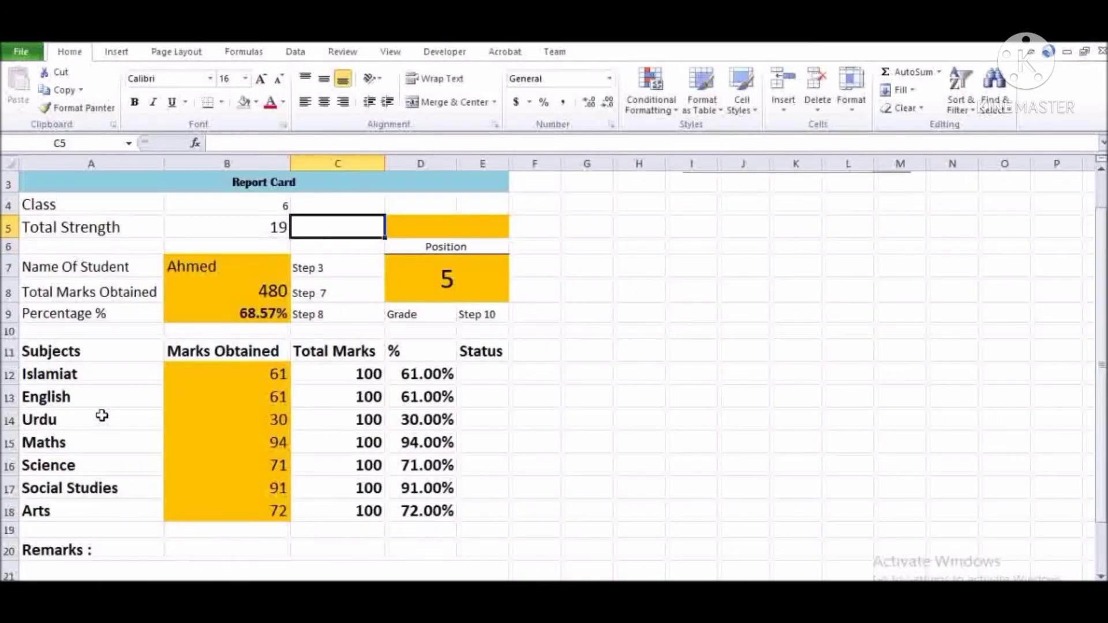
key("Right")
key("shift+Right")
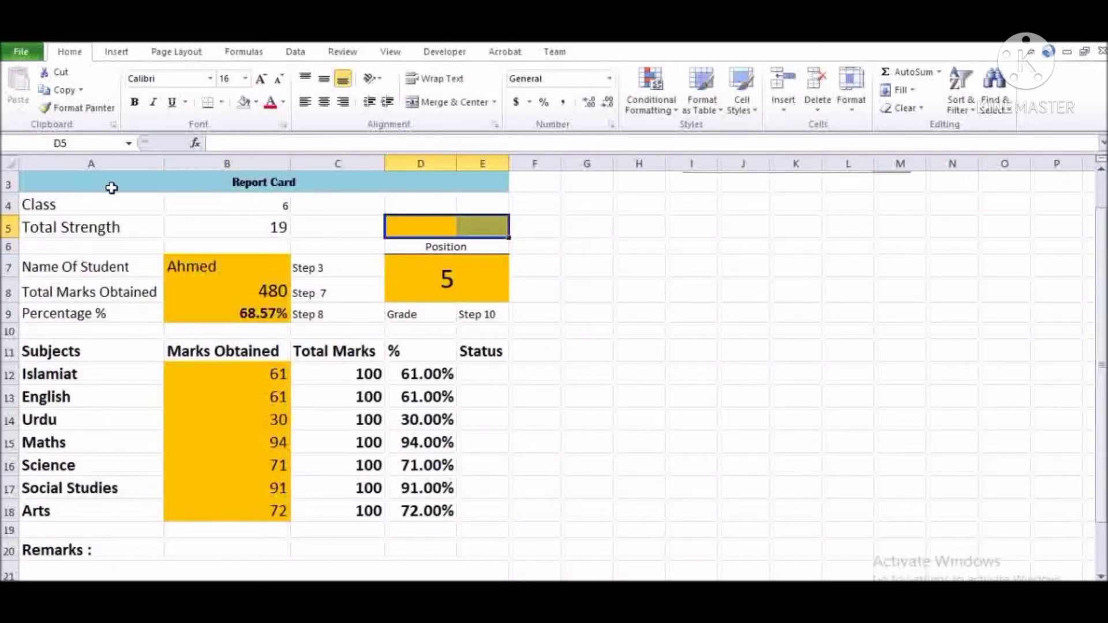
left_click(244, 103)
left_click_drag(240, 245, 240, 237)
- Fill the Total Strength cell B5 with orange
left_click(247, 222)
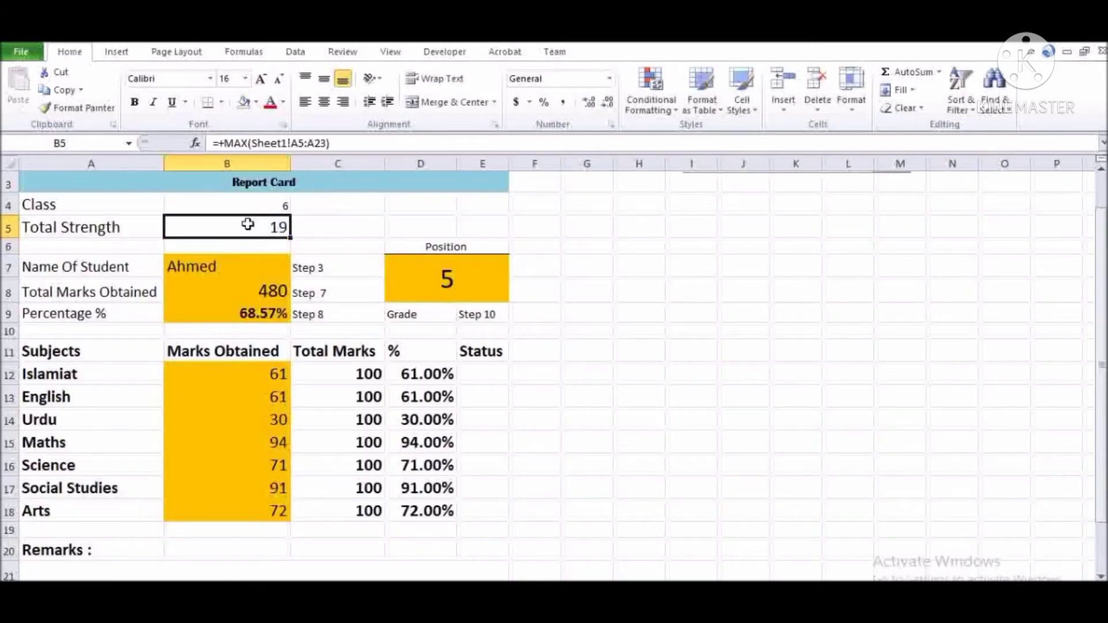
left_click(256, 102)
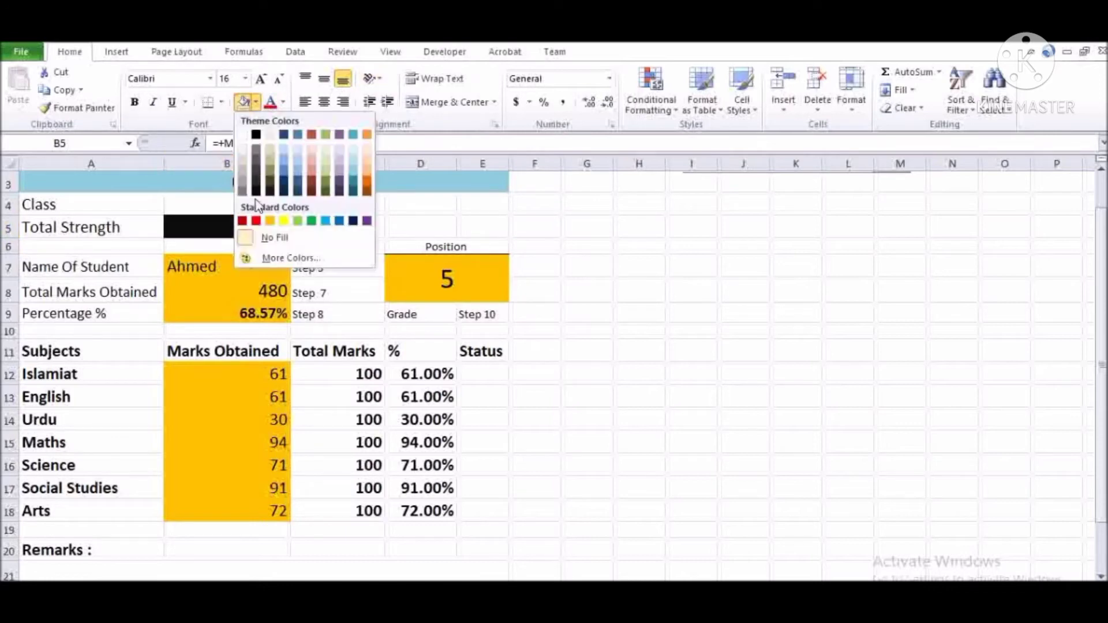
left_click(270, 221)
left_click(292, 270)
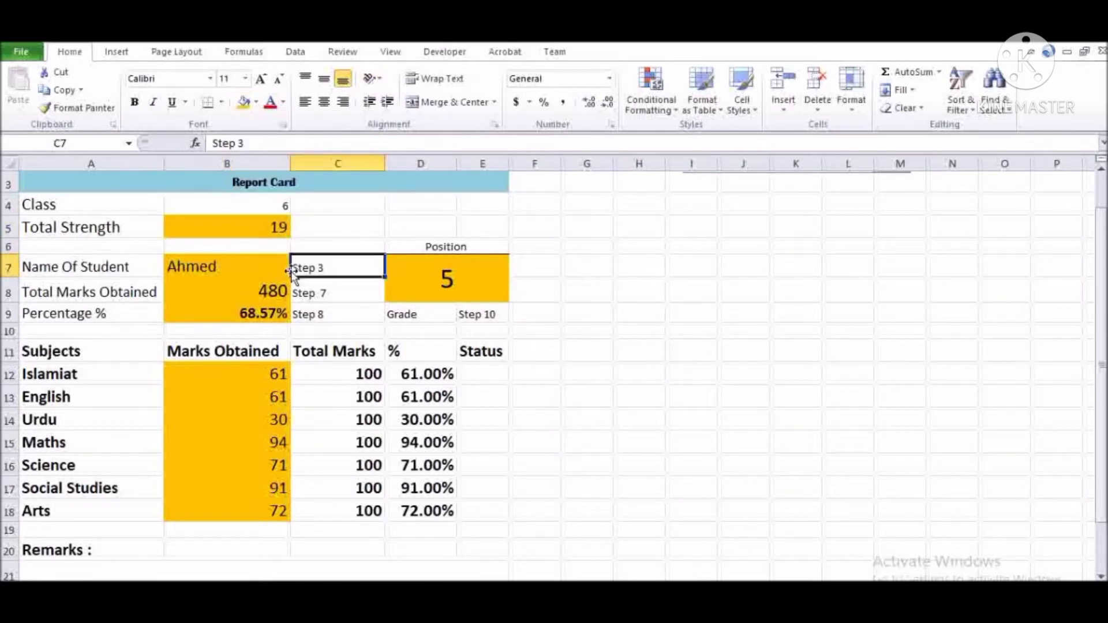
key("Down")
key("Down")
key("Down")
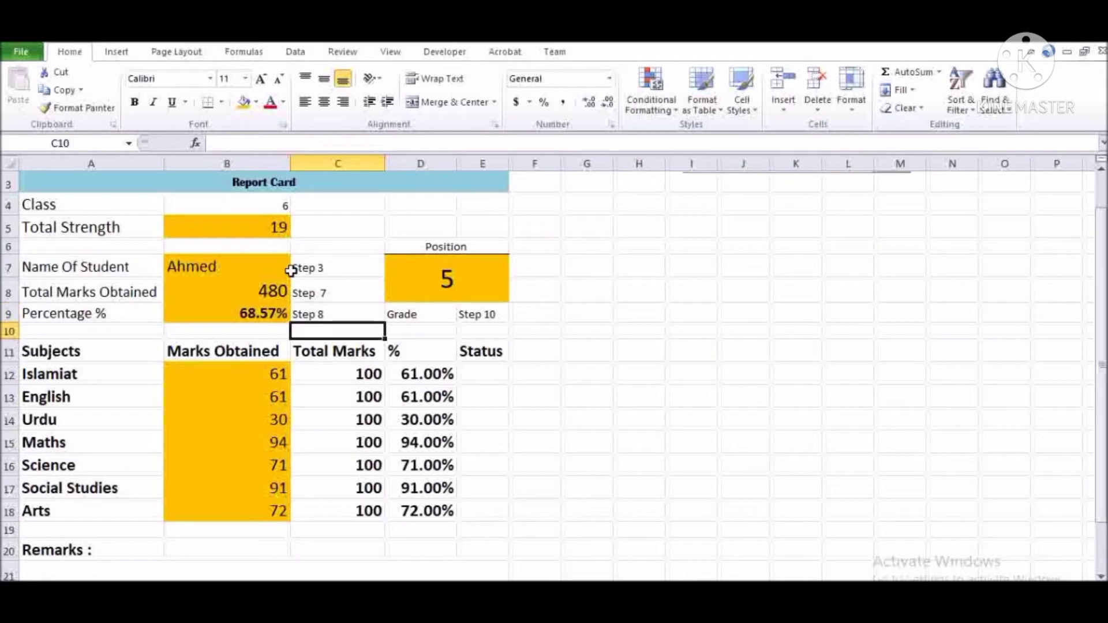
key("Up")
key("Right")
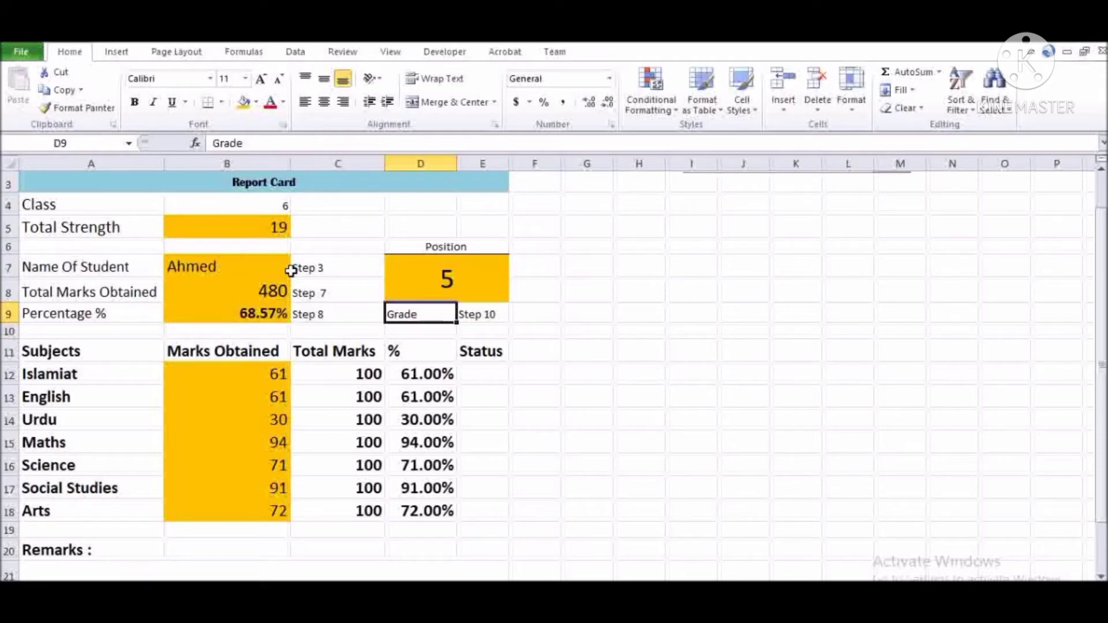
key("Right")
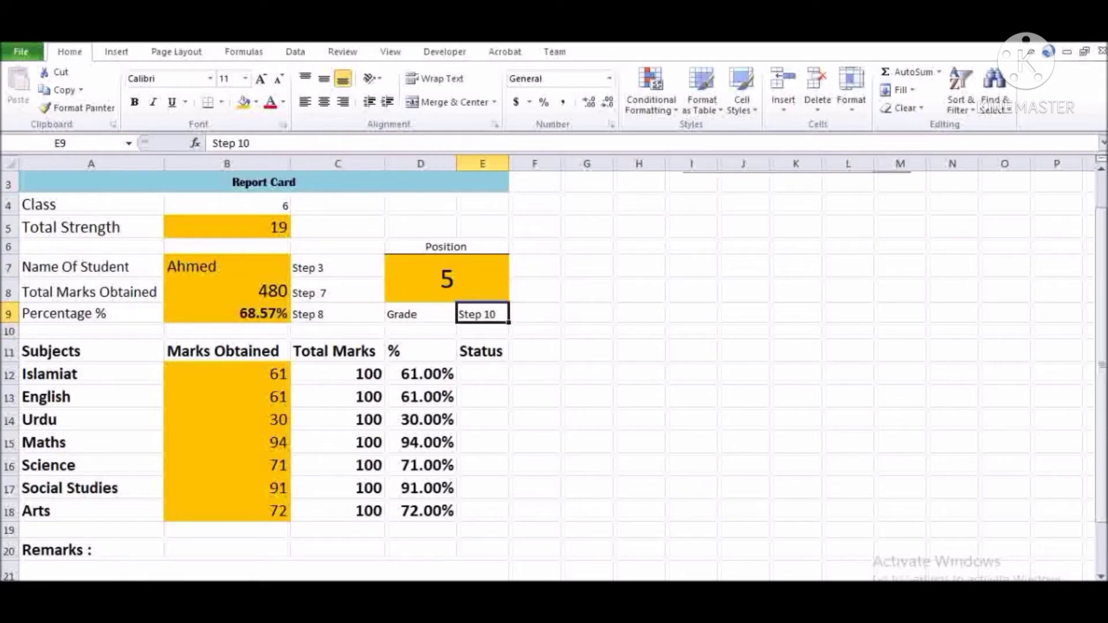
left_click(966, 607)
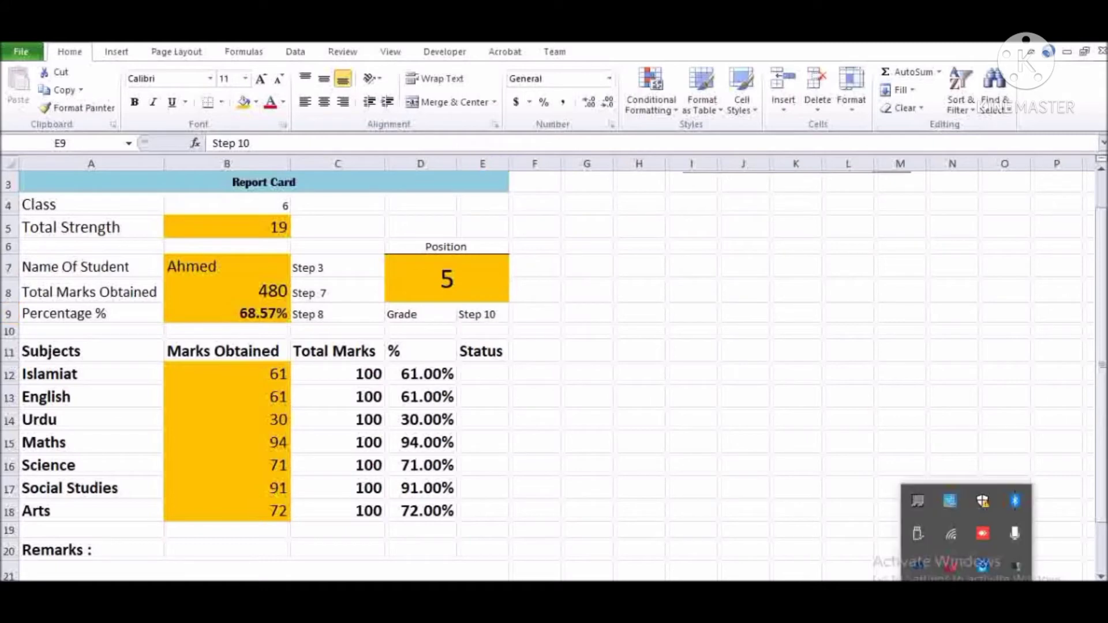
right_click(966, 608)
left_click(756, 559)
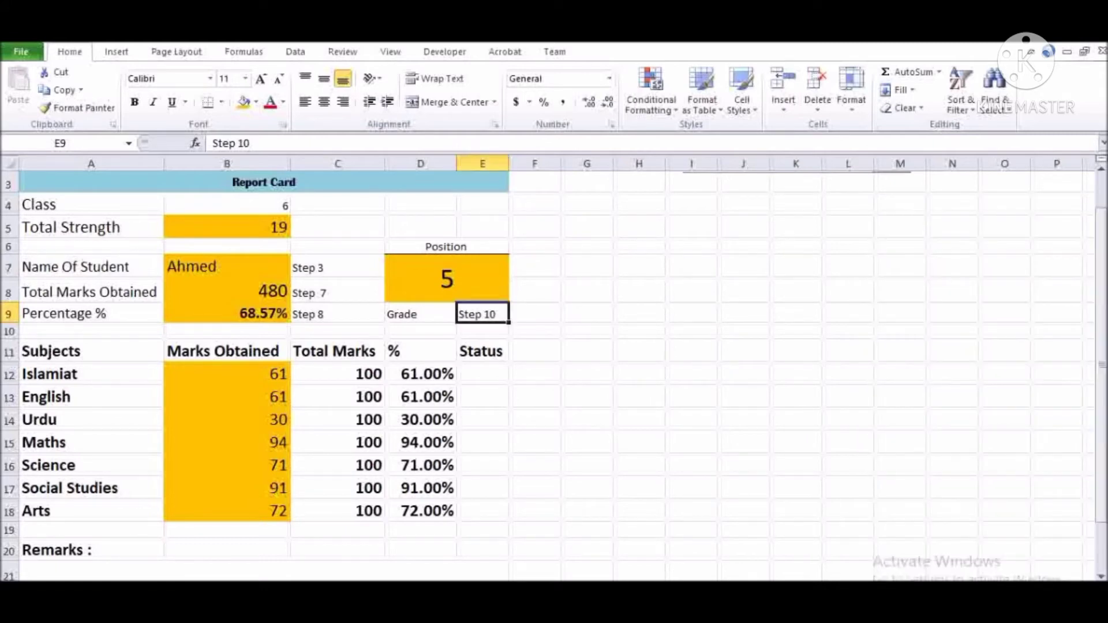
left_click(967, 607)
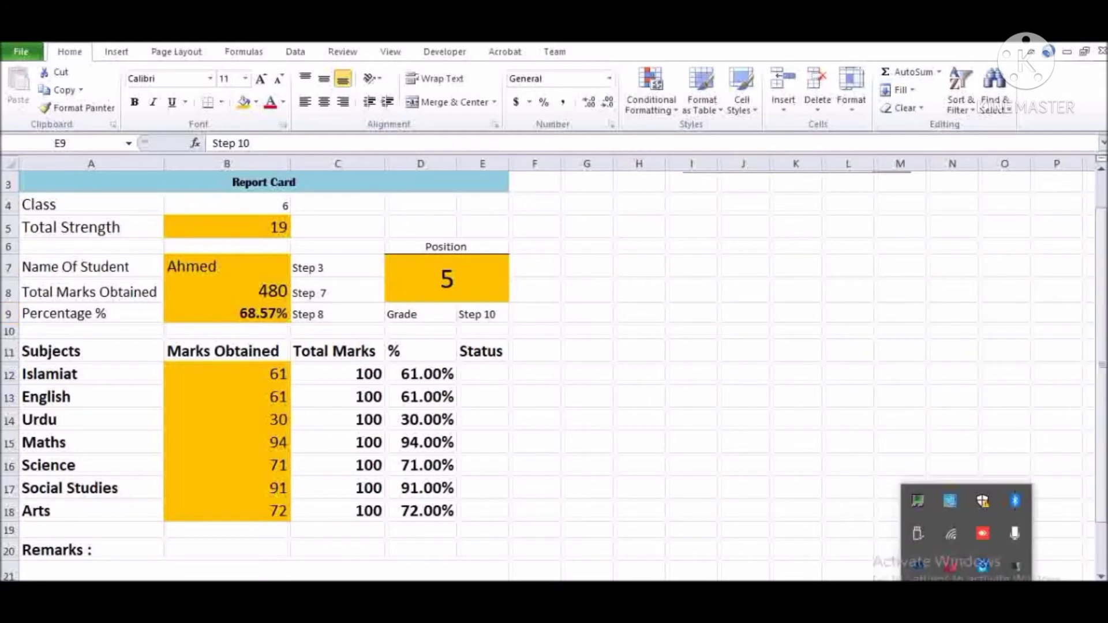
right_click(1009, 570)
left_click(942, 522)
left_click(619, 376)
key("Down")
key("Left")
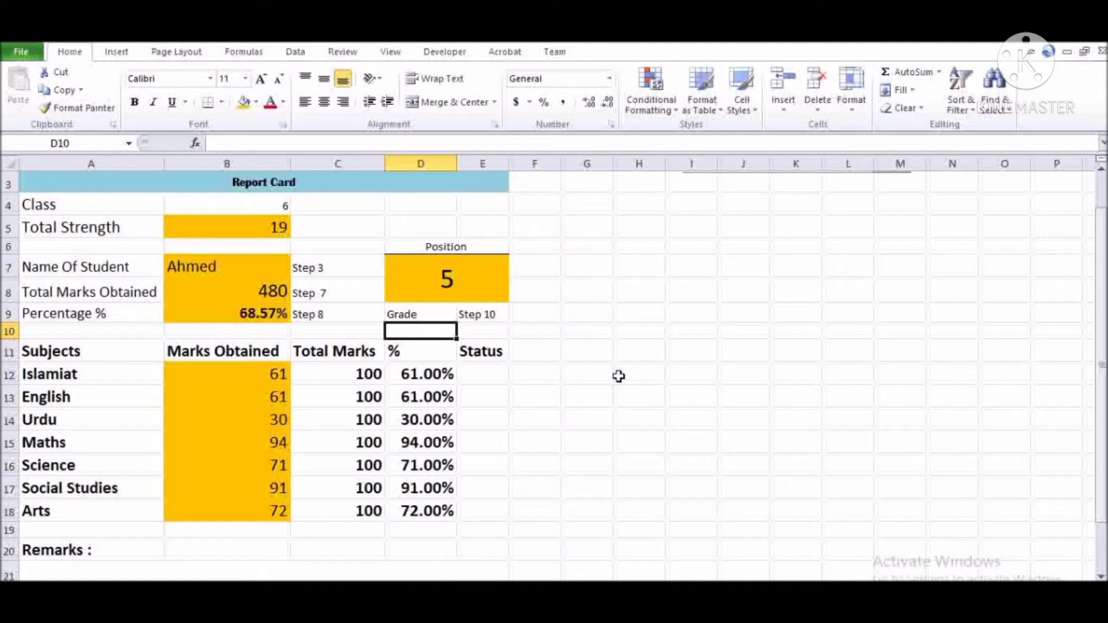
- Enter the percentage range 45-50 in H10, beside the report card
key("Right")
key("Right")
key("Right")
key("Right")
key("Right")
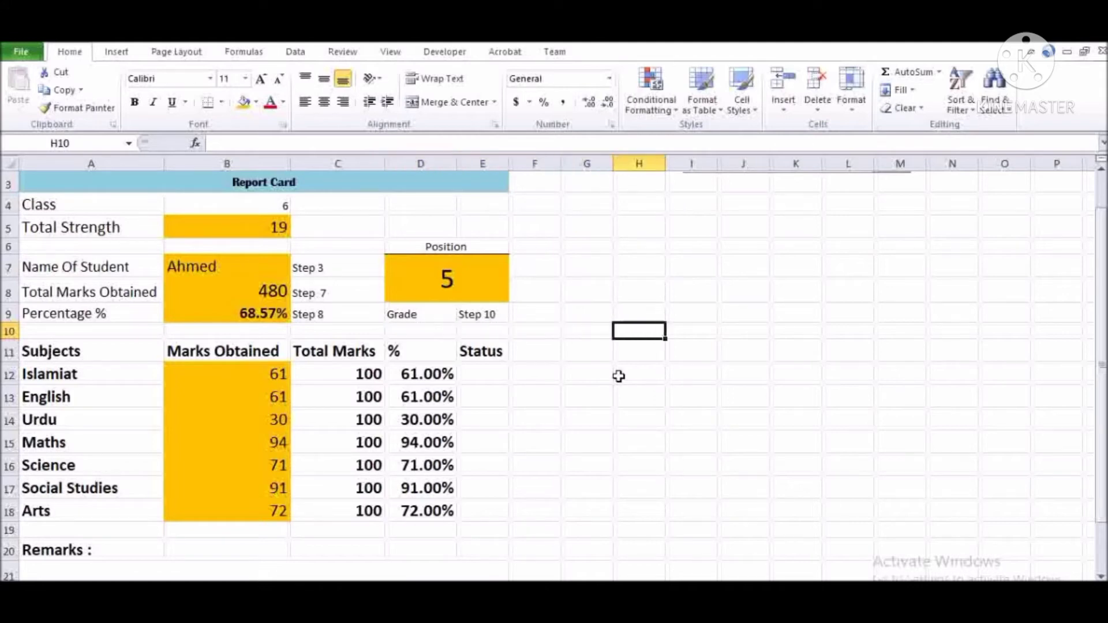
key("Left")
type("45-50")
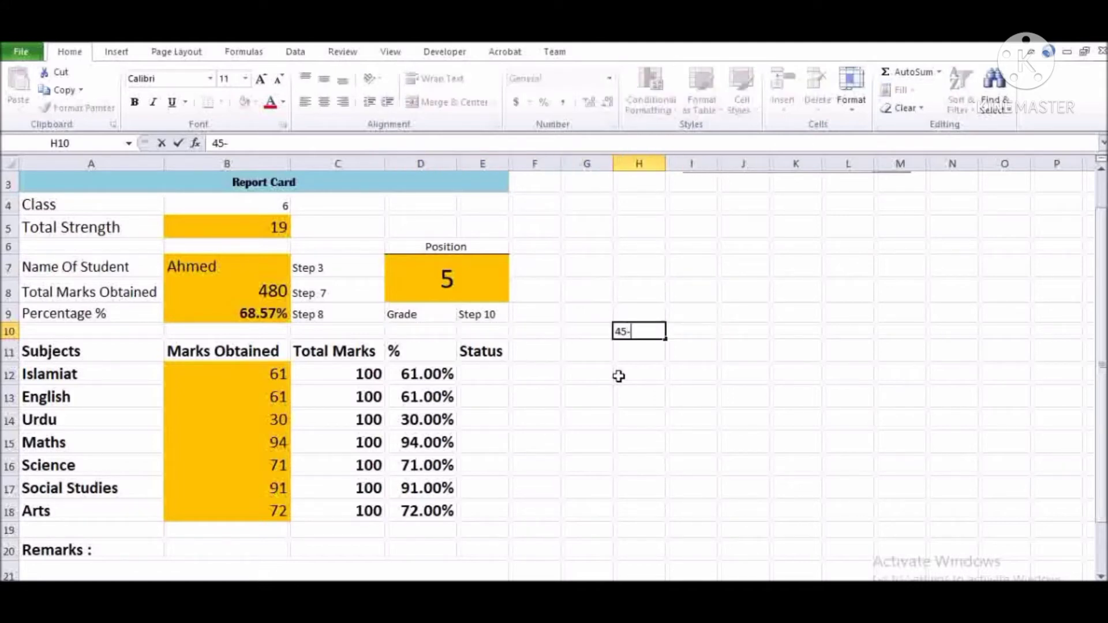
key("Return")
key("Up")
key("Right")
type("A")
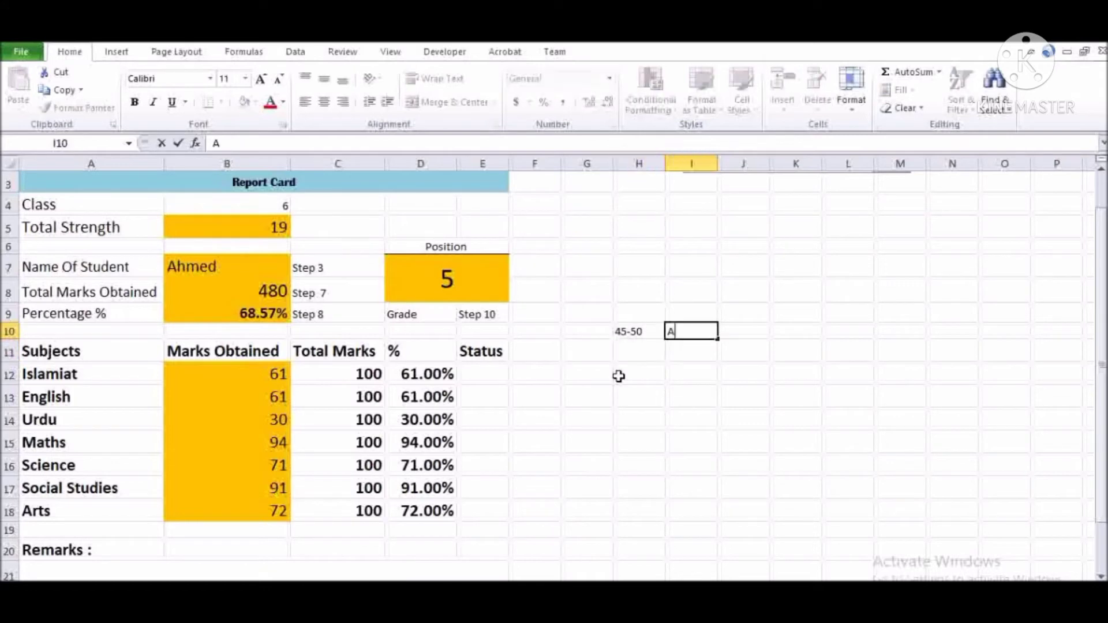
key("BackSpace")
key("Escape")
- Enter the percentage ranges 51-55, 56-60 and 61-65 in H11:H13
key("Down")
key("Left")
type("51-55")
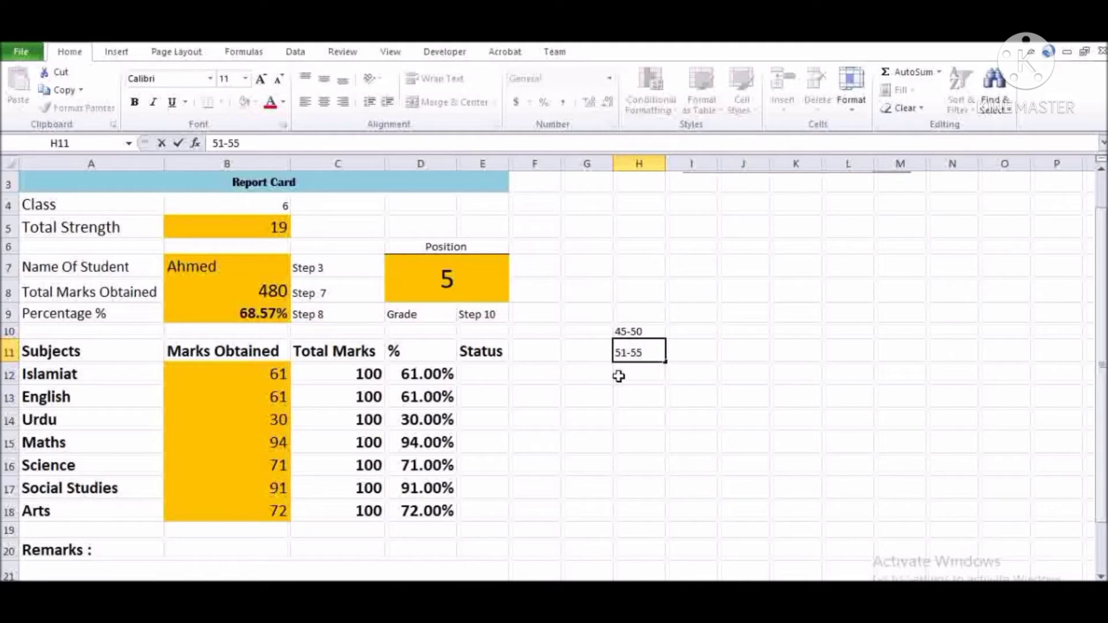
key("Return")
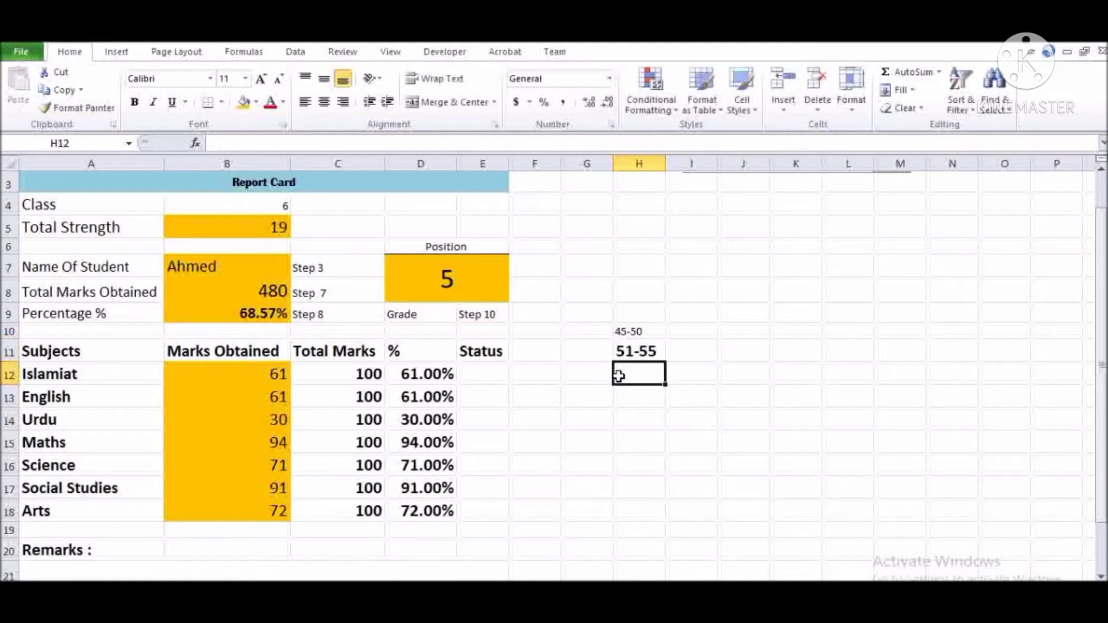
type("56-")
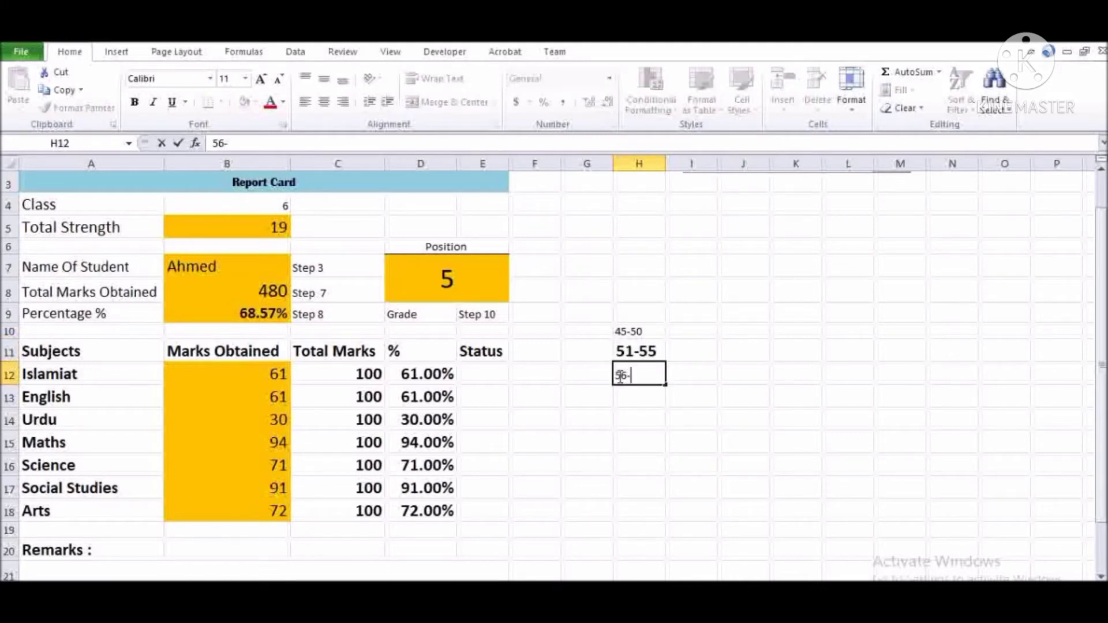
type("60")
key("Return")
type("61-")
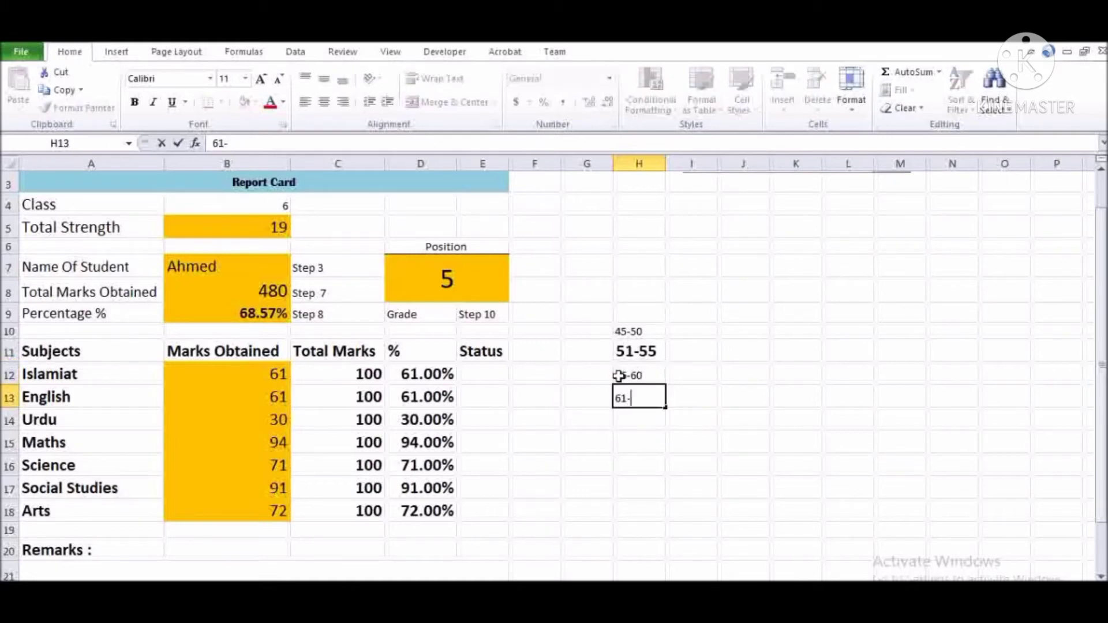
type("65")
key("Return")
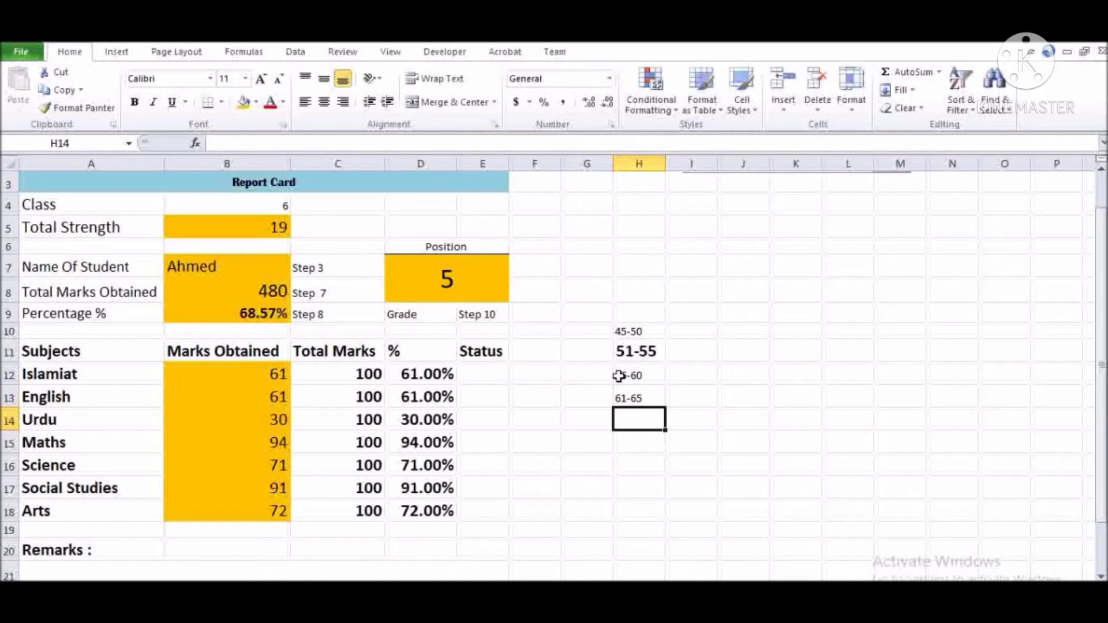
- Complete the list of percentage ranges with 66-70 in H14 and 71-75 in H15
type("66-70")
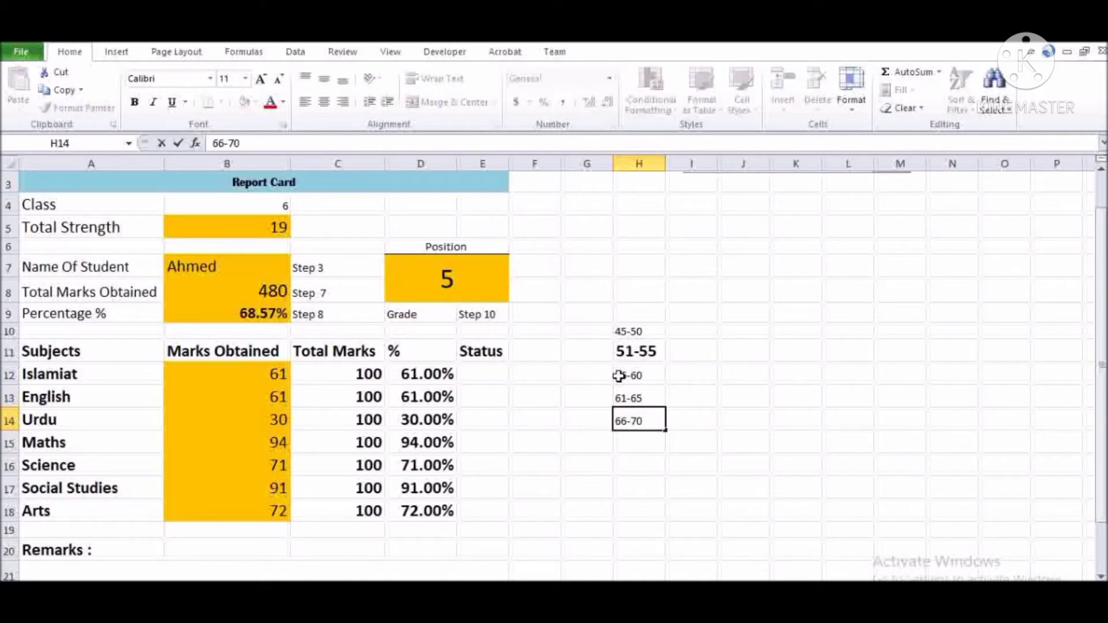
key("Return")
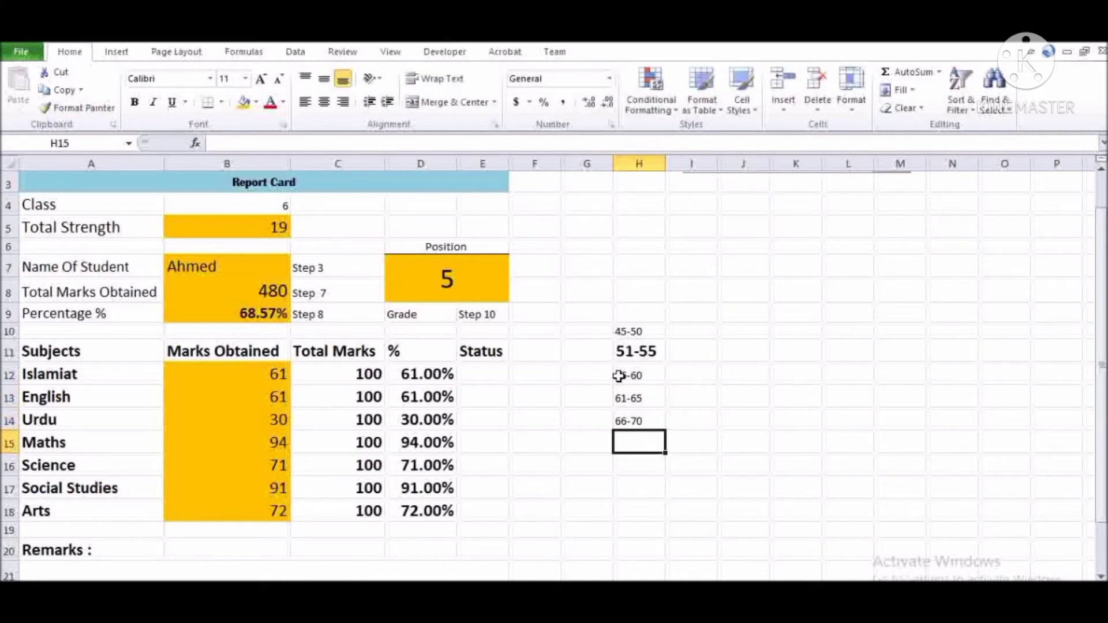
type("71-75")
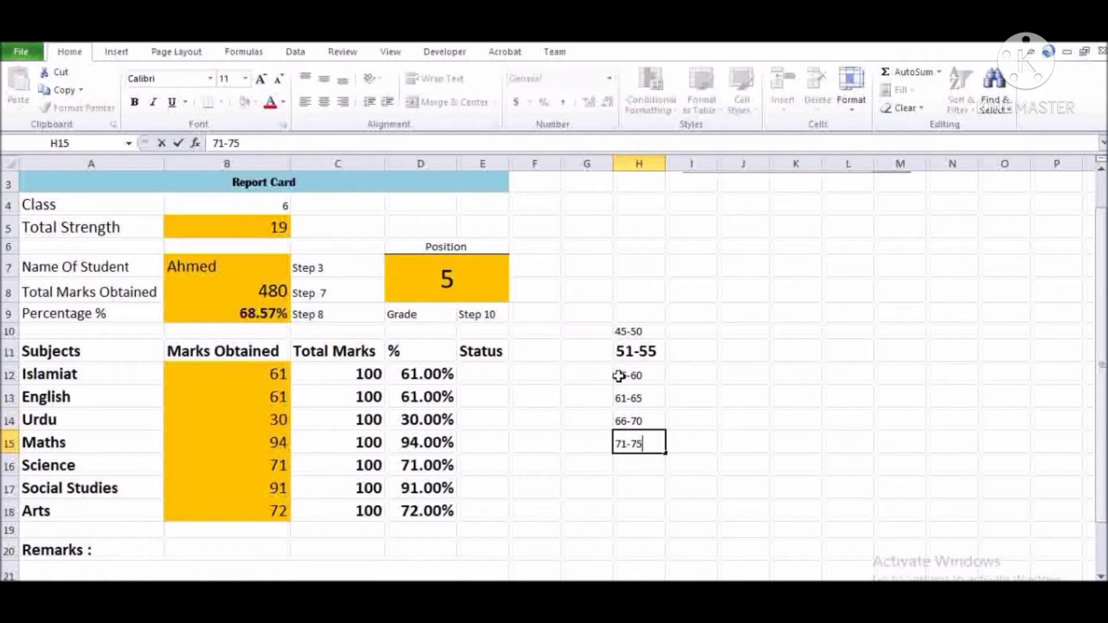
key("Return")
key("Up")
key("Up")
key("Up")
key("Up")
key("Up")
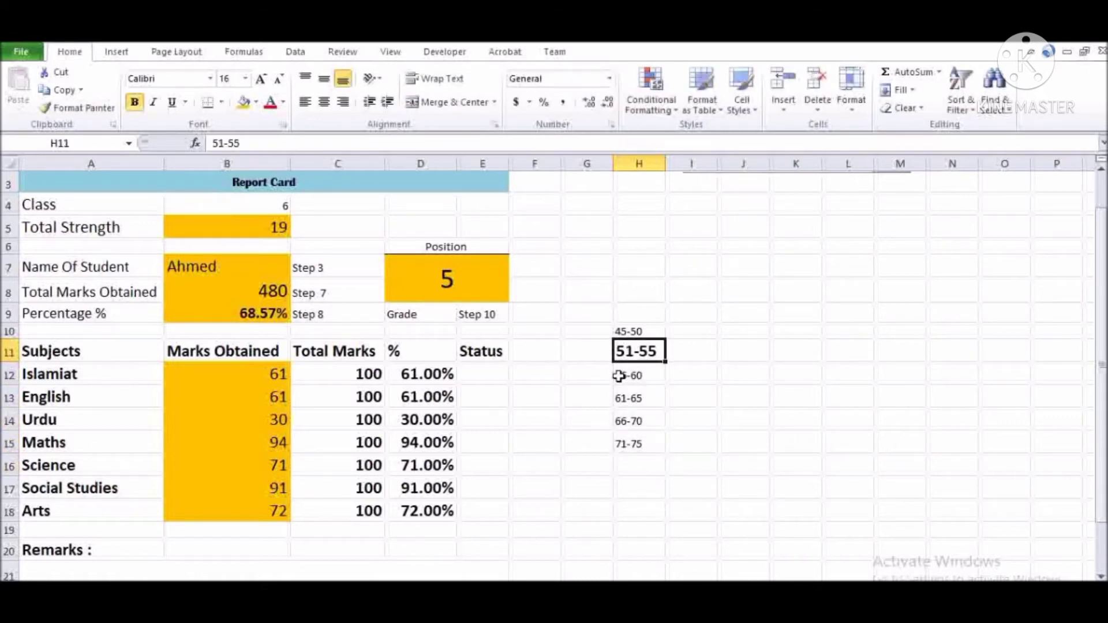
- Check the highest and lowest percentage formulas in N5 and N6 on Sheet1
left_click(118, 587)
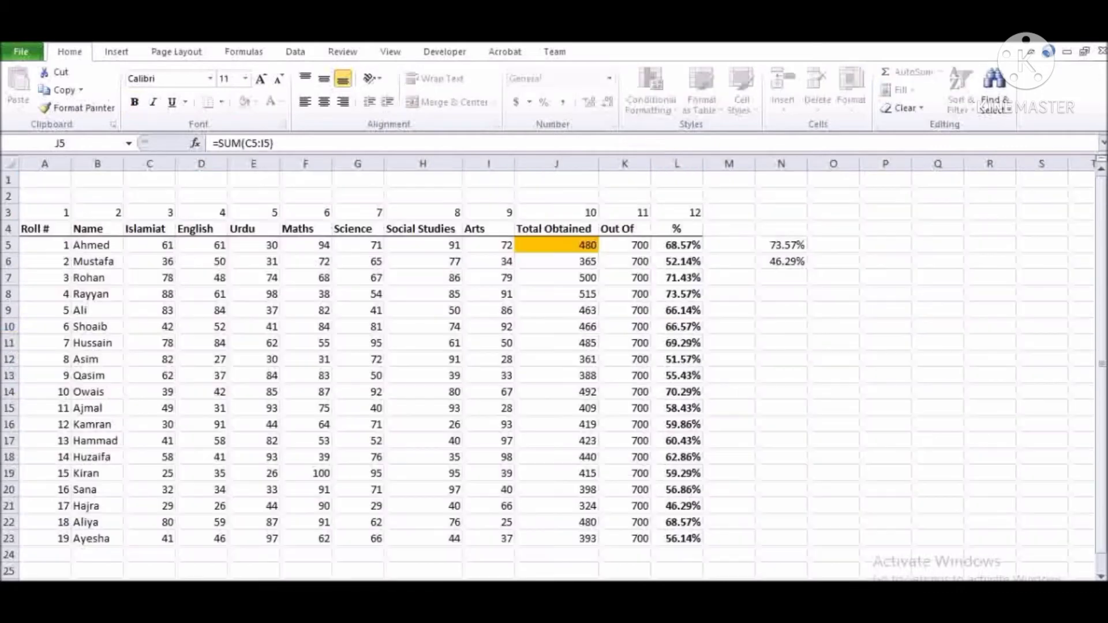
left_click(773, 247)
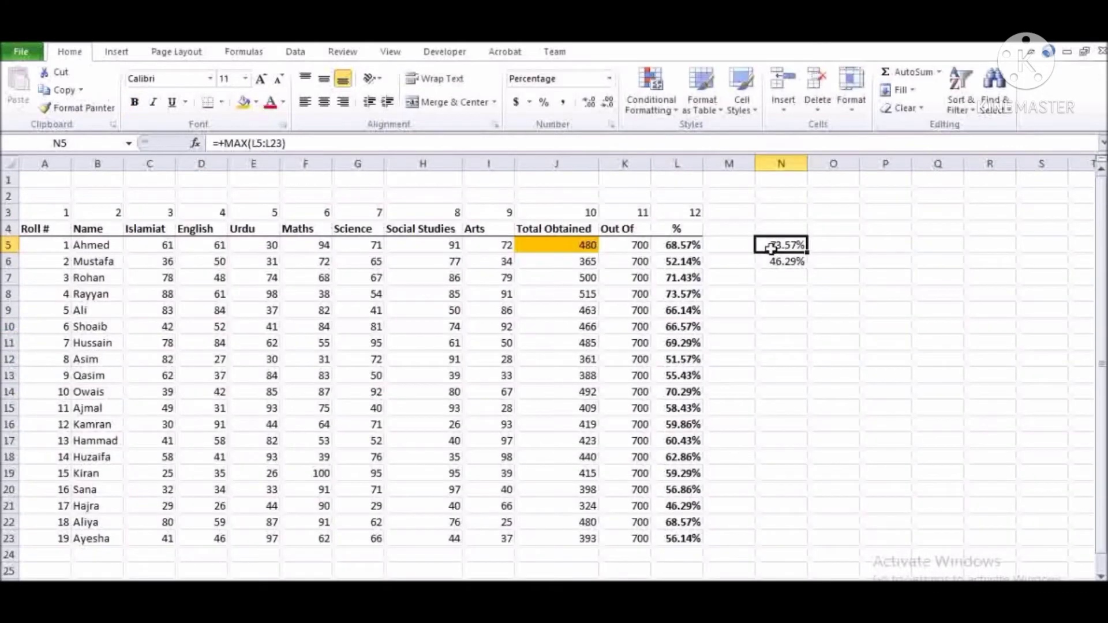
double_click(773, 247)
key("Escape")
key("F2")
left_click(780, 264)
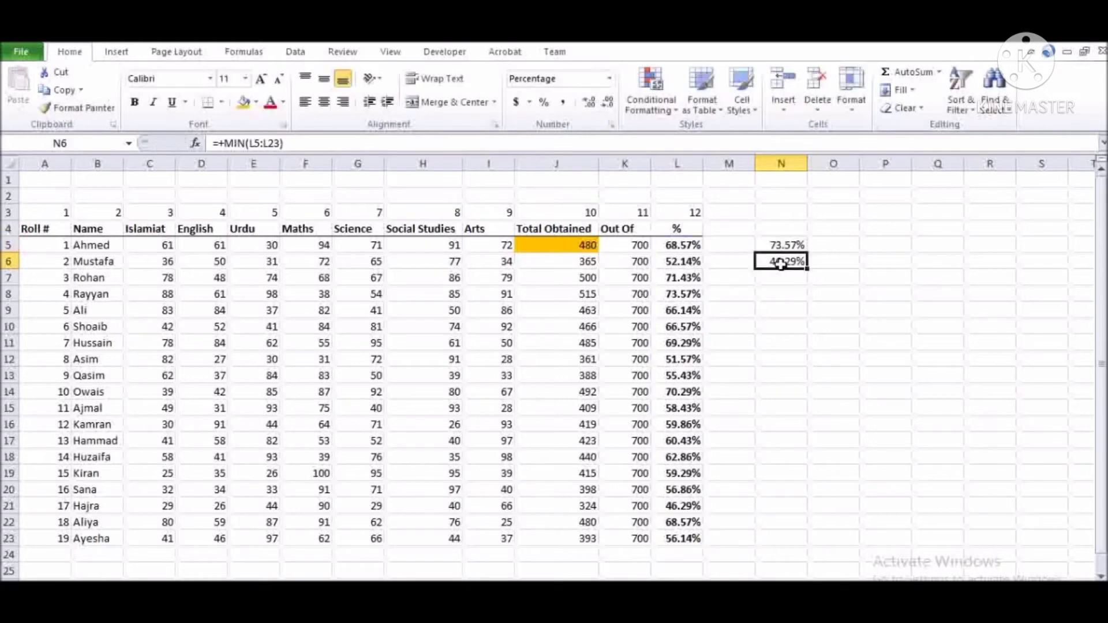
key("F2")
key("Escape")
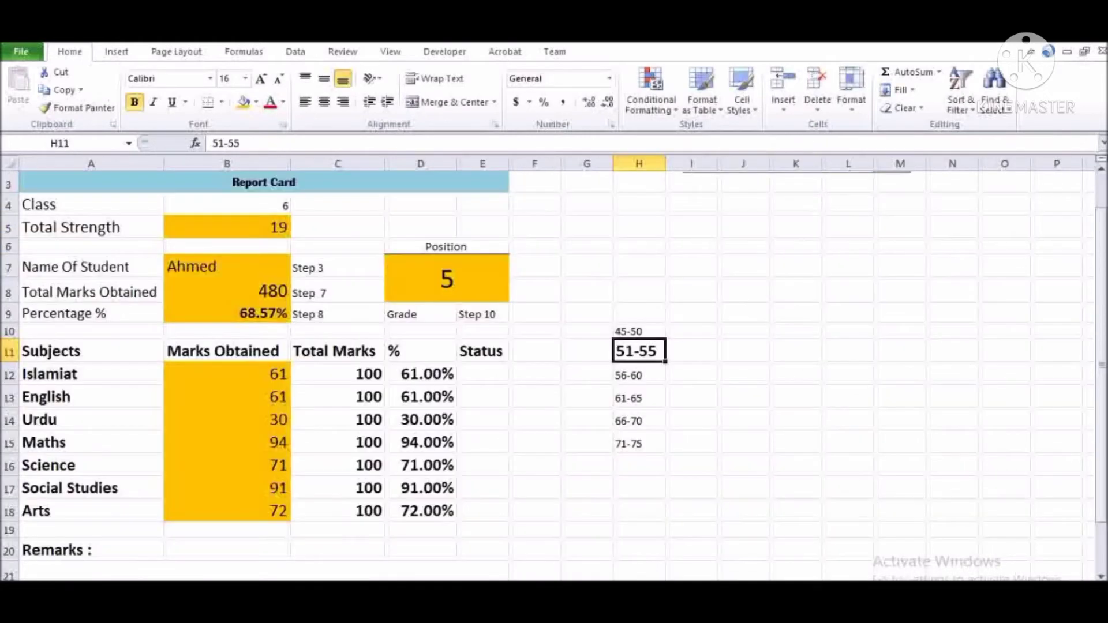
- Return to the report card and copy the formatting of H11 to the ranges in H10:H15 with Format Painter
left_click(465, 449)
key("Right")
key("Right")
key("Up")
key("Up")
key("Up")
key("Right")
key("Up")
left_click(78, 108)
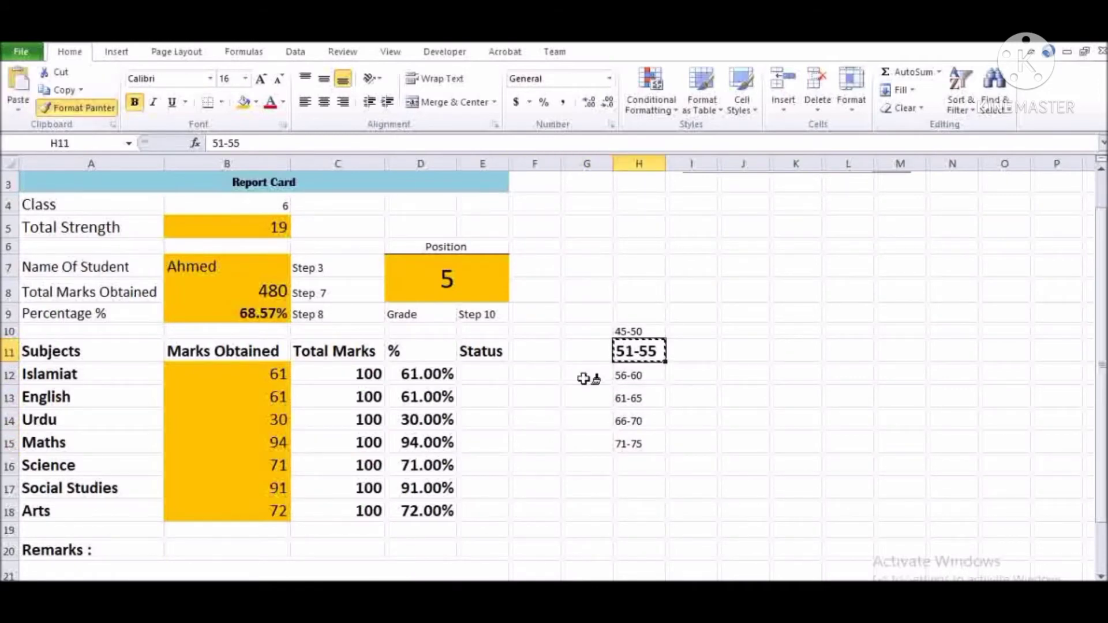
left_click_drag(638, 333, 635, 444)
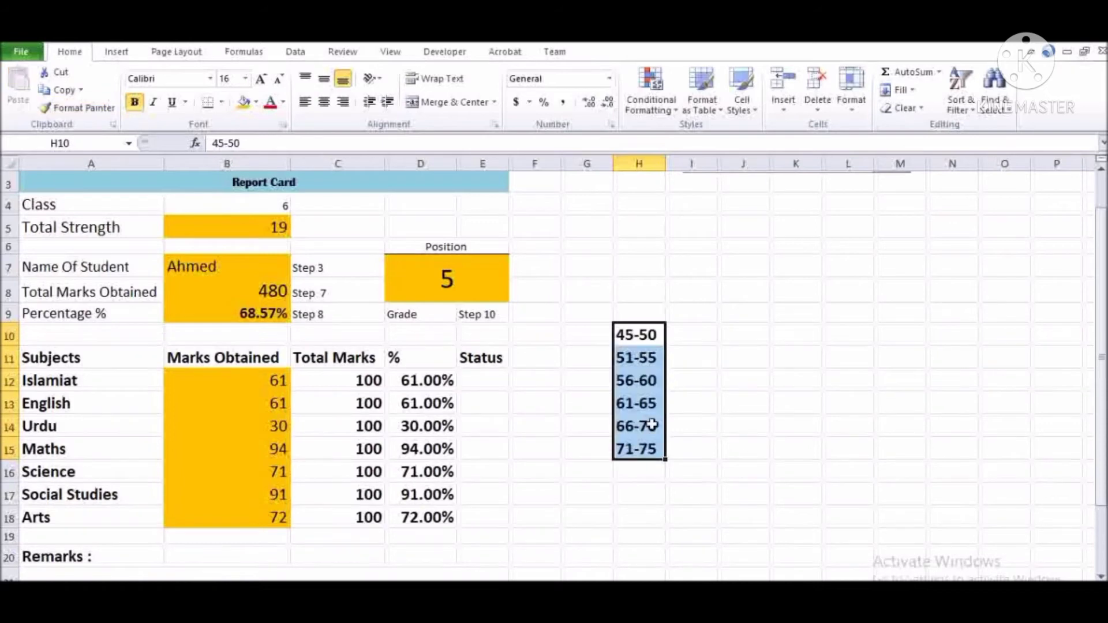
- Enter the grade A1 in I15 for the 71-75 range
left_click(675, 403)
key("Down")
key("Down")
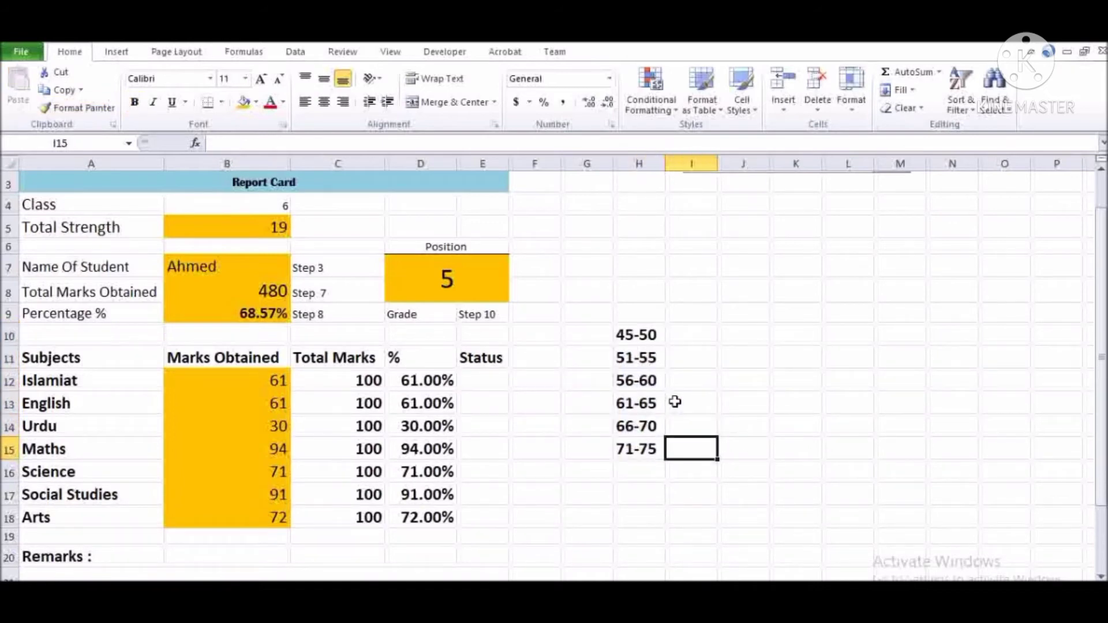
type("A1")
key("Return")
left_click(700, 451)
- Enter the grade A in I14 for the 66-70 range
key("Up")
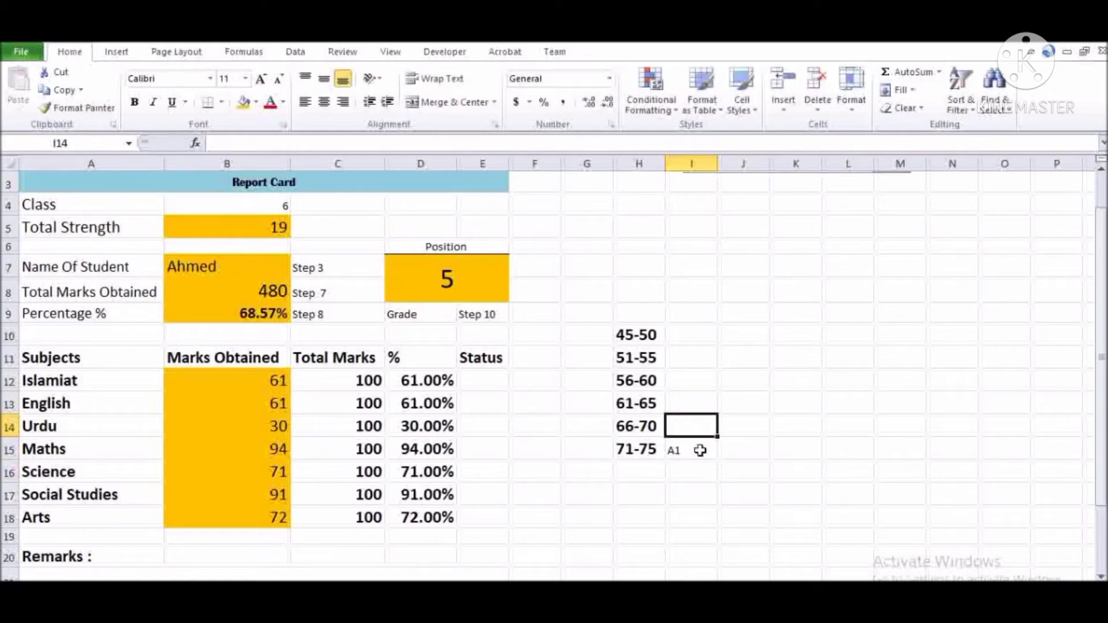
type("A1")
key("Return")
key("Up")
type("A")
key("Return")
key("Up")
key("Up")
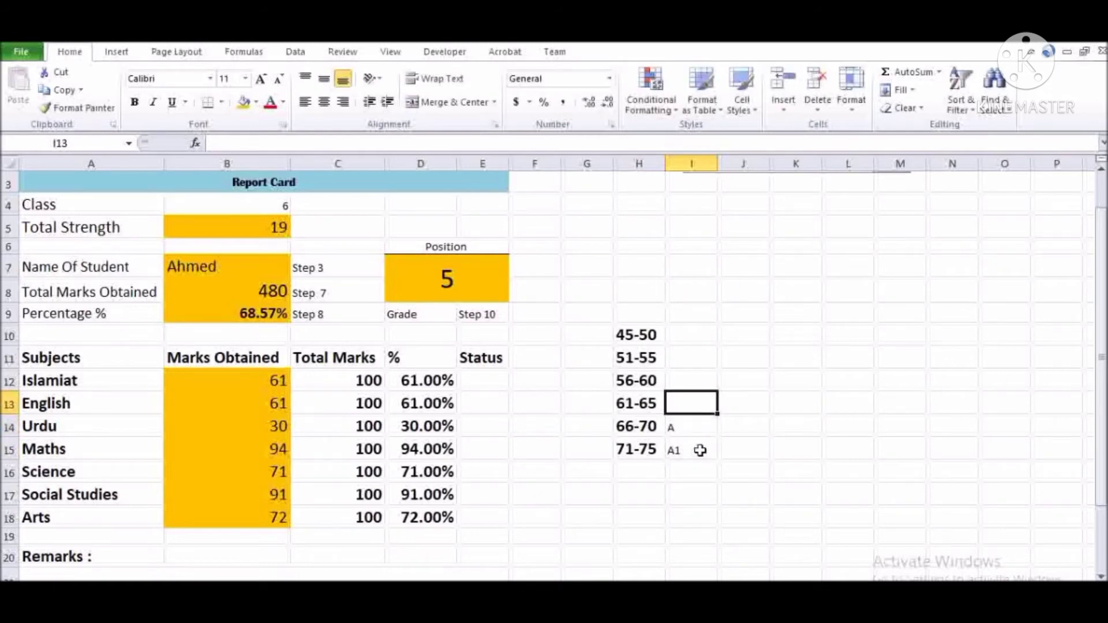
- Enter the grades B in I13 for the 61-65 range and C in I12 for the 56-60 range
type("B")
key("Return")
key("Up")
key("Up")
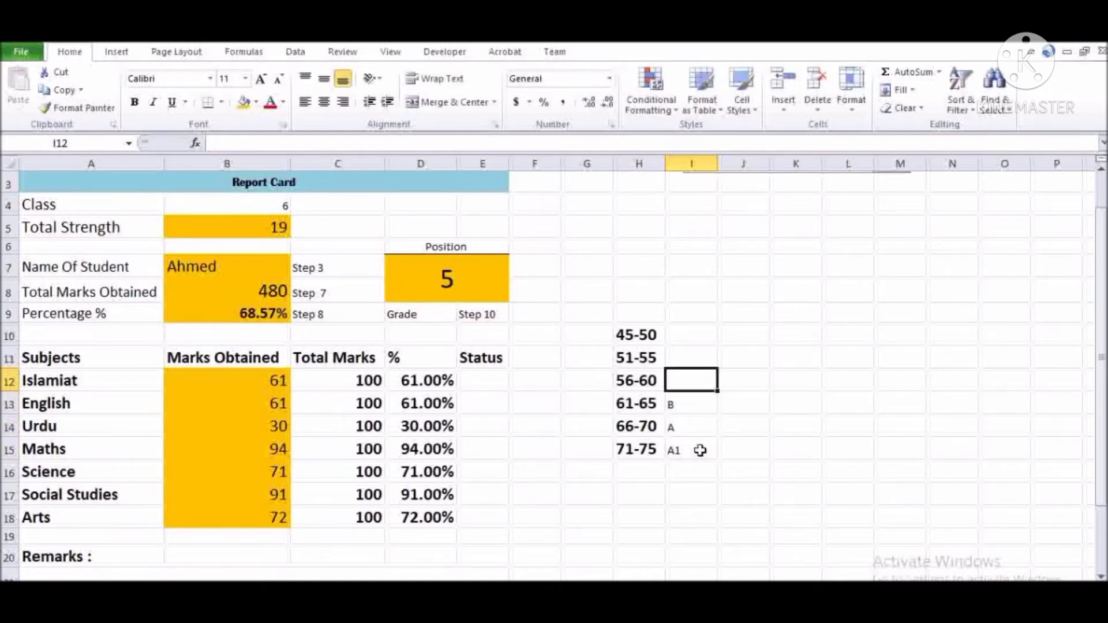
type("C")
key("Return")
key("Up")
key("Up")
- Enter the grades D in I11 for the 51-55 range and E in I10 for the 45-50 range
type("D")
key("Return")
key("Up")
key("Up")
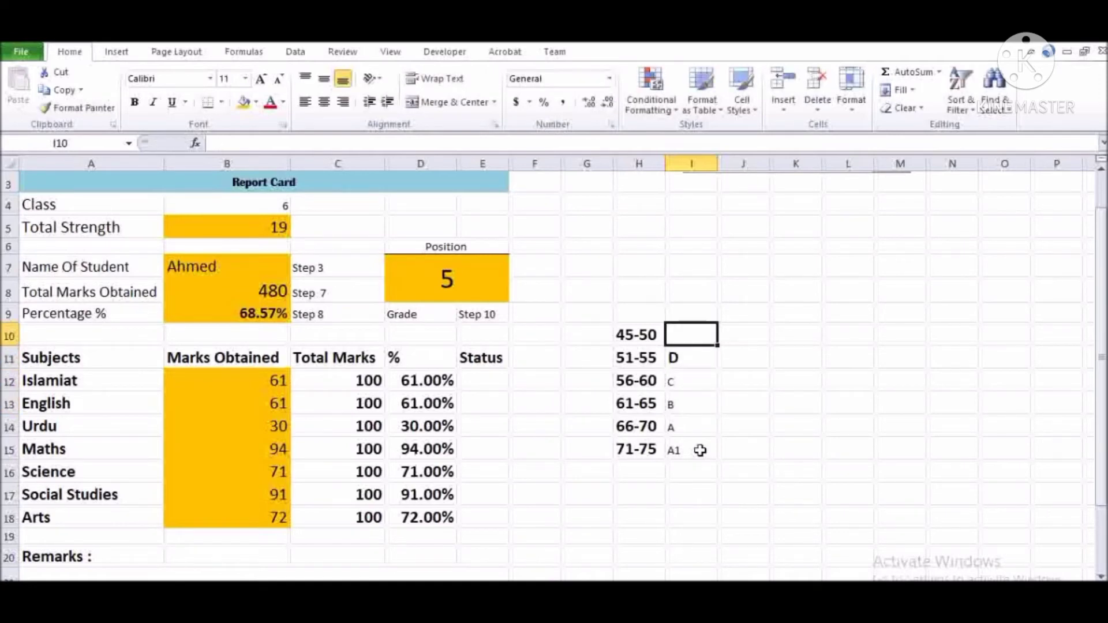
type("E")
key("Return")
- Copy the formatting of I11 to the grades in I10:I15 with Format Painter
key("Up")
key("Down")
left_click(109, 110)
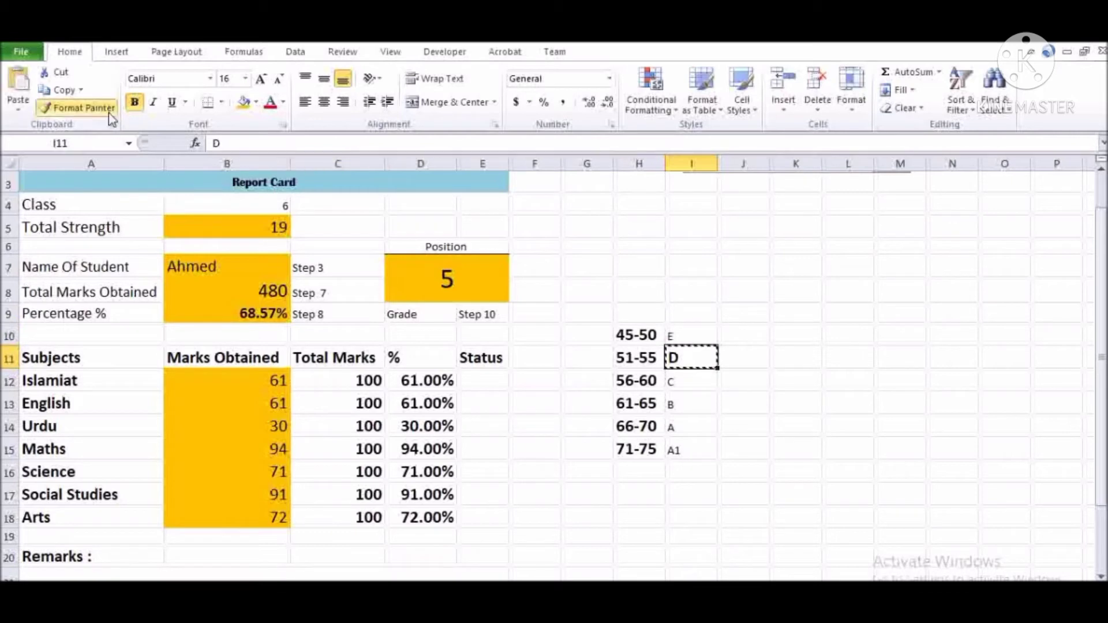
left_click_drag(678, 334, 687, 450)
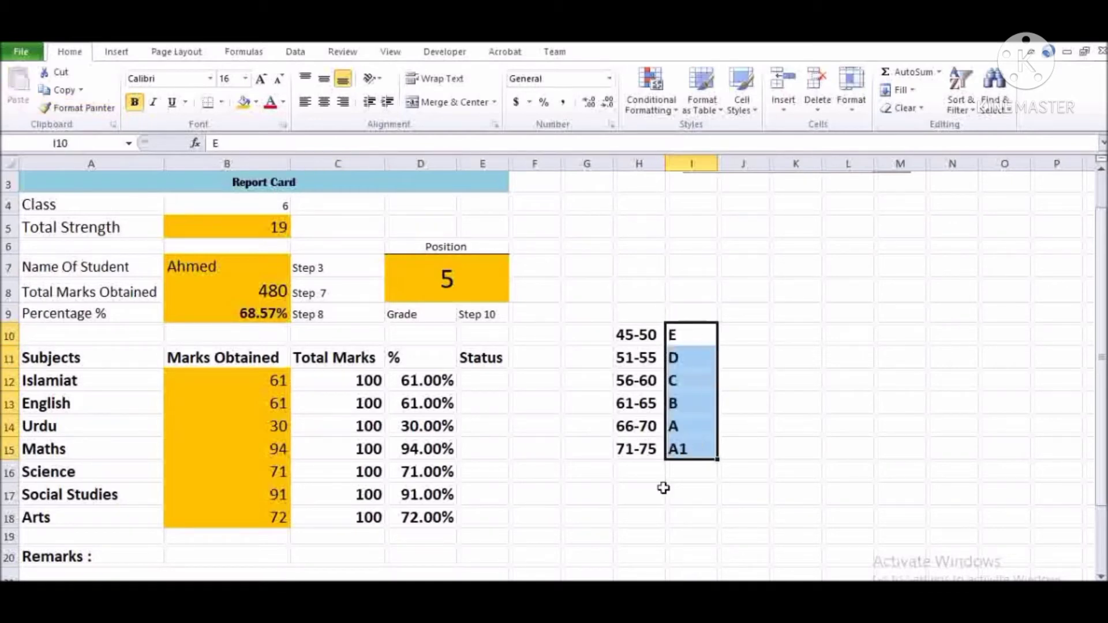
left_click(663, 488)
- Set the Percentage % cell B9 to 46% and return to the empty cell D10 below Grade
key("Up")
key("Up")
key("Up")
key("Up")
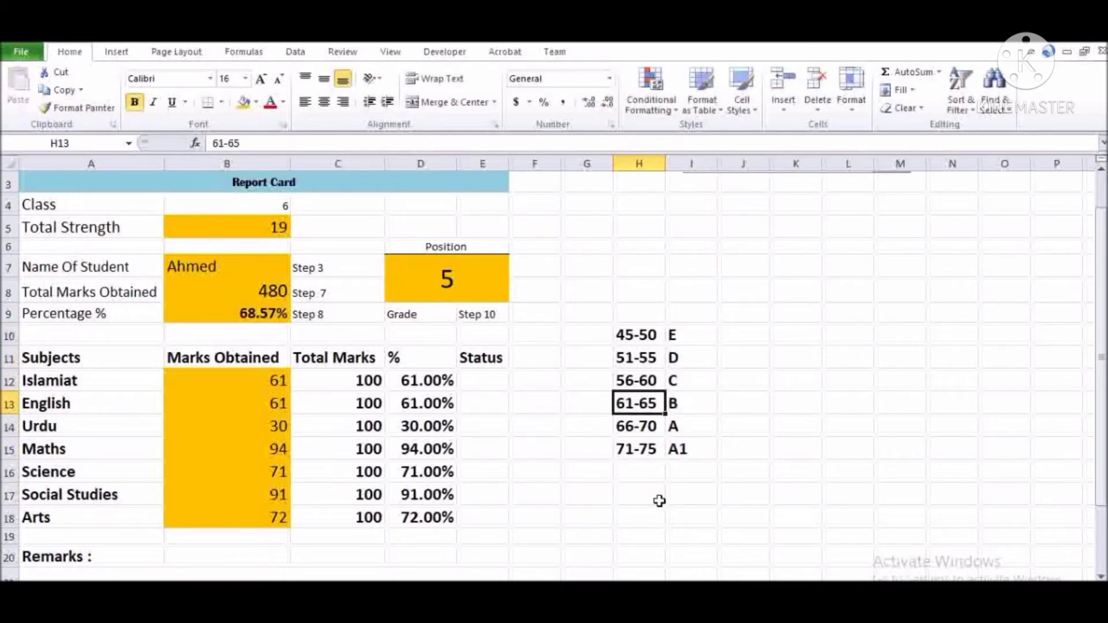
key("Up")
key("Up")
key("Up")
key("Left")
key("Left")
key("Left")
key("Left")
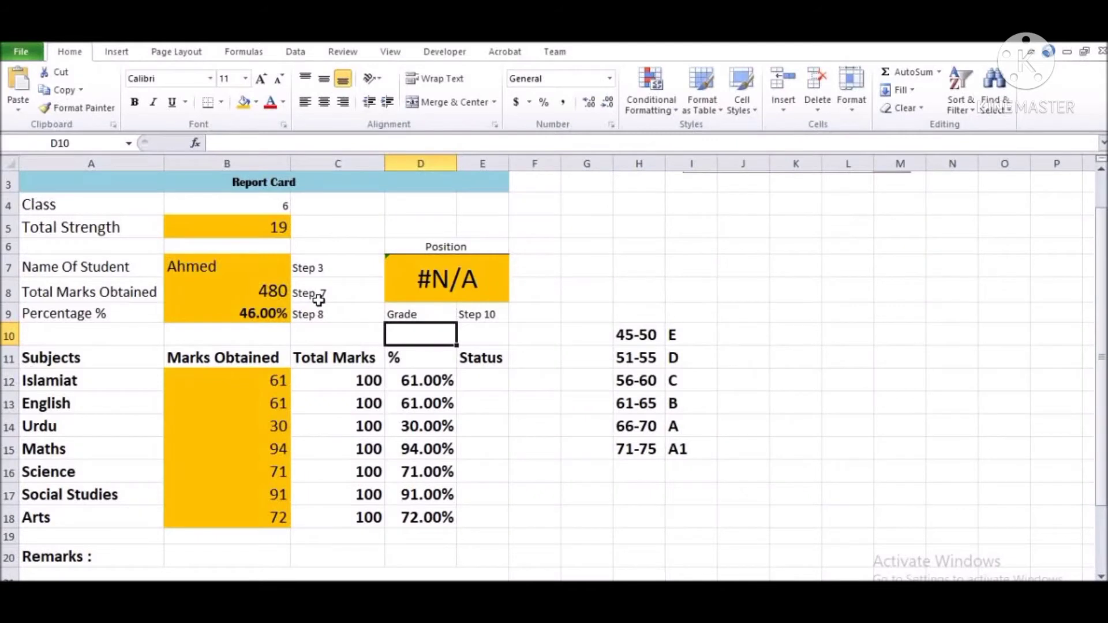
- Examine the percentage ranges and their matching grades in H10:I15
key("Right")
key("Right")
key("Right")
key("Right")
key("shift+Right")
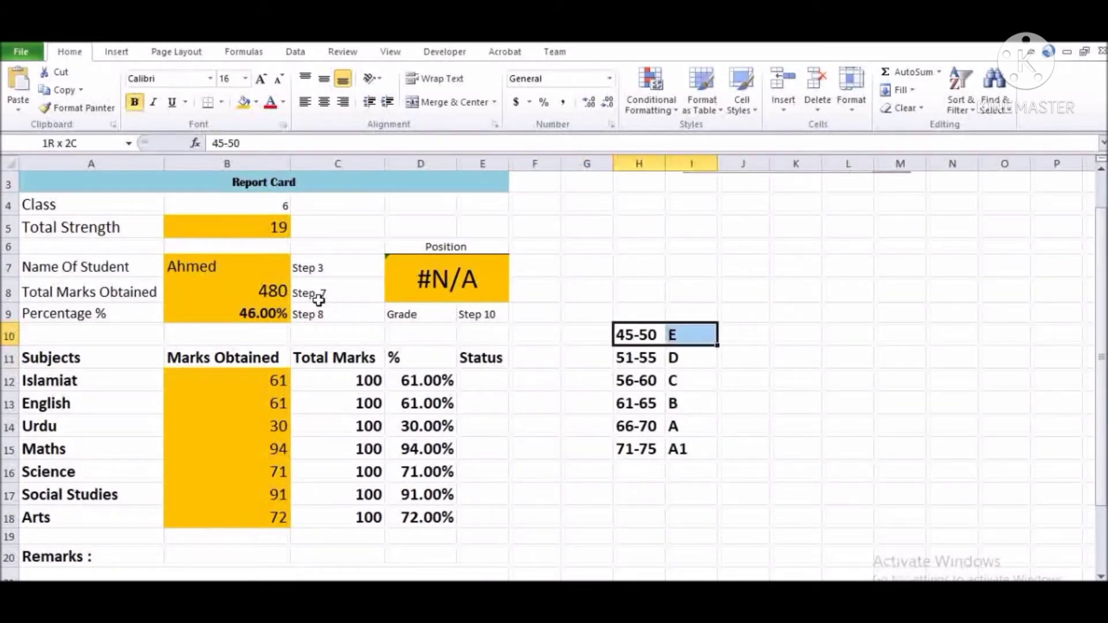
key("shift+Down")
key("shift+Down")
key("shift+Down")
key("shift+Down")
key("shift+Down")
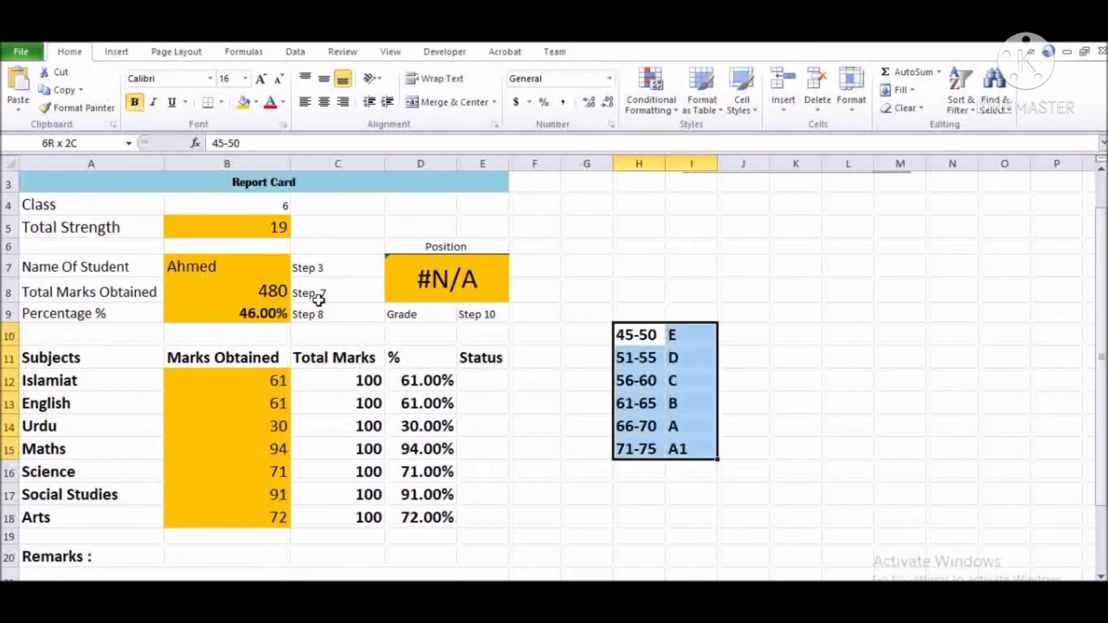
key("Right")
key("Down")
key("Down")
key("Down")
key("Down")
key("Down")
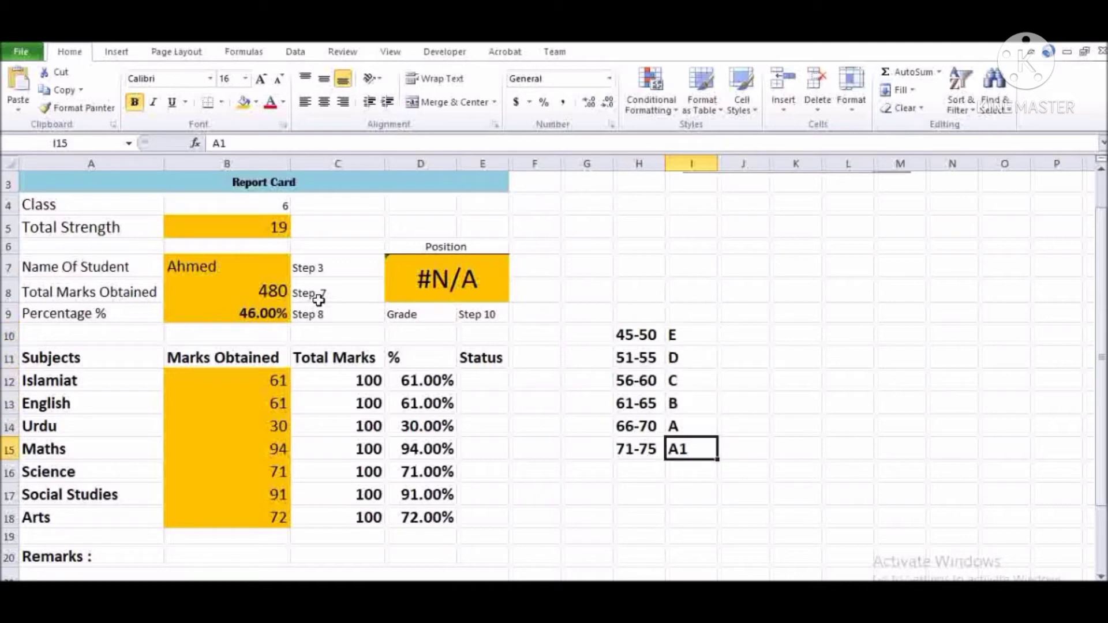
key("Left")
key("Up")
key("Up")
key("Up")
key("Up")
key("Up")
key("Left")
key("Left")
key("Left")
key("Left")
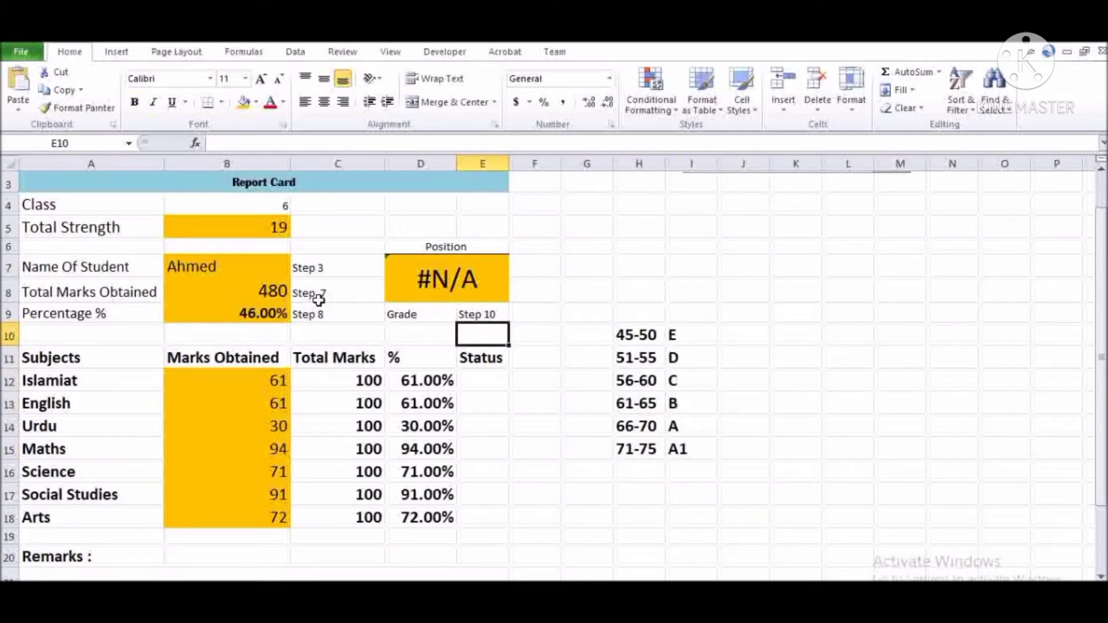
key("Right")
key("Right")
key("Right")
key("Right")
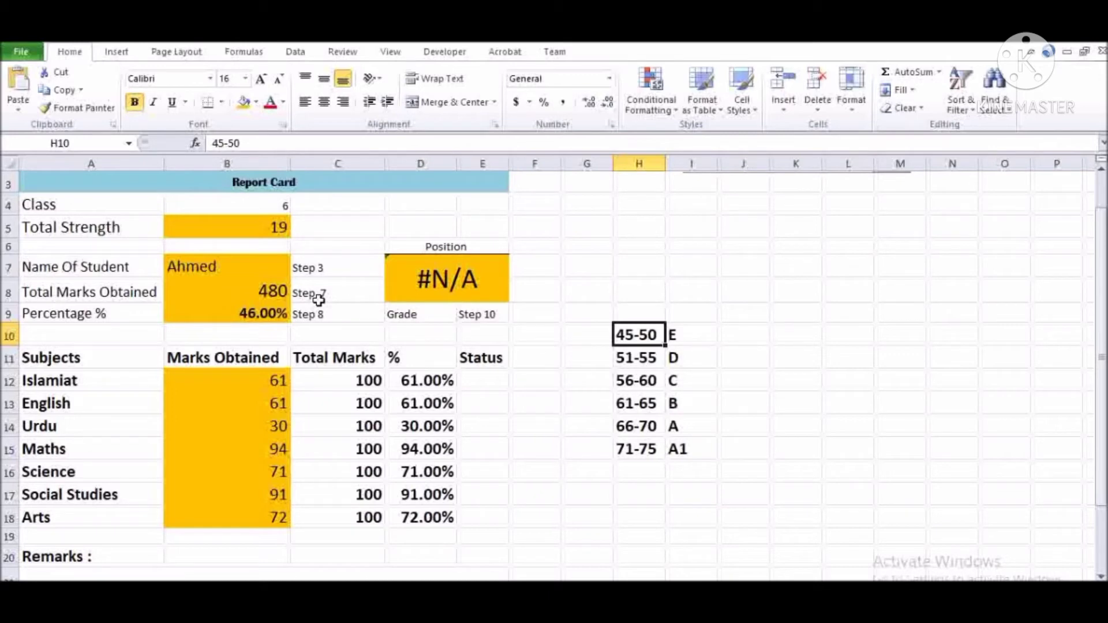
- Start the grade formula in D10 with =if(and(B9>=45,b9<=50),"E",if( for the 45-50 range
key("Left")
key("Left")
key("Left")
key("Left")
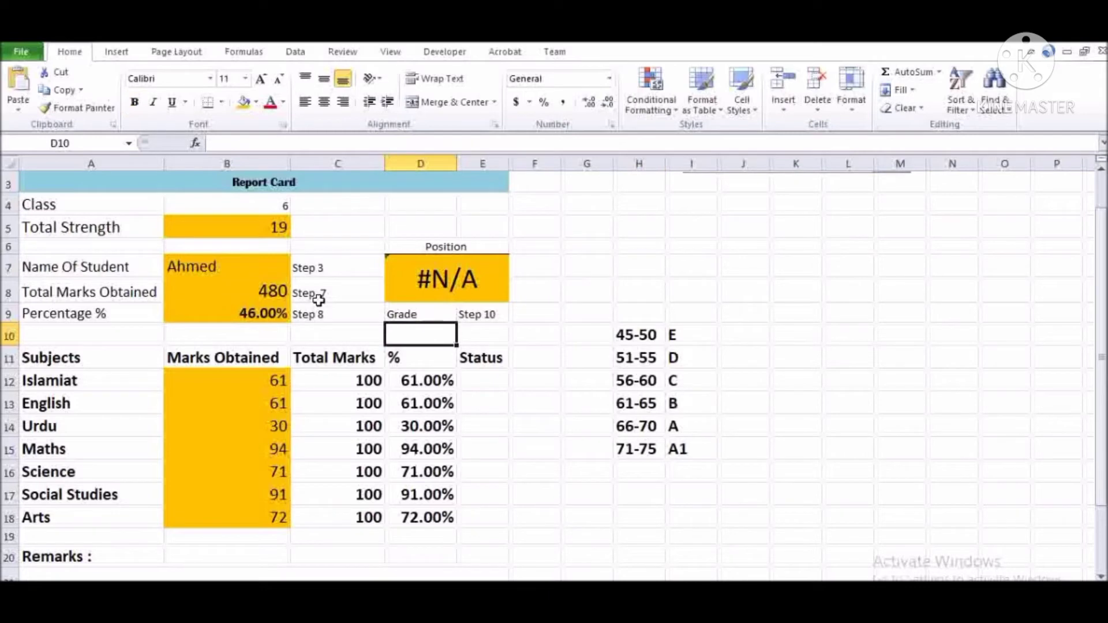
type("=if")
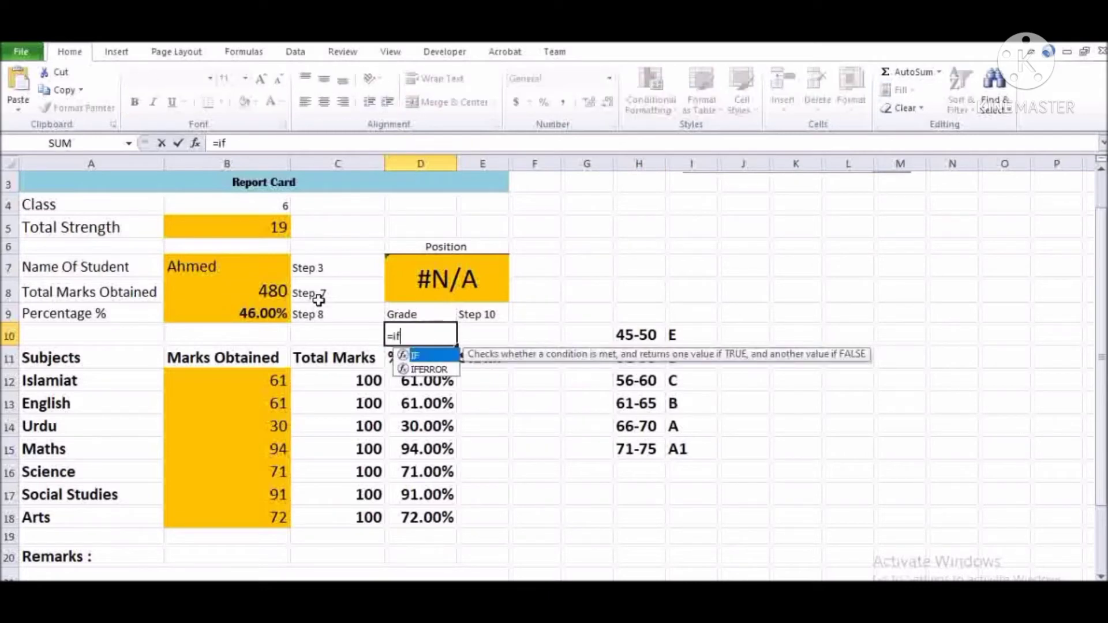
type("(and")
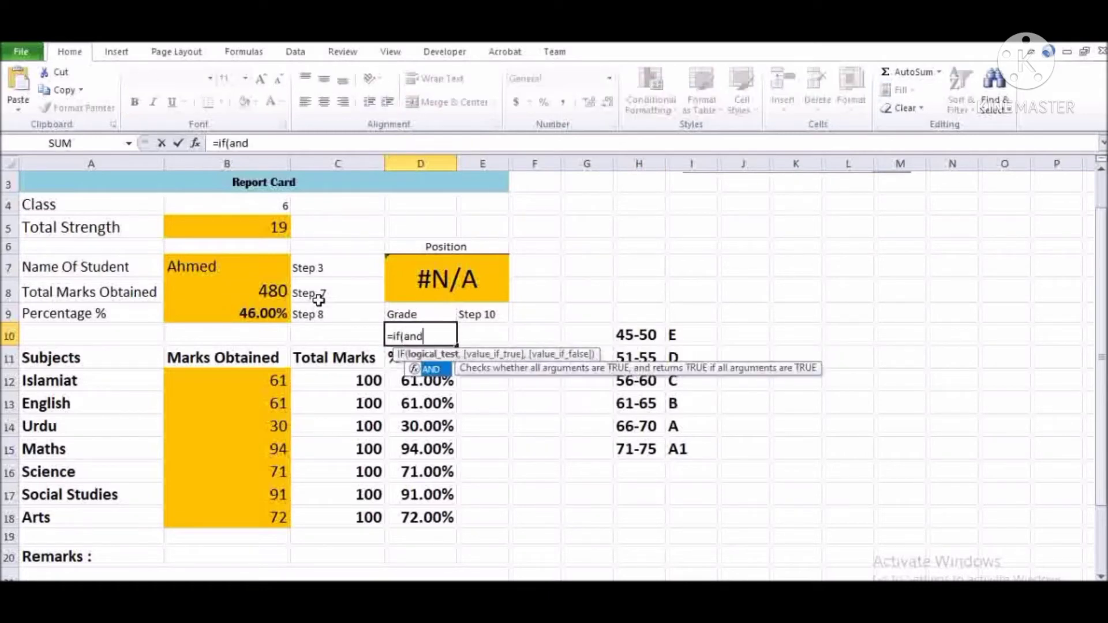
type("(")
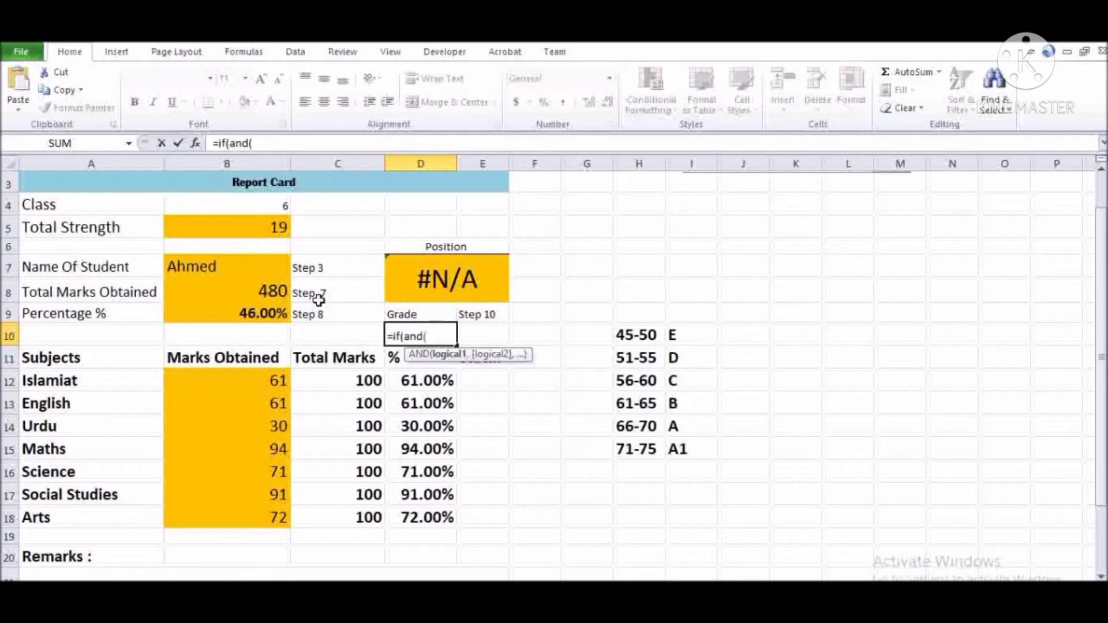
left_click(267, 315)
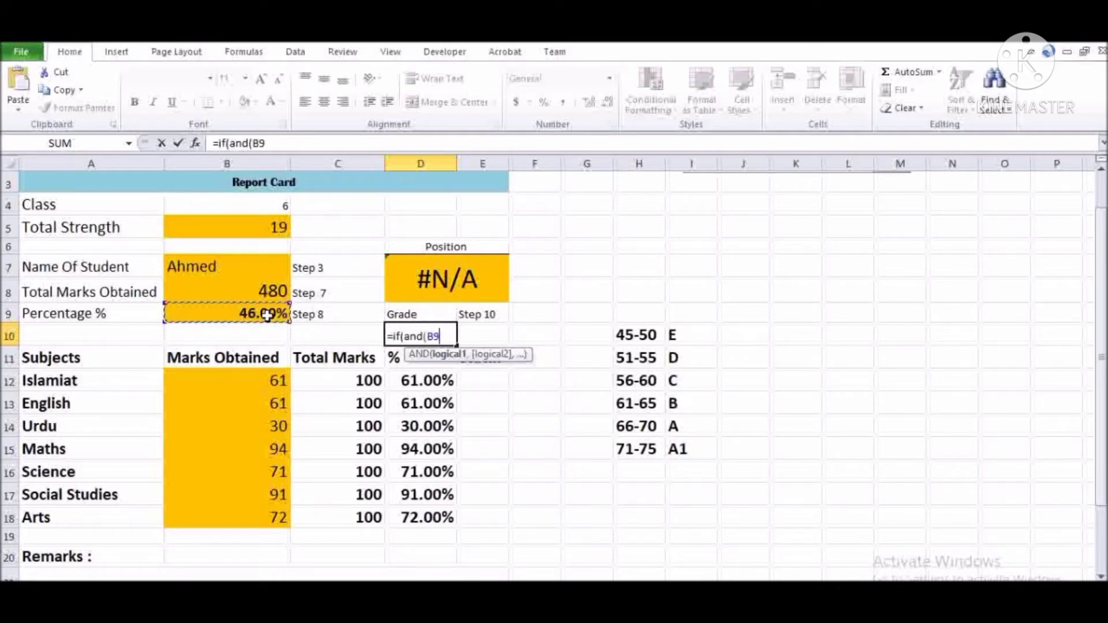
type(">=45,")
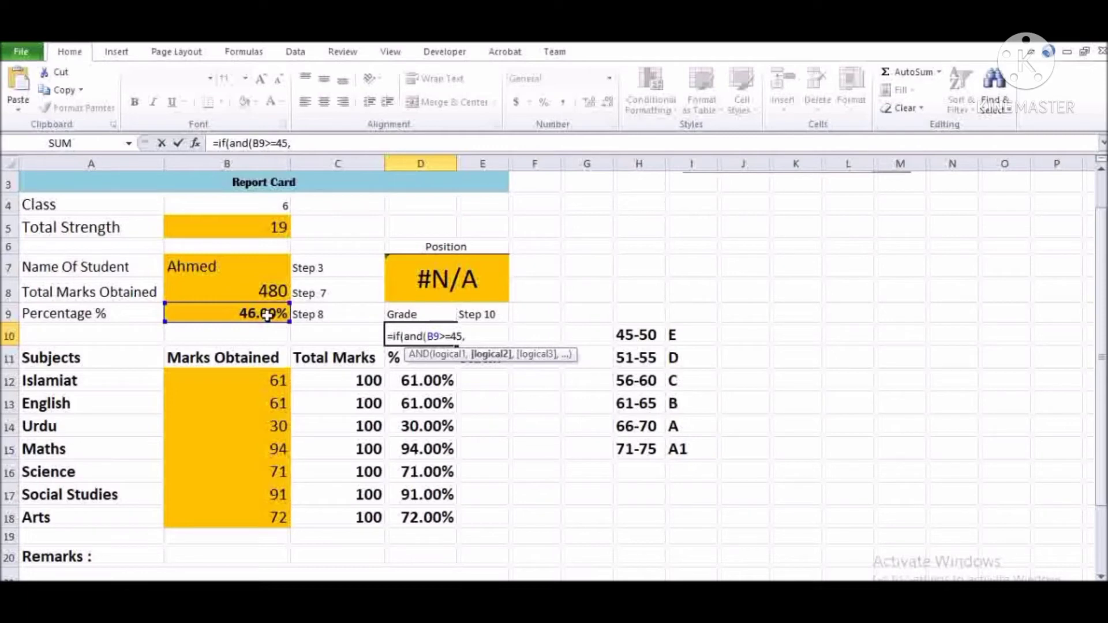
type("b9<=50")
type(")")
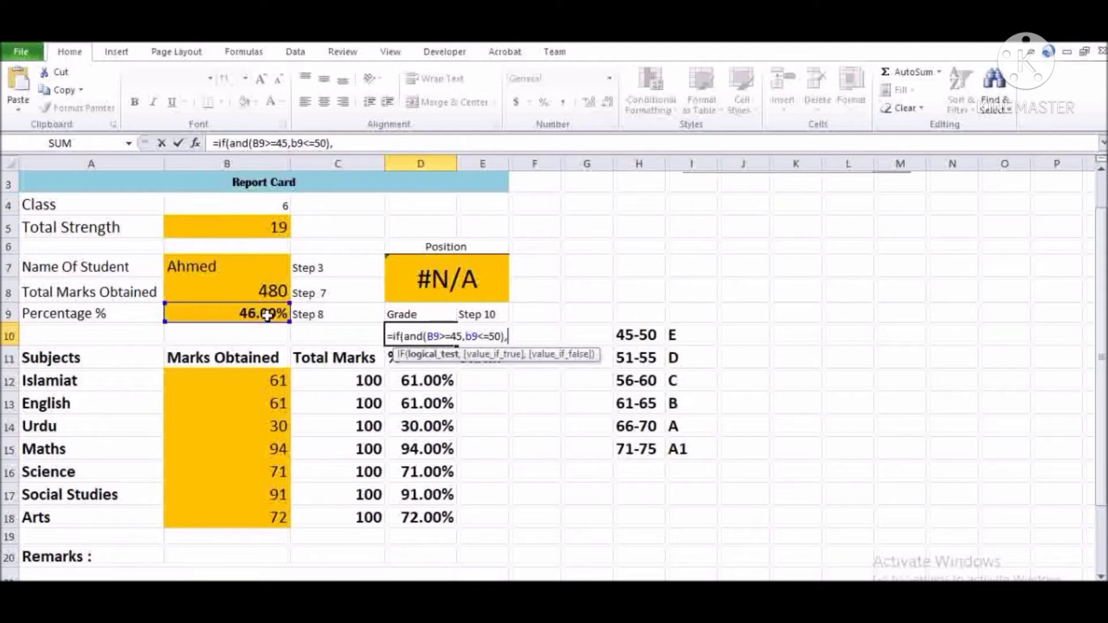
type(",\"")
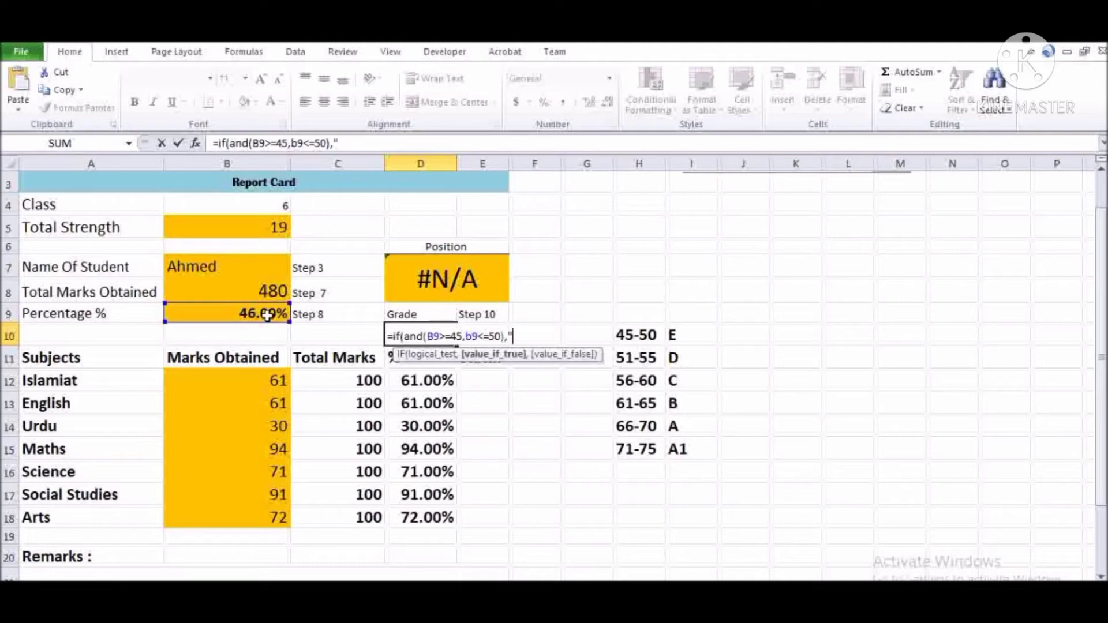
type("E\",if(")
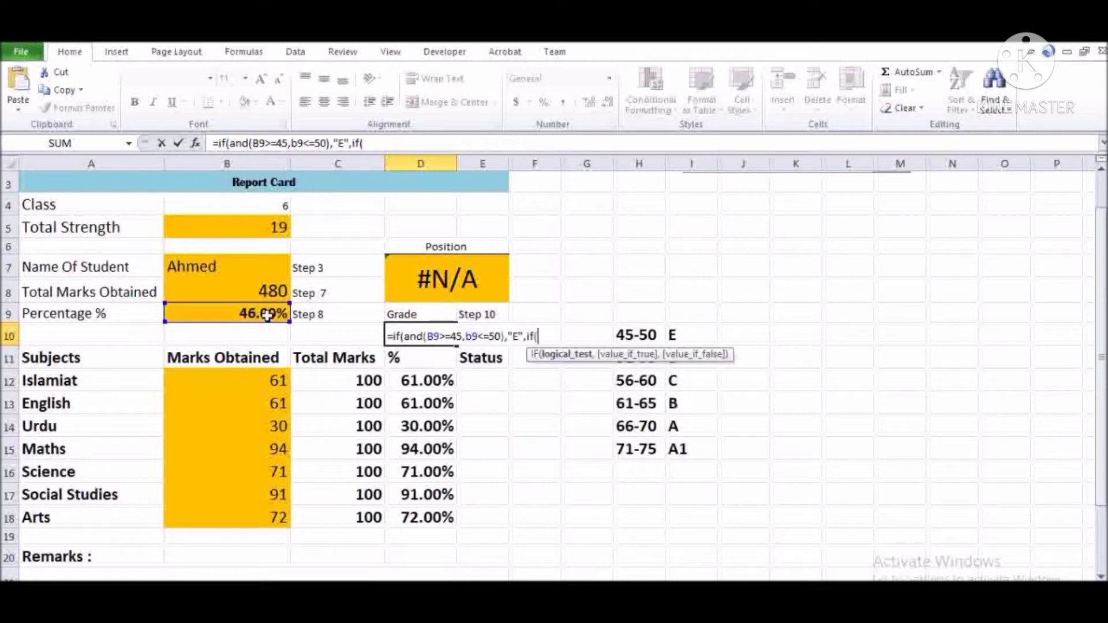
- Add and( to the nested IF in D10 and append a copy of the first condition, B9>=45,b9<=50),"E"
type("and")
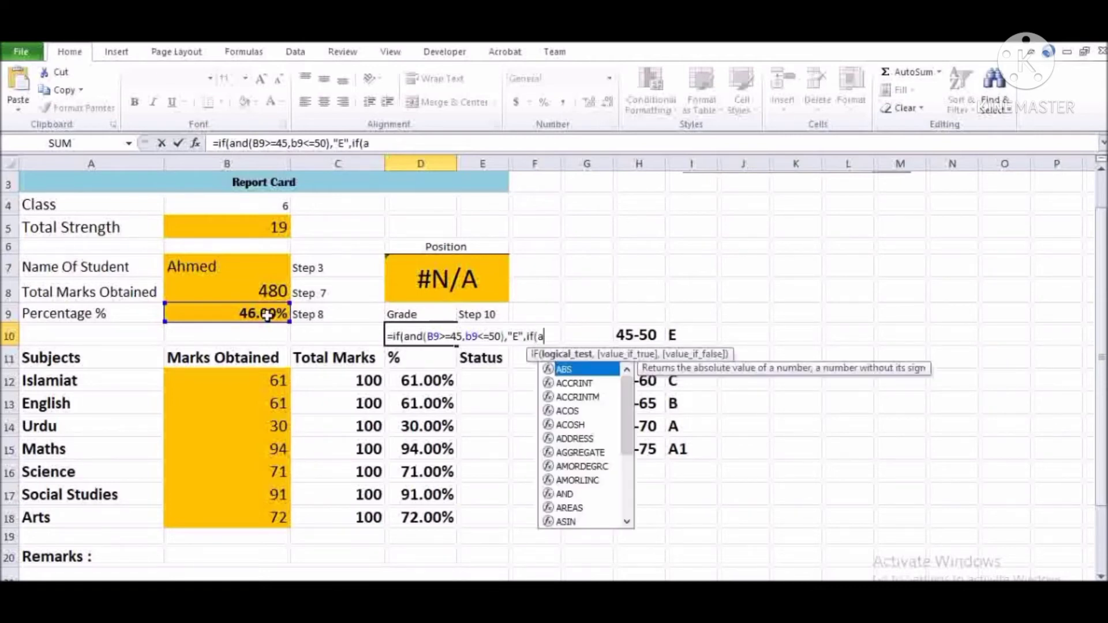
type("(")
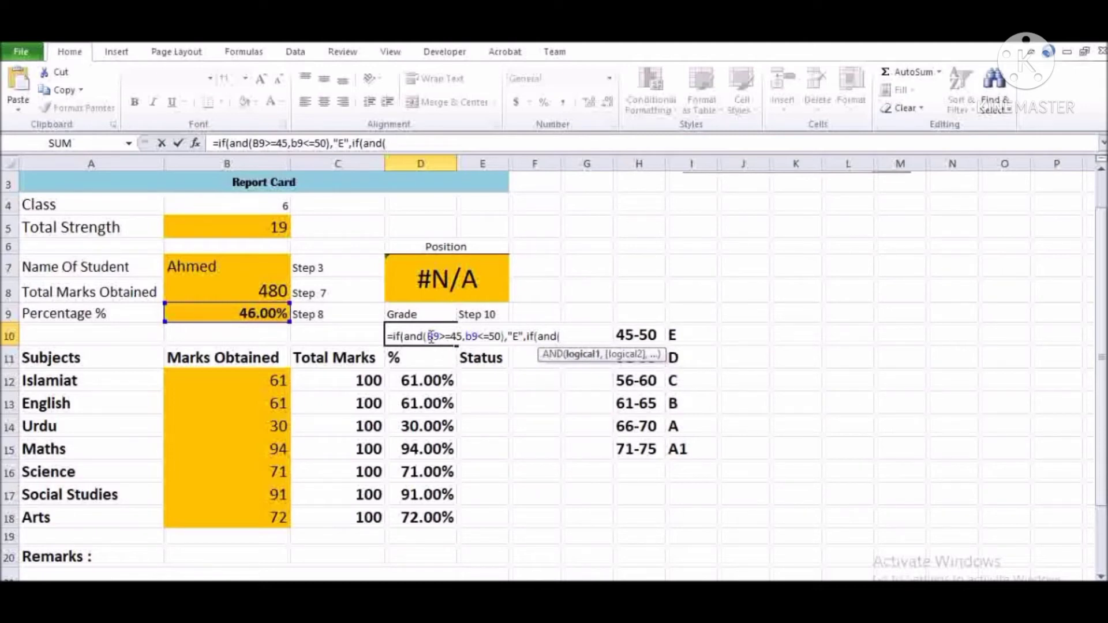
left_click_drag(428, 337, 525, 349)
key("ctrl+c")
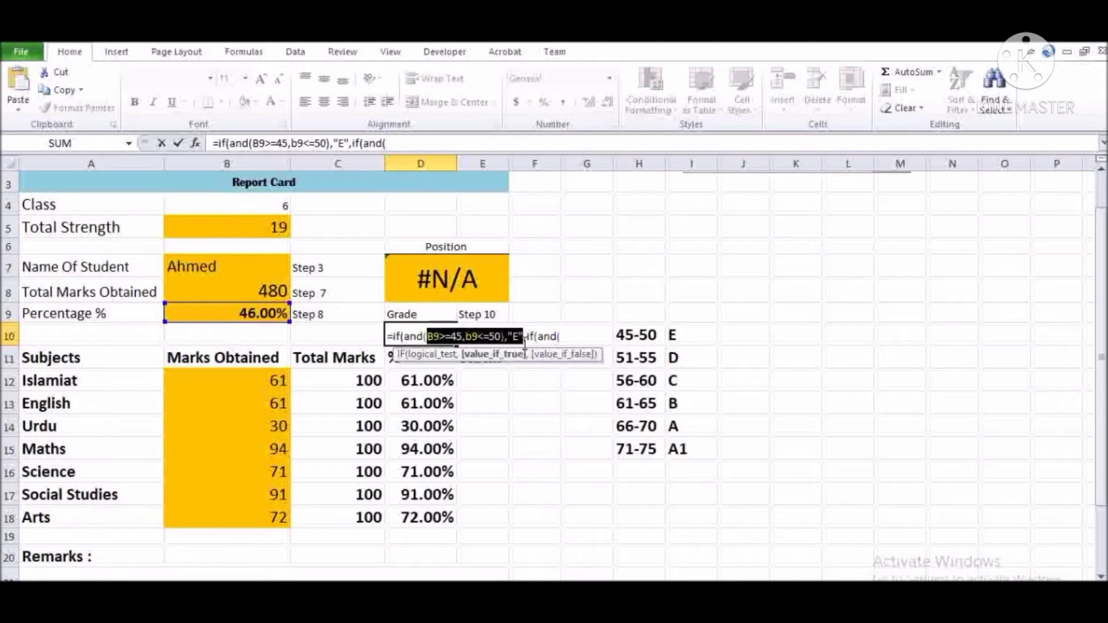
left_click(571, 337)
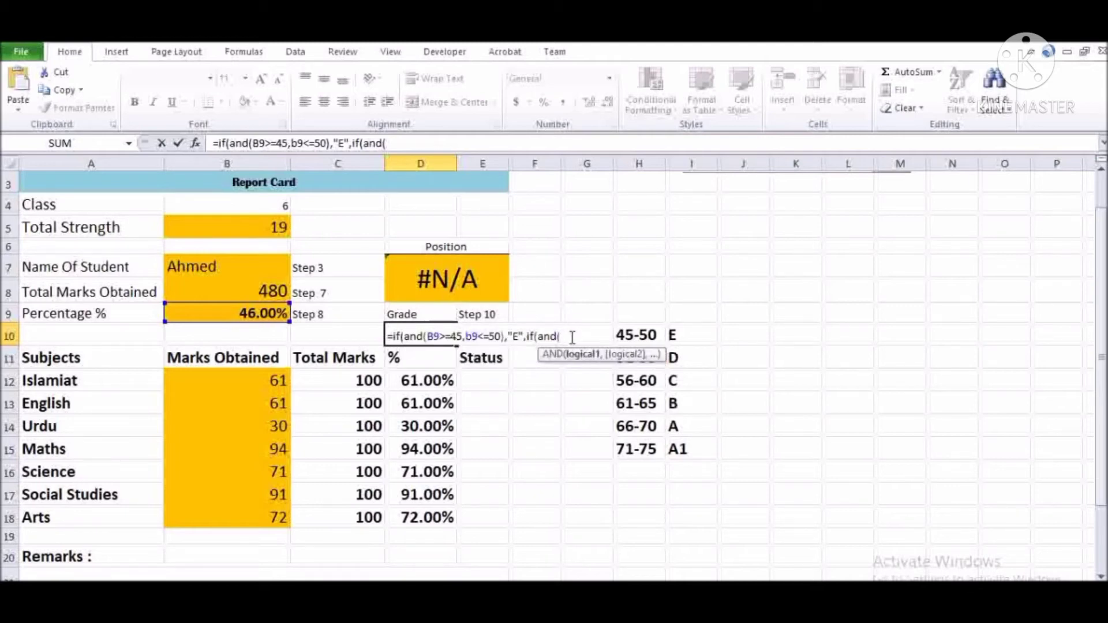
key("ctrl+v")
- Set the lower limit in the second IF condition of the D10 formula to B9>=51
key("Left")
key("Left")
key("Left")
key("Left")
key("Left")
key("Left")
key("Left")
key("Left")
key("Left")
key("Left")
key("Left")
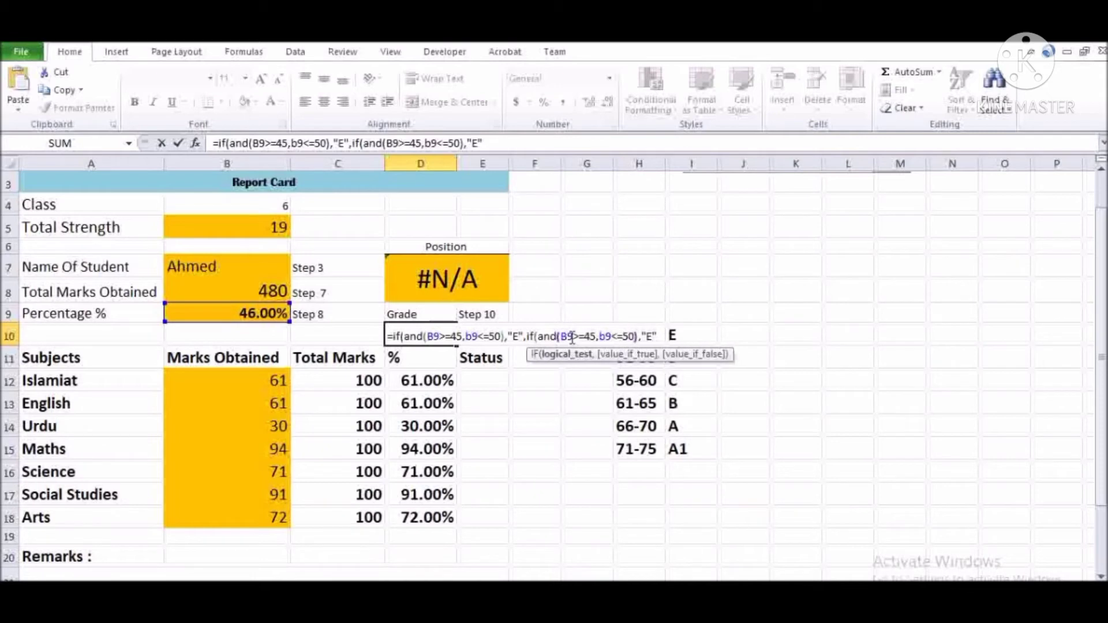
key("Left")
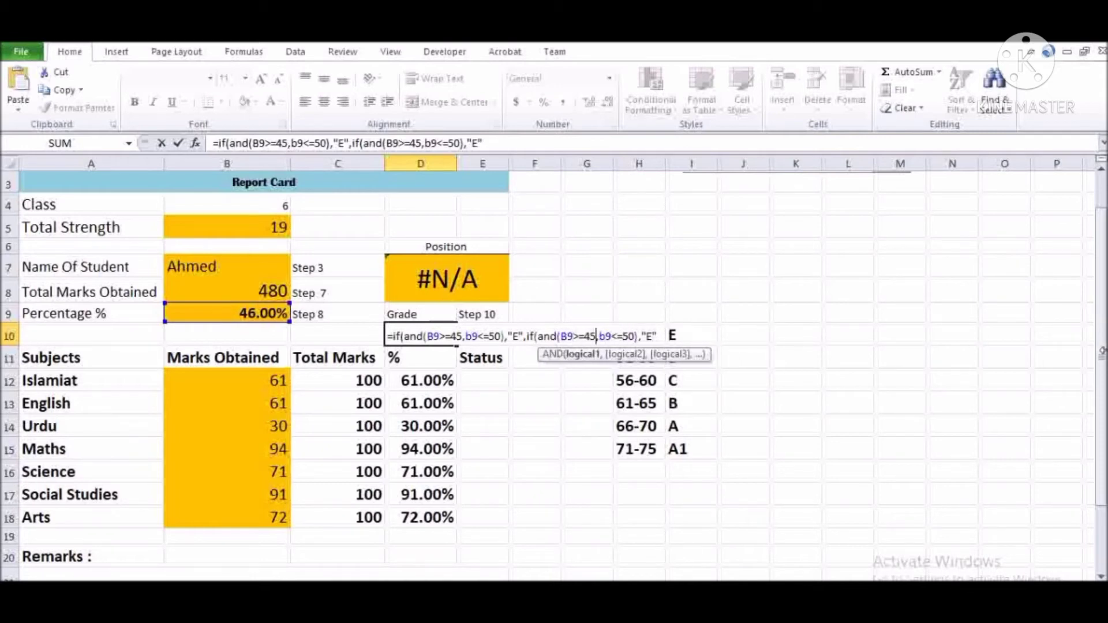
left_click_drag(1102, 385, 1104, 412)
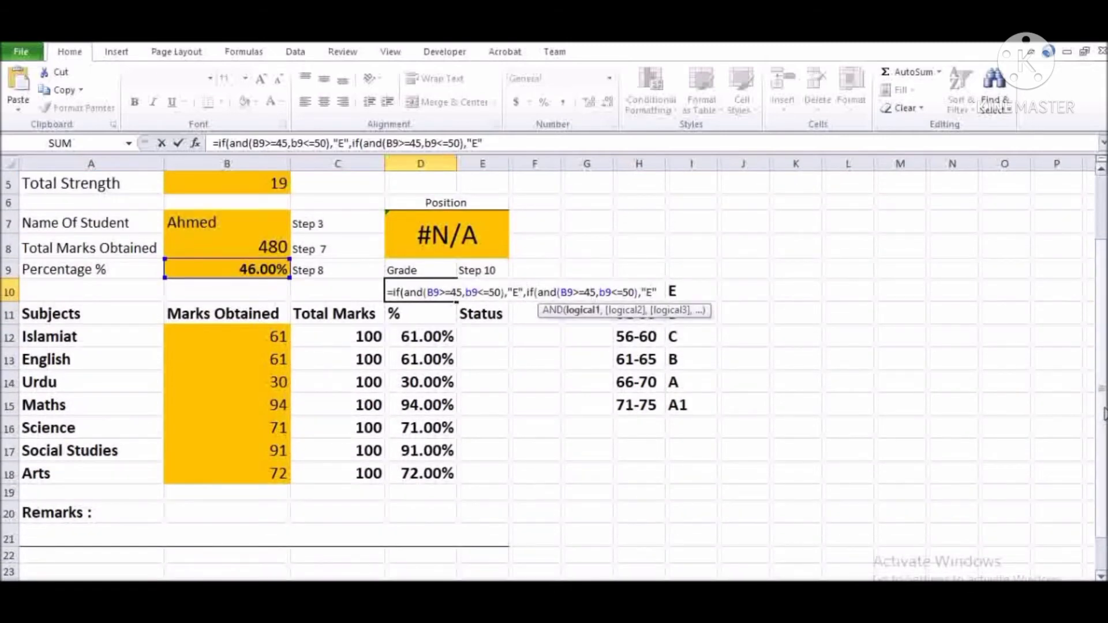
key("Right")
key("BackSpace")
key("BackSpace")
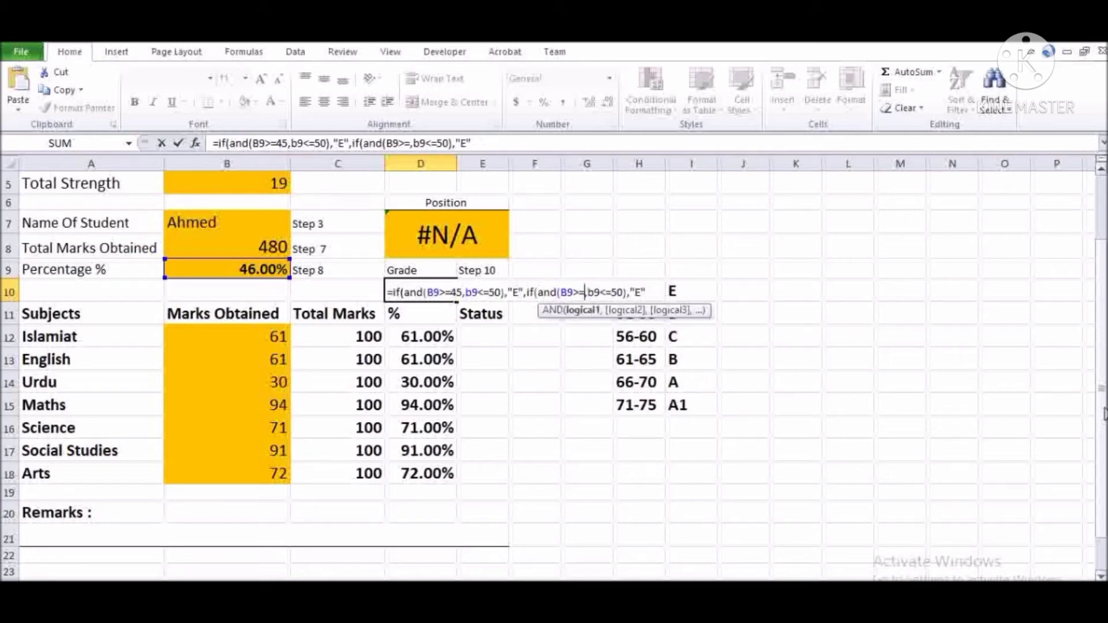
type("50")
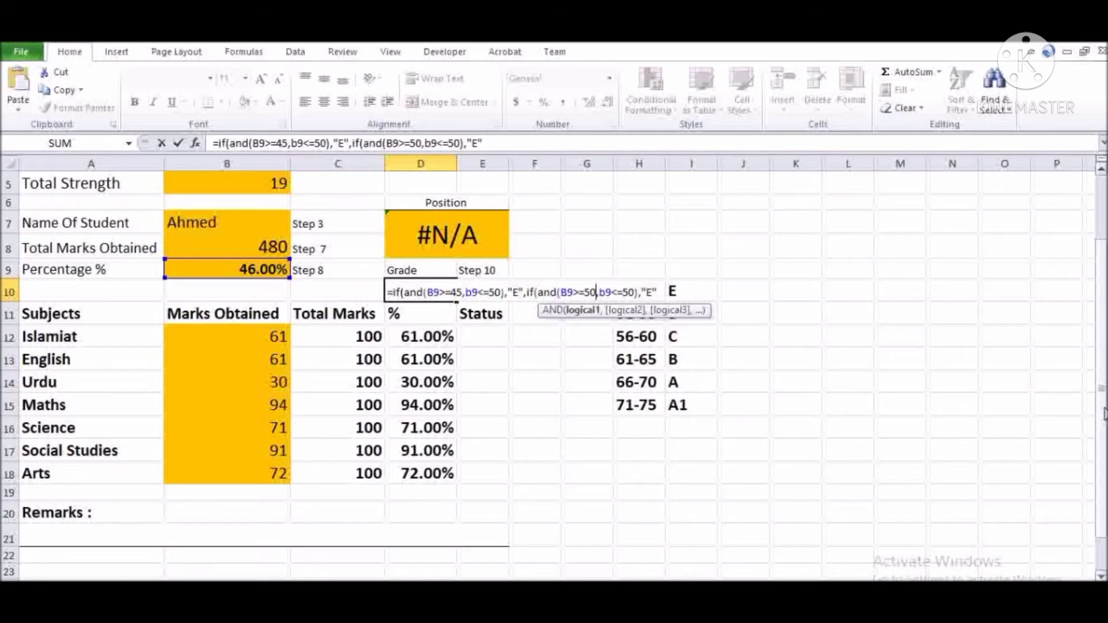
key("Right")
key("Right")
key("Right")
key("Right")
key("Left")
key("Left")
key("BackSpace")
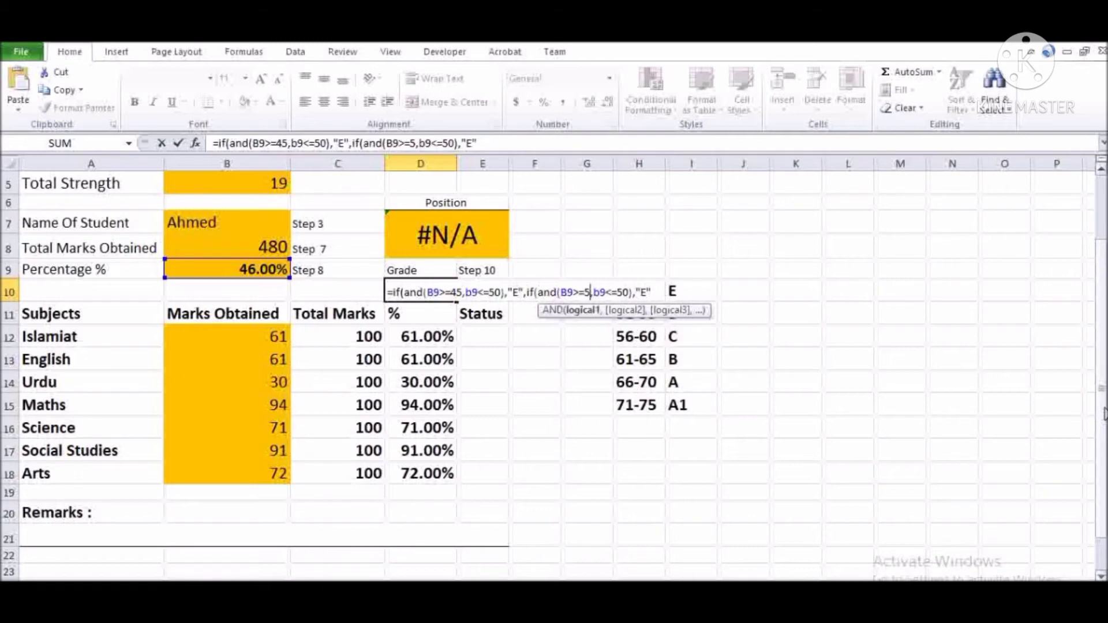
type("1")
- Set the second condition's upper limit to b9<=55 and its returned grade to "D"
key("Right")
key("Right")
key("Right")
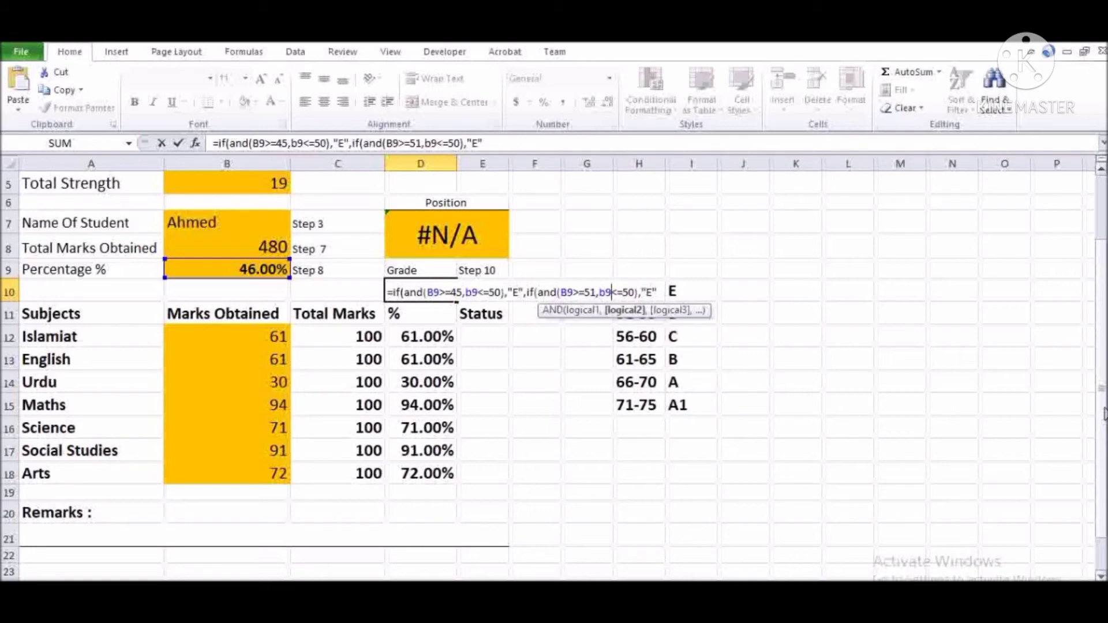
key("Right")
key("Right")
key("Right")
key("Right")
key("BackSpace")
key("BackSpace")
type("44")
key("BackSpace")
key("BackSpace")
type("55")
key("Right")
key("Right")
key("Right")
key("Right")
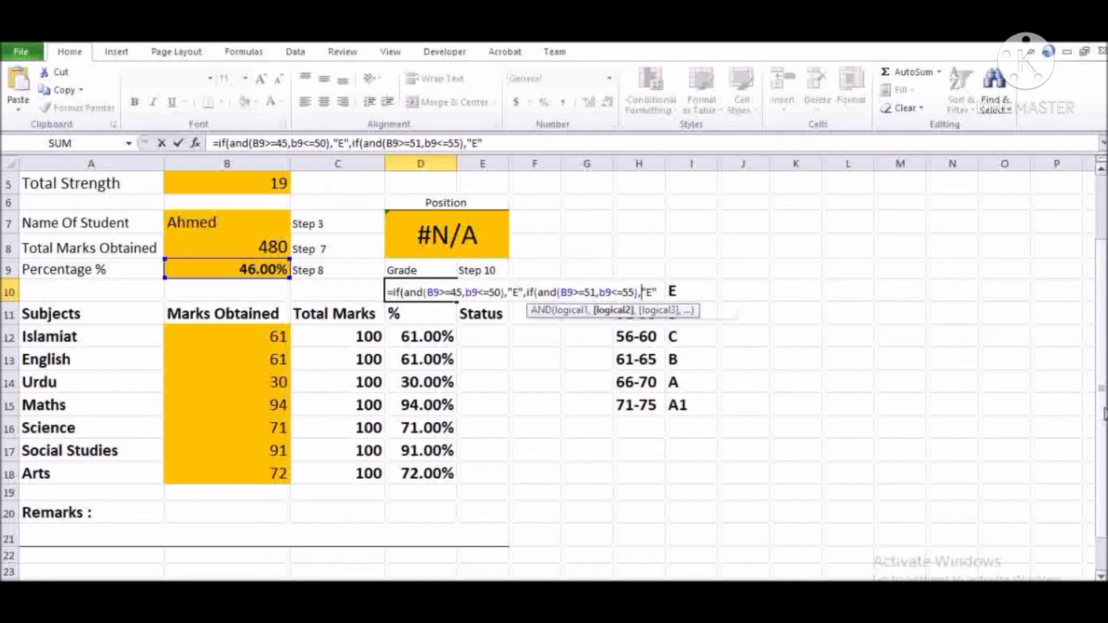
key("BackSpace")
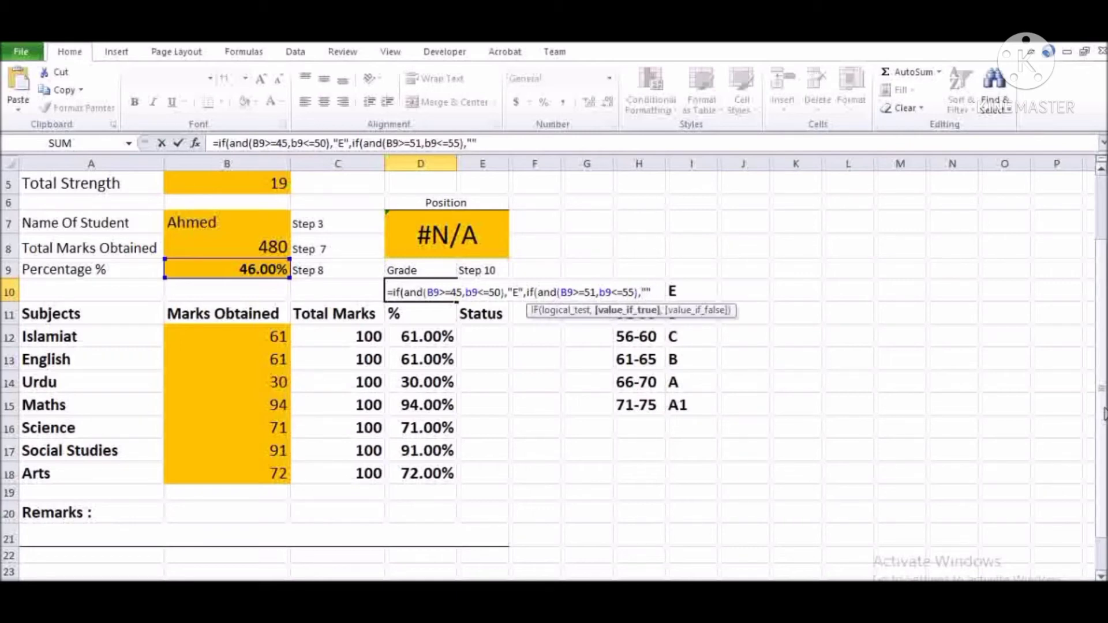
type("D")
- Copy the segment ,if(and(B9>=51,b9<=55),"D" and paste it at the end of the D10 formula
key("shift+Left")
key("shift+Left")
key("shift+Left")
key("shift+Left")
key("shift+Left")
key("shift+Left")
key("shift+Left")
key("shift+Left")
key("shift+Left")
key("shift+Left")
key("shift+Left")
key("shift+Left")
key("shift+Left")
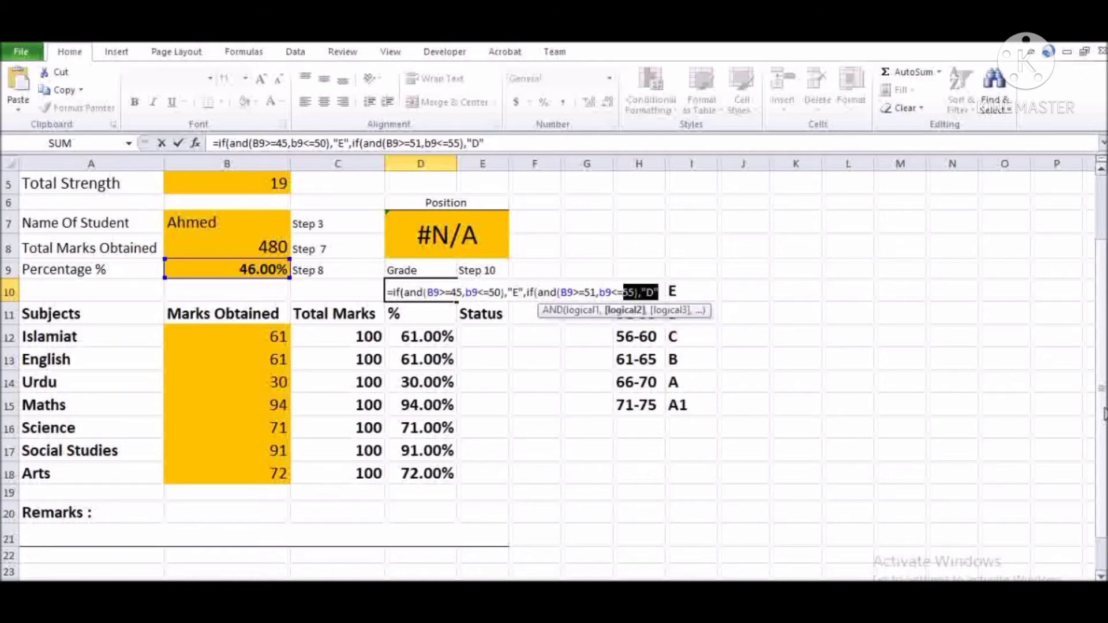
key("shift+Left")
key("shift+Left")
key("shift+Left")
key("shift+Left")
key("shift+Left")
key("shift+Left")
key("shift+Left")
key("shift+Left")
key("shift+Left")
key("shift+Left")
key("shift+Left")
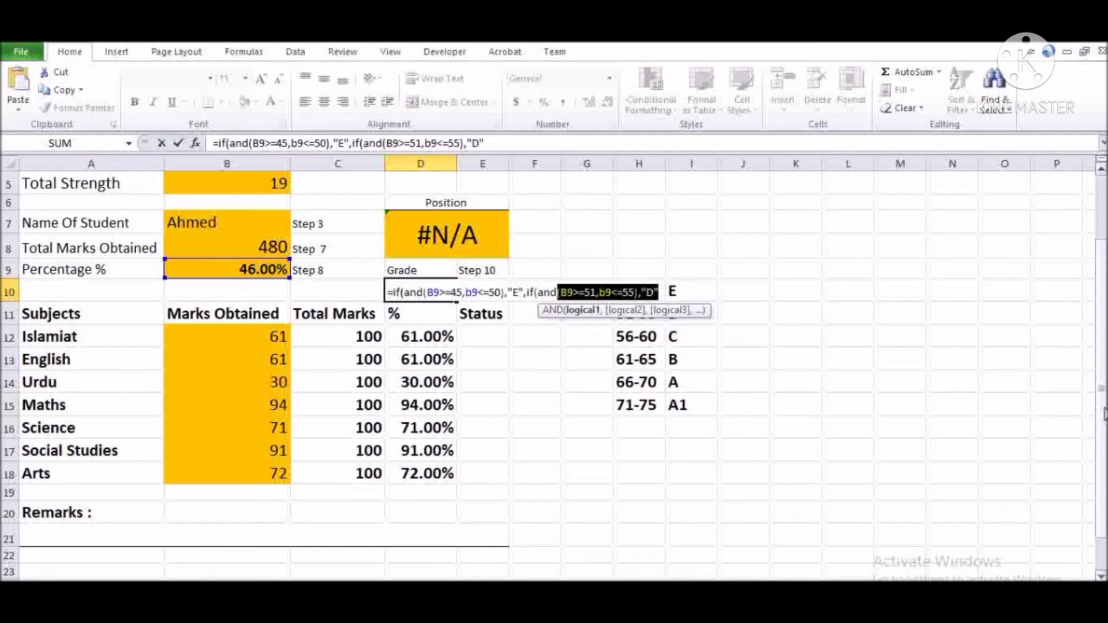
key("shift+Left")
key("shift+Left")
key("ctrl+c")
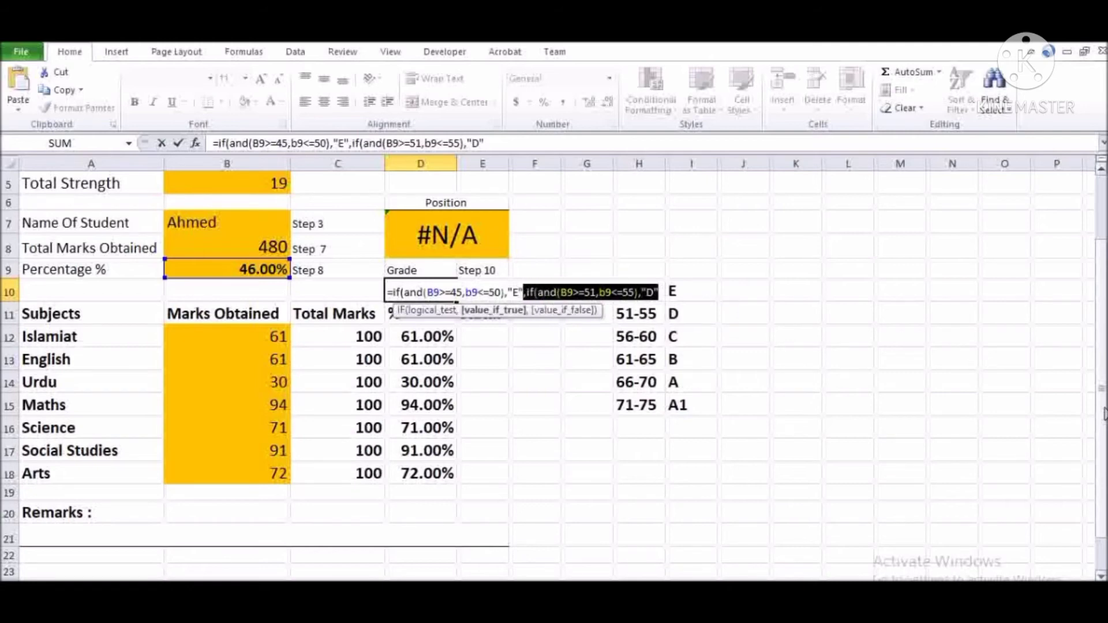
key("Right")
key("Right")
key("Right")
key("Right")
key("Right")
key("Right")
key("Right")
key("Right")
key("Right")
key("Right")
key("Right")
key("Right")
key("Right")
key("Right")
key("Right")
key("Right")
key("Right")
key("Right")
key("Right")
key("Right")
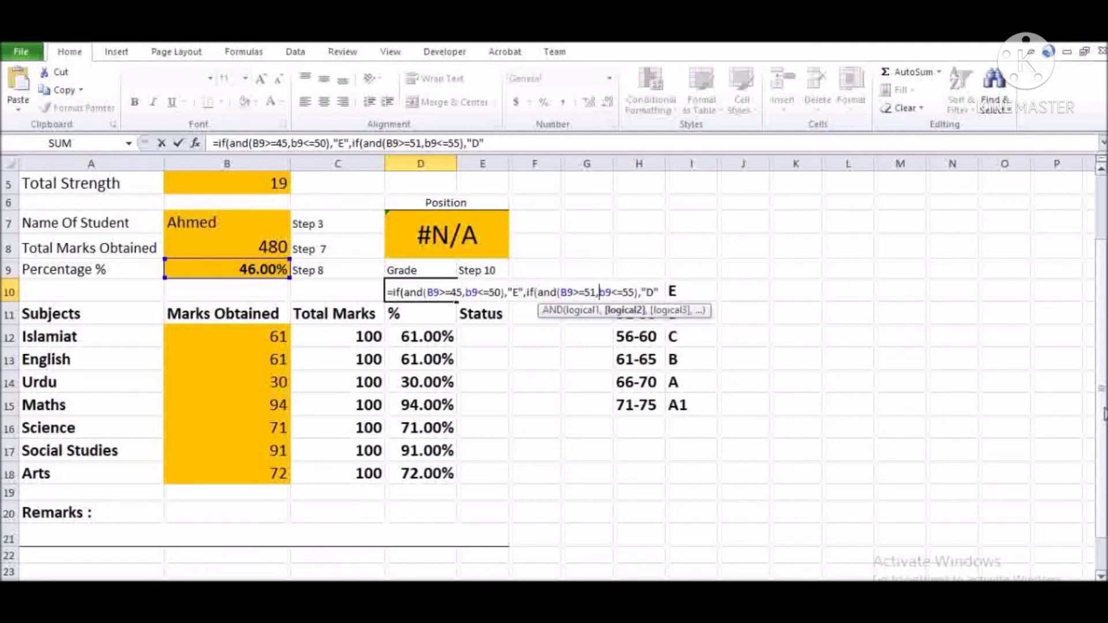
key("Right")
key("Right")
key("Right")
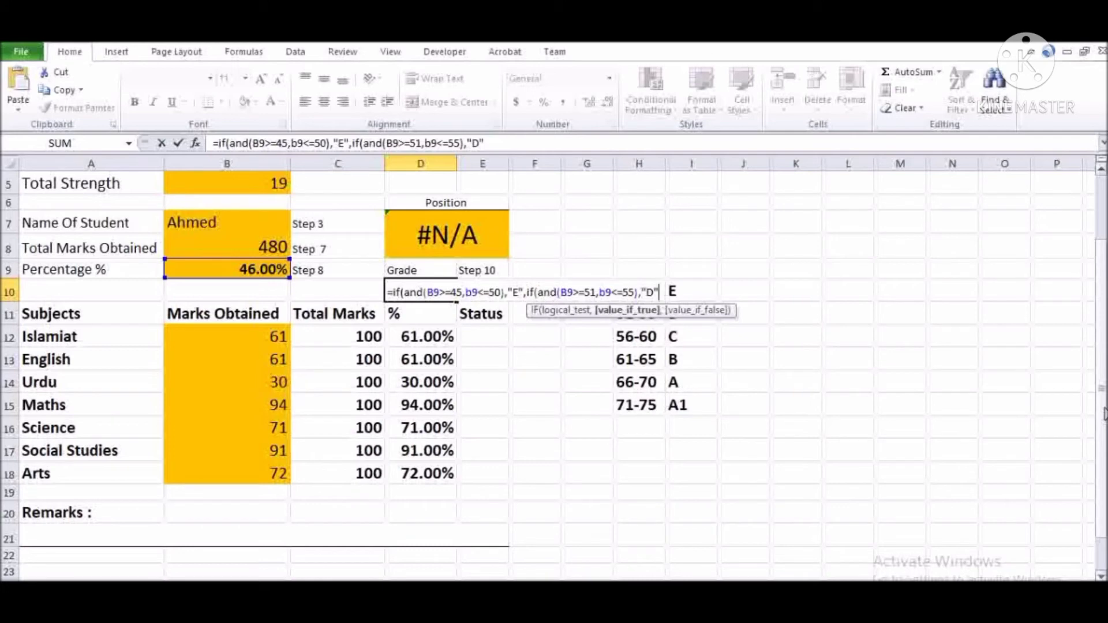
key("ctrl+v")
- Set the lower limit in the third IF condition of the D10 formula to B9>=56
key("Left")
key("Left")
key("Left")
key("Left")
key("Left")
key("Left")
key("Left")
key("Left")
key("Left")
key("Left")
key("Left")
key("Left")
key("Left")
key("Left")
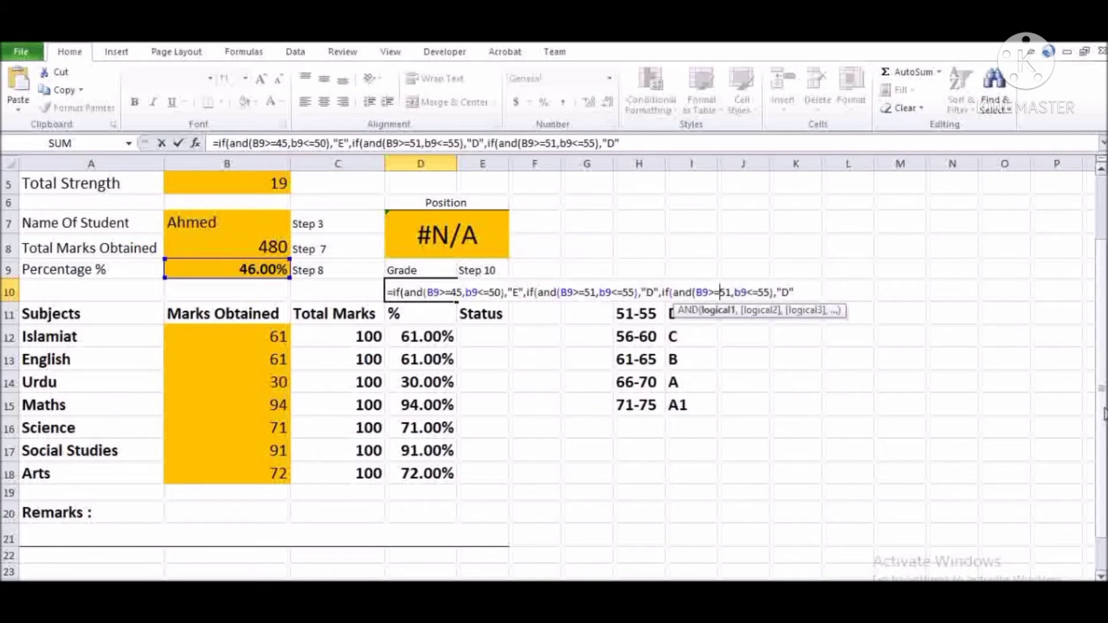
key("Left")
key("Right")
key("Right")
key("Right")
key("BackSpace")
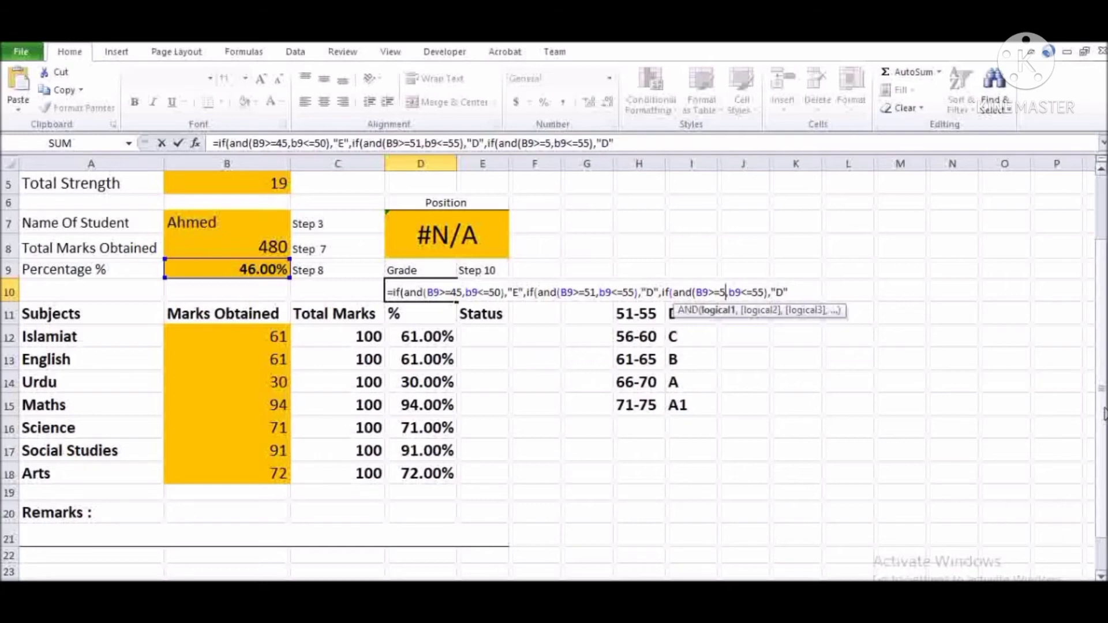
type("6")
- Set the third IF condition's upper limit in the D10 formula to b9<=60
key("Right")
key("Right")
key("Right")
key("Right")
key("Right")
key("Right")
key("Right")
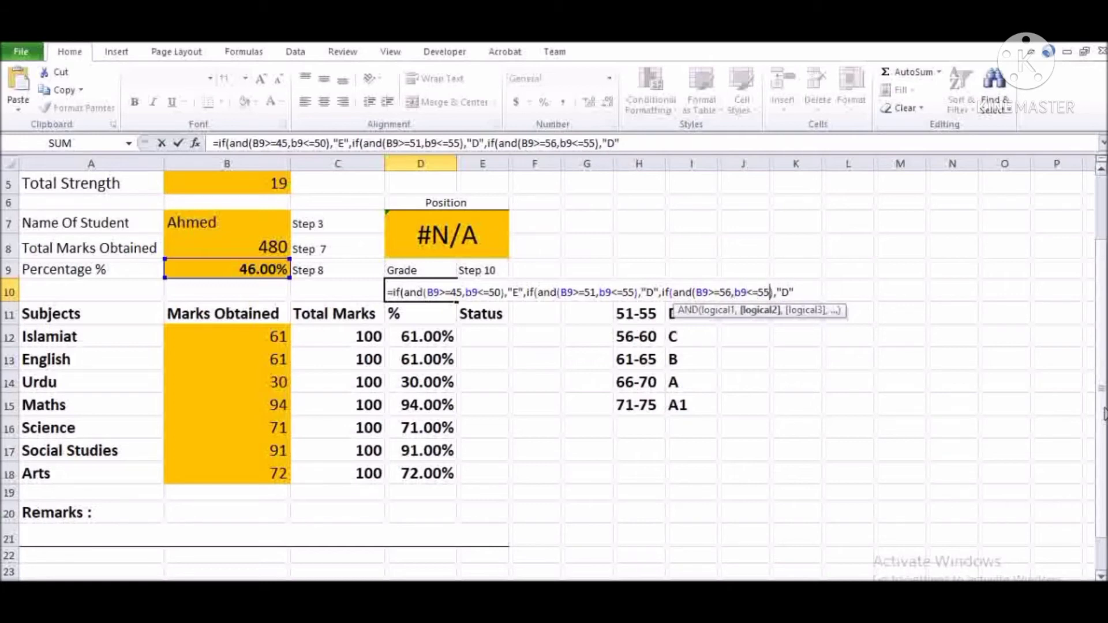
key("BackSpace")
key("BackSpace")
type("60")
- Make the third condition return the grade "C" and add a comma for the following argument
key("Right")
key("Right")
key("Right")
key("Right")
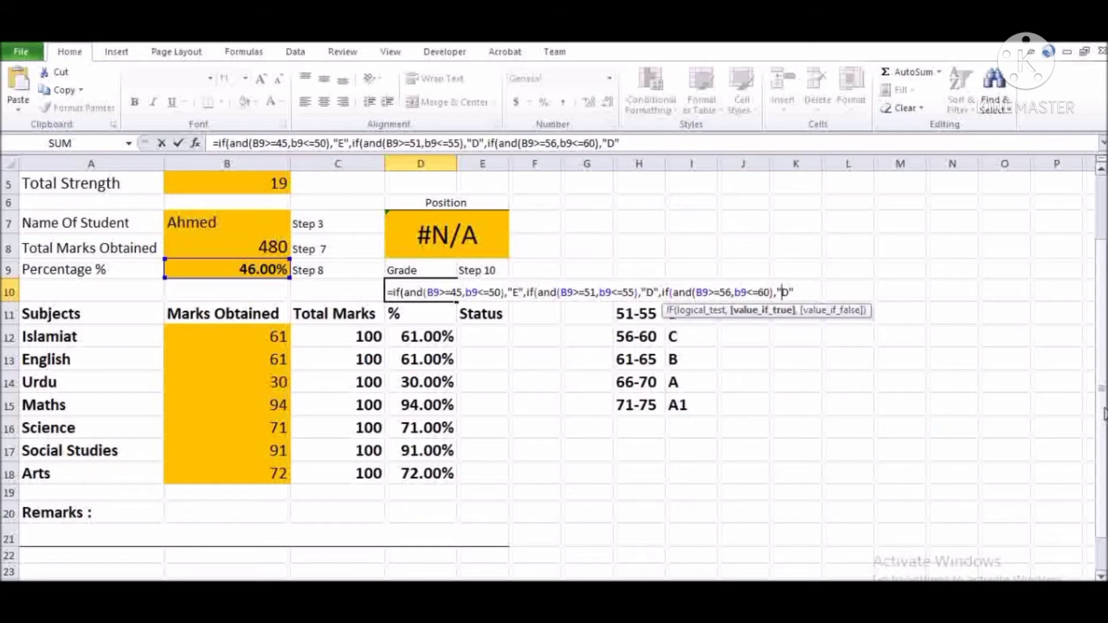
key("BackSpace")
type("C")
key("Right")
type(",")
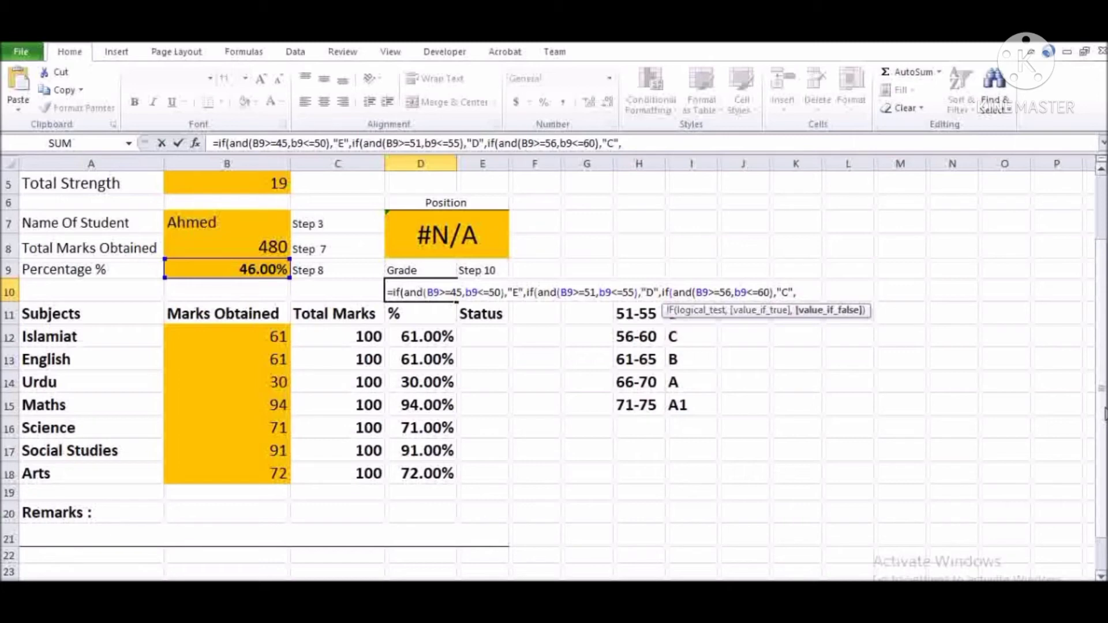
- Paste the segment ,if(and(B9>=51,b9<=55),"D" at the end of the D10 formula as the fourth condition and remove the duplicate comma before it
type(",if(and(B9>=51,b9<=55),\"D\"")
key("Left")
key("Left")
key("Left")
key("Left")
key("Left")
key("Left")
key("Left")
key("Left")
key("Left")
key("Left")
key("Left")
key("Left")
key("Left")
key("Left")
key("Left")
key("Left")
key("Left")
key("Left")
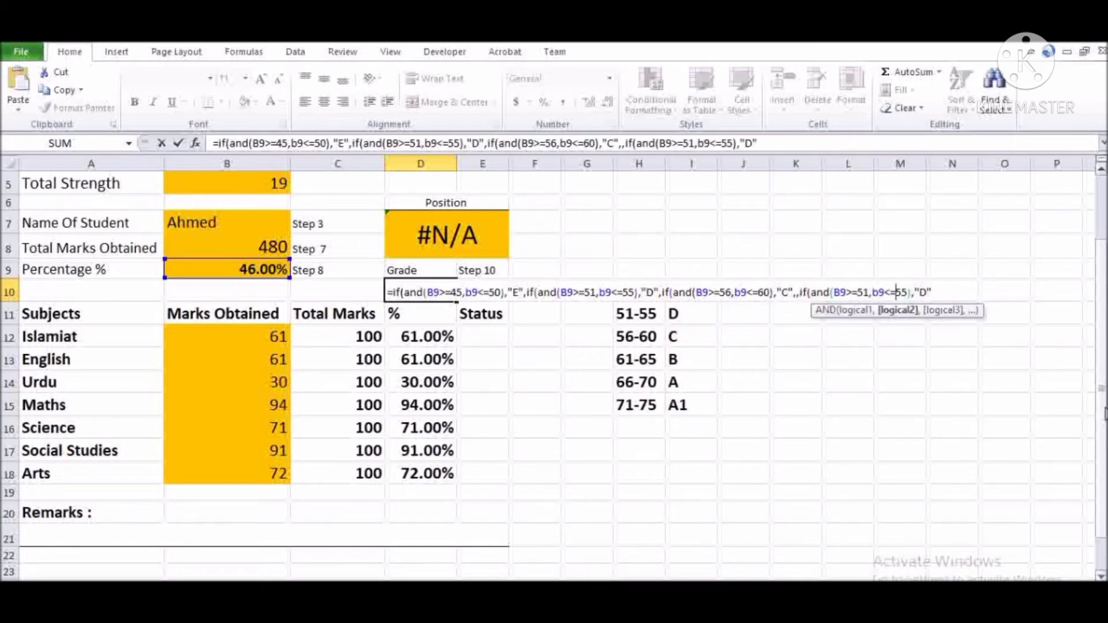
key("Left")
key("Left")
key("Left")
key("Left")
key("Left")
key("Left")
key("Left")
key("Left")
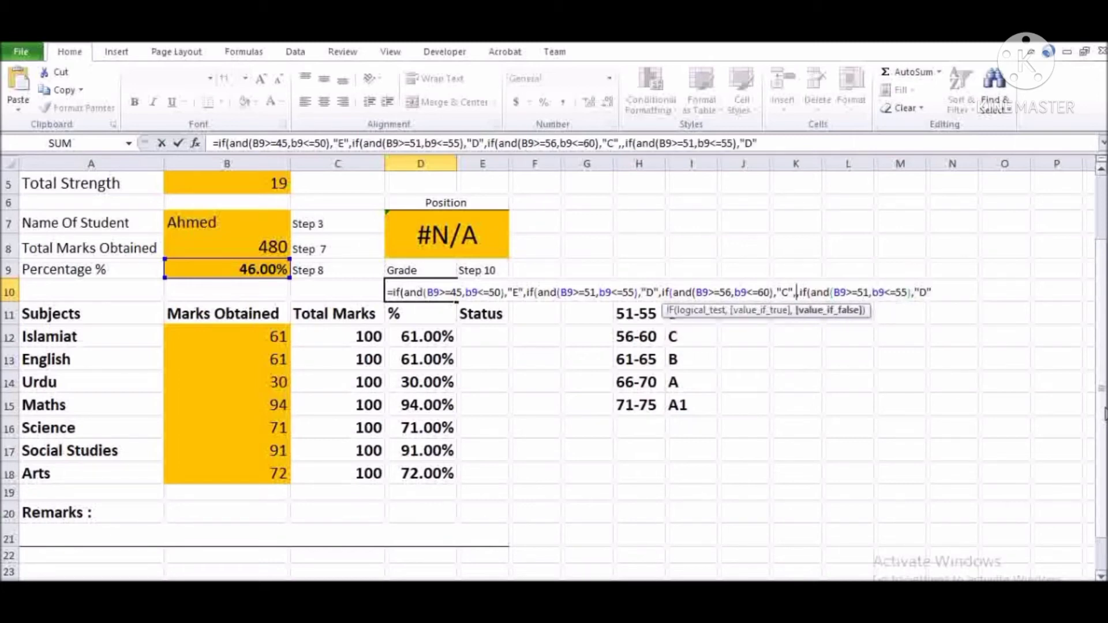
key("Delete")
- Set the lower limit in the fourth IF condition of the D10 formula to B9>=61
key("Right")
key("Right")
key("Right")
key("Right")
key("Right")
key("Right")
key("Right")
key("Right")
key("Right")
key("Right")
key("Right")
key("Right")
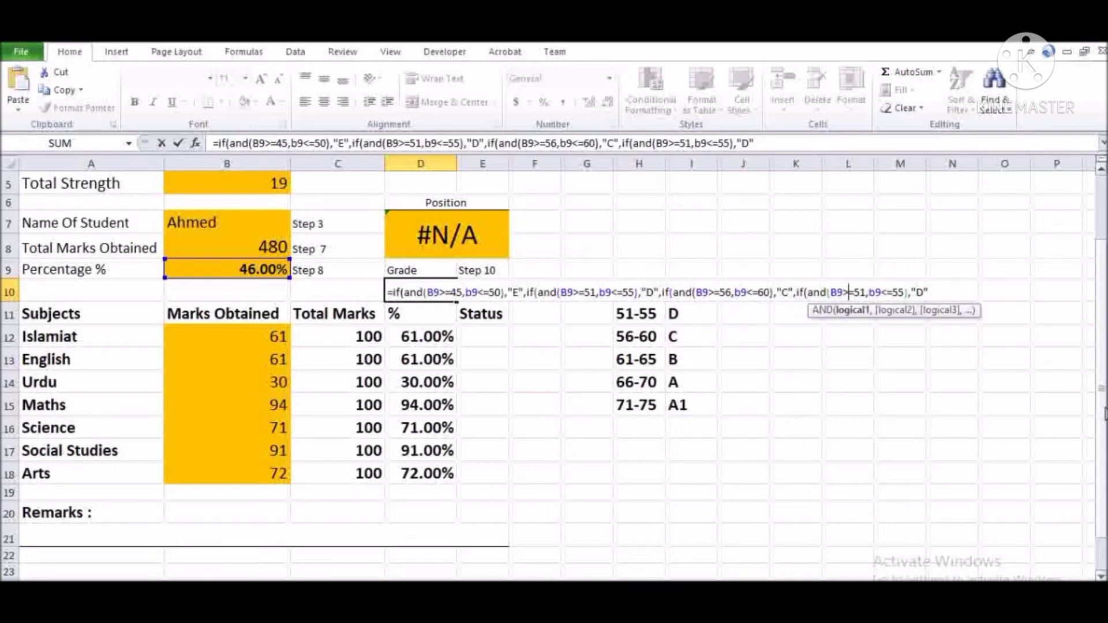
key("Left")
key("BackSpace")
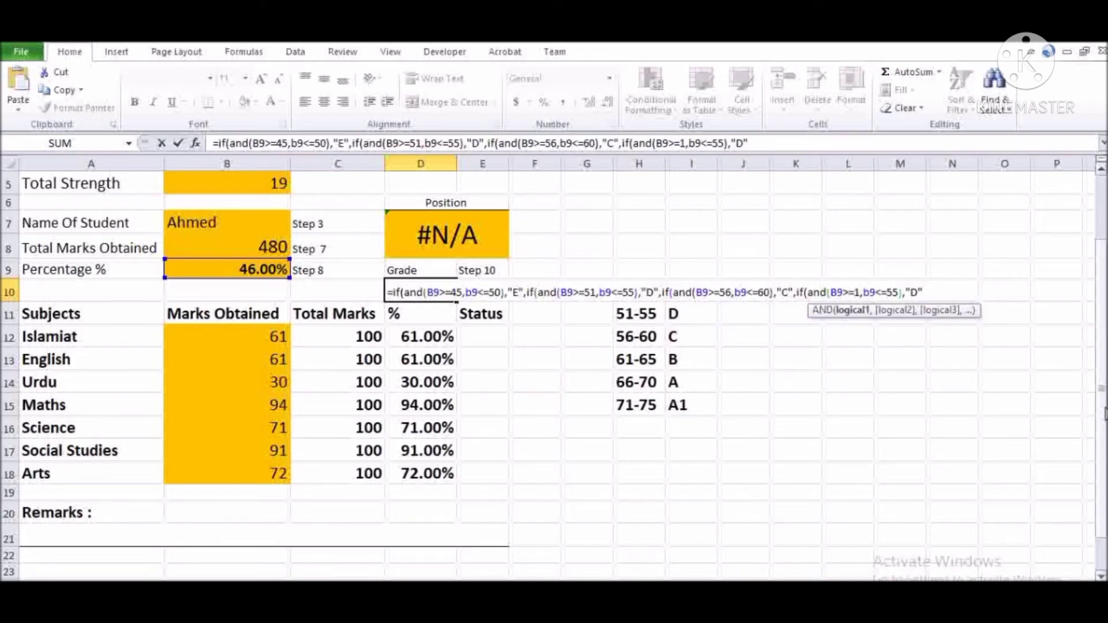
type("6")
- Set the fourth IF condition's upper limit in the D10 formula to b9<=65
key("Right")
key("Right")
key("Right")
key("Right")
key("Right")
key("Right")
key("Right")
key("Right")
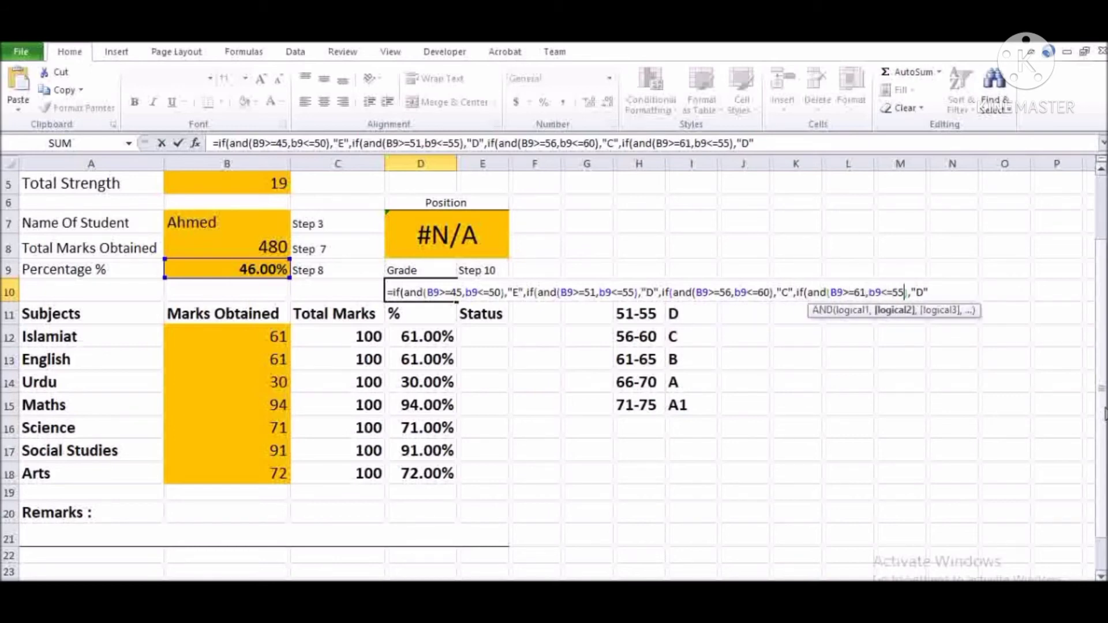
key("BackSpace")
key("BackSpace")
type("65")
- Make the fourth condition in the D10 formula return the grade "B"
key("Right")
key("Right")
key("Right")
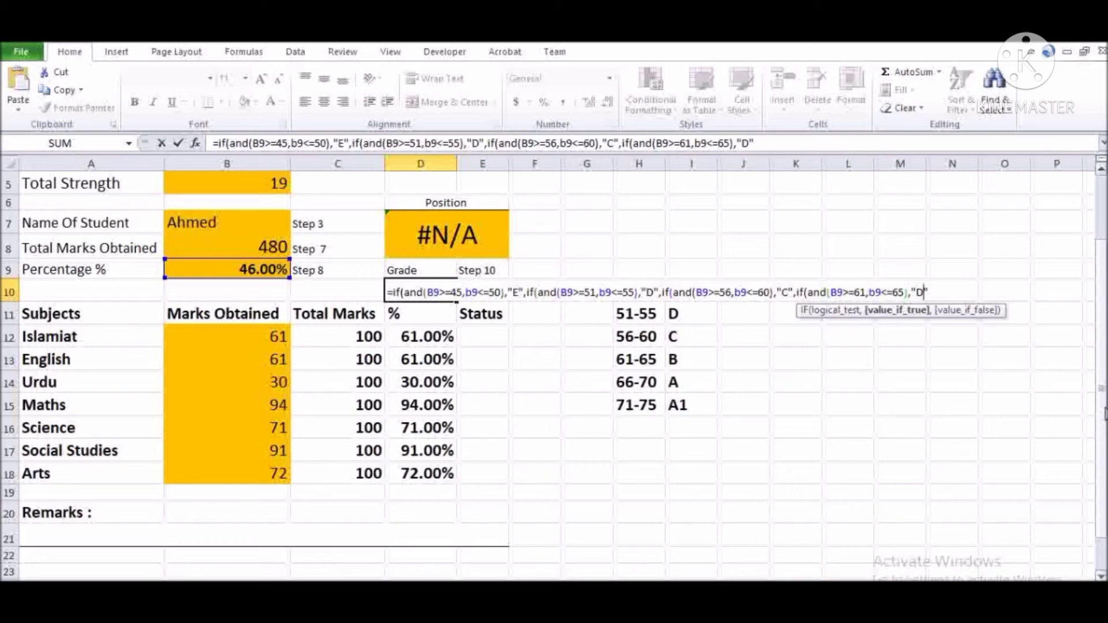
key("BackSpace")
type("B")
key("Right")
- Paste the copied IF segment at the end of the D10 formula as the fifth condition and set its lower limit to B9>=66
type(",if(and(B9>=51,b9<=55),\"D\"")
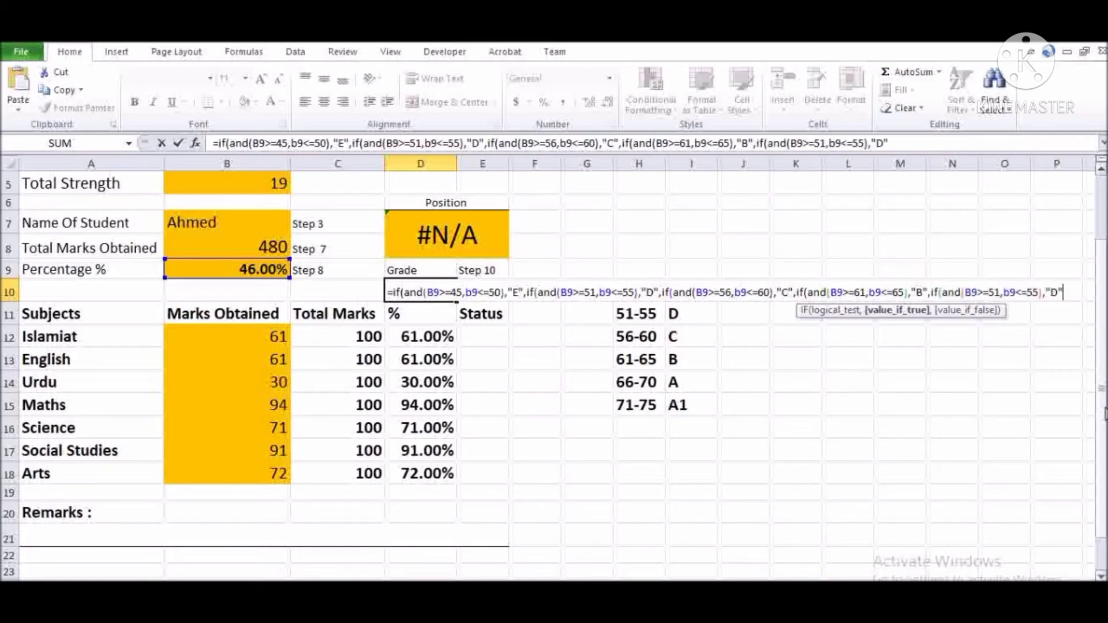
key("Left")
key("Left")
key("Left")
key("Left")
key("Left")
key("Left")
key("Left")
key("Left")
key("Left")
key("Left")
key("Left")
key("Left")
key("Left")
key("Left")
key("Left")
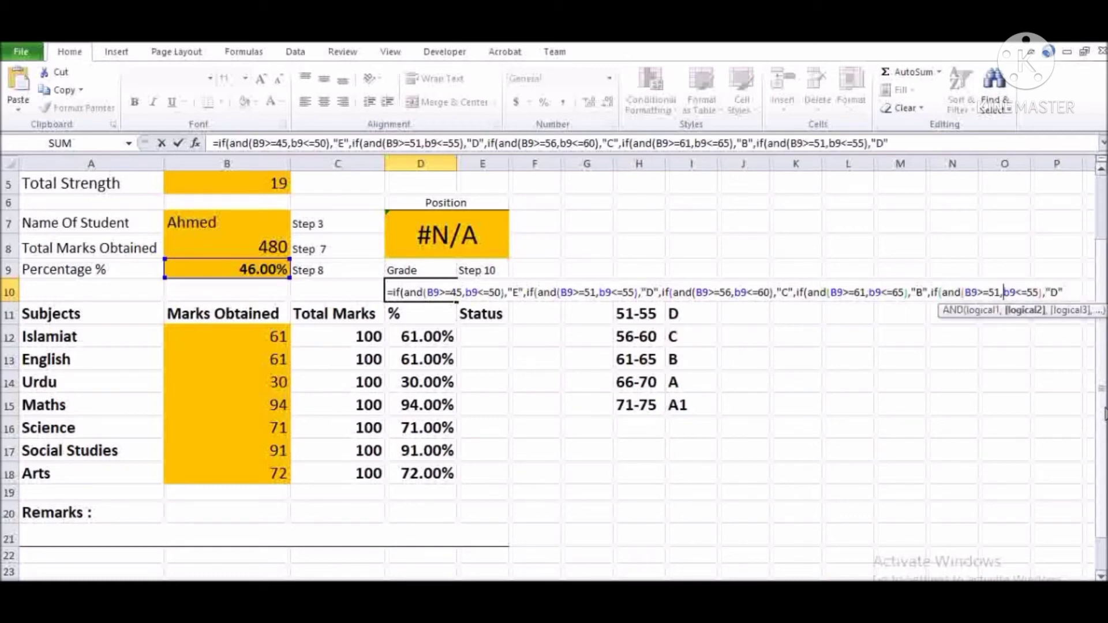
key("Left")
key("Left")
key("Right")
key("Right")
key("Right")
key("Right")
key("Right")
key("Left")
key("BackSpace")
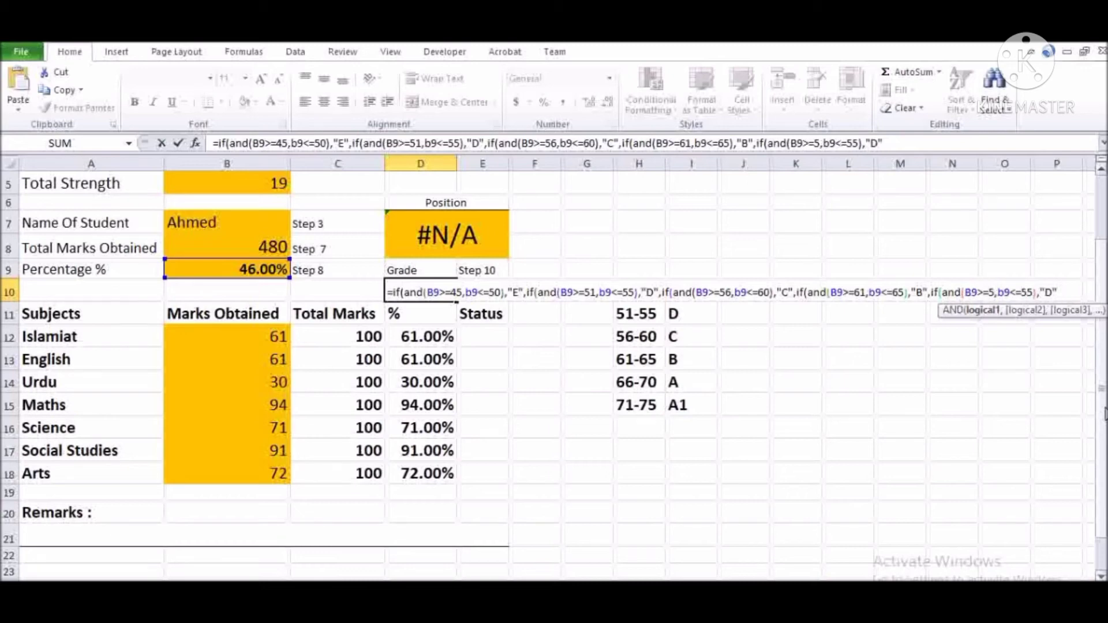
key("Delete")
type("66")
- Set the fifth IF condition's upper limit in the D10 formula to b9<=70
key("Right")
key("Right")
key("Right")
key("Right")
key("Right")
key("Right")
key("Right")
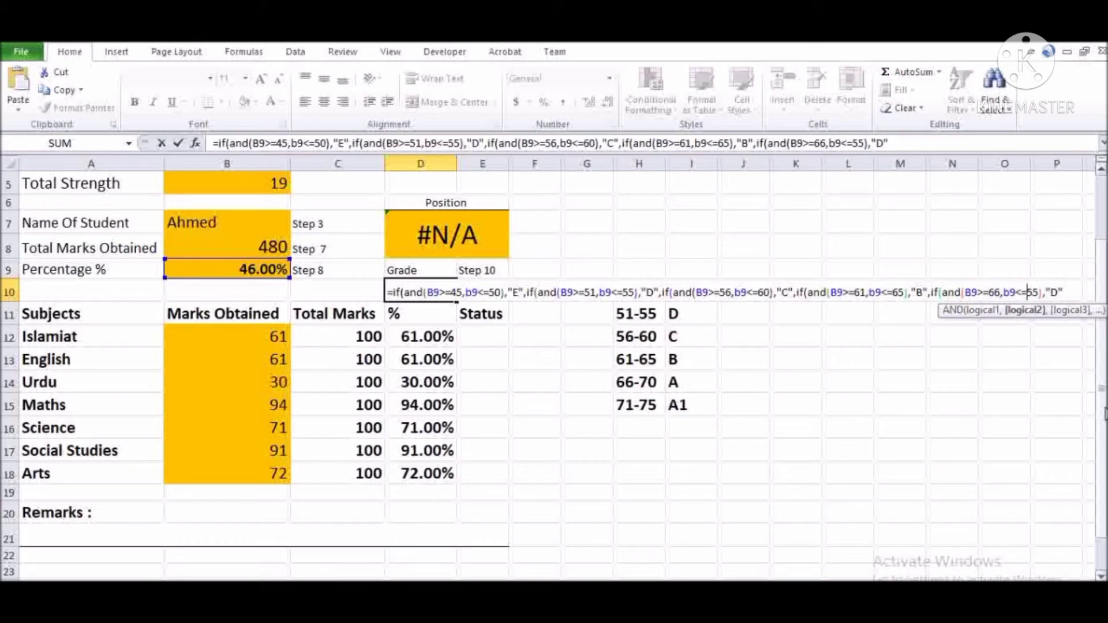
key("BackSpace")
key("BackSpace")
type("70")
- Make the fifth condition in the D10 formula return the grade "A"
key("Right")
key("Right")
key("Right")
key("Right")
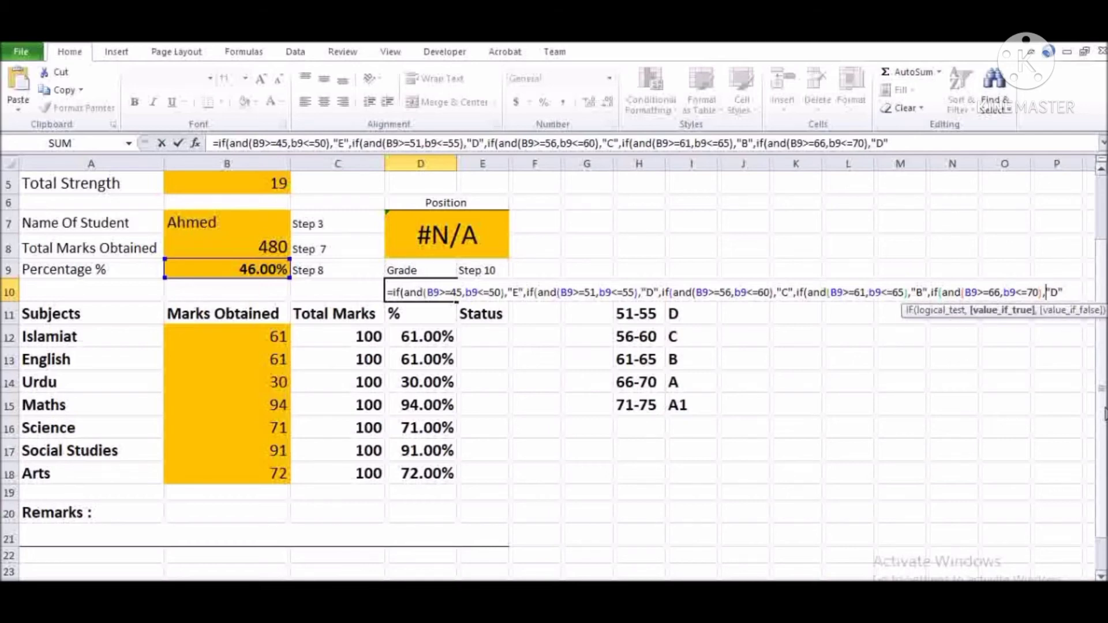
key("Left")
key("BackSpace")
type("A")
- Paste the copied IF segment at the end of the D10 formula as the sixth condition and set its lower limit to B9>=71
type(",if(and(B9>=51,b9<=55),\"D\"")
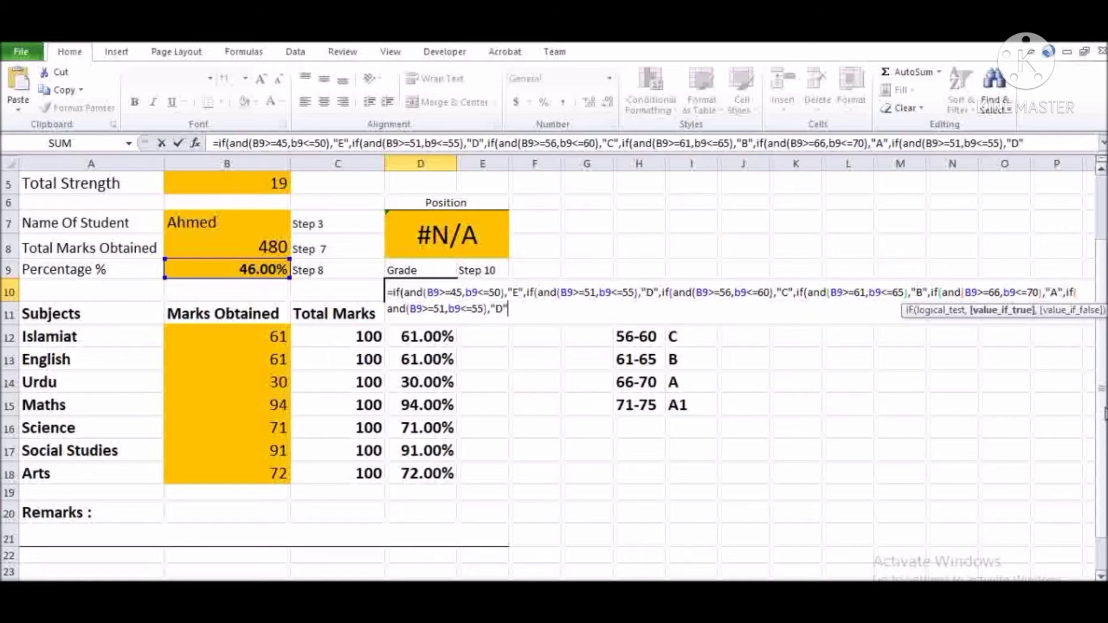
key("Left")
key("Left")
key("Left")
key("Left")
key("Left")
key("Left")
key("Left")
key("Left")
key("Left")
key("Left")
key("Left")
key("Left")
key("Left")
key("Left")
key("Right")
key("Right")
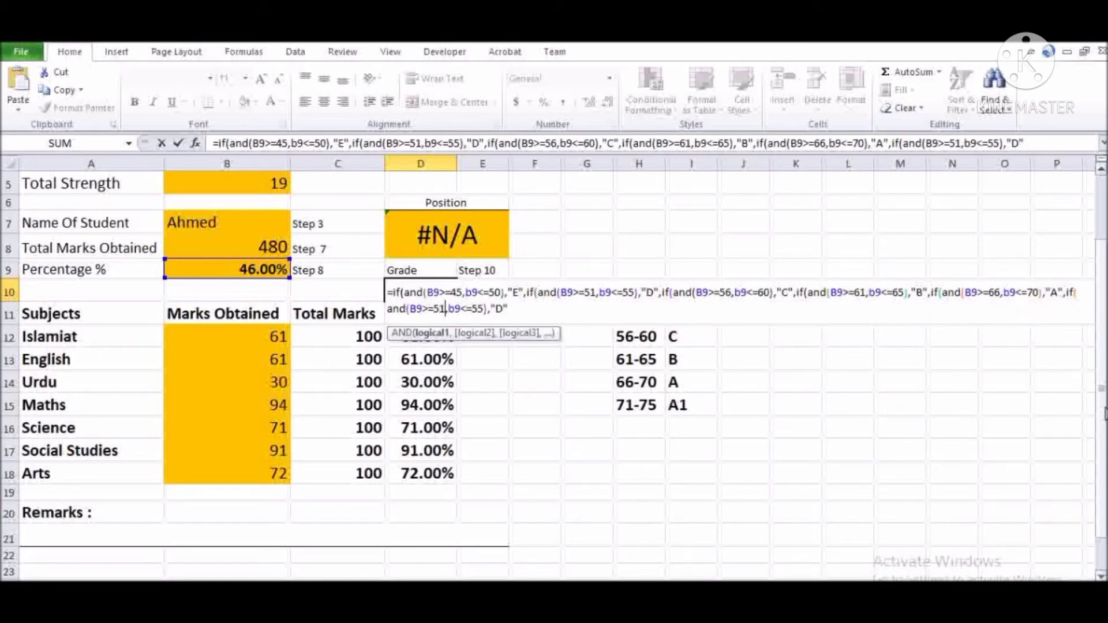
key("Left")
key("BackSpace")
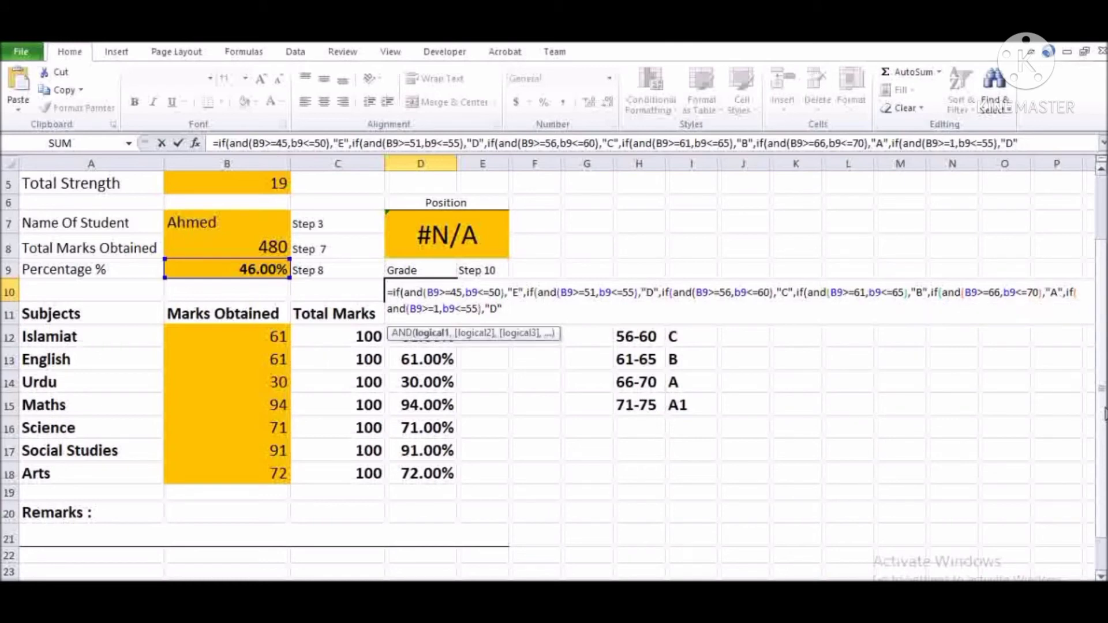
type("7")
- Set the sixth IF condition's upper limit in the D10 formula to b9<=75
key("Right")
key("Right")
key("Right")
key("Right")
key("Right")
key("Right")
key("Right")
key("Right")
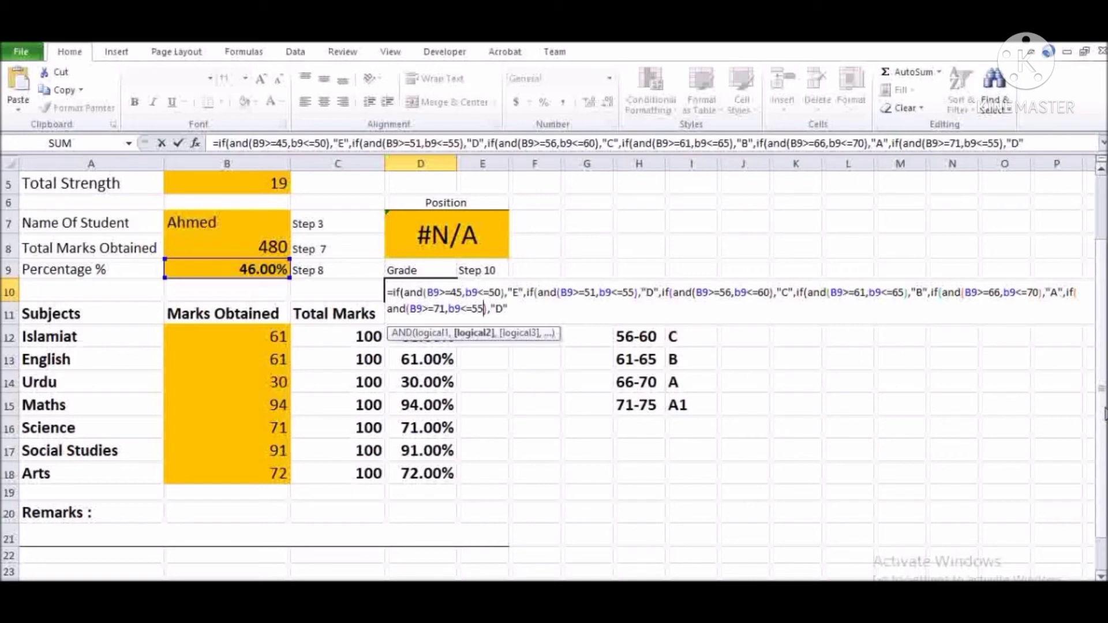
key("BackSpace")
key("BackSpace")
type("75)")
- Make the sixth condition in the D10 formula return the grade "A1"
key("Right")
key("Right")
key("Right")
key("BackSpace")
type("A")
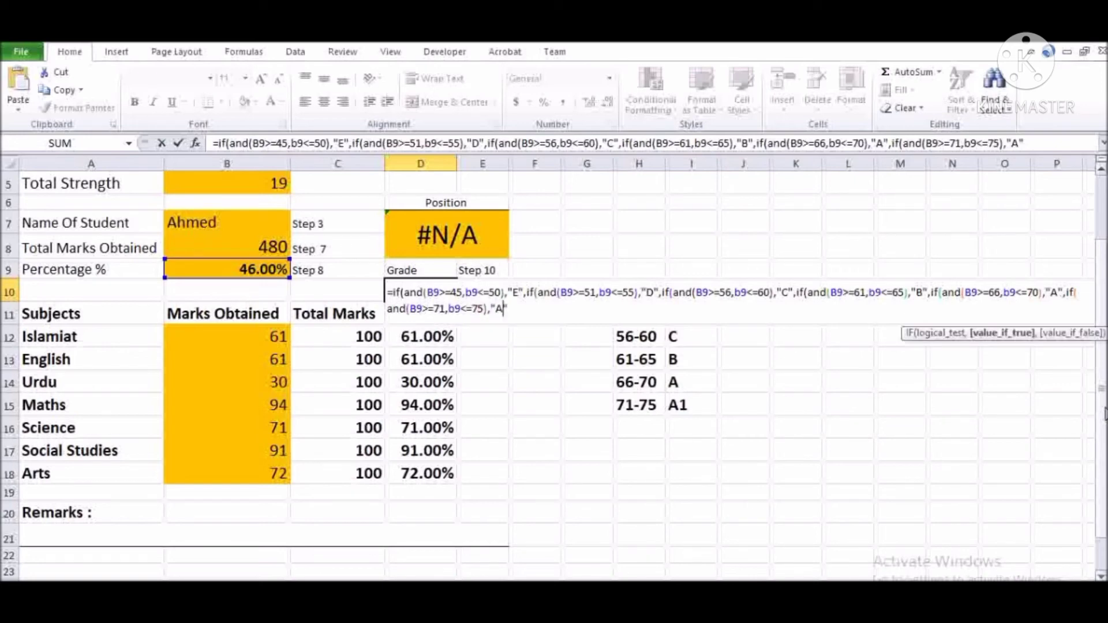
type("1")
- Add a percent sign to the first condition's lower limit in the D10 formula, making it B9>=45%
key("Up")
key("Left")
key("Left")
key("Left")
key("Left")
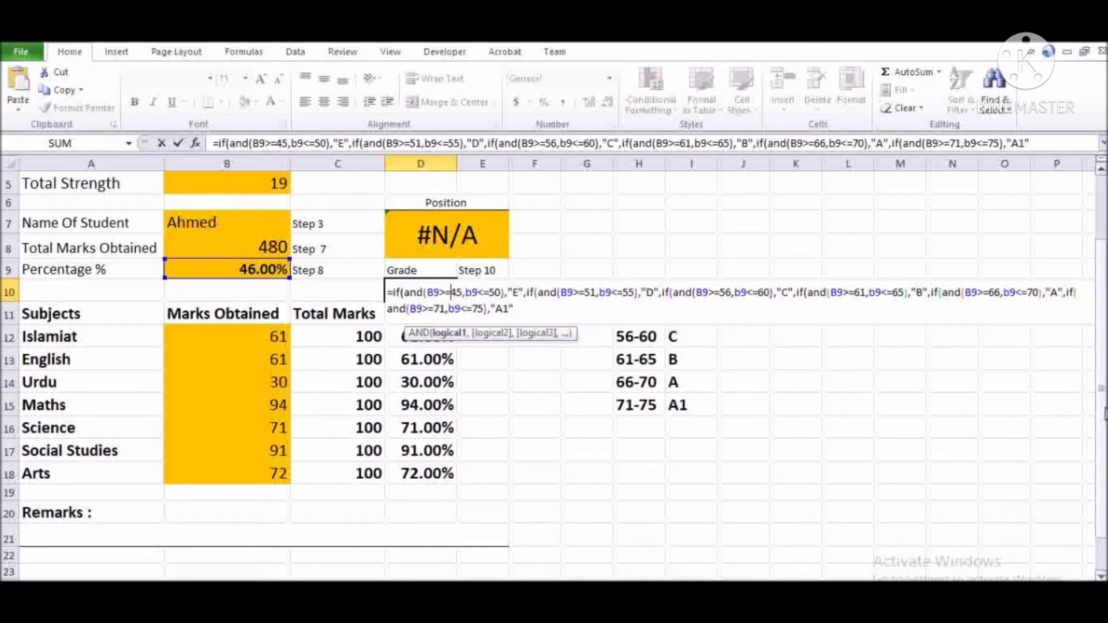
key("Left")
key("Left")
key("Left")
key("Left")
key("Left")
type("%")
- Add a percent sign to the first condition's upper limit in the D10 formula, making it b9<=50%
key("Right")
key("Right")
key("Right")
key("Right")
key("Right")
key("Right")
key("Right")
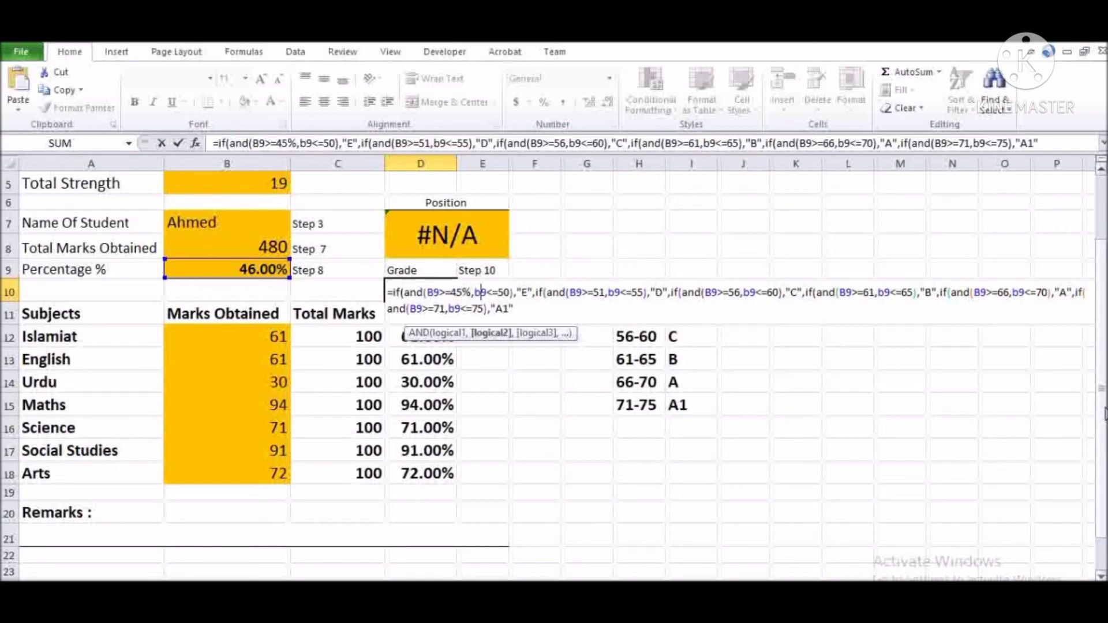
type("%")
- Add a percent sign to the second condition's lower limit in the D10 formula, making it B9>=51%
key("Right")
key("Right")
key("Right")
key("Right")
key("Right")
key("Right")
key("Right")
key("Right")
key("Right")
key("Right")
key("Right")
key("Right")
key("Right")
key("Right")
key("Right")
key("Right")
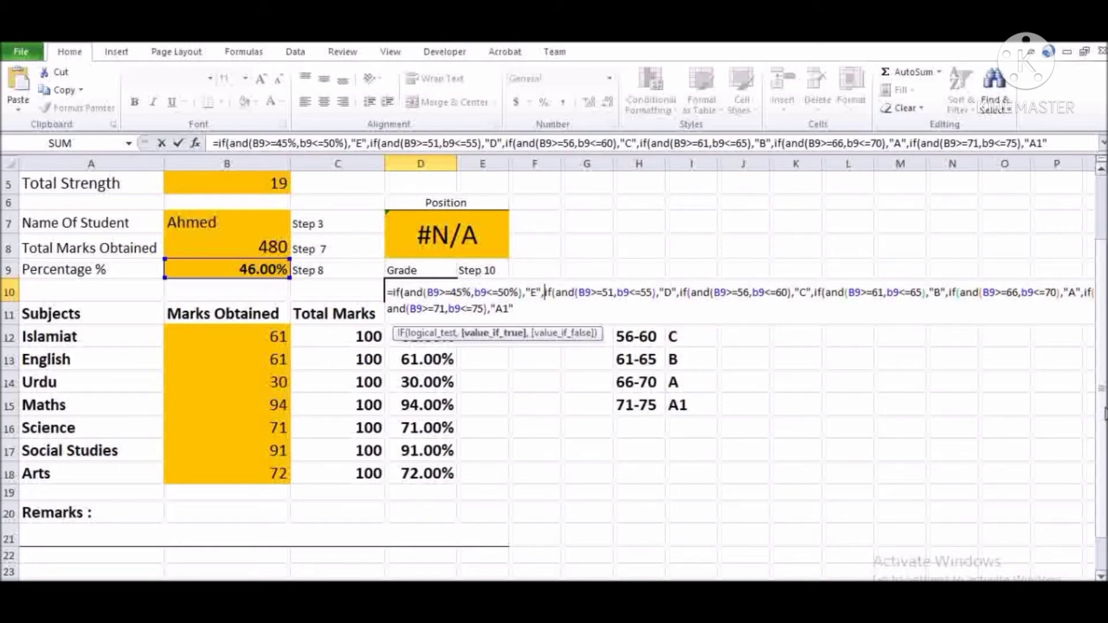
key("Right")
key("Right")
key("Right")
type("%")
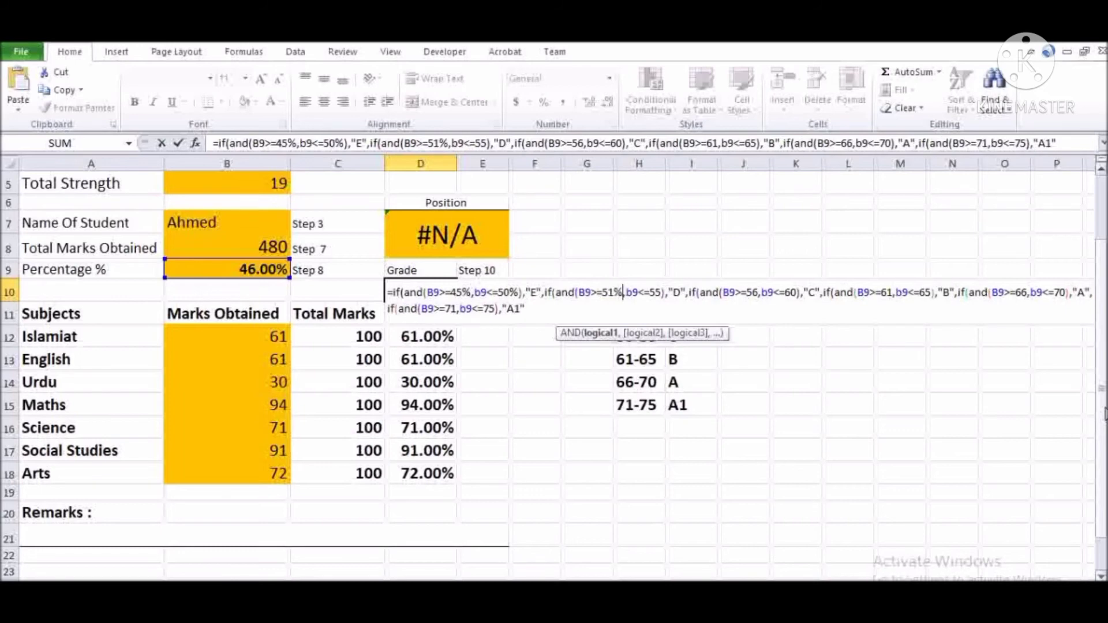
- Add a percent sign to the second condition's upper limit in the D10 formula, making it b9<=55%
key("Right")
key("Right")
key("Right")
key("Right")
key("Right")
key("Right")
key("Right")
type("%")
- Add a percent sign to the third condition's lower limit in the D10 formula, making it B9>=56%
key("Right")
key("Right")
key("Right")
key("Right")
key("Right")
key("Right")
key("Right")
key("Right")
key("Right")
key("Right")
key("Right")
key("Right")
key("Right")
key("Right")
key("Right")
key("Right")
key("Right")
key("Right")
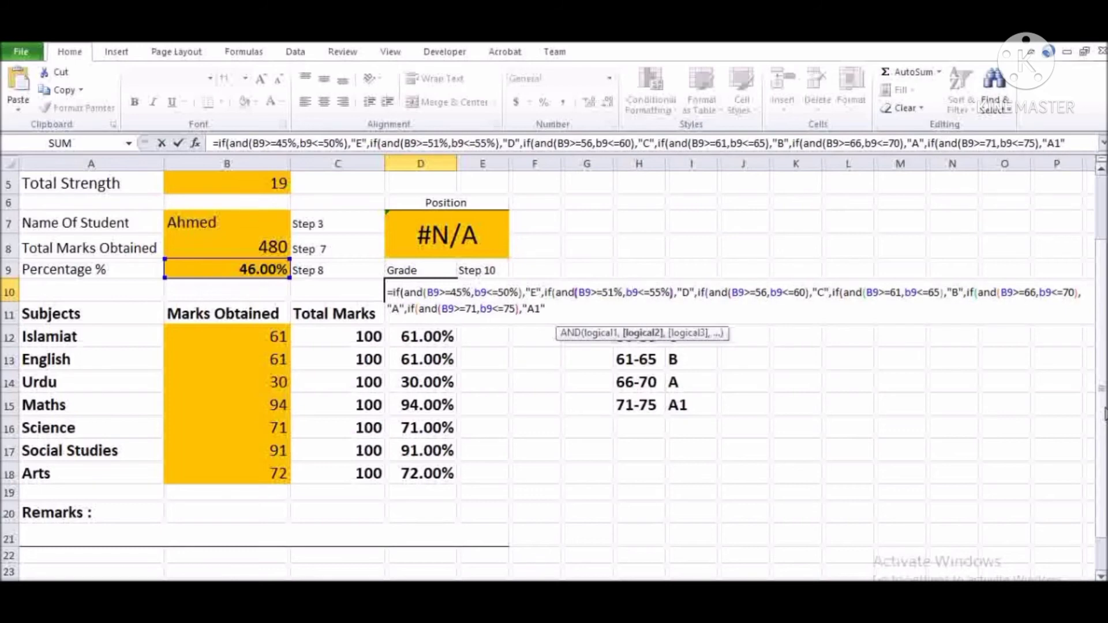
key("Right")
type("%")
- Add a percent sign to the third condition's upper limit in the D10 formula, making it b9<=60%
key("Right")
key("Right")
key("Right")
key("Right")
key("Right")
key("Right")
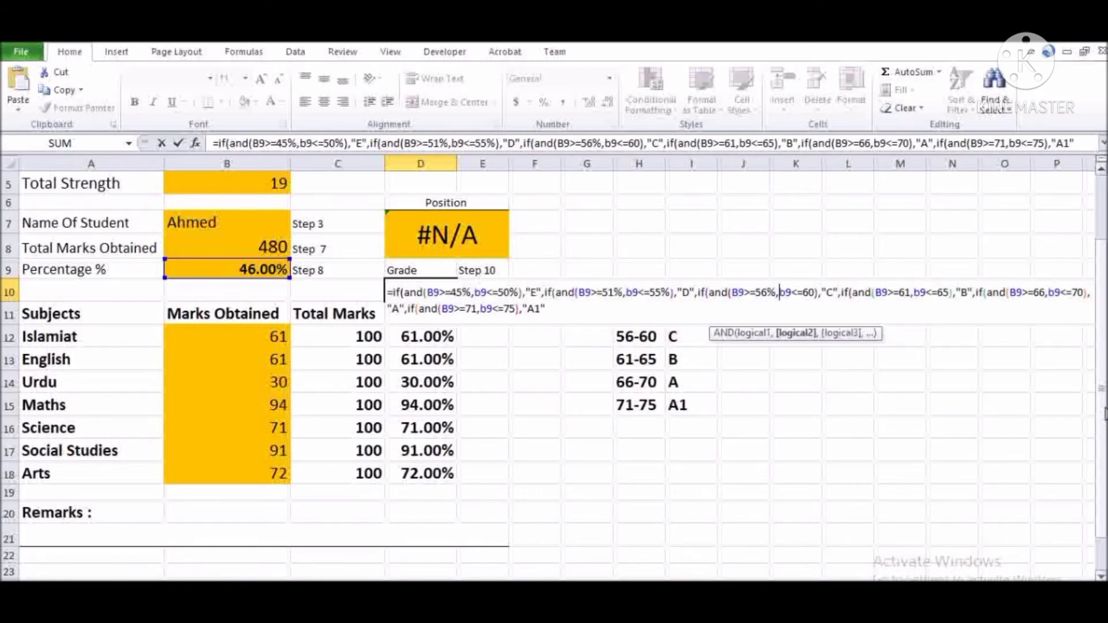
type("%")
- Add a percent sign to the fourth condition's lower limit in the D10 formula, making it B9>=61%
key("Right")
key("Right")
key("Right")
key("Right")
key("Right")
key("Right")
key("Right")
key("Right")
key("Right")
key("Right")
key("Right")
key("Right")
key("Right")
key("Right")
key("Right")
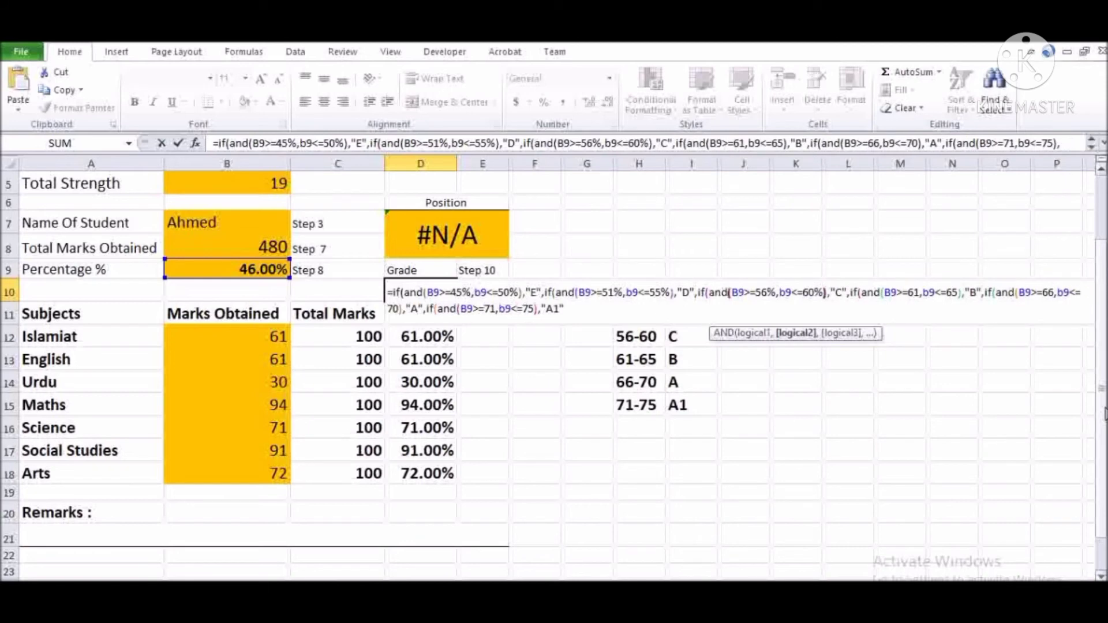
key("Right")
key("Right")
key("Right")
key("Right")
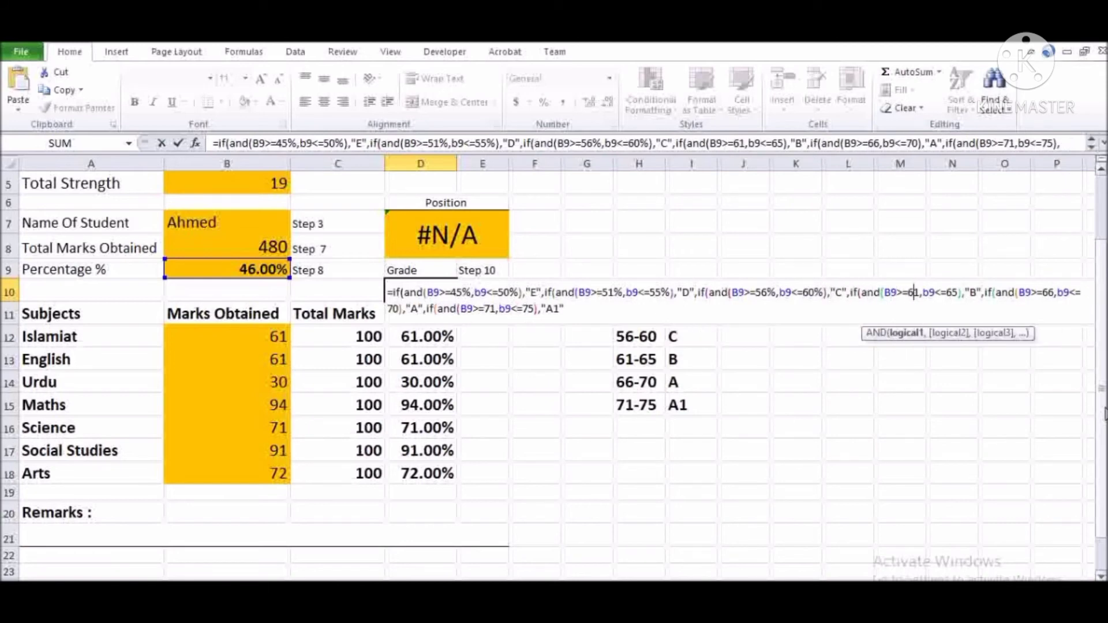
type("%")
- Add a percent sign to the fourth condition's upper limit in the D10 formula, making it b9<=65%
key("Right")
key("Right")
key("Right")
key("Right")
key("Right")
key("Right")
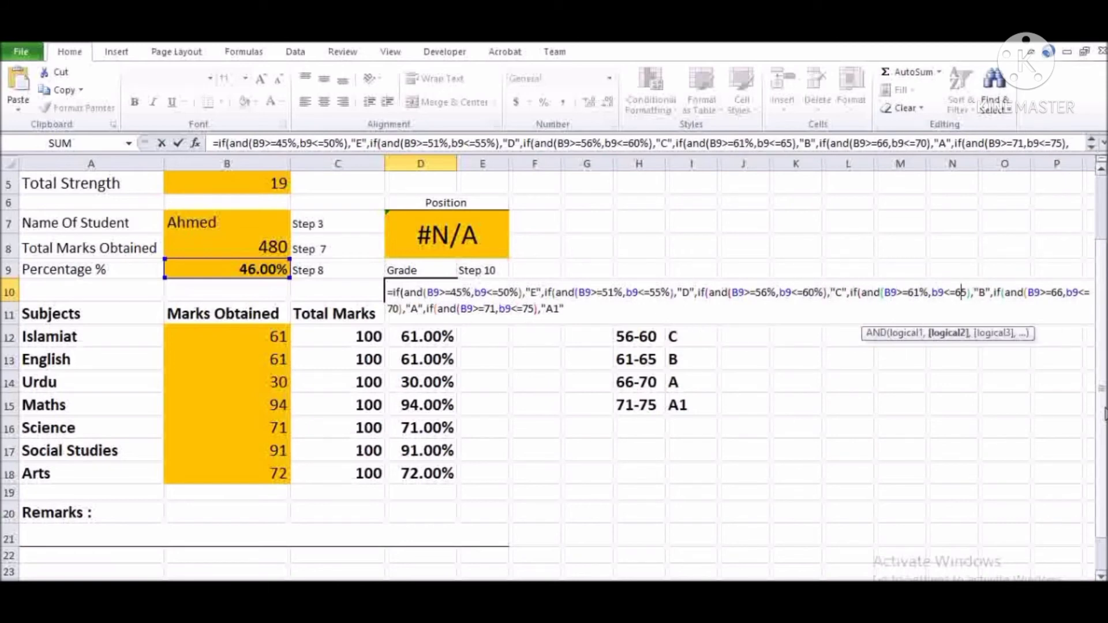
key("Right")
type("%")
- Add a percent sign to the fifth condition's lower limit in the D10 formula, making it B9>=66%
key("Right")
key("Right")
key("Right")
key("Right")
key("Right")
key("Right")
key("Right")
key("Right")
key("Right")
key("Right")
key("Right")
key("Right")
key("Right")
key("Right")
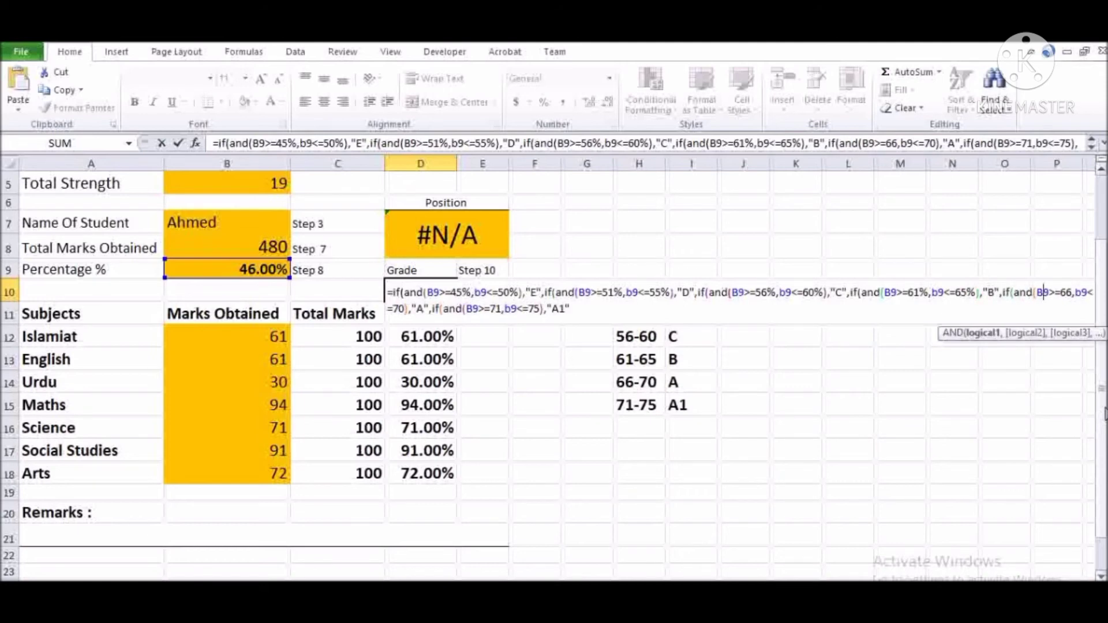
key("Right")
key("Right")
key("Right")
key("Right")
key("Right")
type("%")
- Add a percent sign to the fifth condition's upper limit in the D10 formula, making it b9<=70%
key("Right")
key("Right")
key("Right")
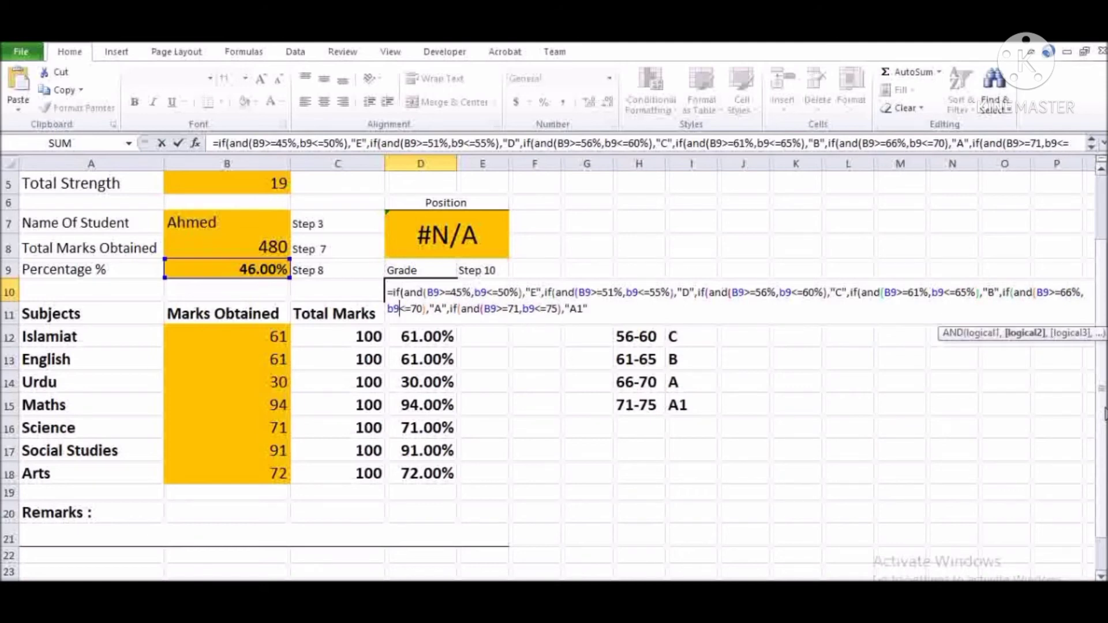
key("Right")
key("Right")
key("Right")
key("Right")
type("%")
- Add a percent sign to the sixth condition's lower limit in the D10 formula, making it B9>=71%
key("Right")
key("Right")
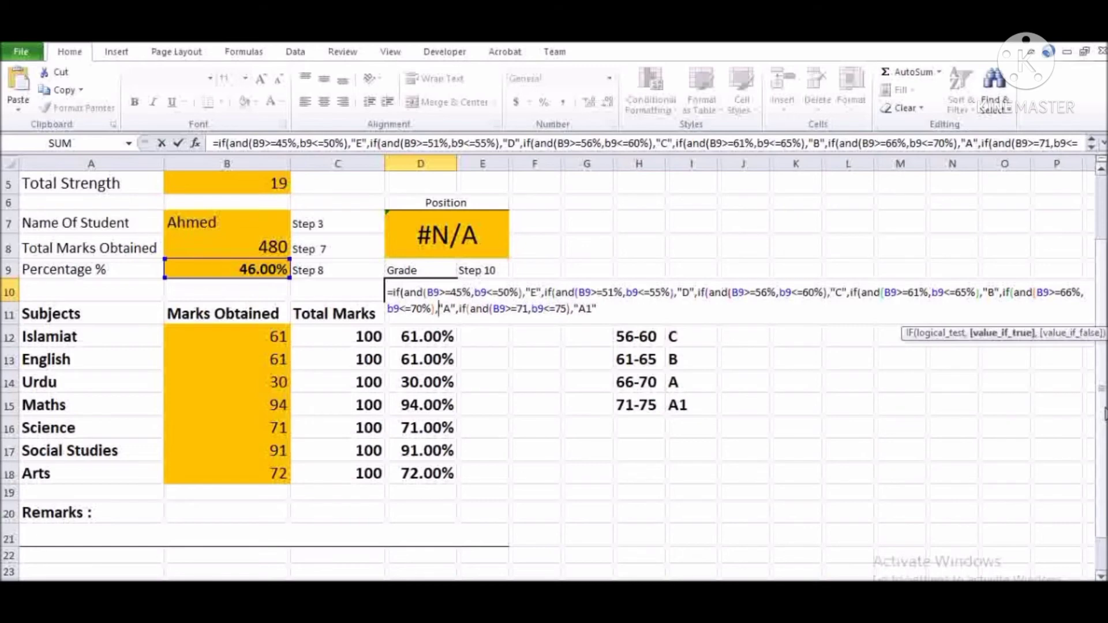
key("Right")
key("Right")
key("Right")
key("Right")
key("Right")
key("Right")
key("Right")
key("Right")
key("Right")
key("Right")
key("Right")
key("Right")
key("Right")
key("Right")
key("Right")
key("Right")
key("Right")
type("%")
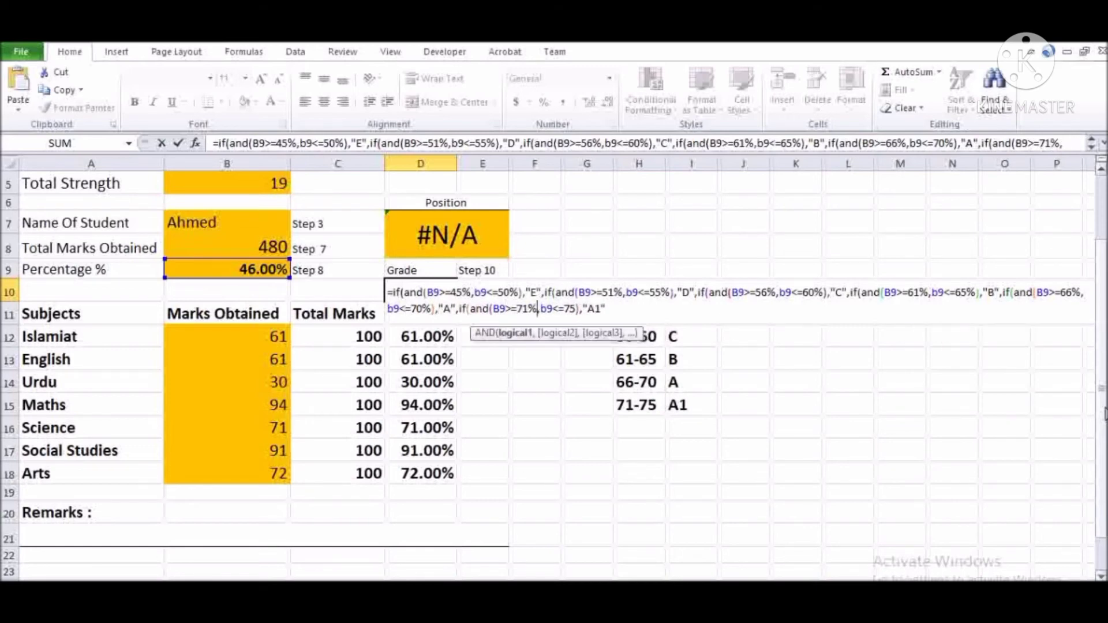
- Add a percent sign to the sixth condition's upper limit in the D10 formula, making it b9<=75%
key("Right")
key("Right")
key("Right")
key("Right")
key("Right")
key("Right")
key("Right")
type("%")
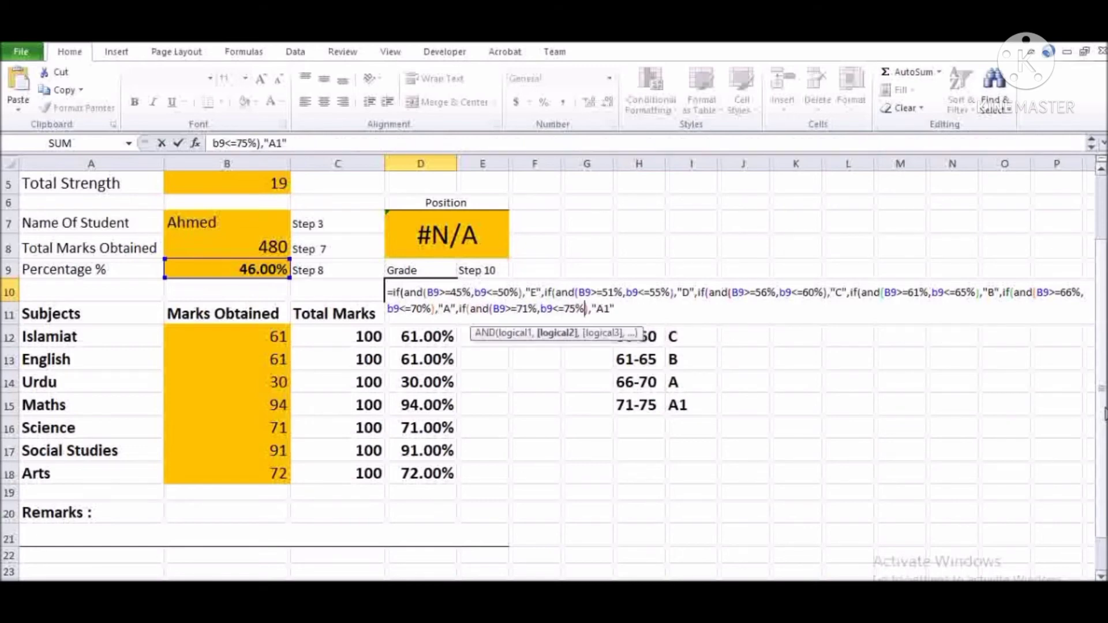
- Enter the grade formula in D10, accept the proposed correction that adds the closing parentheses, and reselect the cell
key("Return")
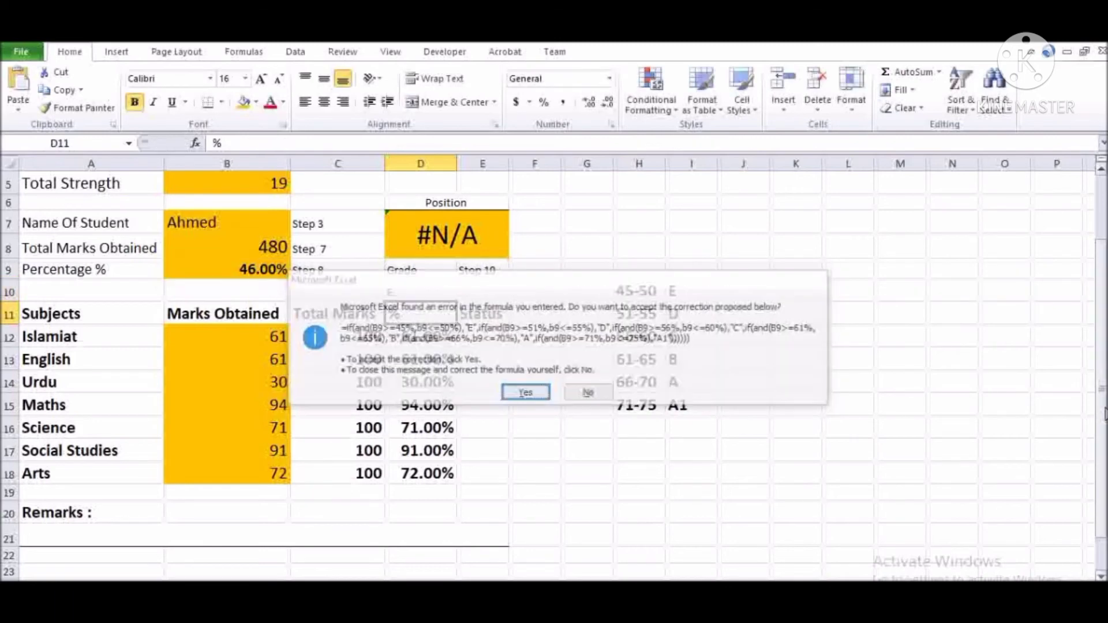
key("Return")
key("Left")
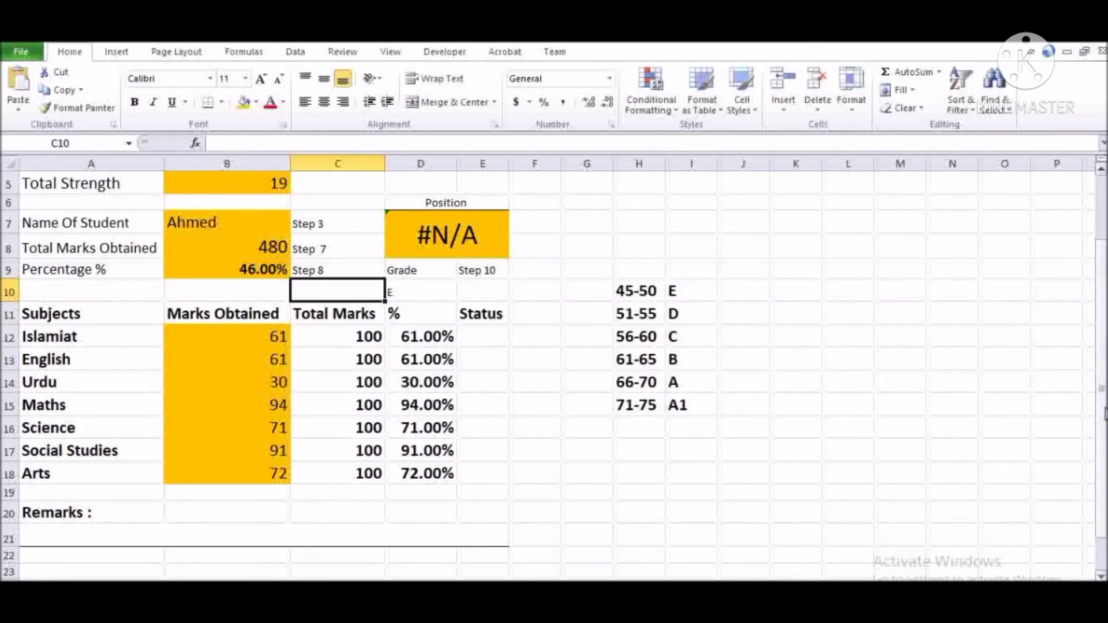
key("Right")
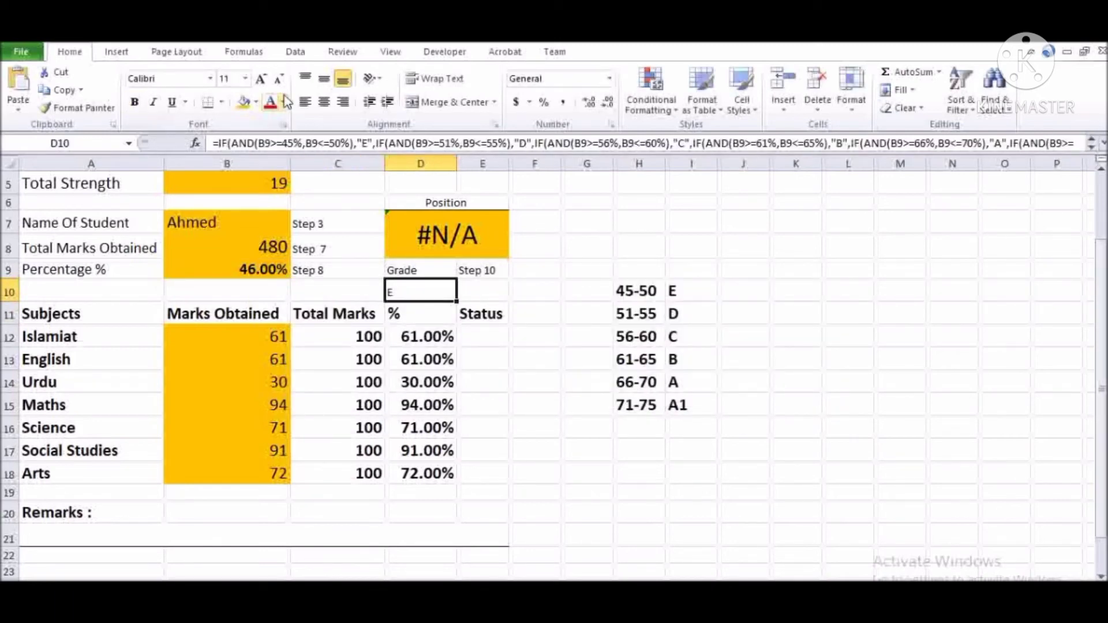
- Enlarge the font of the grade in D10 by three size increments
left_click(261, 79)
left_click(261, 79)
left_click(261, 79)
left_click(425, 310)
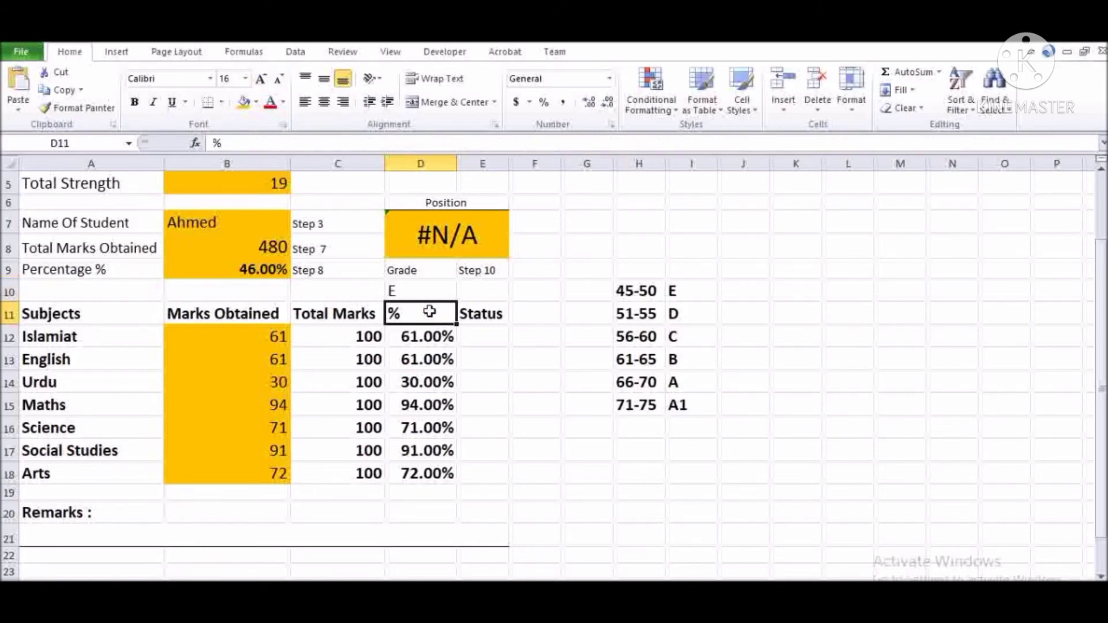
left_click(421, 291)
- Compare the grade with the percentage ranges and letter grades in columns H and I, checking the report card above the Status column
left_click(657, 289)
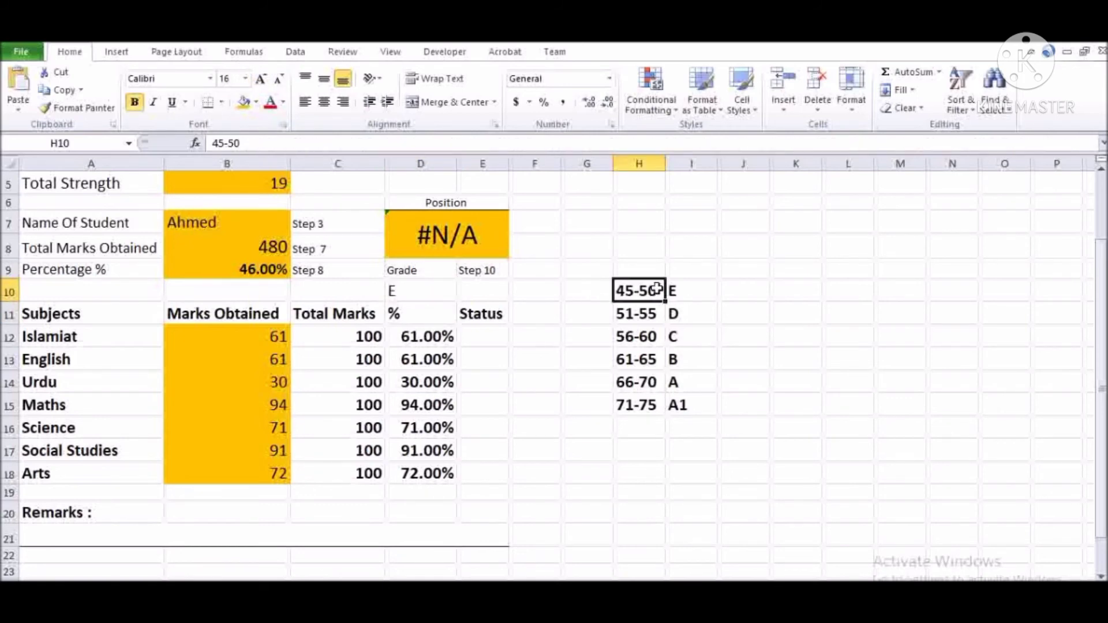
key("Right")
key("Left")
key("Left")
key("Left")
key("Left")
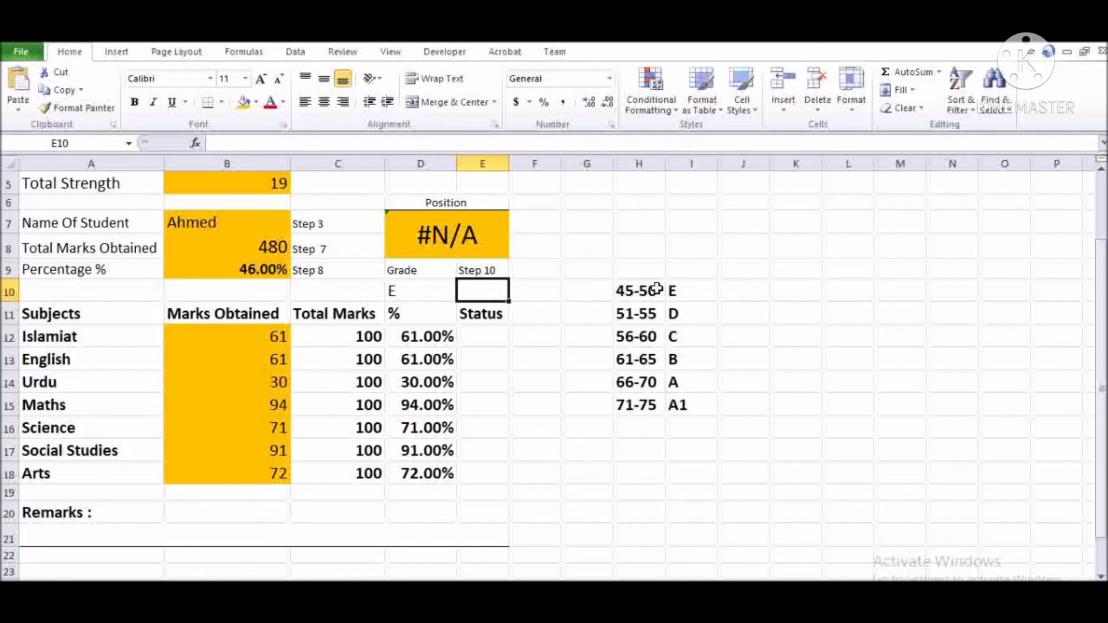
key("Up")
key("Up")
key("Up")
key("Up")
key("Up")
key("Up")
key("Up")
key("Down")
key("Down")
key("Down")
key("Down")
key("Down")
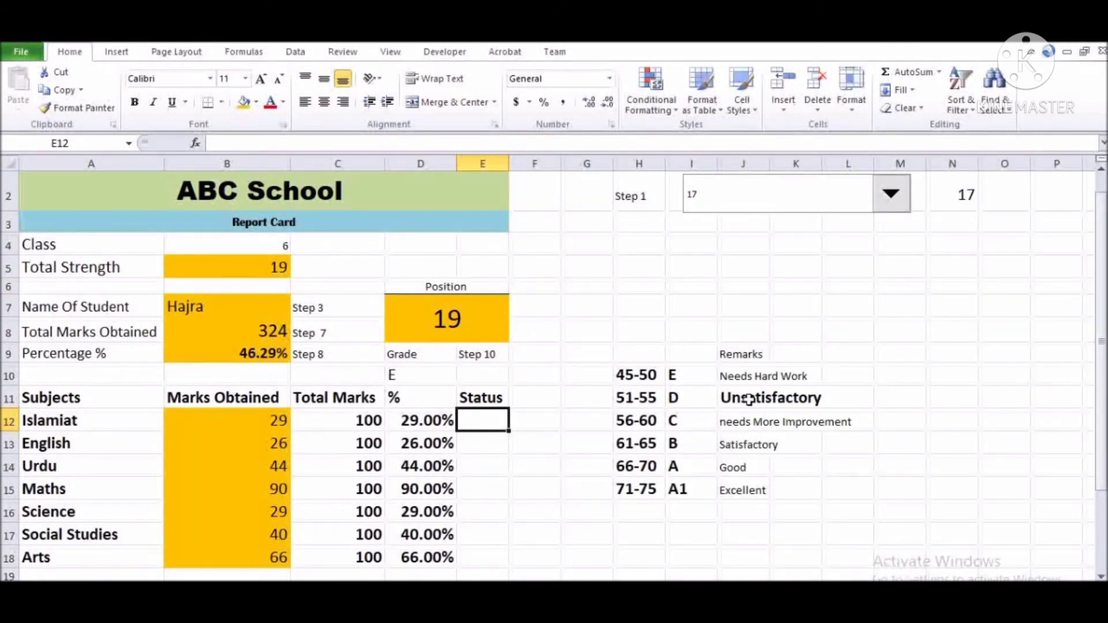
- Review the remarks list in column J, the empty Status cells E12:E18 and the marks and percentage of the Islamiat row
left_click(757, 378)
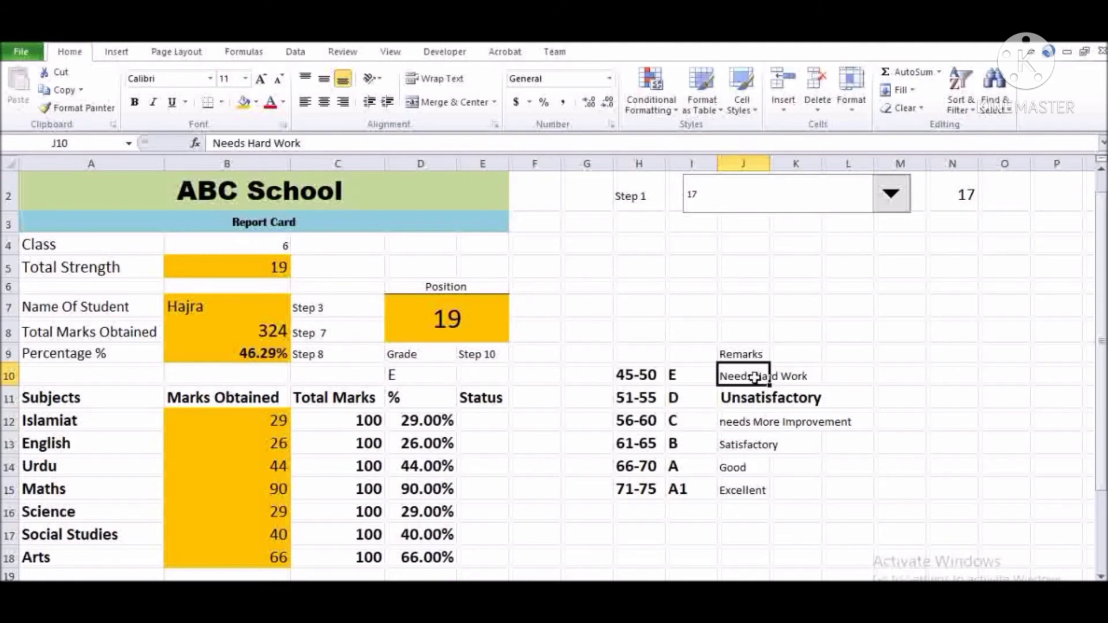
left_click(498, 416)
key("Down")
key("Down")
key("Down")
key("Down")
key("Down")
key("Down")
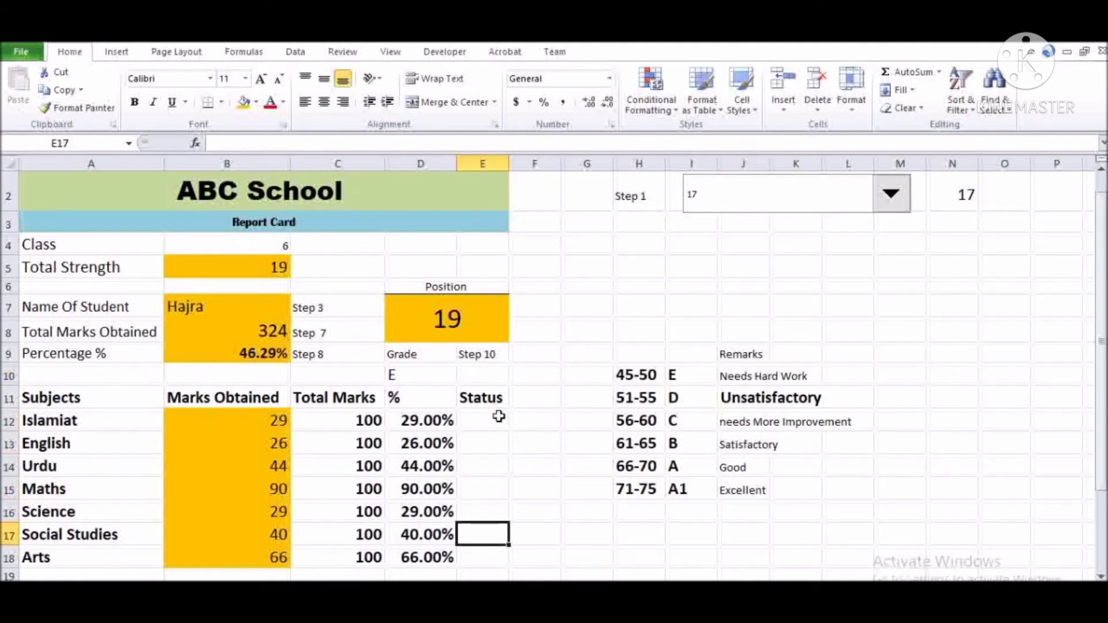
key("Up")
key("Up")
key("Up")
key("Up")
key("Up")
key("Up")
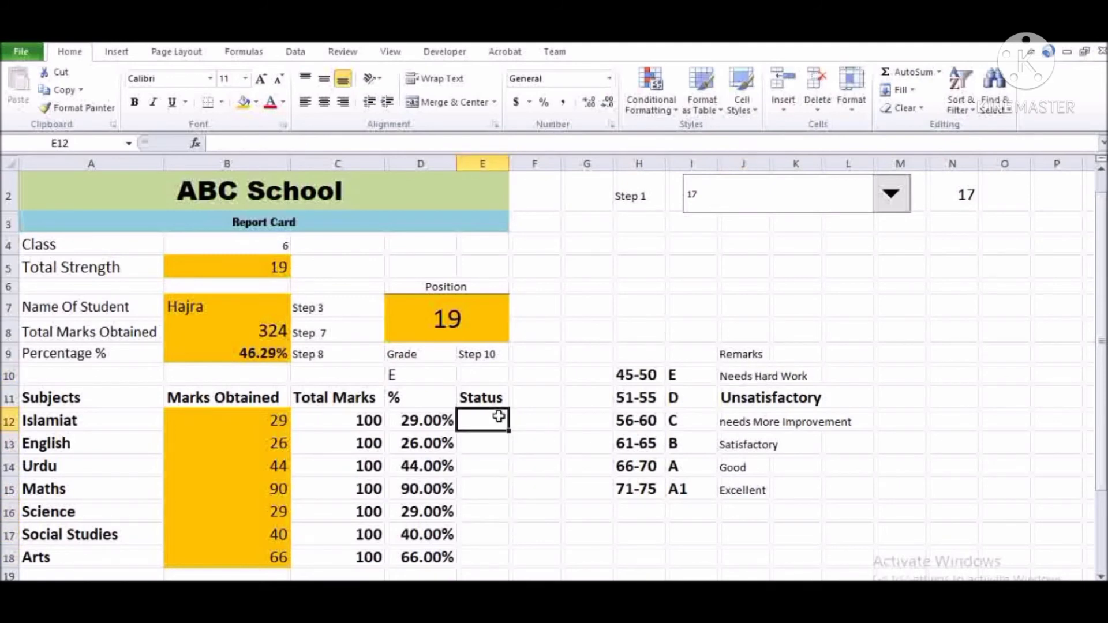
key("Left")
key("Left")
key("Left")
key("Right")
key("Right")
key("Right")
key("Right")
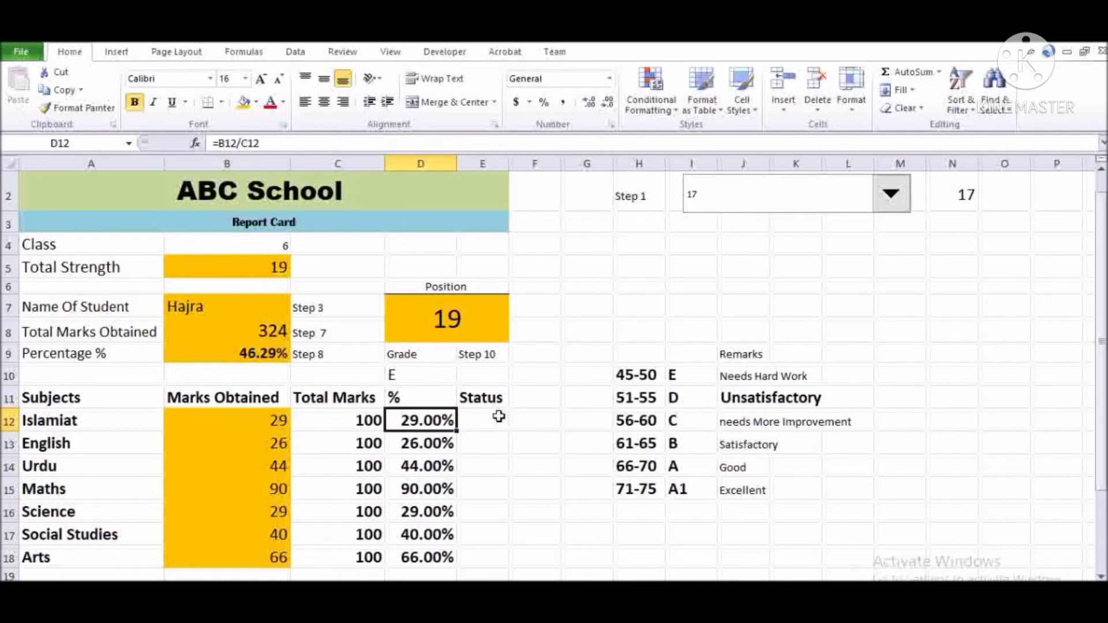
key("Left")
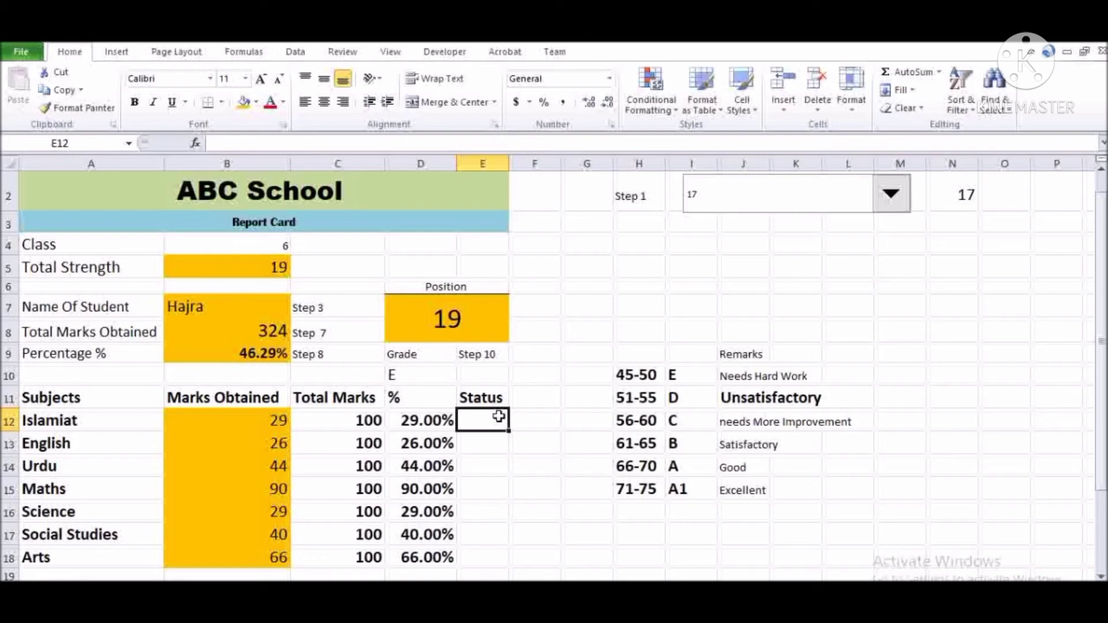
- Enter the Islamiat status formula =IF(B12<=30,"Fail","Pass") in E12
type("=if")
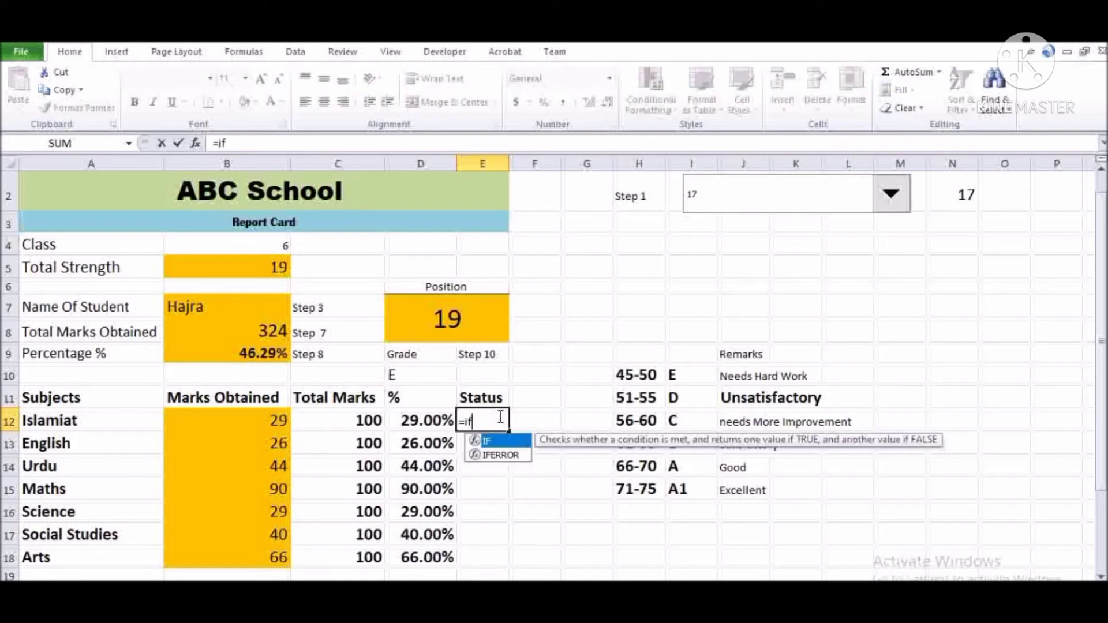
type("(")
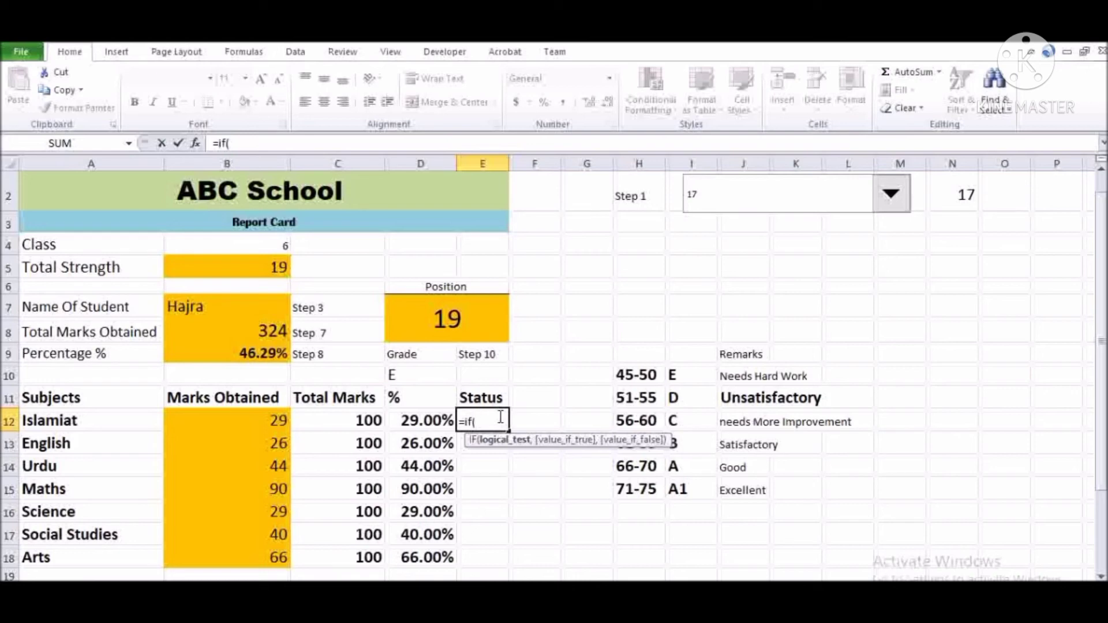
key("Left")
key("Left")
key("Left")
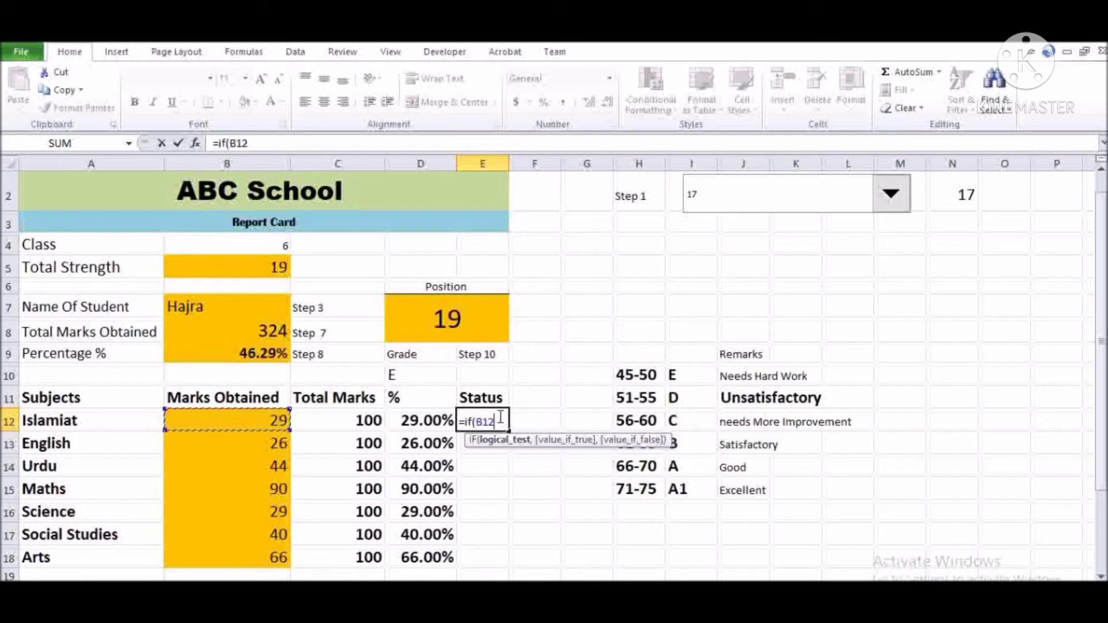
type("<=3")
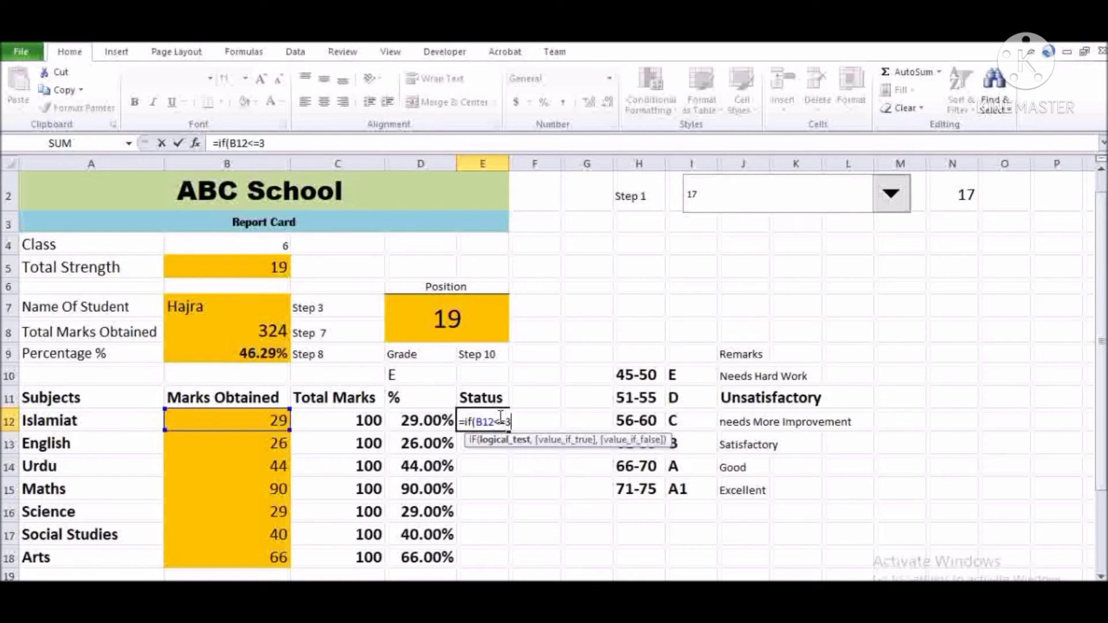
type("0,")
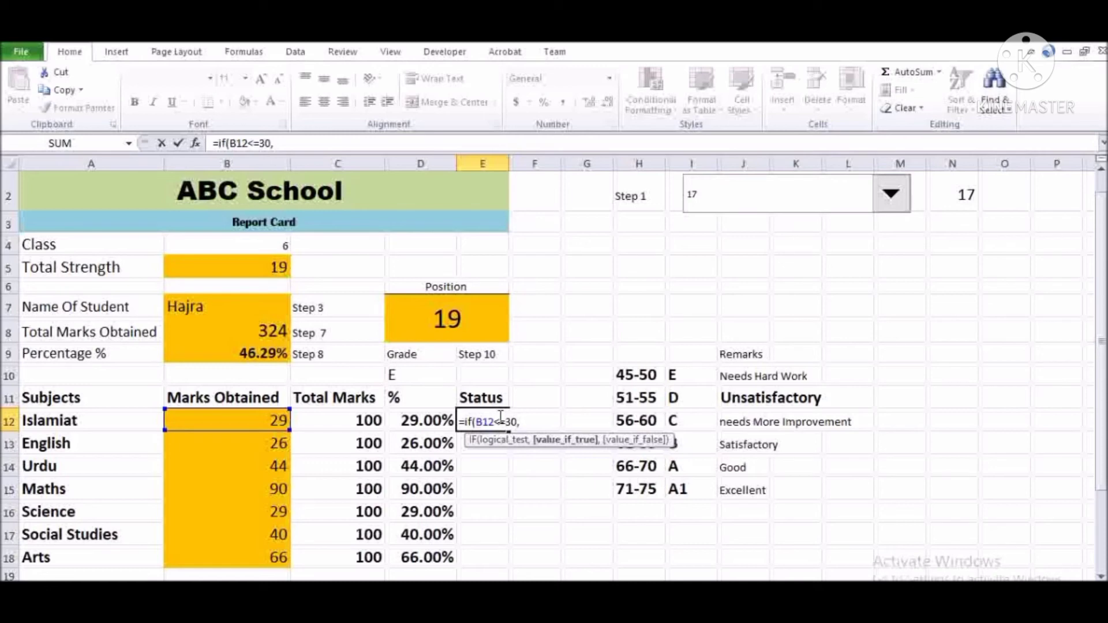
type("\"Fail\",")
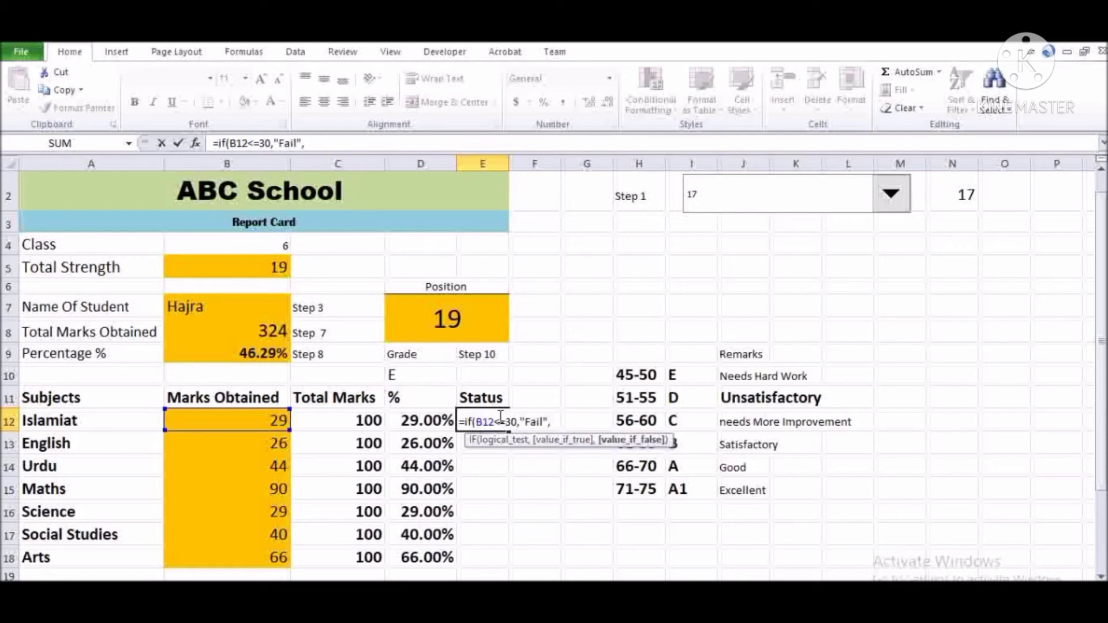
type("\"Pass\")")
key("Return")
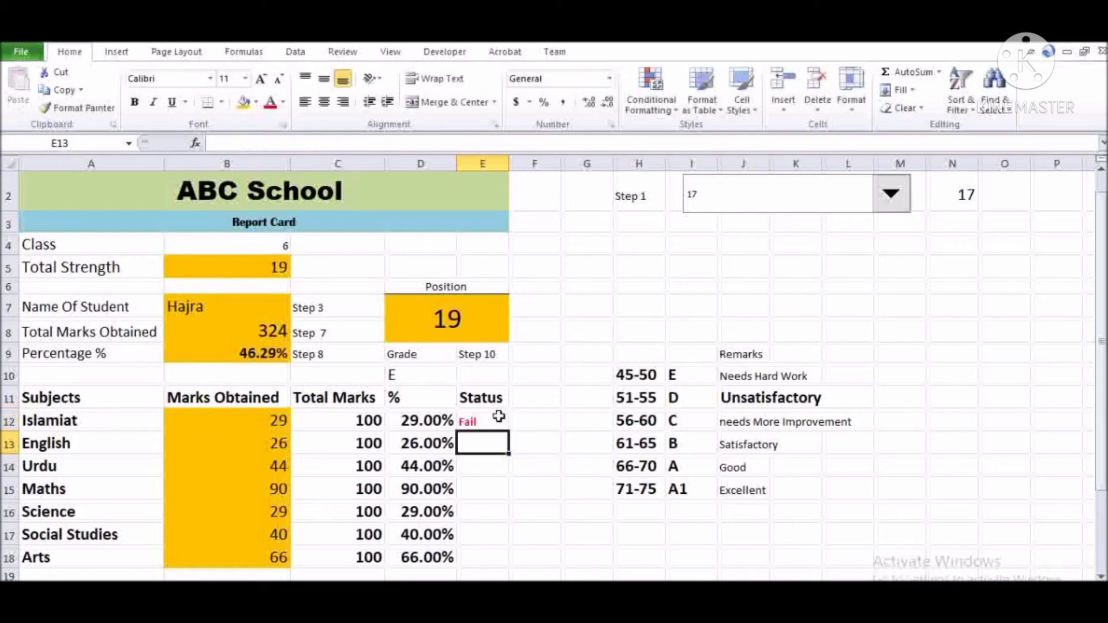
- Fill the status formula from E12 down to E18 for all subjects
left_click(498, 416)
key("Left")
key("Right")
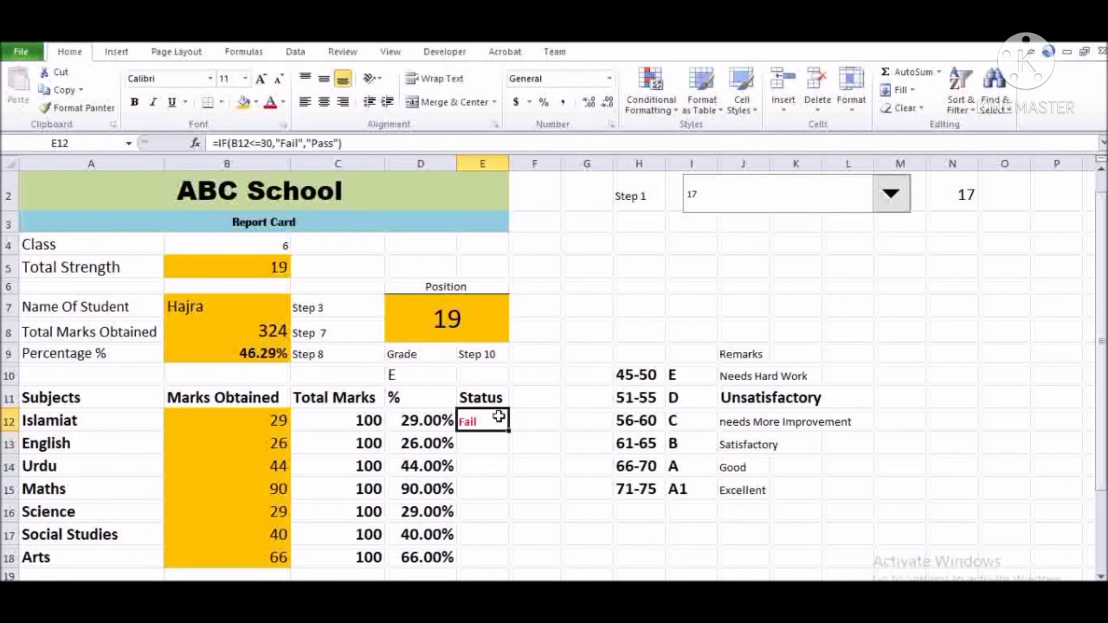
key("Left")
key("ctrl+Down")
key("Right")
key("ctrl+shift+Up")
key("ctrl+d")
key("Left")
key("Right")
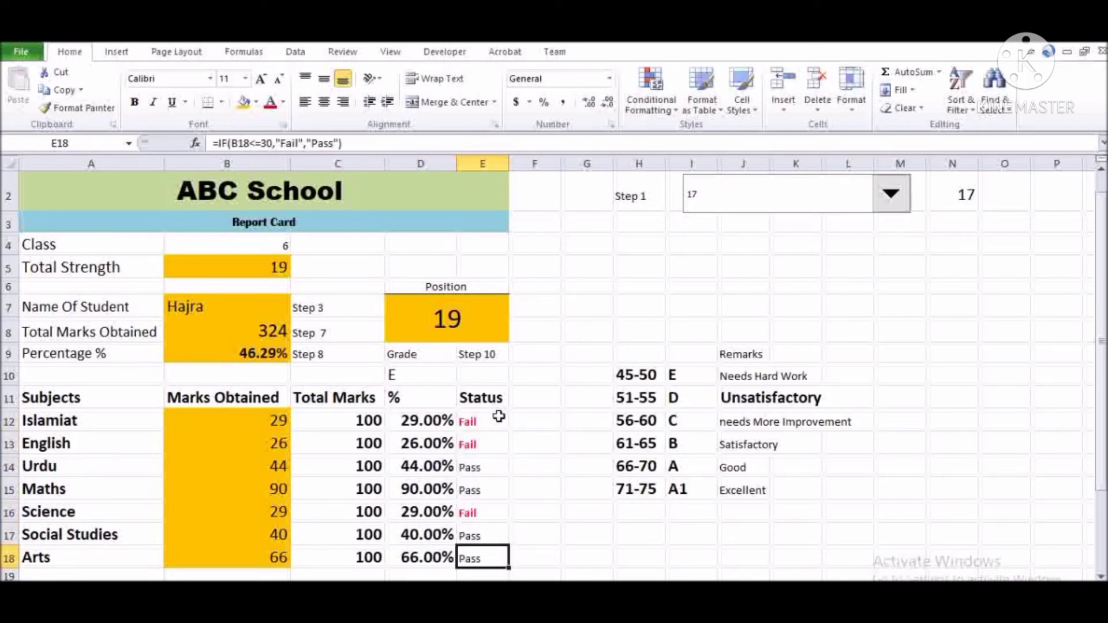
- Apply a Text that Contains conditional formatting rule to E12:E18 that shows cells containing "fail" with Red Text
key("Up")
key("Up")
key("Up")
key("Up")
key("Up")
key("Up")
key("ctrl+shift+Down")
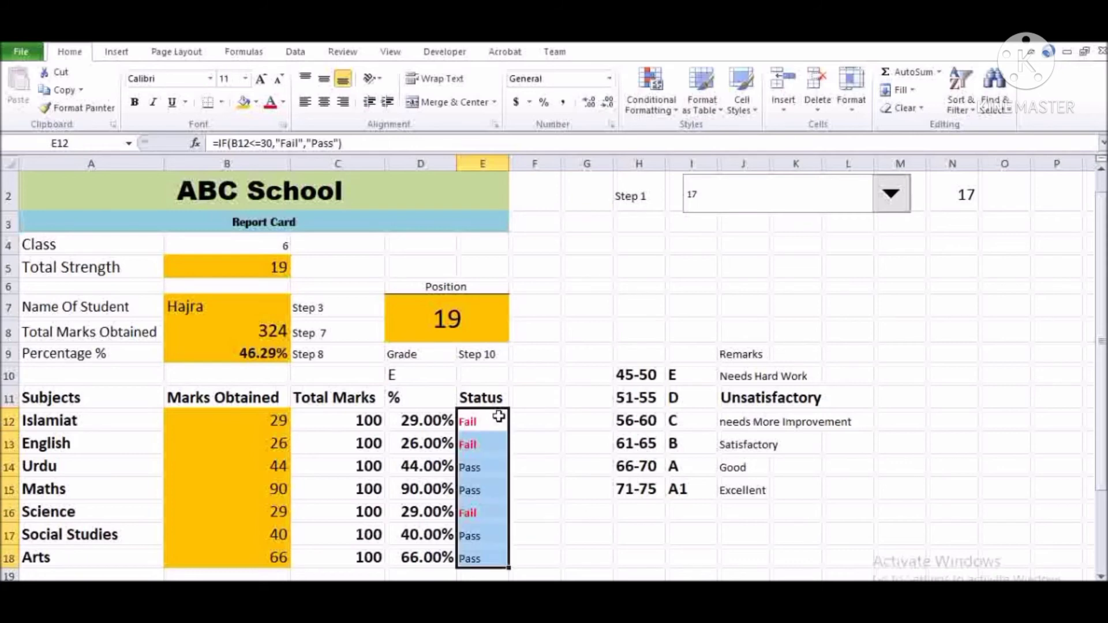
left_click(671, 112)
mouse_move(707, 141)
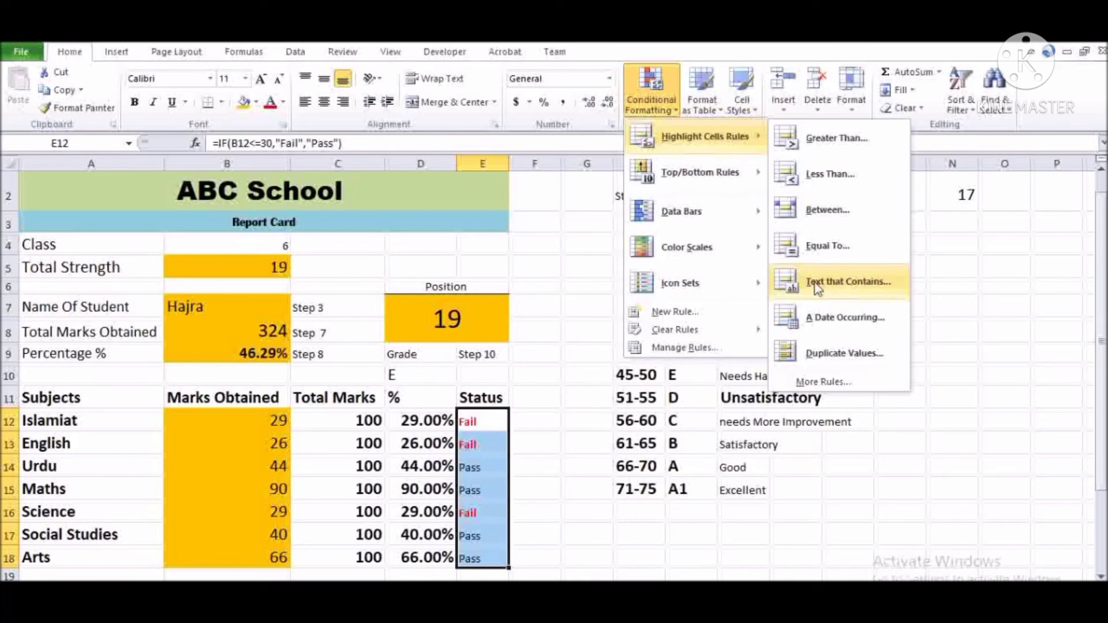
left_click(837, 282)
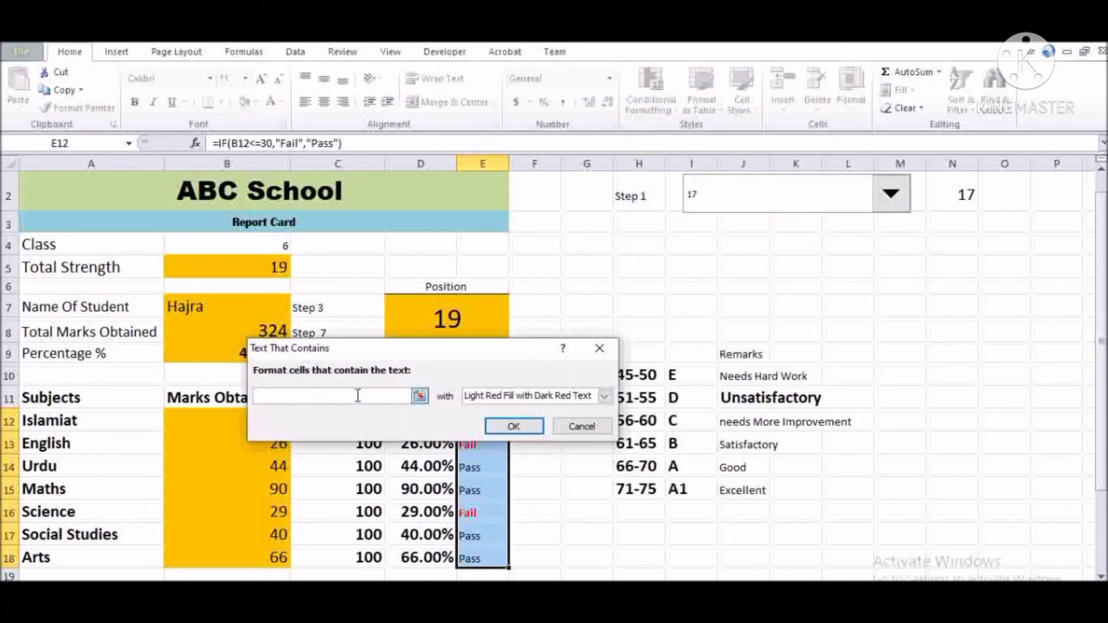
type("fail")
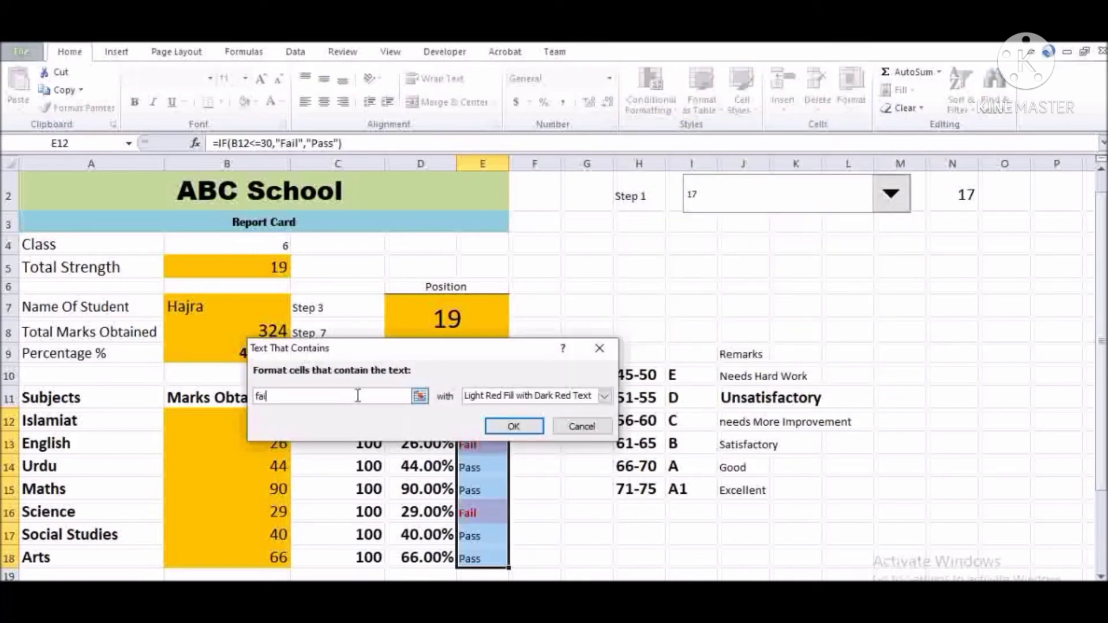
left_click(605, 396)
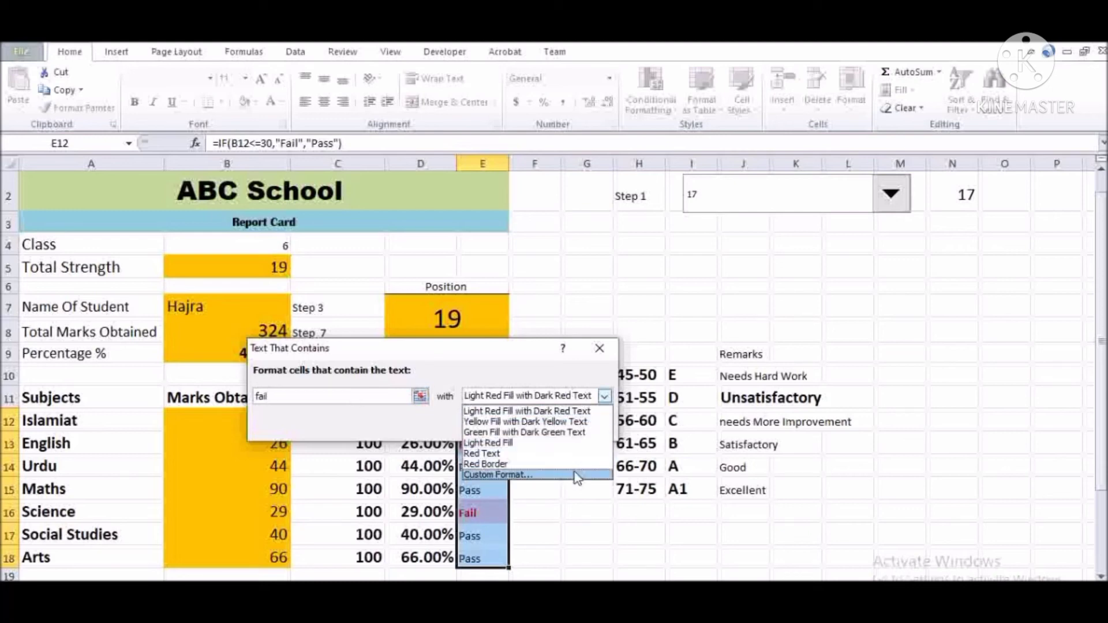
left_click(570, 457)
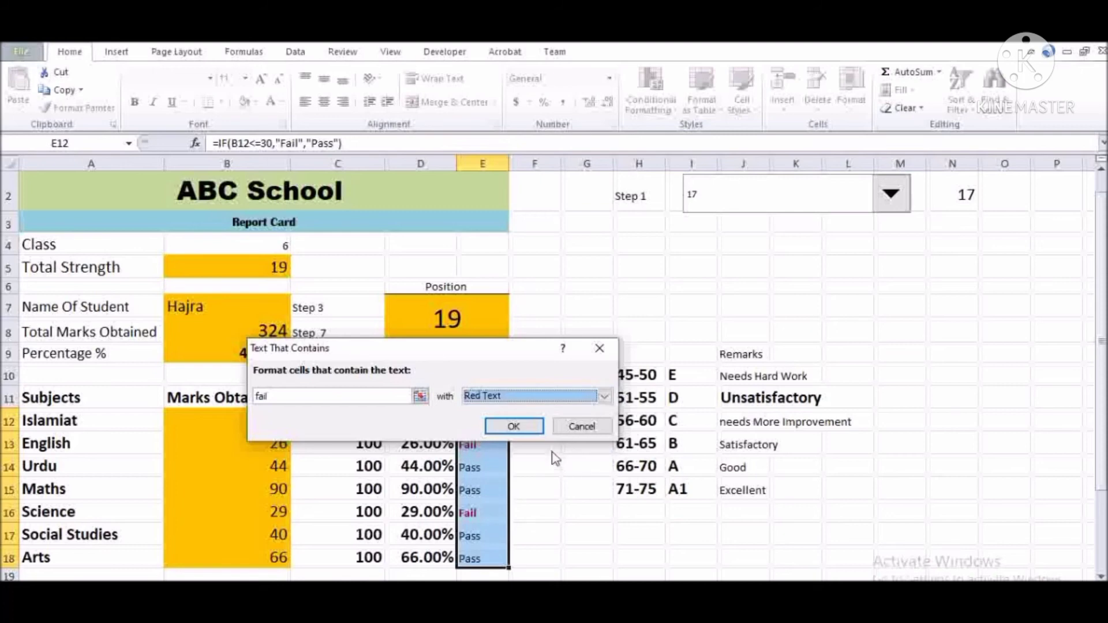
left_click(514, 426)
left_click(507, 465)
left_click(569, 465)
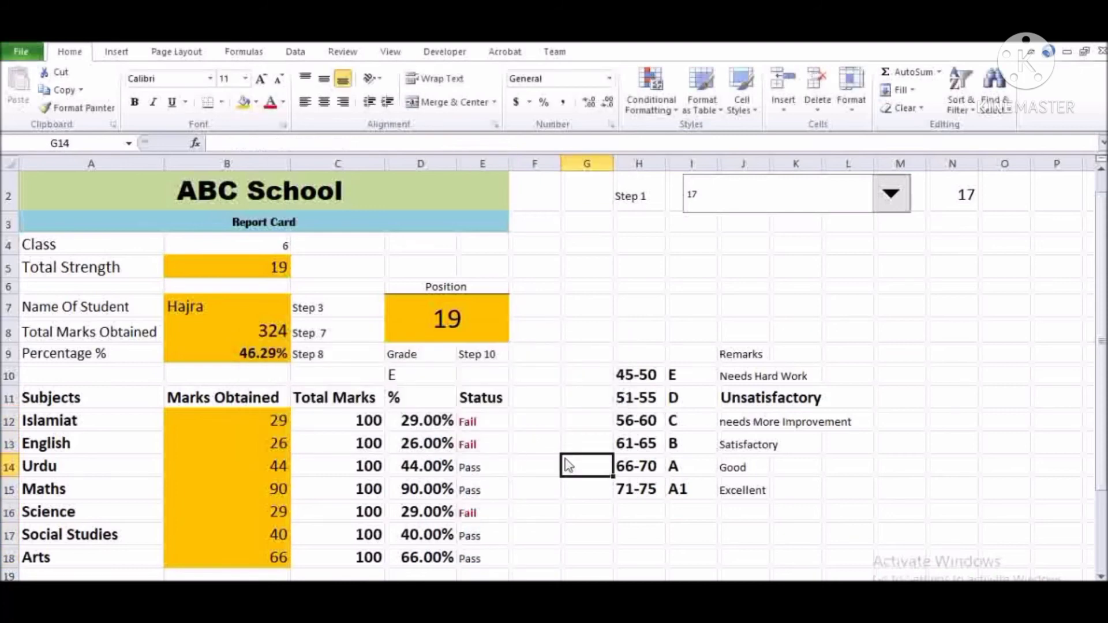
- Inspect the formatted status results in E12:E18 and the English row's cells
left_click_drag(483, 422, 490, 549)
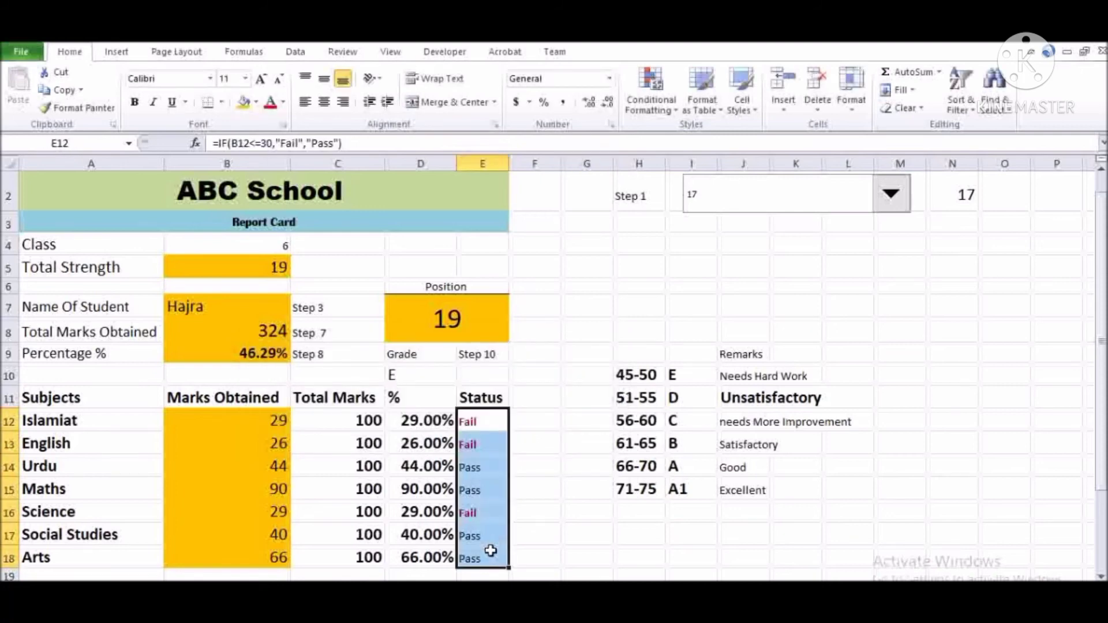
left_click(469, 443)
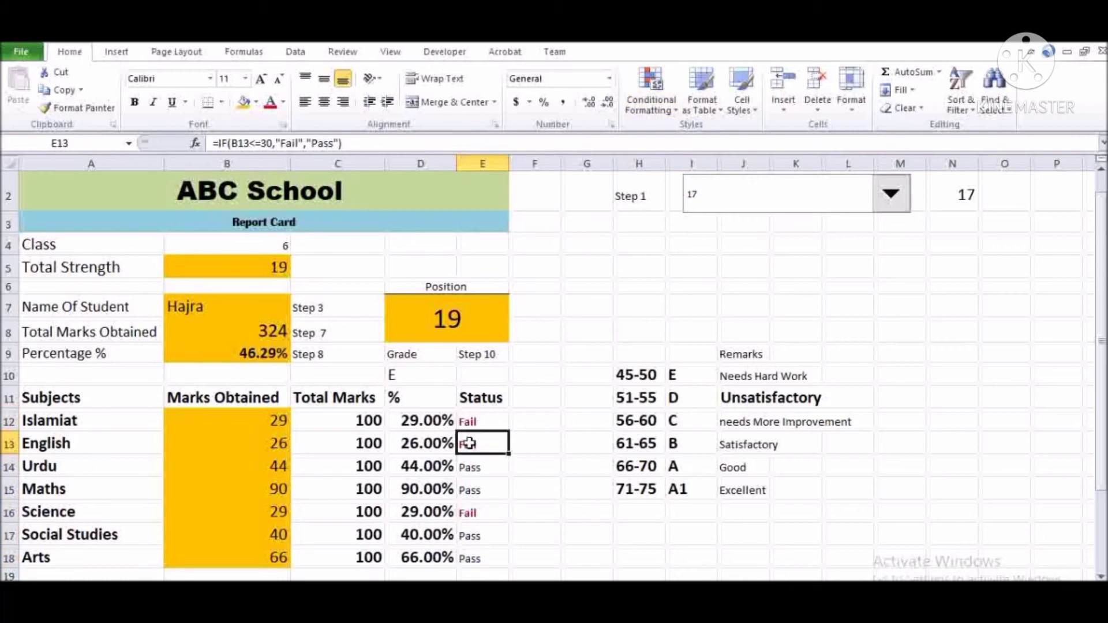
key("Left")
key("Left")
key("Left")
key("Left")
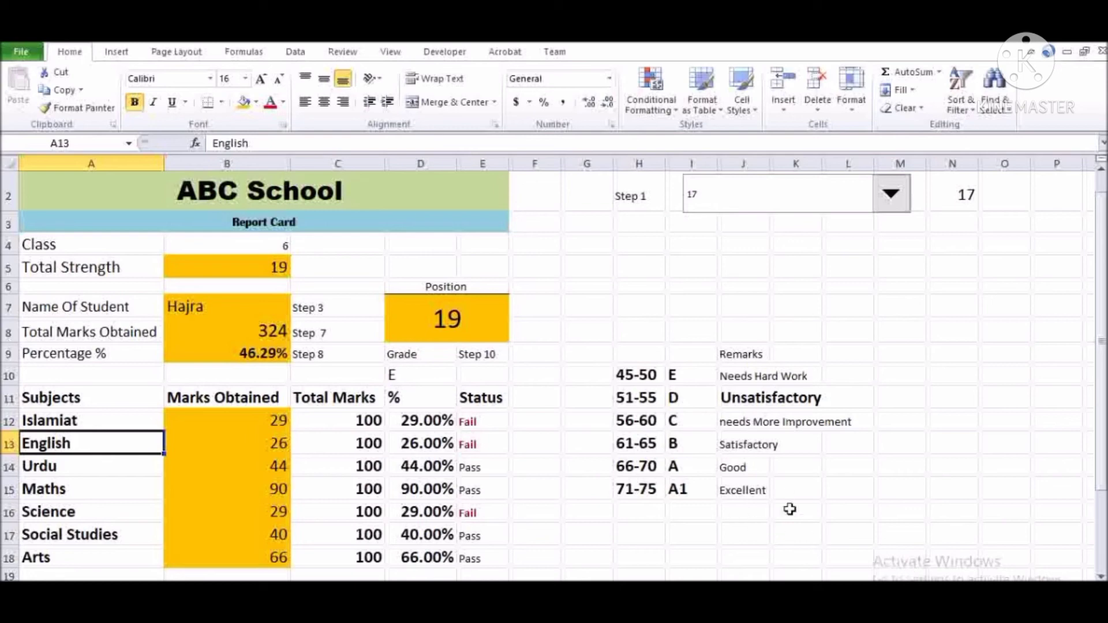
- Choose roll number 14 in the Step 1 drop-down and check the student's details, grade and position
left_click(884, 207)
left_click(853, 242)
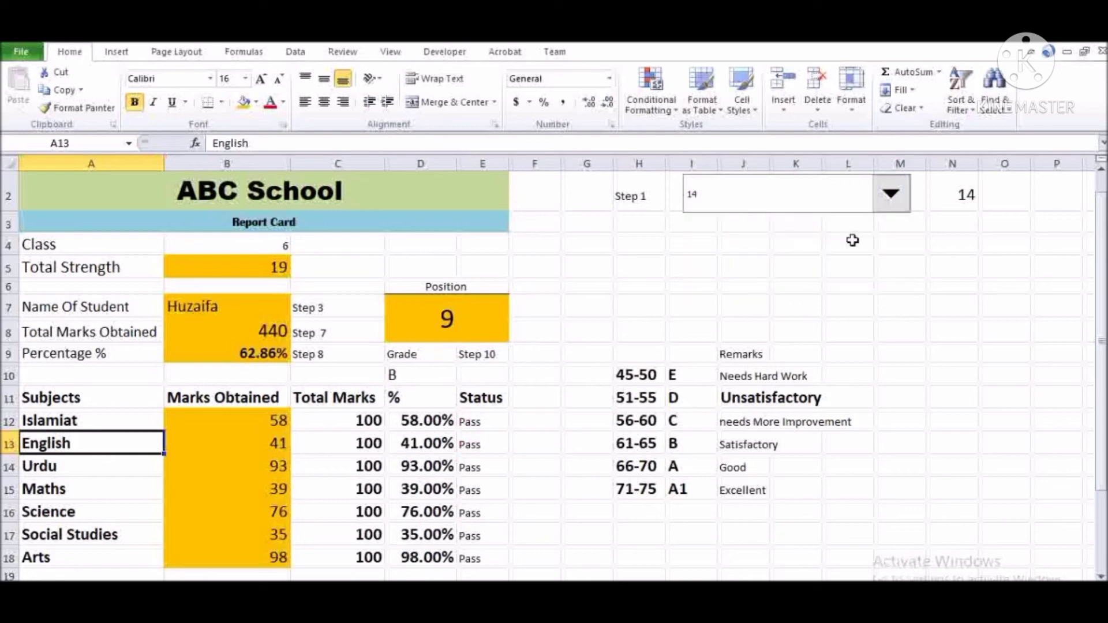
left_click(273, 324)
left_click(280, 372)
left_click(444, 327)
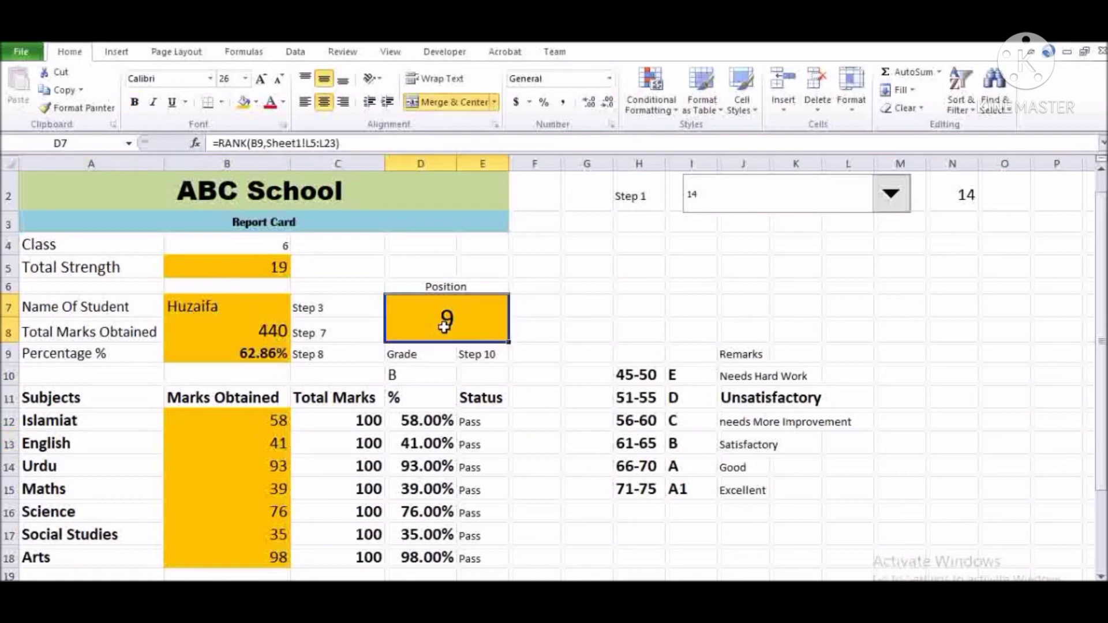
- Choose roll number 4 in the Step 1 drop-down and check the updated report card
left_click(889, 195)
left_click_drag(907, 281, 904, 226)
left_click(849, 248)
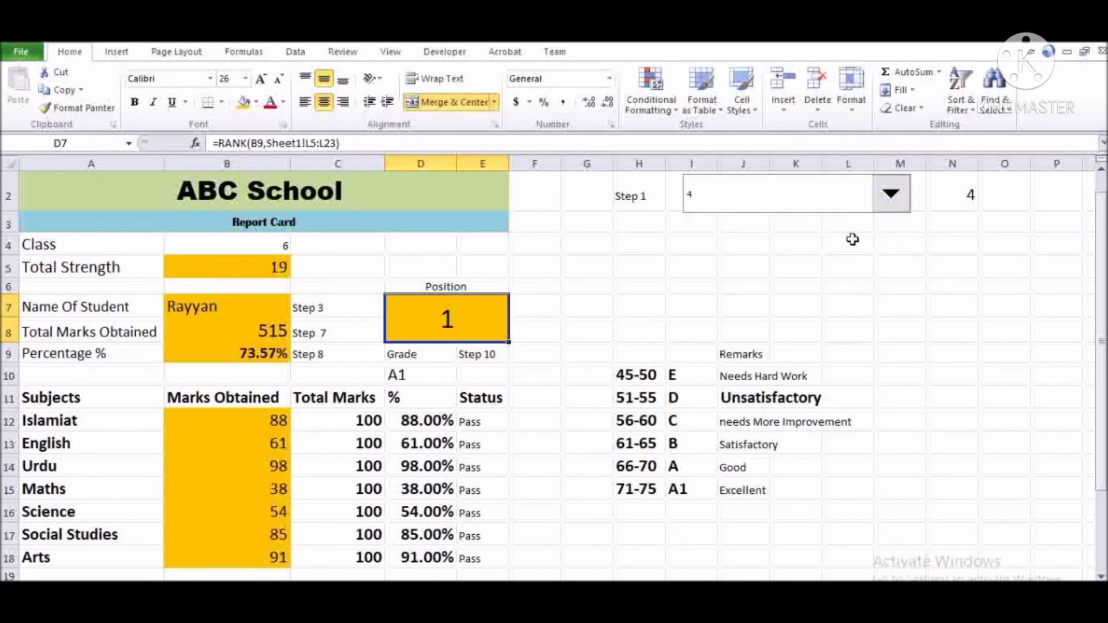
left_click(525, 368)
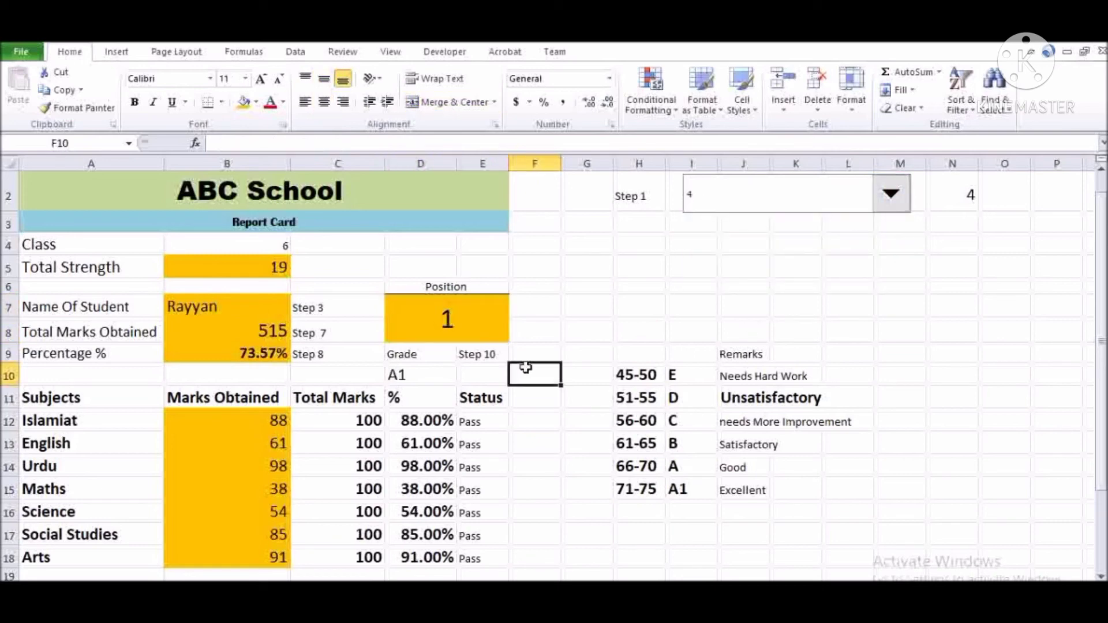
key("Down")
key("Down")
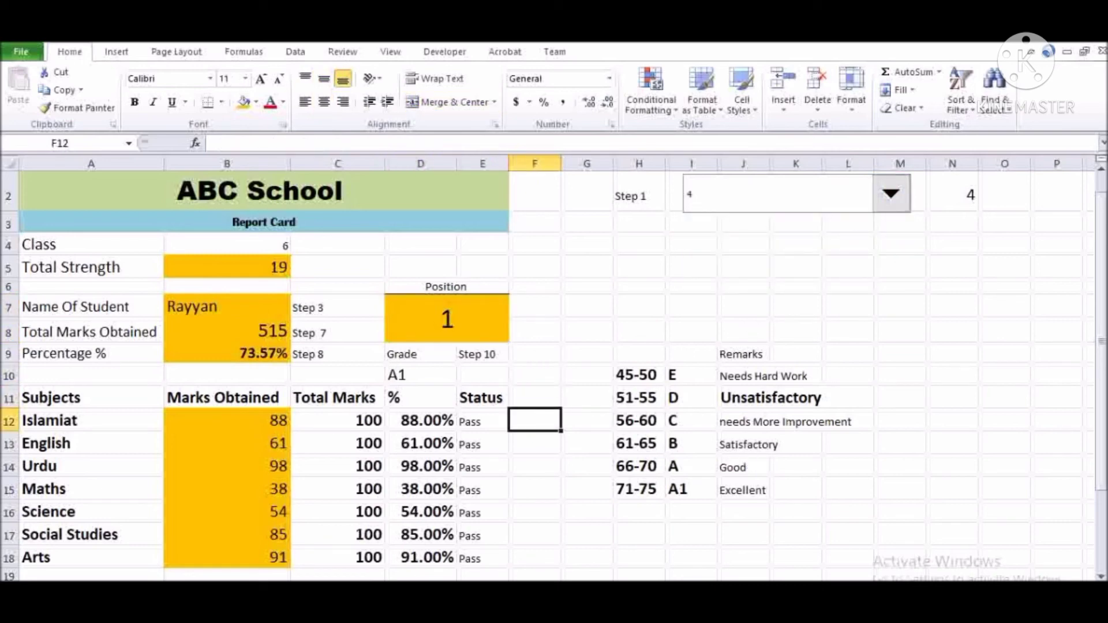
- Select the merged Remarks cell A21 to examine its nested IF/AND formula
left_click(709, 526)
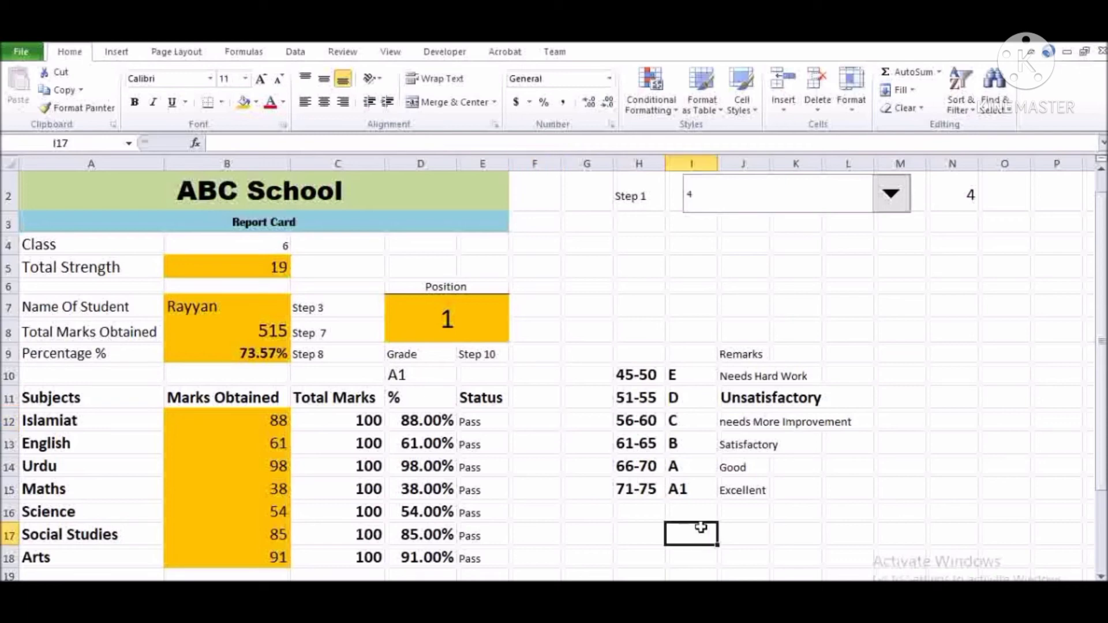
key("Down")
key("Down")
key("Down")
key("Down")
key("Left")
key("Left")
key("Left")
key("Left")
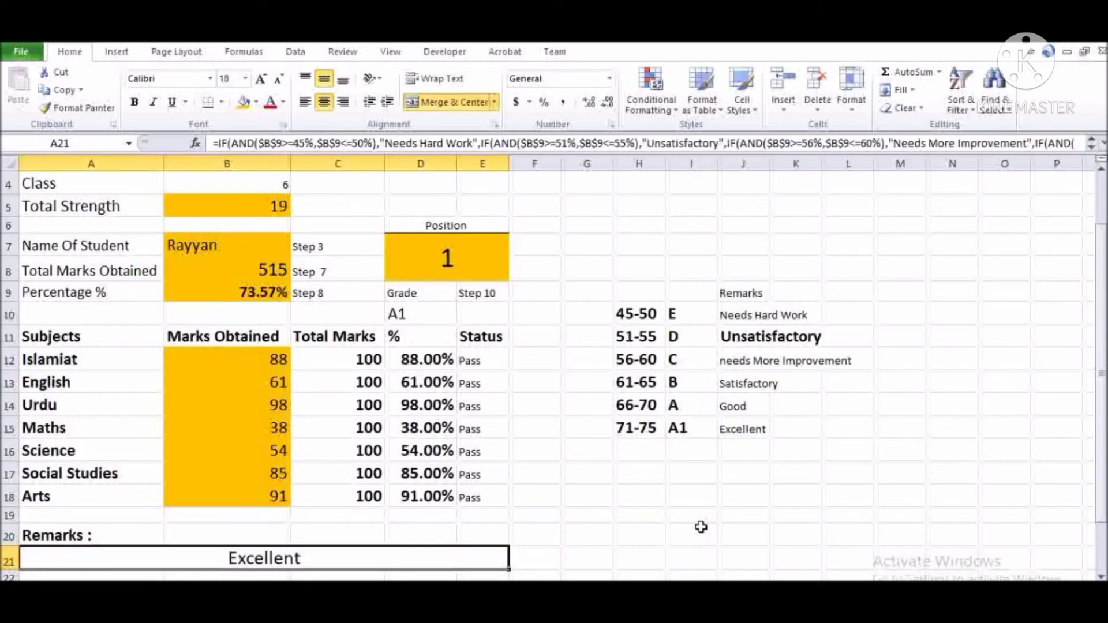
- Review the report card from the Remarks row up to the header, ending on the percentage formula in B9
key("Up")
key("Up")
key("Up")
key("Up")
key("Up")
key("Up")
key("Up")
key("Up")
key("Up")
key("Up")
key("Up")
key("Up")
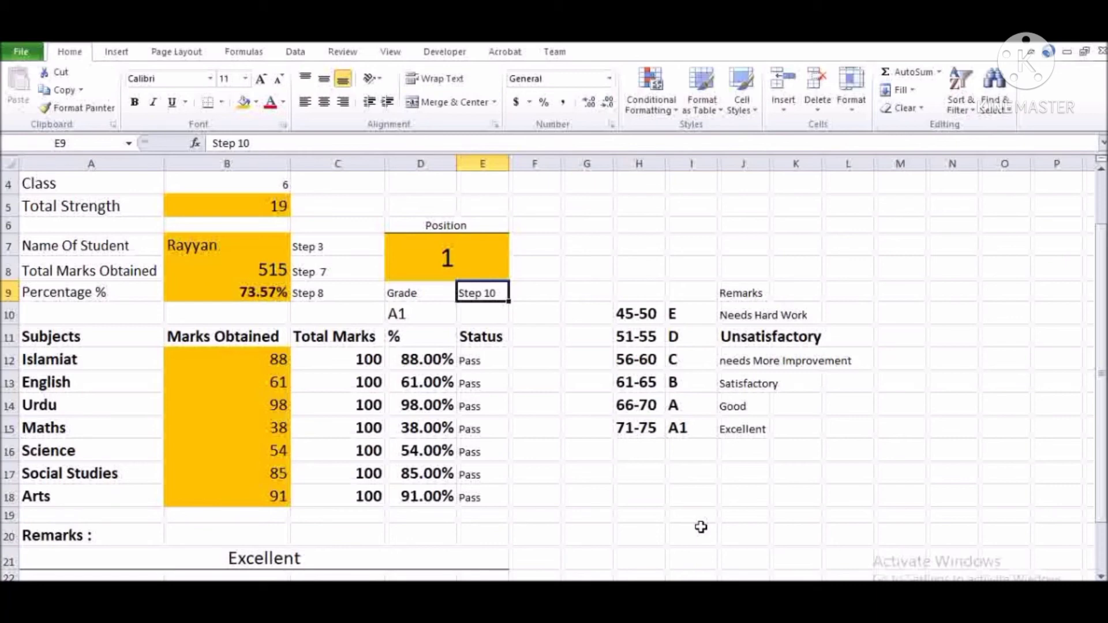
key("Up")
key("Up")
key("Up")
key("Up")
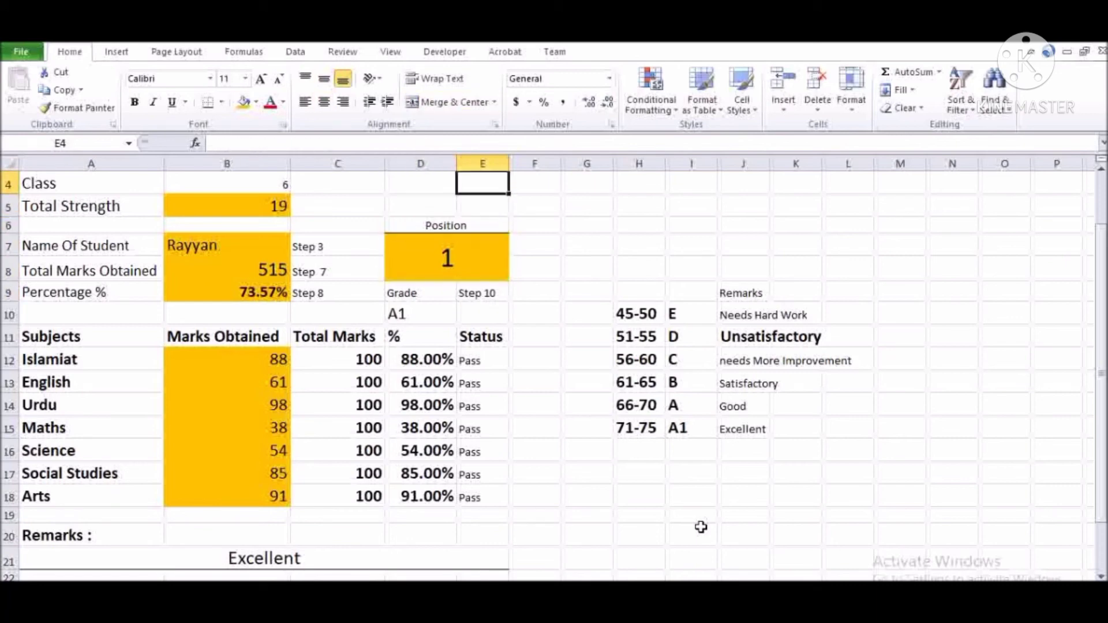
key("Up")
key("Up")
key("Down")
key("Down")
key("Down")
key("Down")
key("Down")
key("Down")
key("Left")
key("Left")
key("Left")
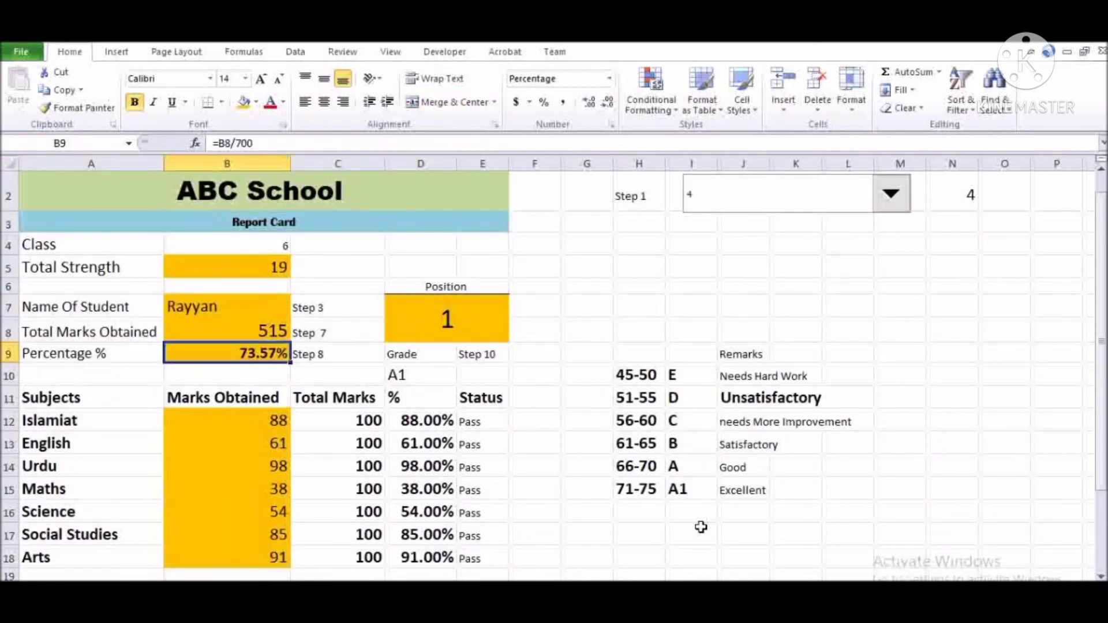
- Check the student name lookup in B7 and choose roll number 5 in the Step 1 drop-down
key("Up")
key("Up")
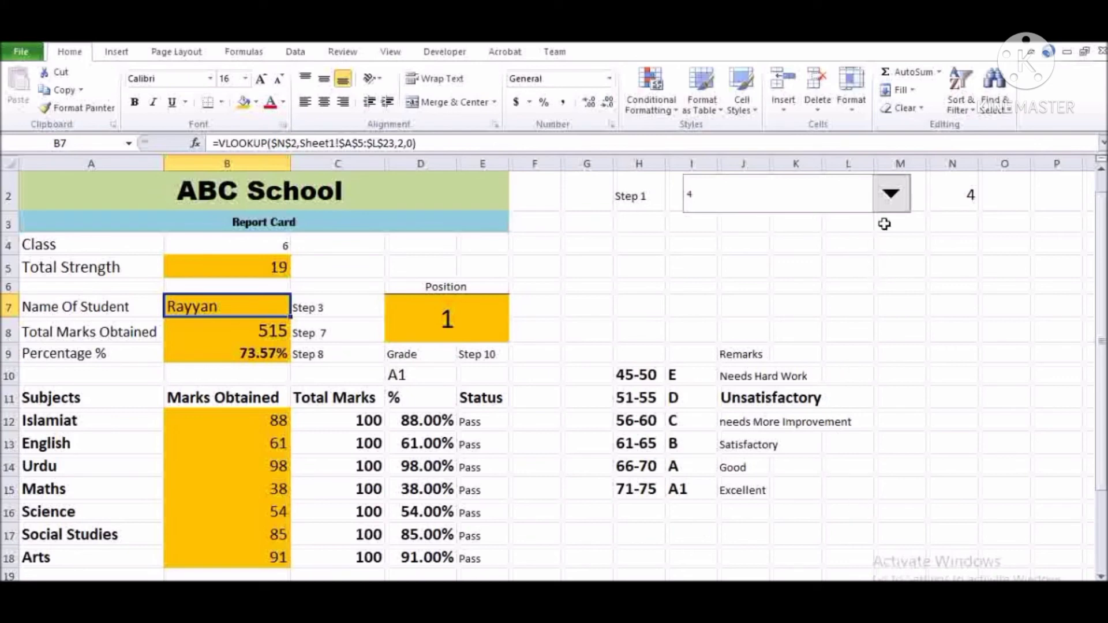
left_click(889, 199)
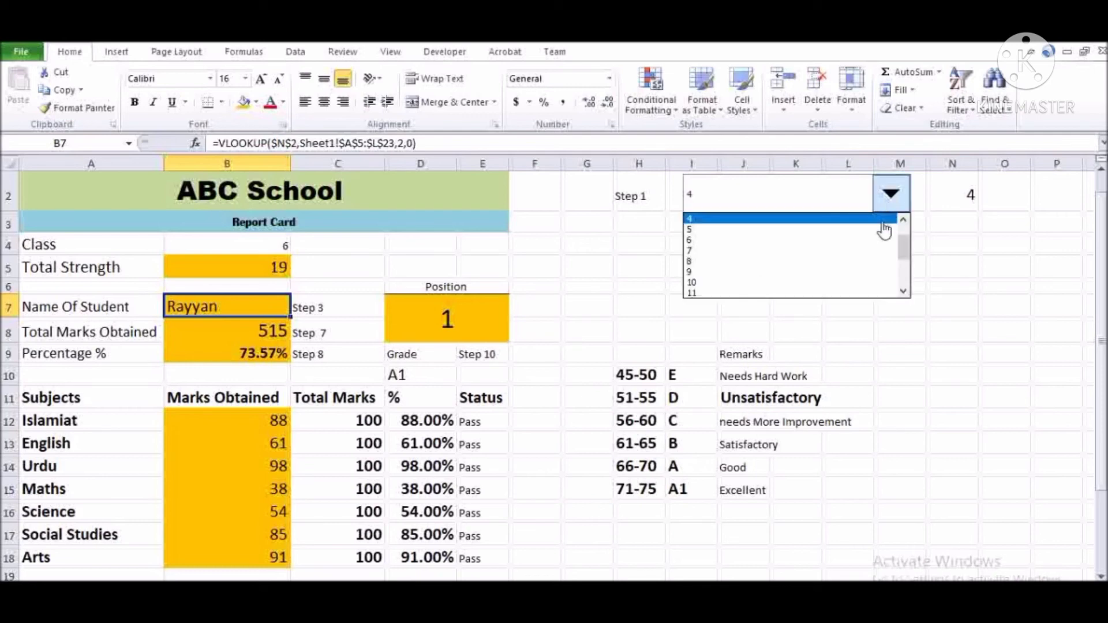
left_click(882, 230)
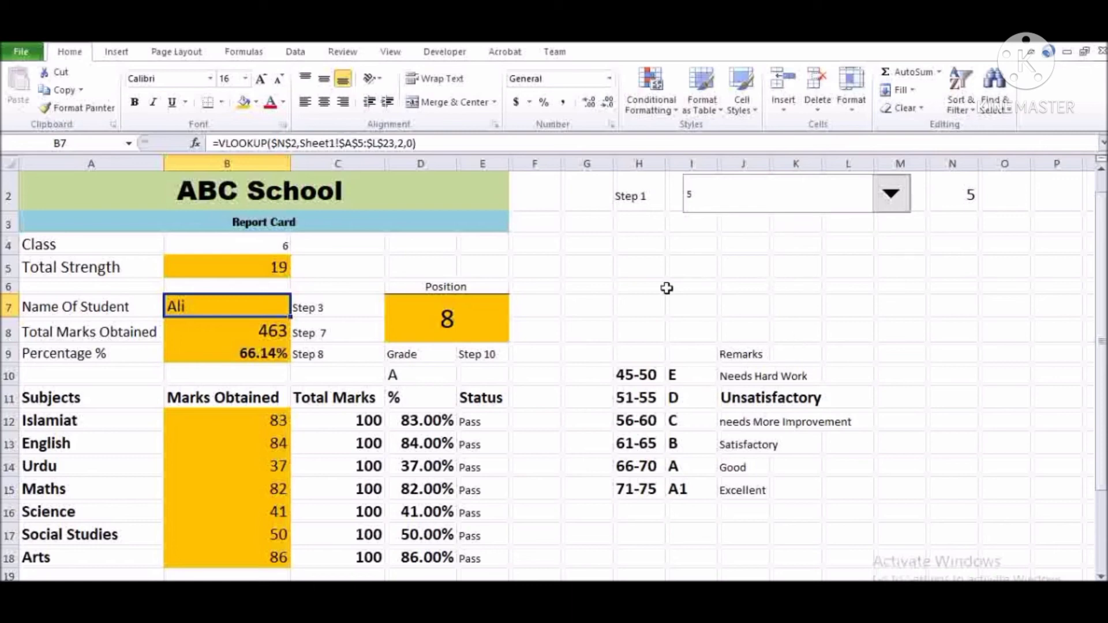
- Examine the remarks wording in J10:J14 beside the percentage ranges and grade letters
left_click(298, 392)
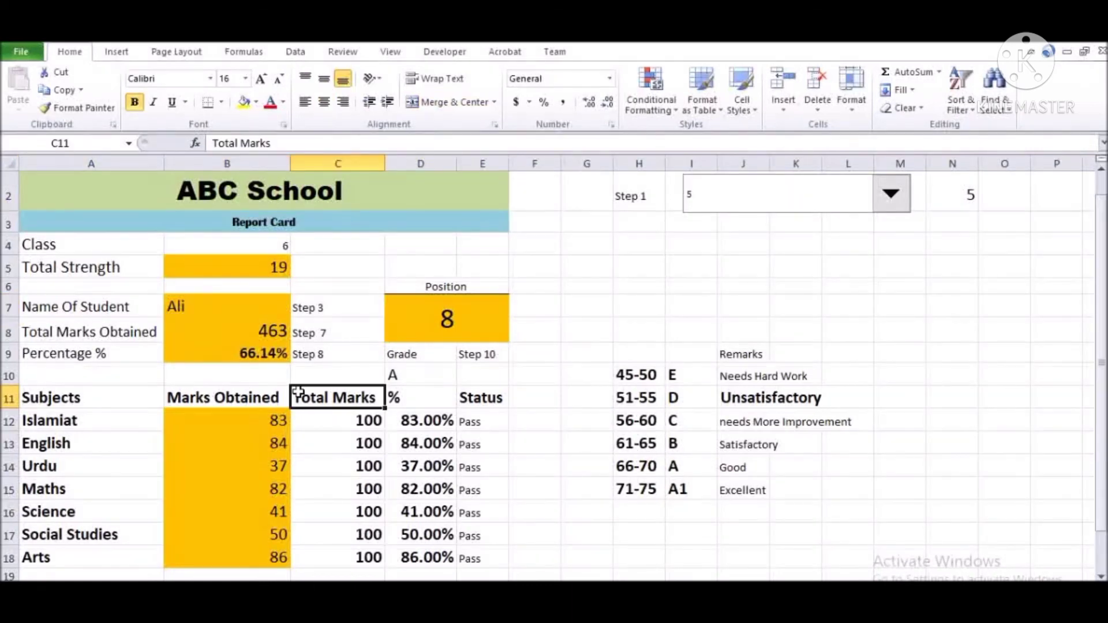
key("Down")
key("Right")
key("Right")
key("Right")
key("Right")
key("Up")
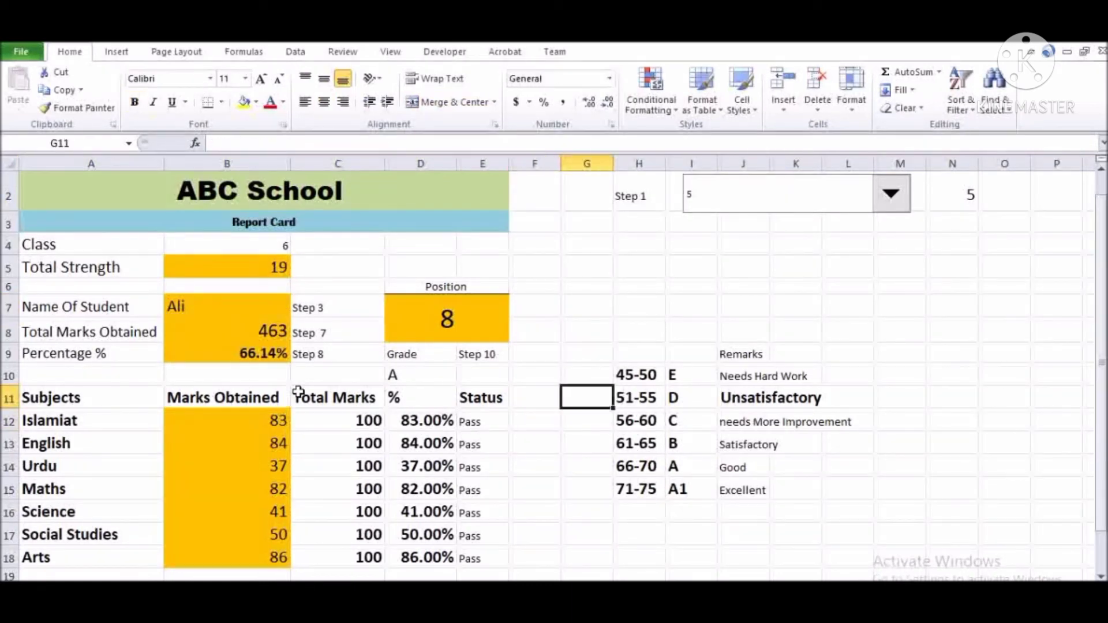
key("Right")
key("Right")
key("Right")
key("Up")
key("Up")
key("Down")
key("shift+Down")
key("shift+Down")
key("shift+Down")
key("shift+Down")
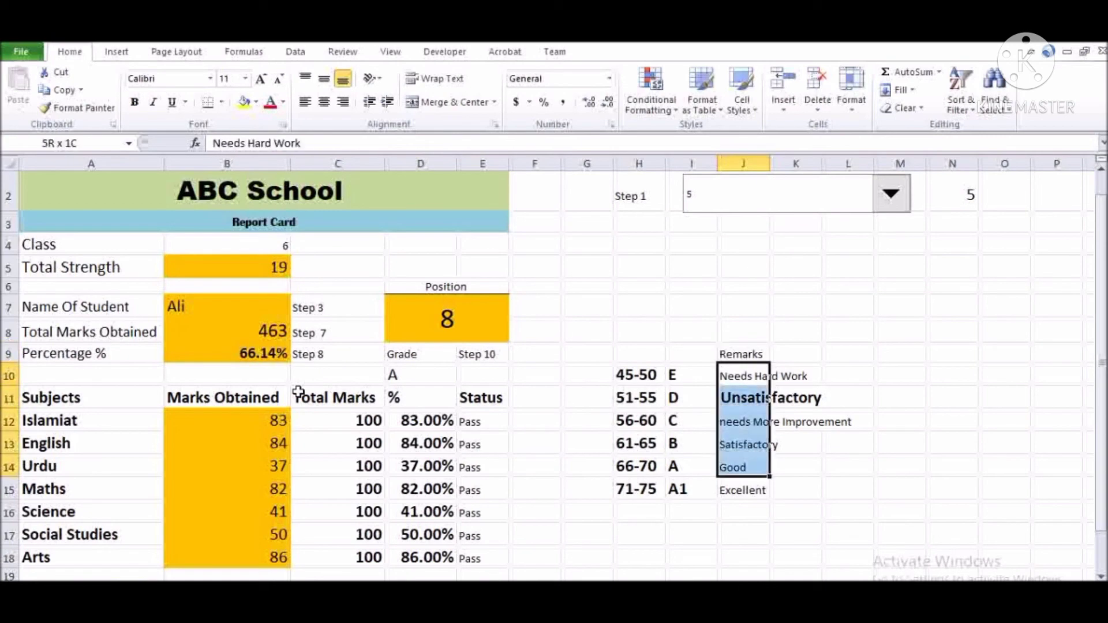
- Check the Remarks section in rows 20 and 21 for roll number 5
key("Left")
key("Left")
key("Left")
key("Left")
key("Left")
key("Left")
key("Left")
key("Left")
key("Left")
key("Down")
key("Down")
key("Down")
key("Down")
key("Down")
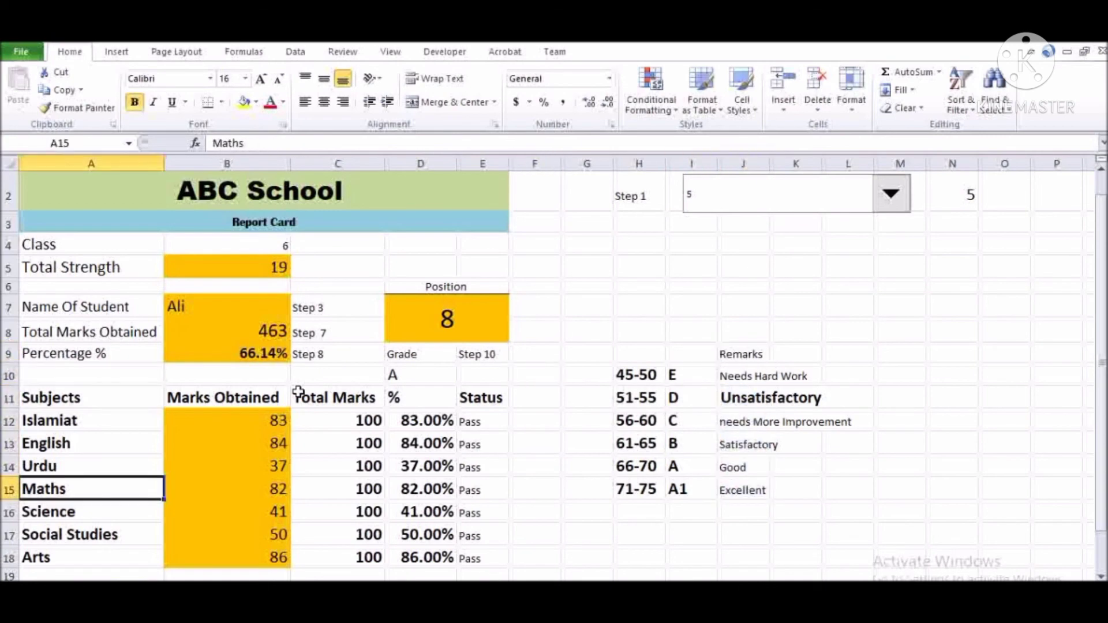
key("Down")
key("Down")
key("Down")
key("Down")
key("Down")
key("Down")
key("Up")
key("Down")
key("Up")
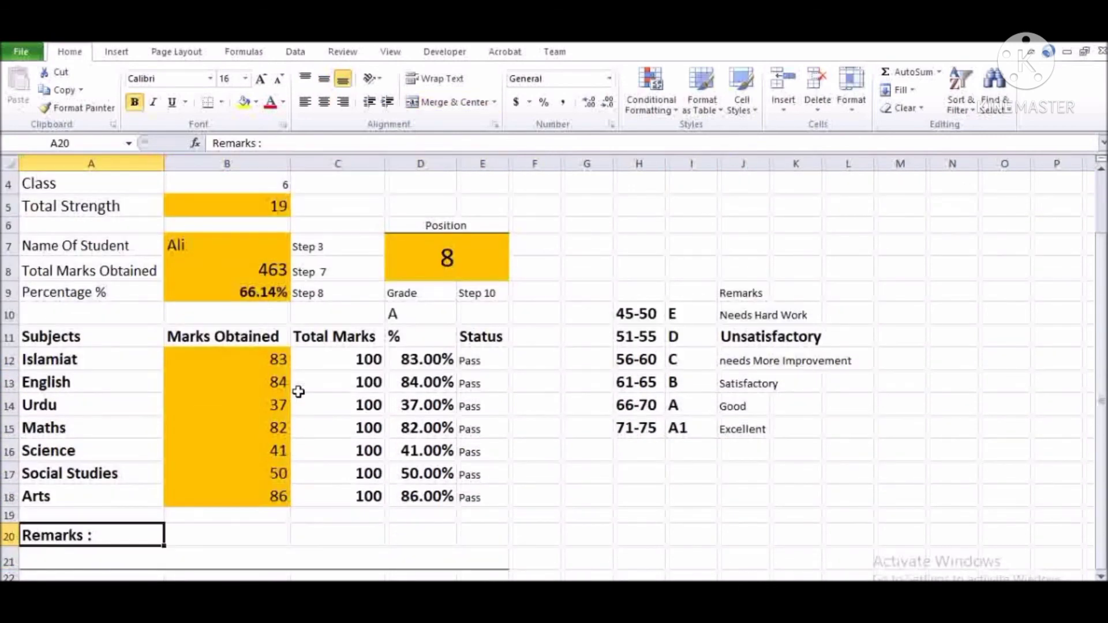
- Open the nested IF/AND grade formula in D10 for editing
key("Up")
key("Up")
key("Up")
key("Up")
key("Up")
key("Up")
key("Up")
key("Up")
key("Up")
key("Up")
key("Up")
key("Up")
key("Up")
key("Up")
key("Up")
key("Up")
key("Up")
key("Up")
key("Down")
key("Down")
key("Down")
key("Down")
key("Down")
key("Down")
key("Down")
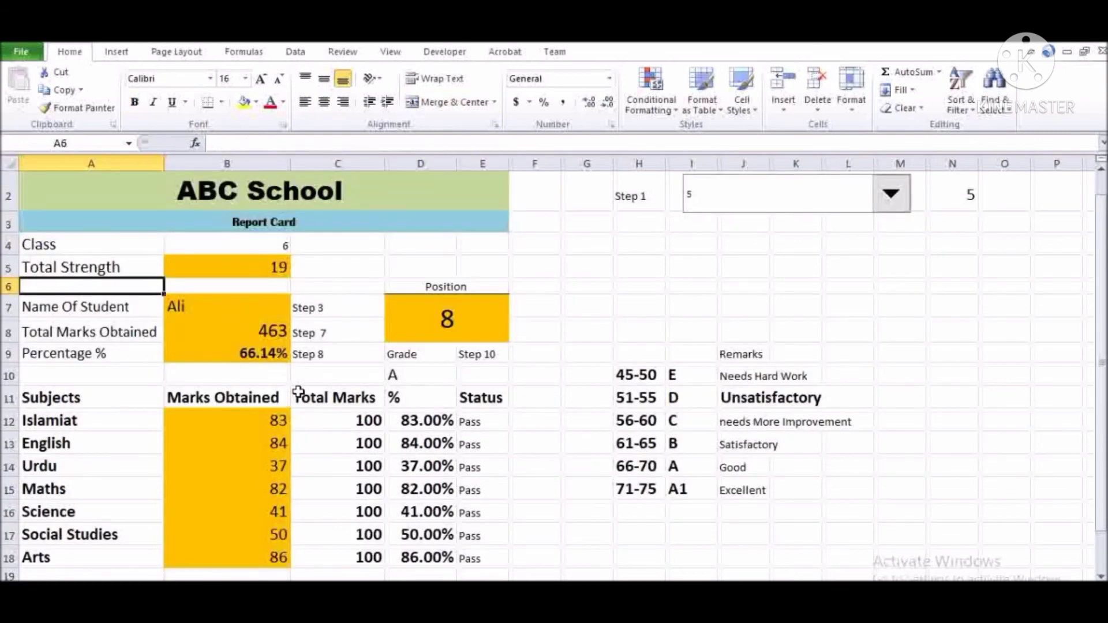
key("Right")
key("Right")
key("Down")
key("Right")
type("2")
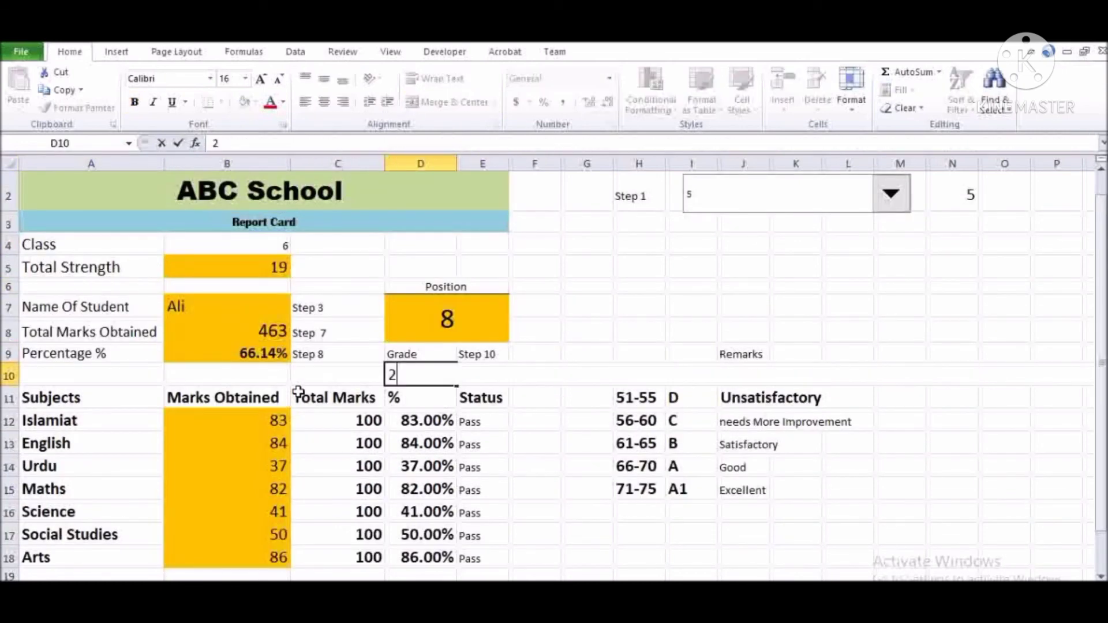
key("Escape")
key("F2")
key("Up")
key("Up")
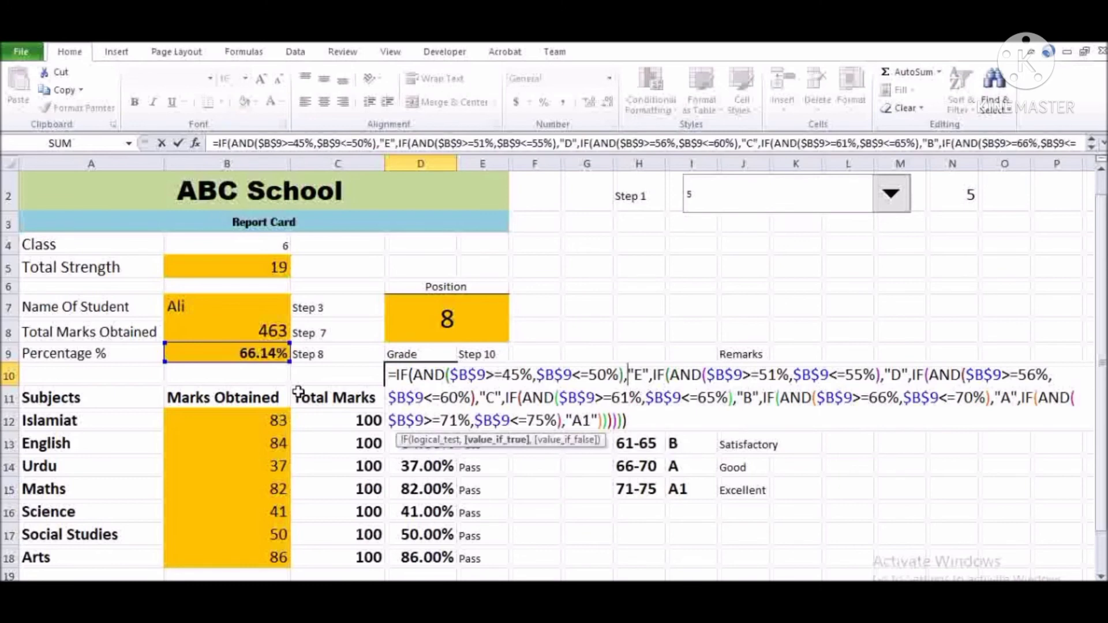
- Copy the whole nested IF/AND grade formula text in D10 without its equals sign, leaving the cell unchanged
key("Left")
key("Left")
key("Left")
key("Left")
key("Left")
key("Left")
key("Left")
key("Left")
key("Left")
key("Left")
key("Left")
key("Left")
key("Left")
key("Left")
key("Left")
key("Left")
key("Left")
key("Left")
key("Left")
key("Left")
key("Left")
key("Left")
key("Left")
key("Left")
key("Left")
key("Left")
key("Left")
key("Left")
key("shift+Right")
key("shift+Right")
key("shift+Right")
key("shift+Right")
key("shift+Right")
key("shift+Right")
key("shift+Right")
key("shift+Right")
key("shift+Right")
key("shift+Right")
key("shift+Right")
key("shift+Right")
key("shift+Right")
key("shift+Right")
key("shift+Right")
key("shift+Right")
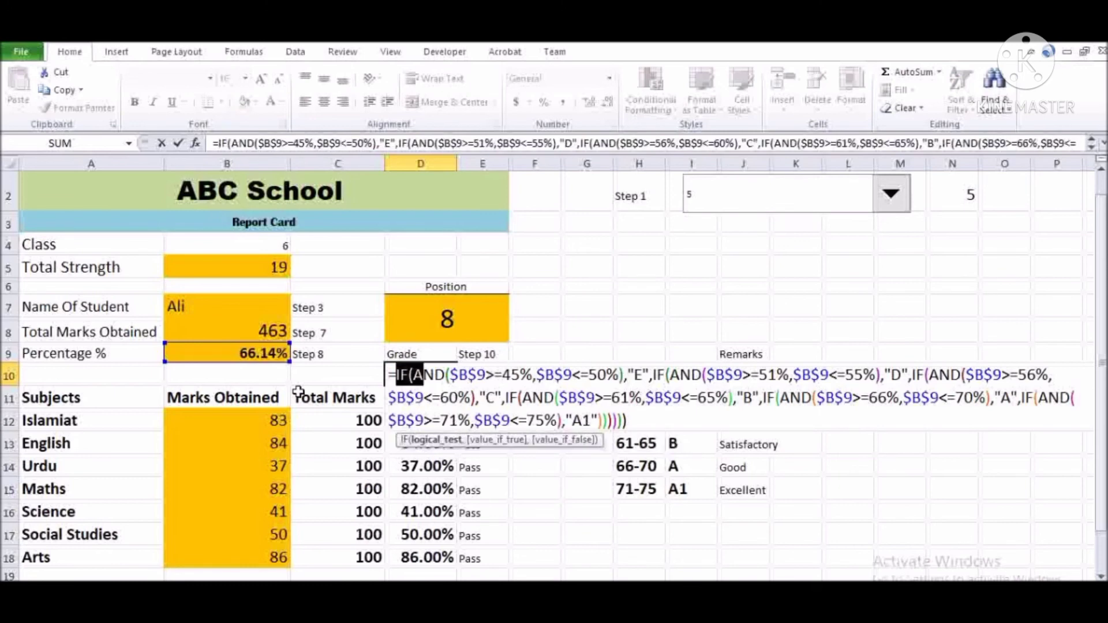
key("ctrl+shift+Right")
key("ctrl+shift+Right")
key("ctrl+shift+Right")
key("ctrl+shift+Right")
key("ctrl+shift+Right")
key("ctrl+shift+Right")
key("ctrl+shift+Right")
key("ctrl+shift+Right")
key("ctrl+shift+Right")
key("ctrl+shift+Right")
key("ctrl+shift+Right")
key("ctrl+shift+Right")
key("ctrl+shift+Right")
key("ctrl+shift+Right")
key("ctrl+shift+Right")
key("ctrl+shift+Right")
key("ctrl+shift+Right")
key("ctrl+shift+Right")
key("ctrl+shift+Right")
key("ctrl+shift+Right")
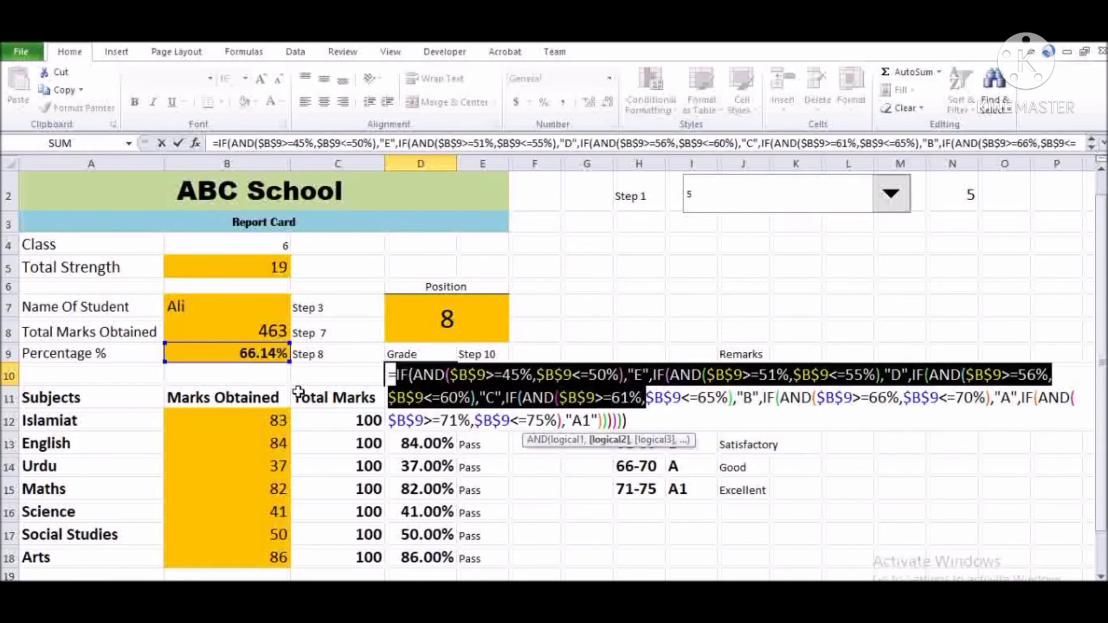
key("ctrl+shift+Right")
key("ctrl+shift+Right")
key("ctrl+shift+Right")
key("ctrl+shift+Right")
key("ctrl+shift+Right")
key("ctrl+shift+Right")
key("ctrl+shift+Right")
key("ctrl+shift+Right")
key("ctrl+shift+Right")
key("ctrl+shift+Right")
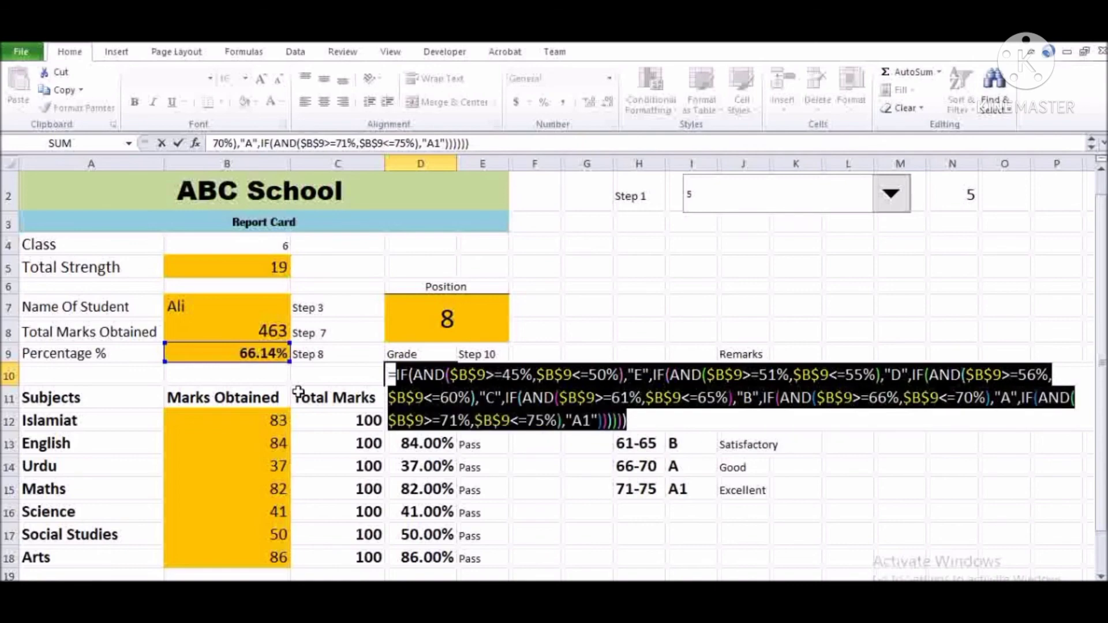
key("ctrl+c")
key("Return")
- Paste the copied grade formula into the merged remarks cell A21, preceded by an equals sign
key("Down")
key("Down")
key("Down")
key("Down")
key("Down")
key("Down")
key("Down")
key("Down")
key("Down")
key("Down")
key("Down")
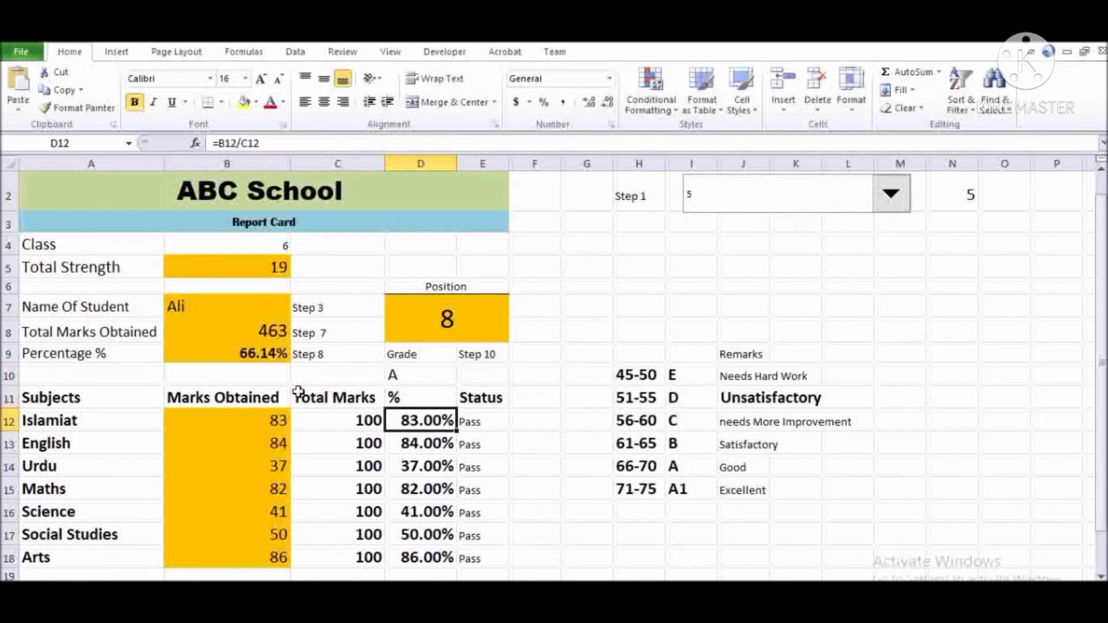
key("Down")
key("Up")
key("Up")
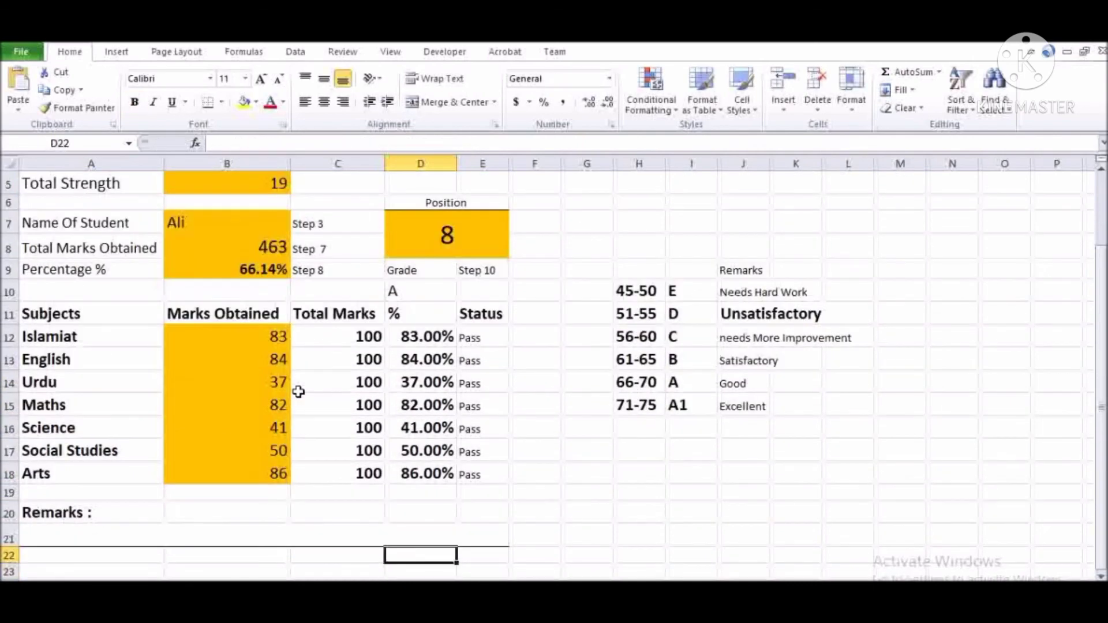
key("F2")
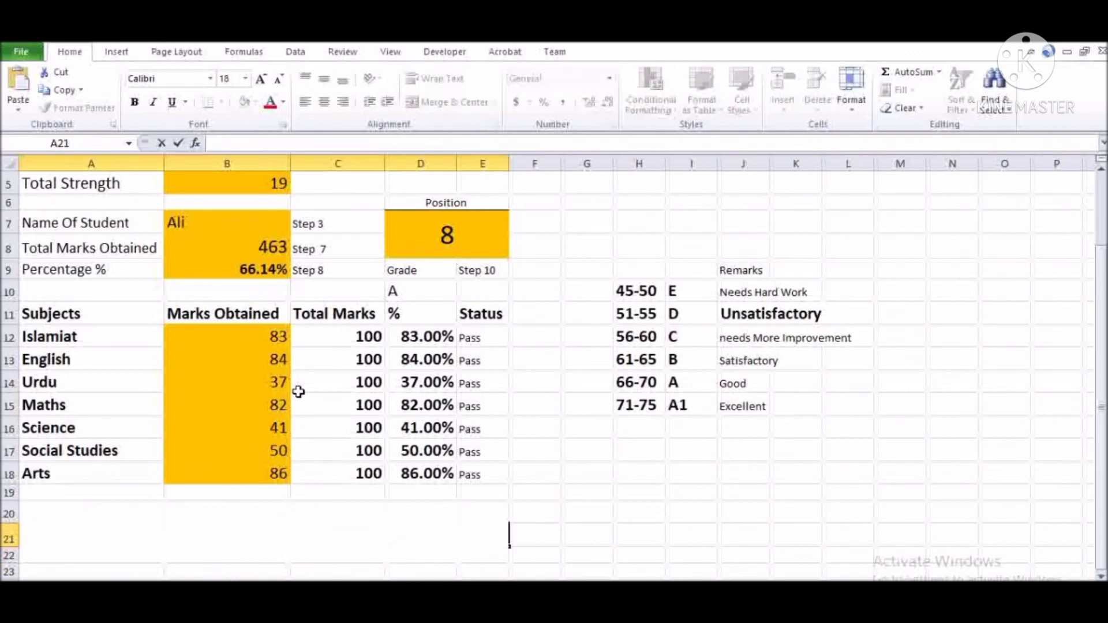
key("ctrl+v")
key("ctrl+Home")
type("=")
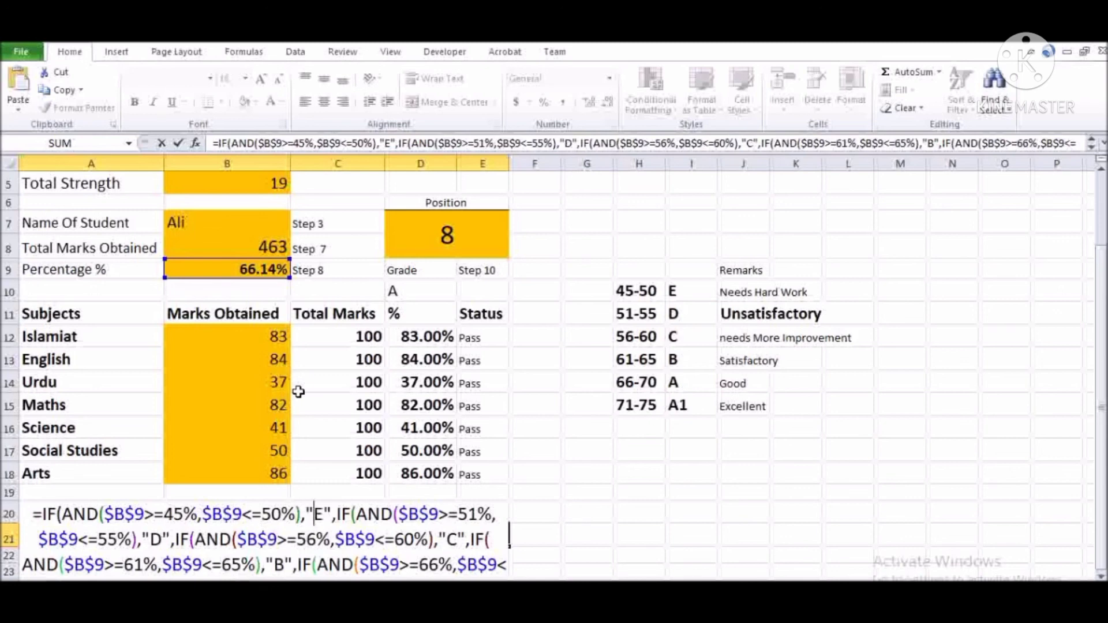
- Replace the "E" result for 45%–50% in the A21 formula with "Needs Hard Work"
key("BackSpace")
type("Needs Har")
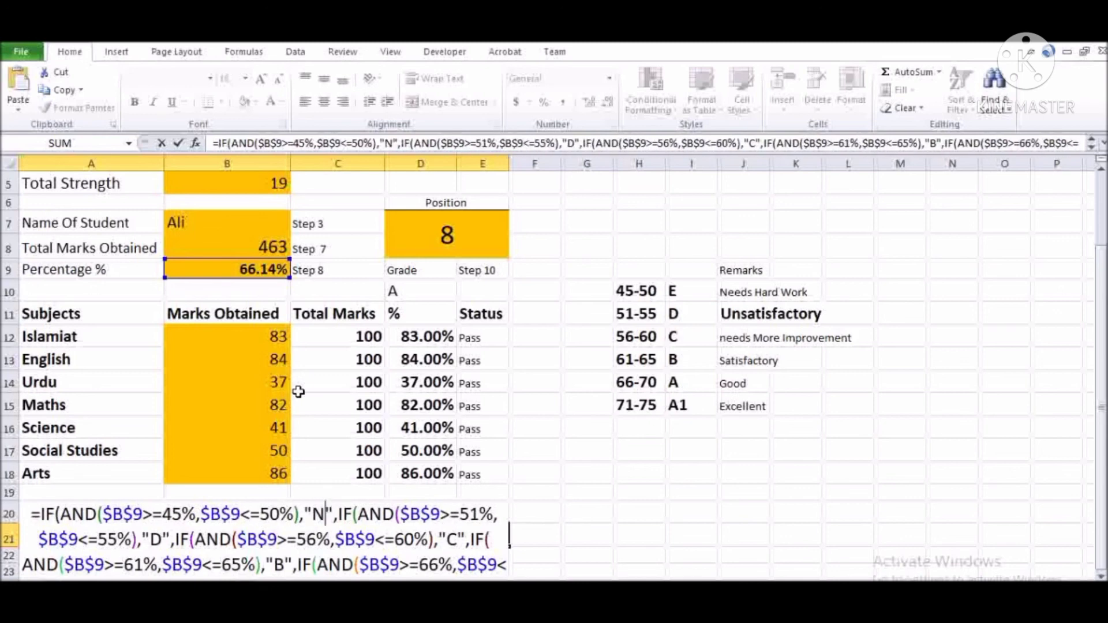
type("d Wo")
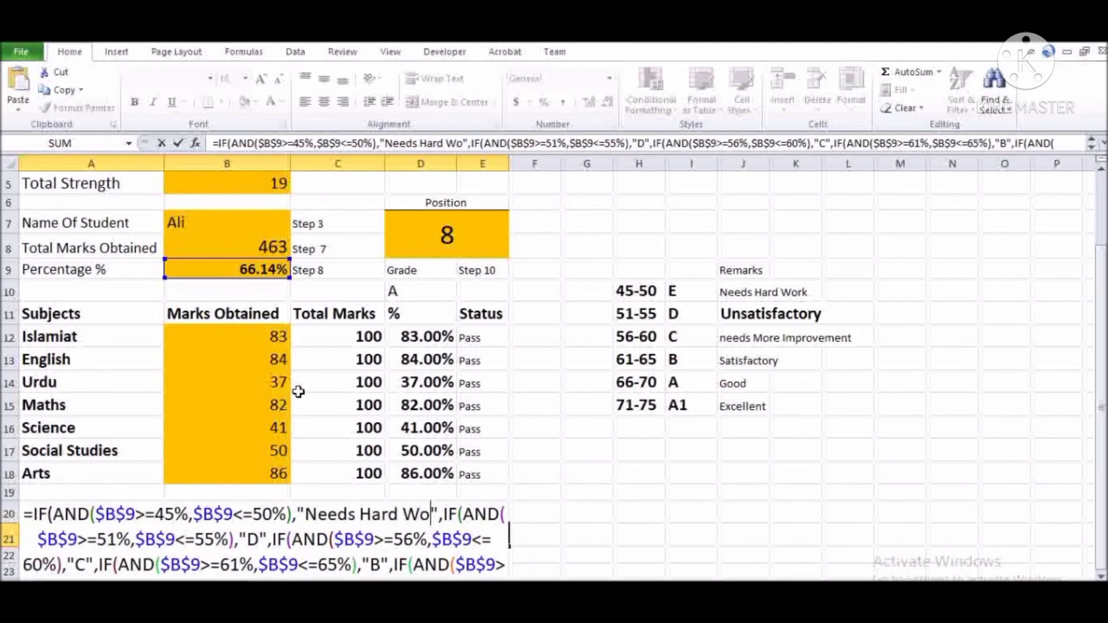
type("rk")
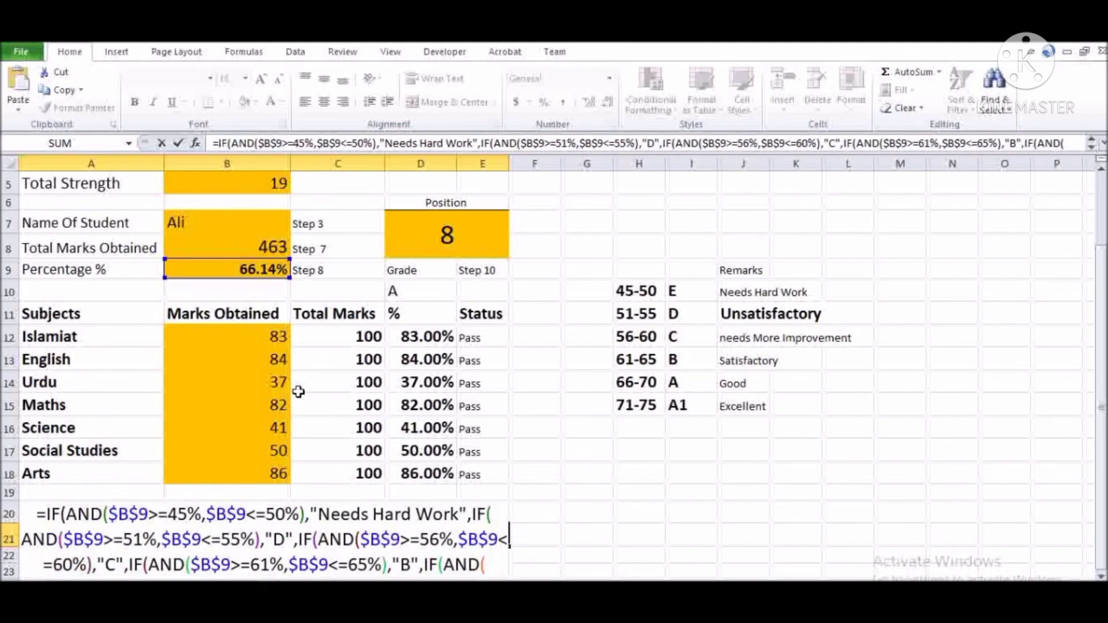
- Replace the "D" result for 51%–55% in the A21 formula with "Unsatisfactory"
key("Right")
key("Right")
key("Right")
key("Right")
key("Right")
key("Right")
key("Right")
key("Right")
key("Right")
key("Right")
key("Right")
key("Right")
key("Right")
key("Right")
key("Right")
key("BackSpace")
type("Unsta")
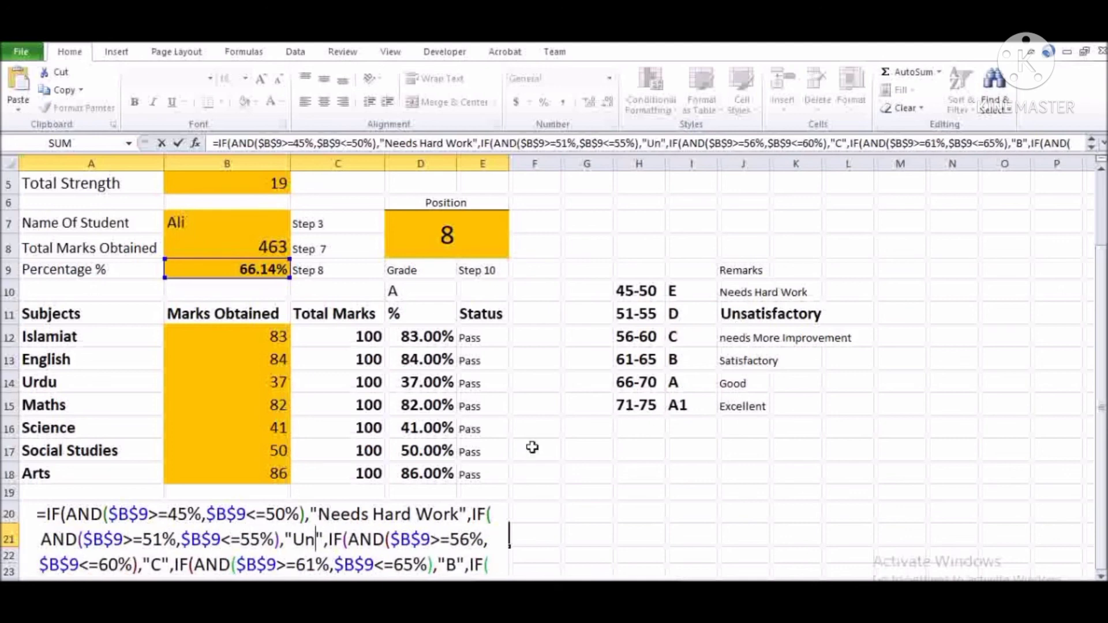
key("BackSpace")
key("BackSpace")
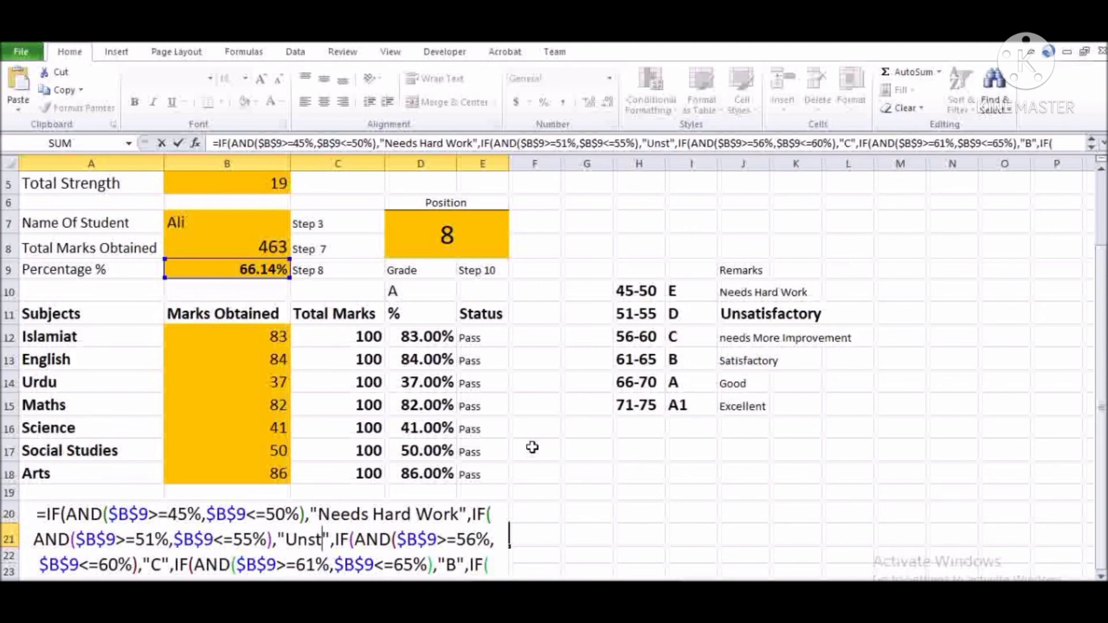
type("atisfactory")
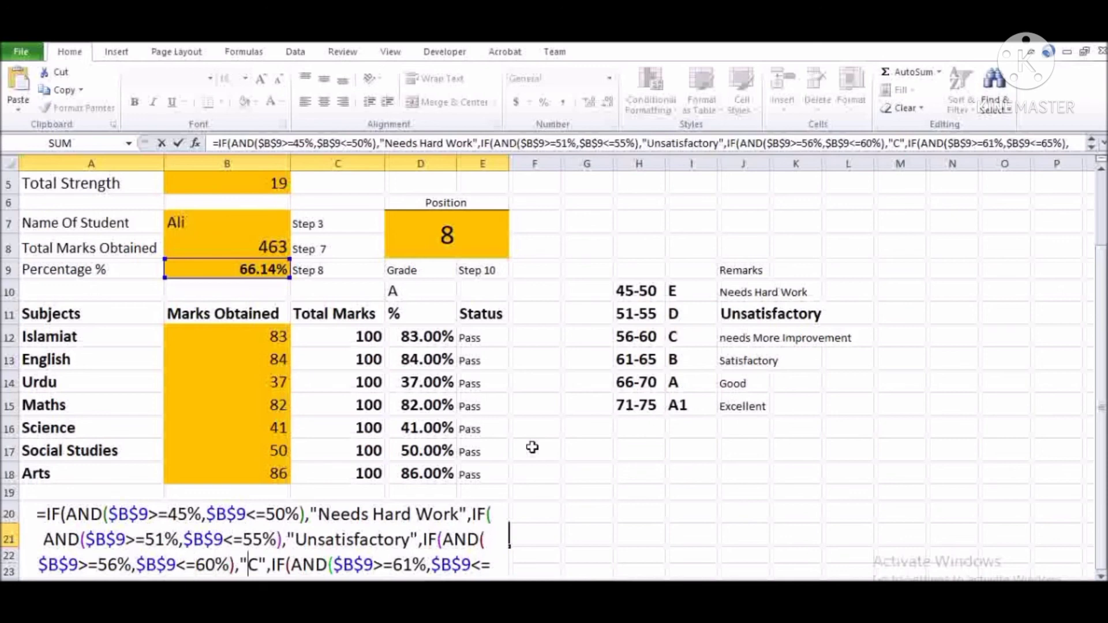
- Replace the "C" result for 56%–60% in the A21 formula with "Needs Further Improvement"
key("Delete")
type("Needs ")
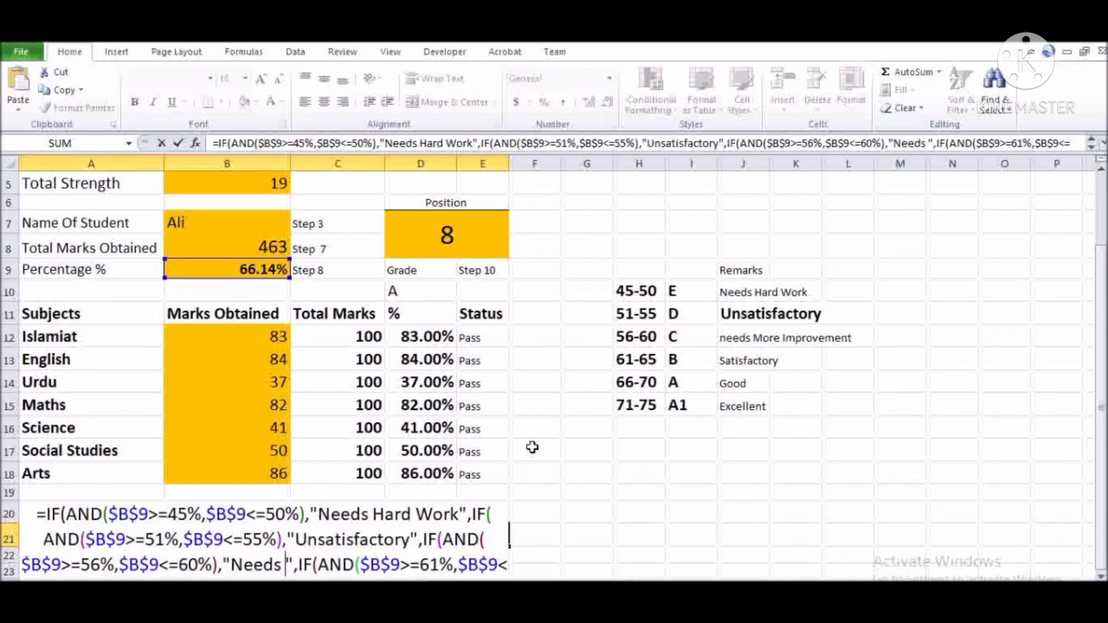
type("Further IM")
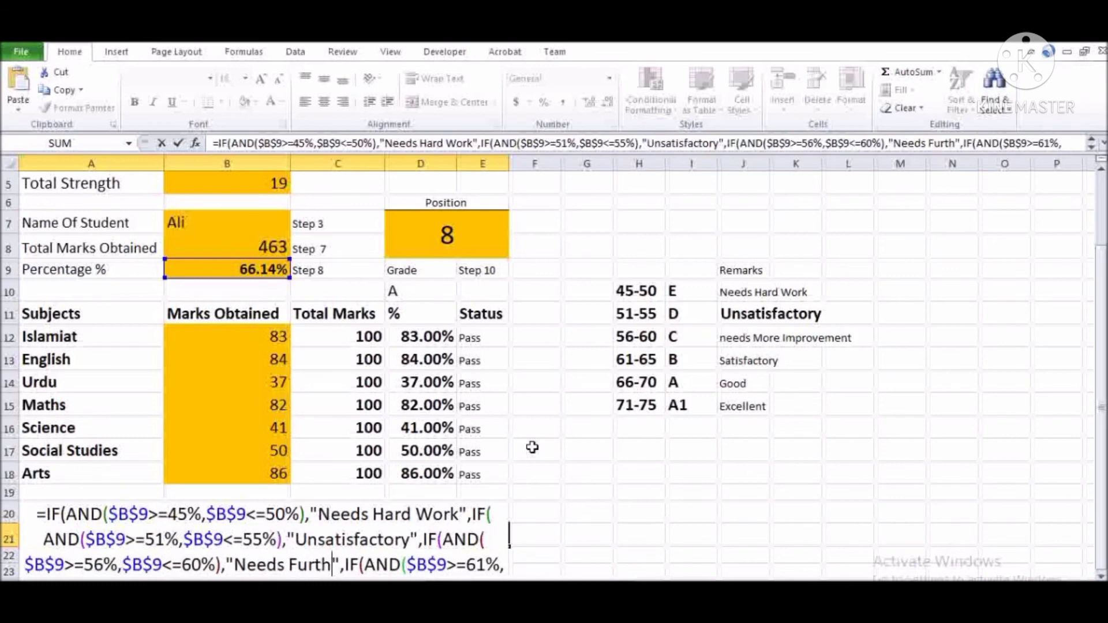
type("p")
key("BackSpace")
key("BackSpace")
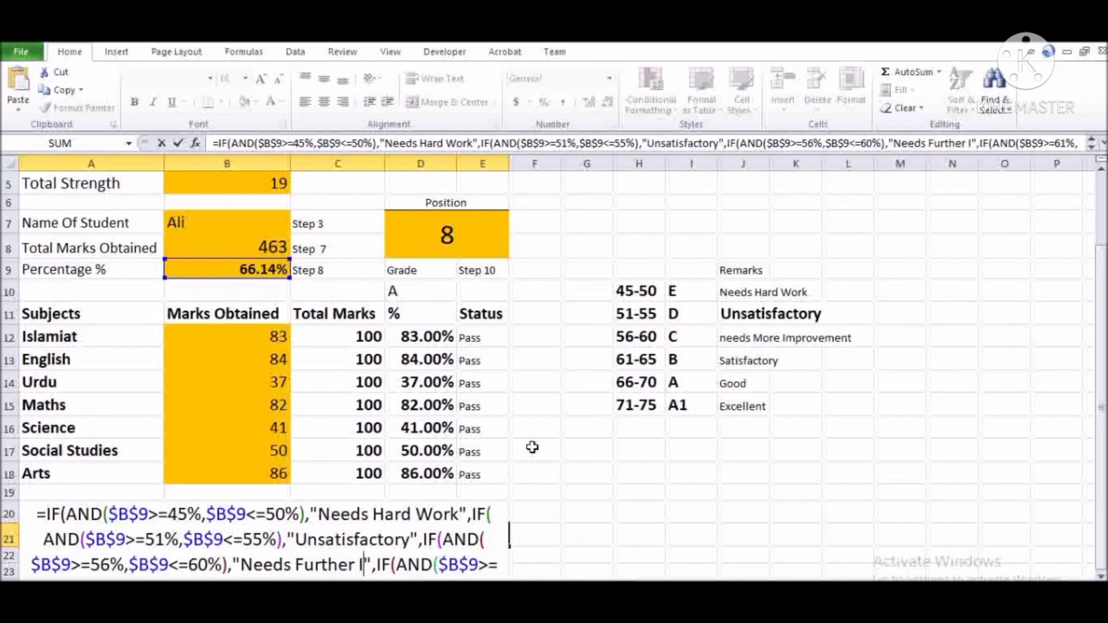
type("mprovement")
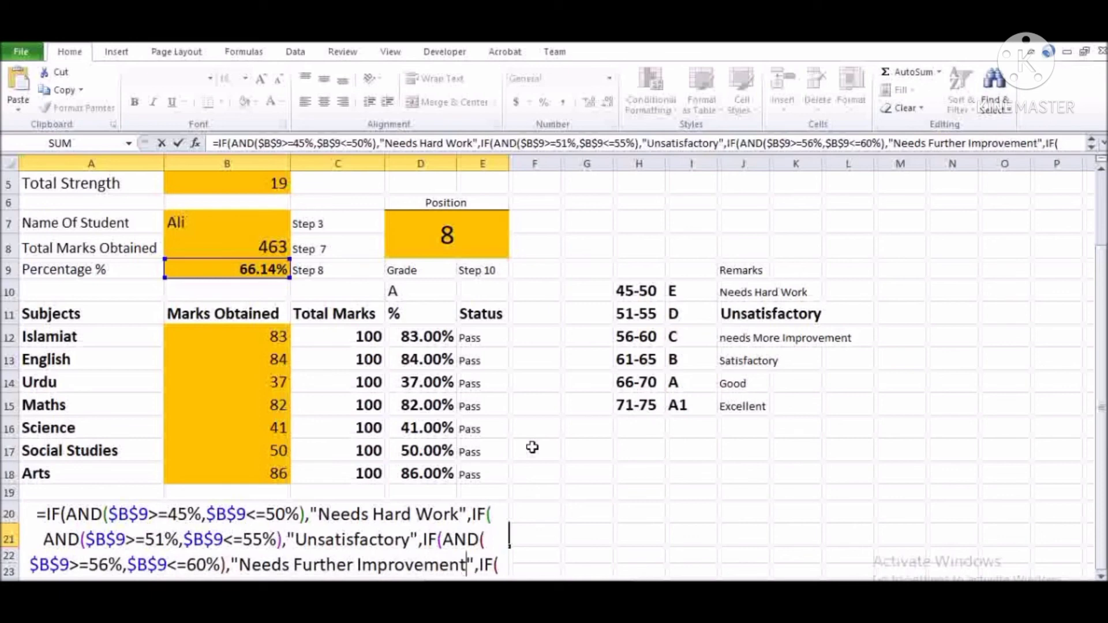
- Replace the "B" result for 61%–65% in the A21 formula with "Satisfactory"
key("Right")
key("Right")
key("Right")
key("Right")
key("Right")
key("Right")
key("Right")
key("Right")
key("Right")
key("Right")
key("Right")
key("Right")
key("Right")
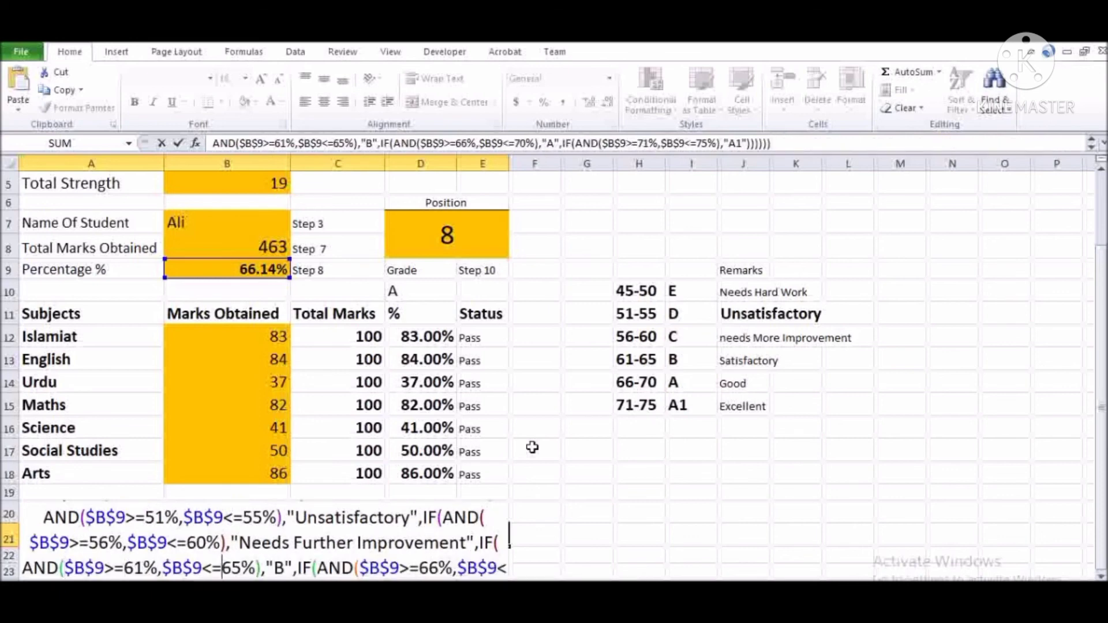
key("BackSpace")
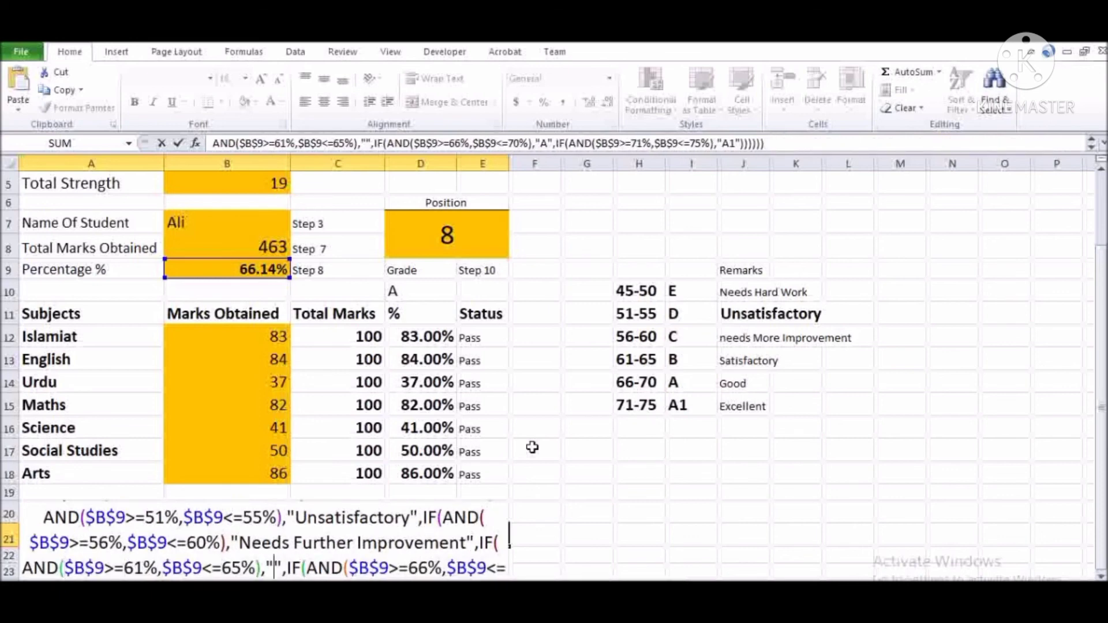
type("Satisfac")
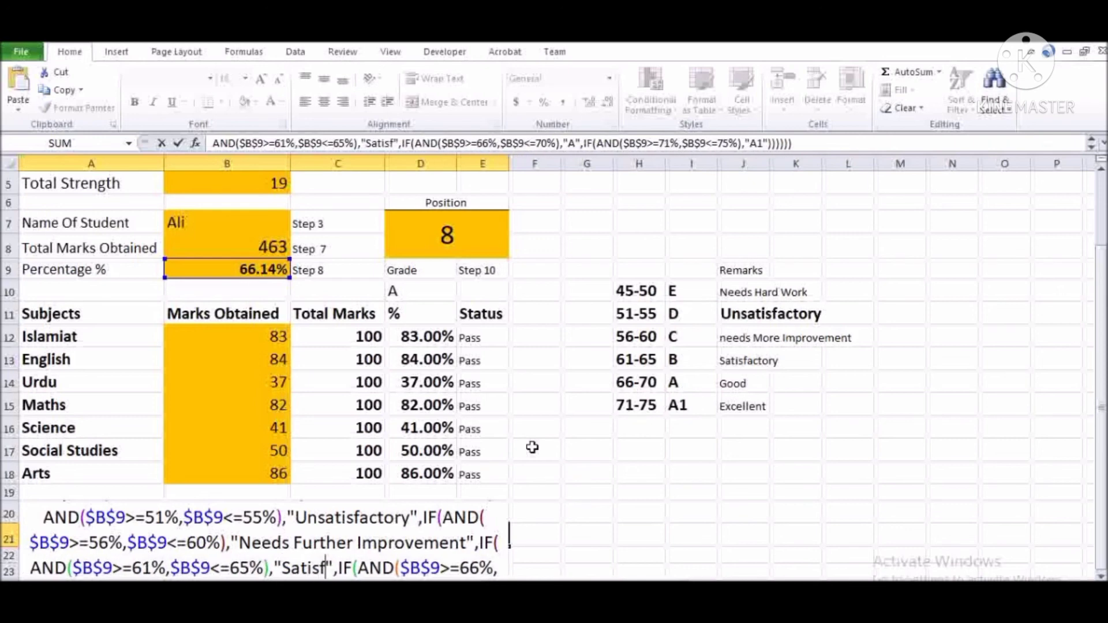
type("tory")
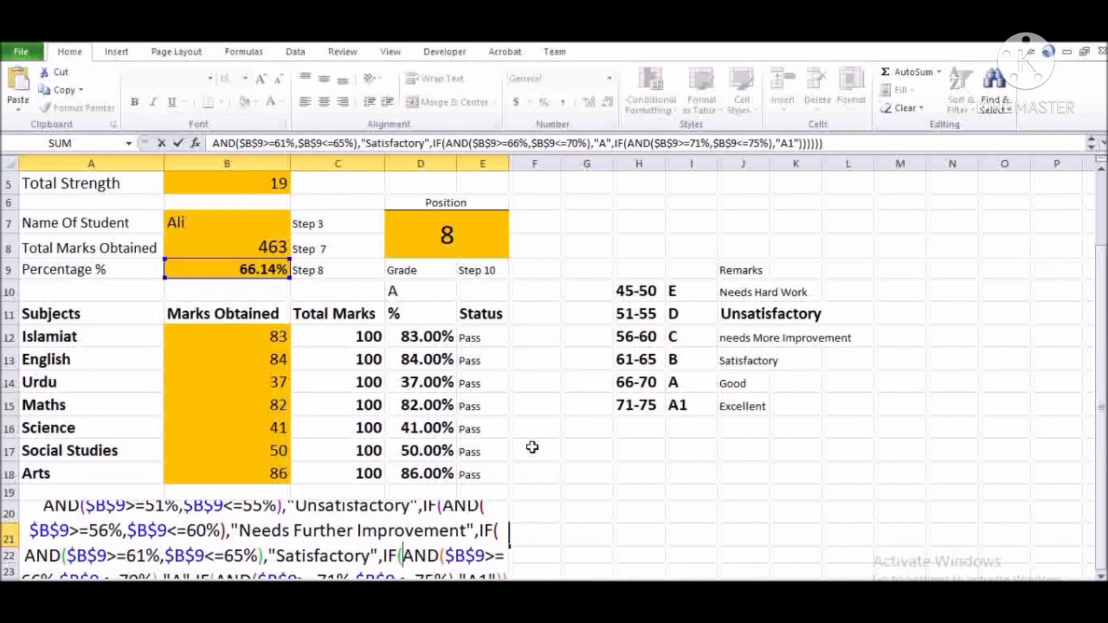
- Replace the "A" result for 66%–70% in the A21 formula with "Good"
key("Right")
key("Right")
key("Right")
key("Right")
key("Right")
key("Right")
key("Right")
key("Right")
key("Right")
key("Right")
key("Right")
key("Right")
key("Right")
key("Right")
key("BackSpace")
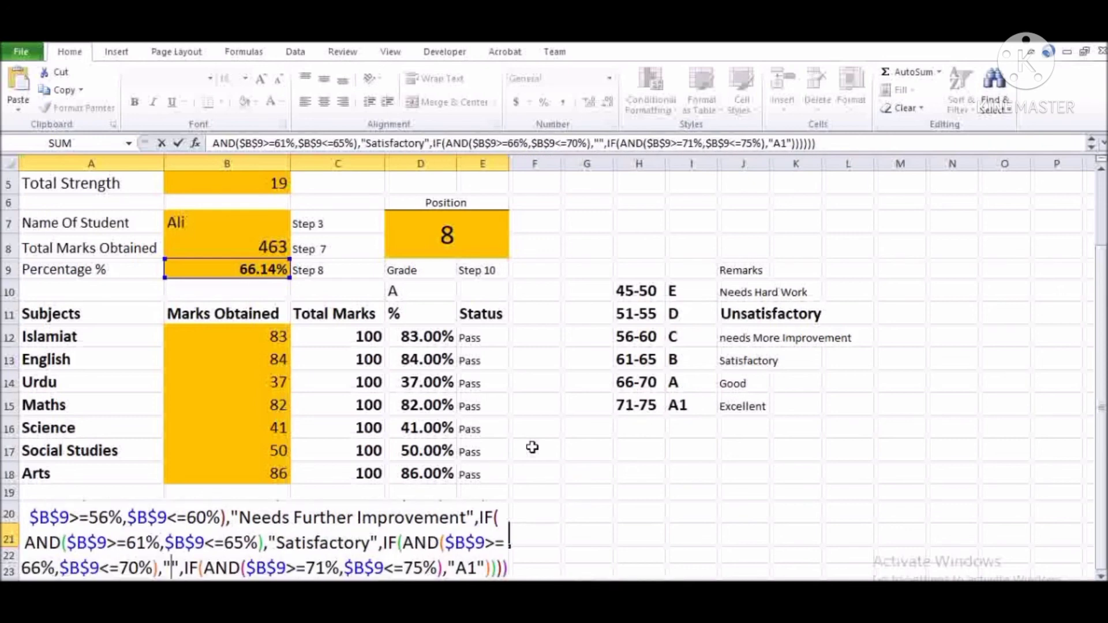
type("Good")
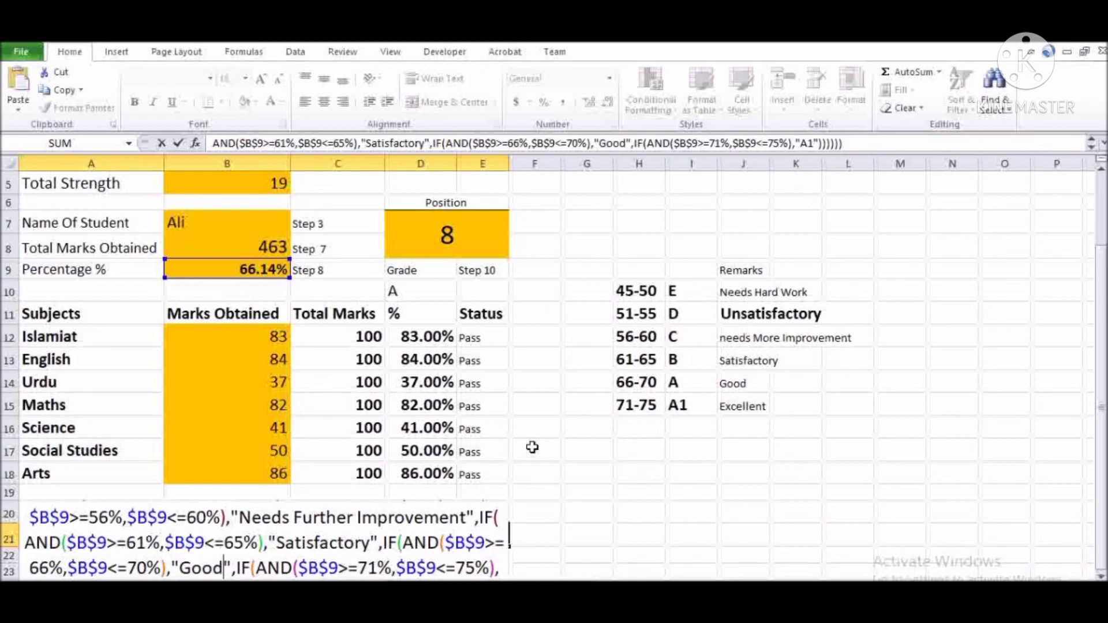
key("End")
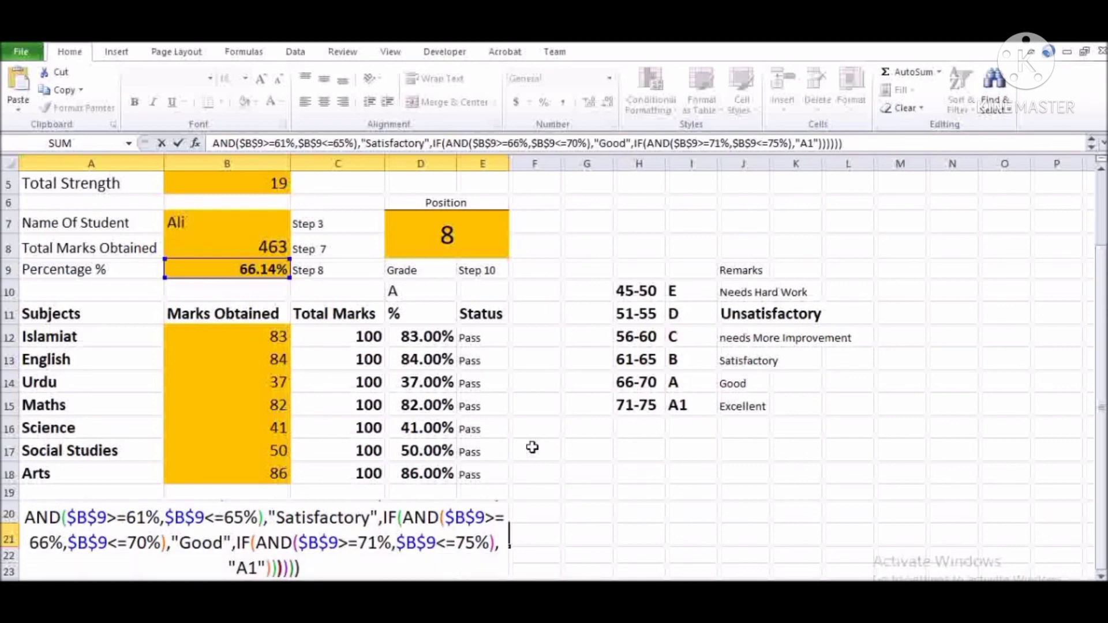
- Replace the "A1" result for 71%–75% in the A21 formula with "Excellent" and enter the completed remarks formula
key("Left")
key("Left")
key("Left")
key("Left")
key("Left")
key("Left")
key("Left")
key("BackSpace")
key("BackSpace")
type("Excelle")
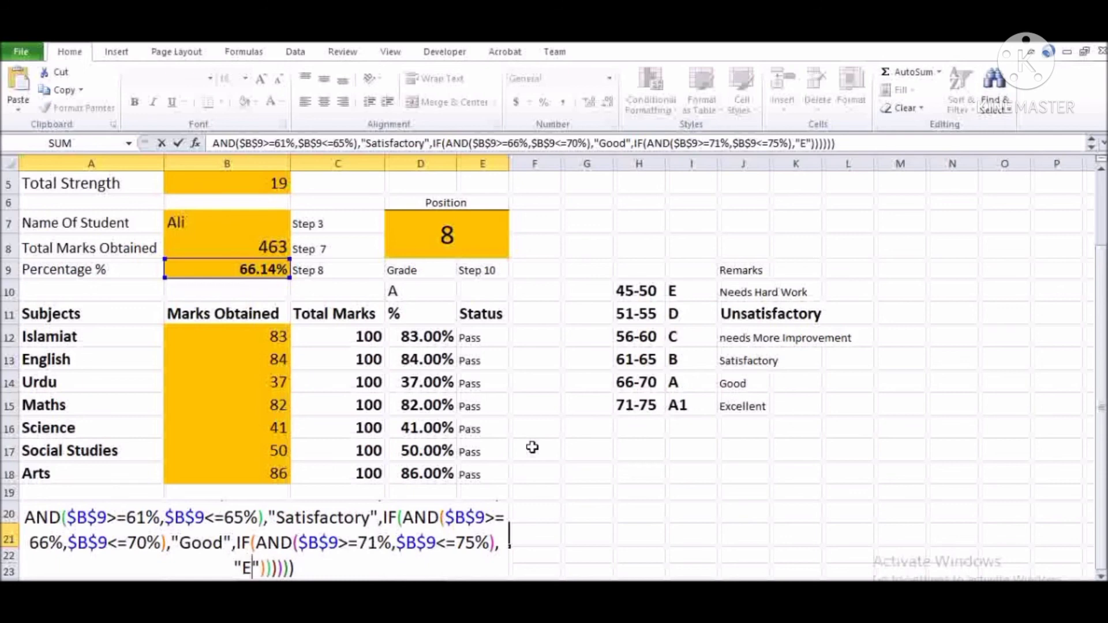
type("nt")
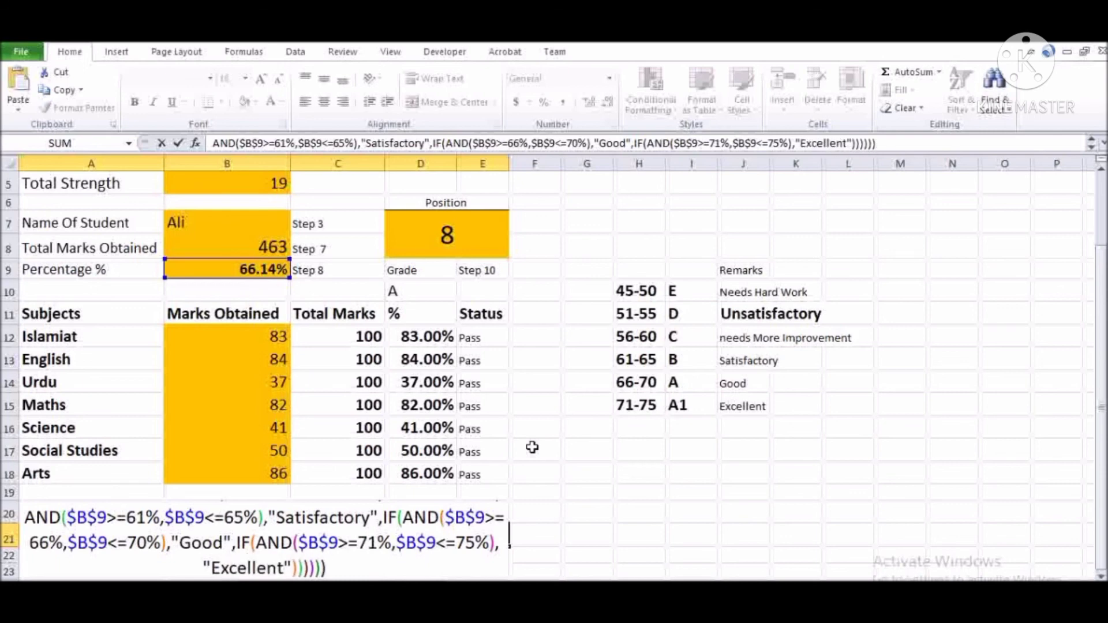
key("Return")
- Test the report card by setting the Step 1 selector to student number 8 and then 11
key("Up")
key("Up")
key("Up")
key("Up")
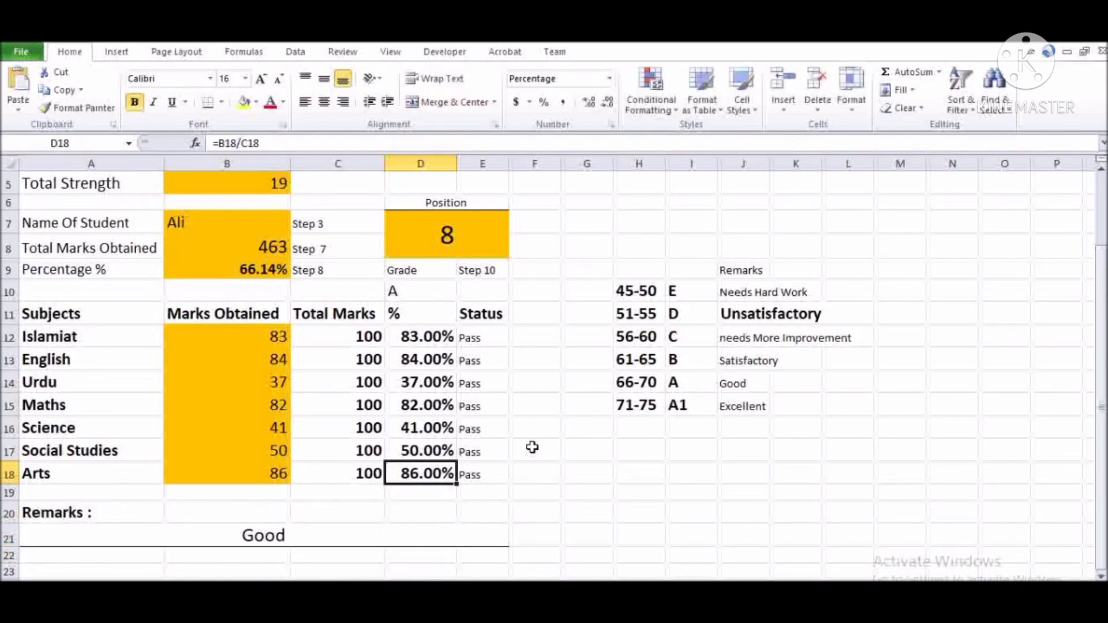
key("Up")
key("Up")
key("Up")
key("Up")
key("Up")
key("Up")
key("Up")
key("Up")
key("Up")
key("Up")
key("Up")
key("Up")
key("Up")
key("Up")
key("Up")
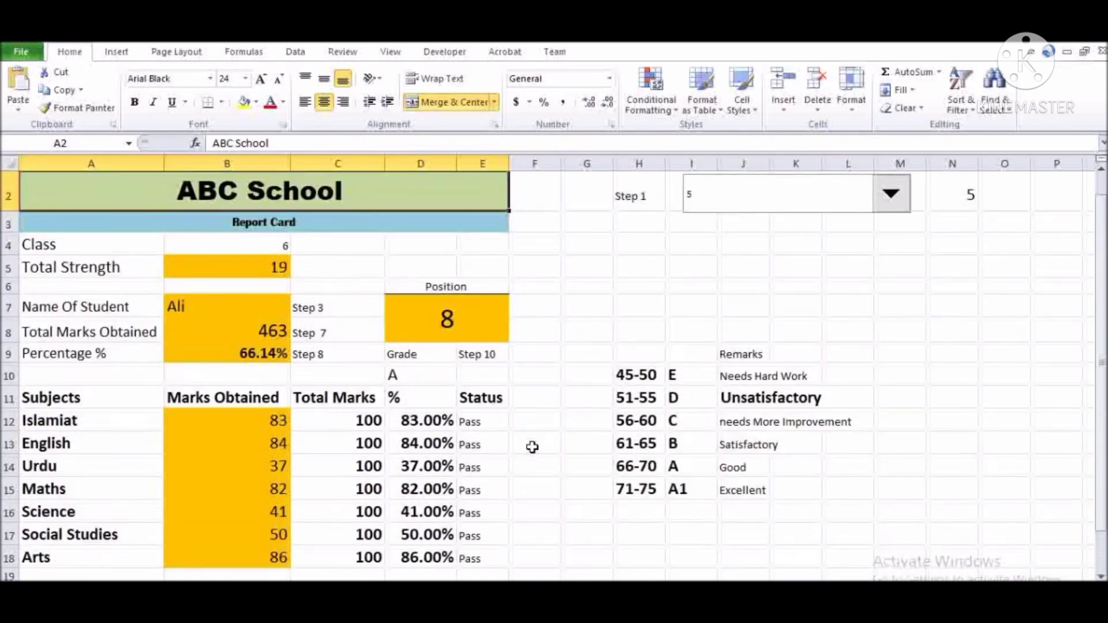
scroll(532, 447, "up", 1)
left_click(891, 210)
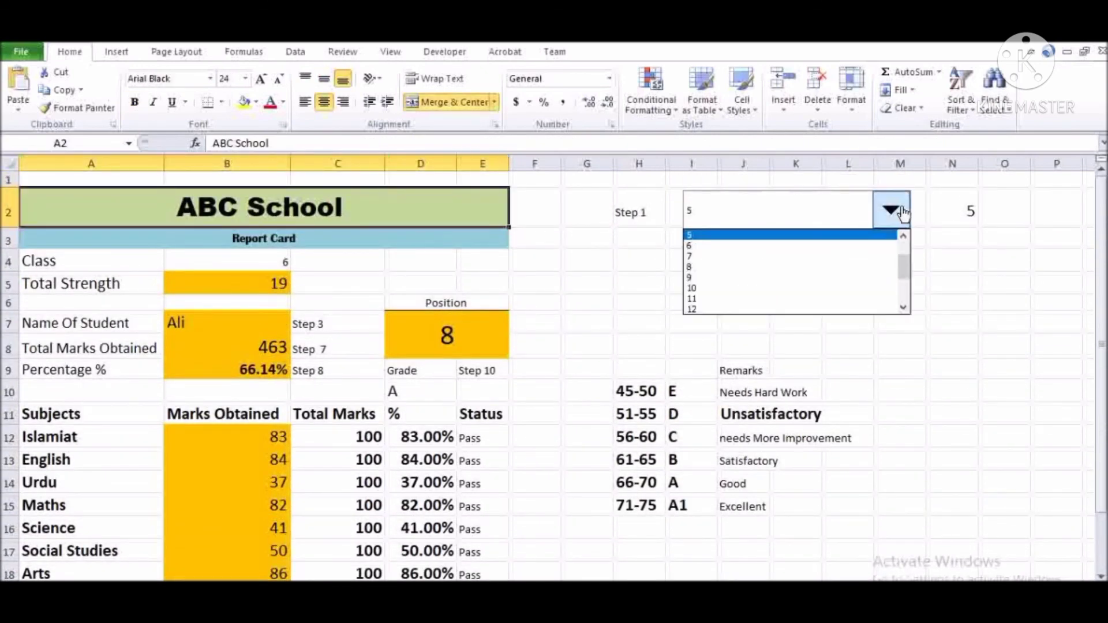
left_click(883, 272)
left_click(900, 225)
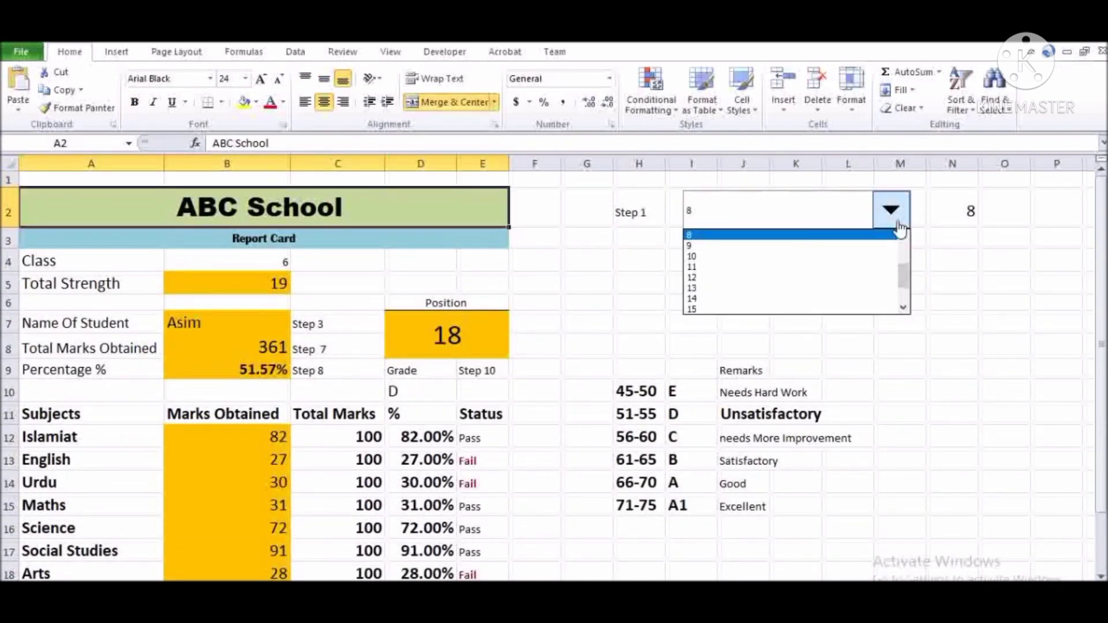
left_click(893, 267)
- Test the report card and its remarks with student number 17 and then 14 in the Step 1 selector
left_click(893, 210)
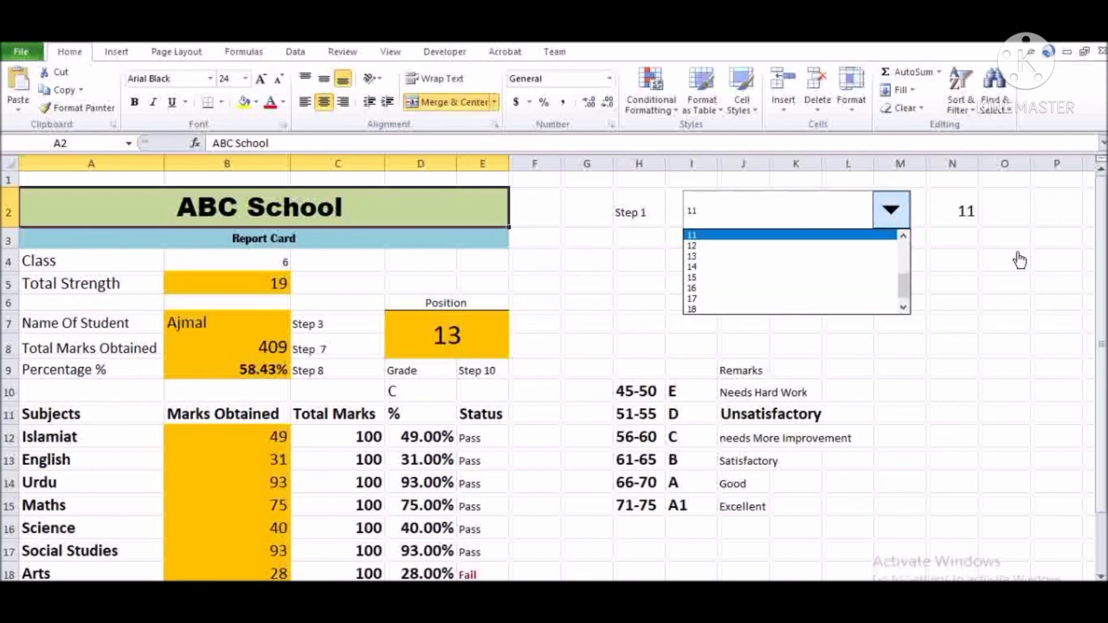
left_click(853, 299)
left_click_drag(1101, 306, 1096, 235)
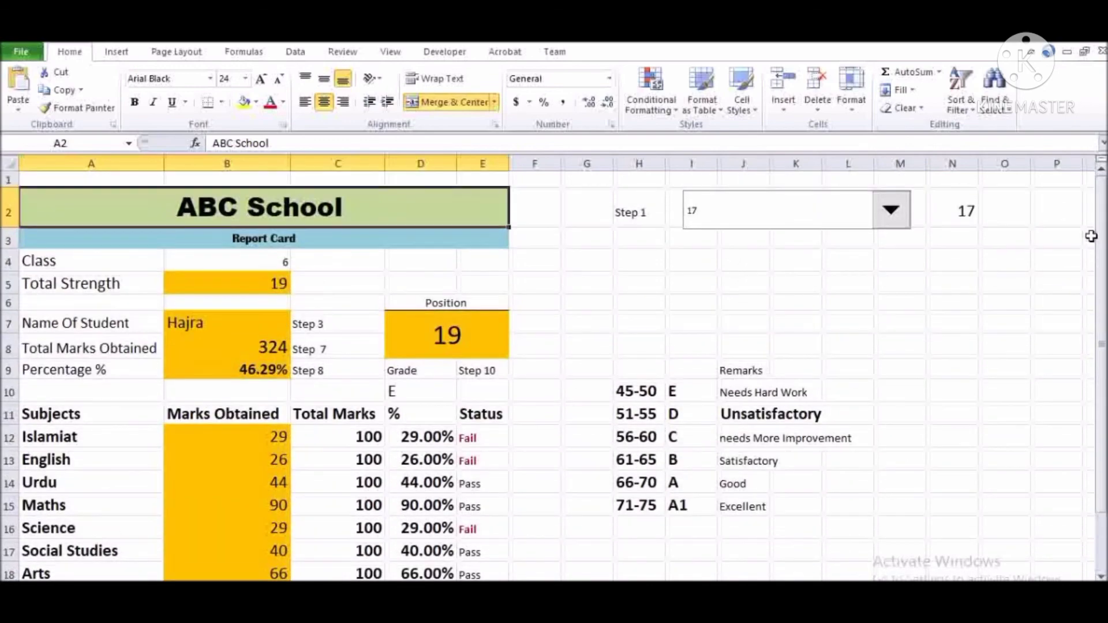
left_click(900, 213)
left_click(860, 256)
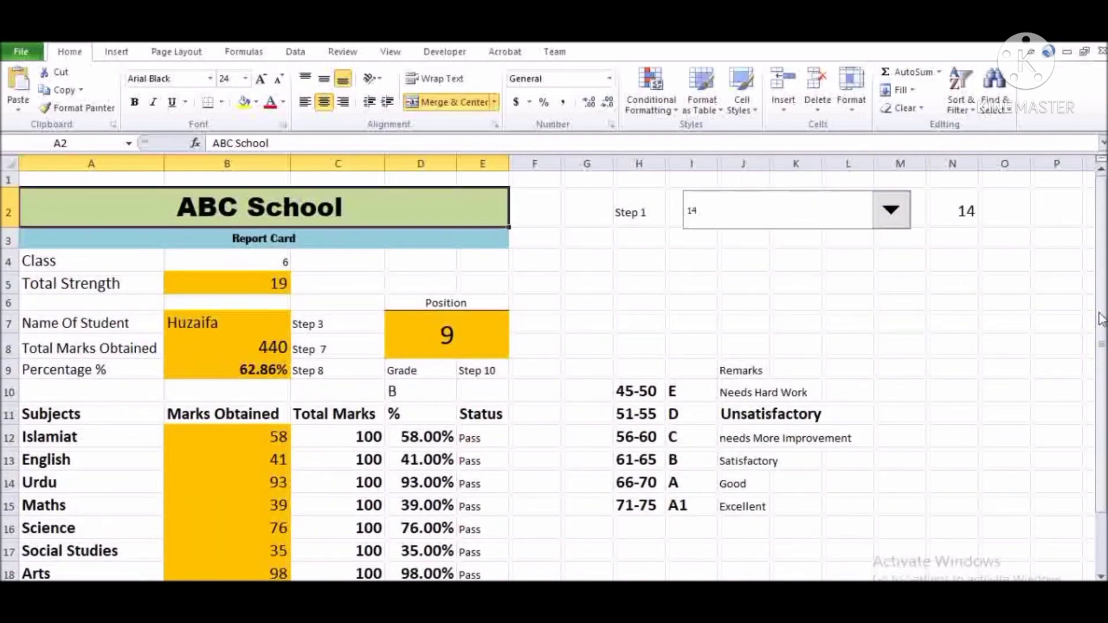
mouse_move(1101, 318)
left_mouse_down()
mouse_move(1102, 332)
mouse_move(1102, 316)
left_mouse_up()
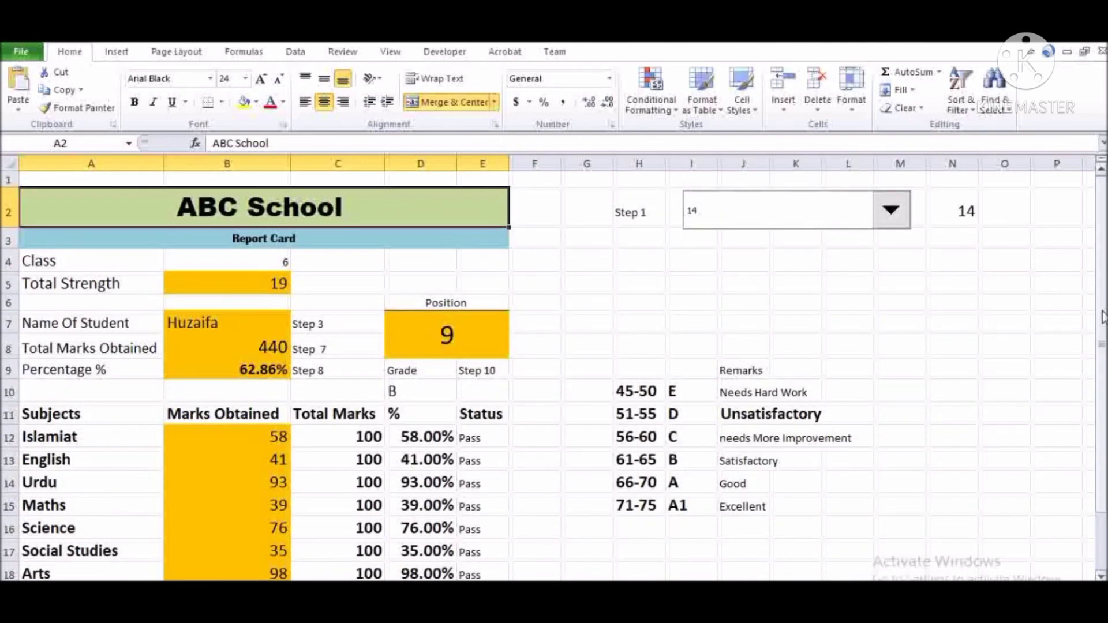
- Set the Step 1 selector to student number 12
left_click(915, 208)
left_click(891, 211)
left_click_drag(905, 287, 903, 280)
left_click(875, 296)
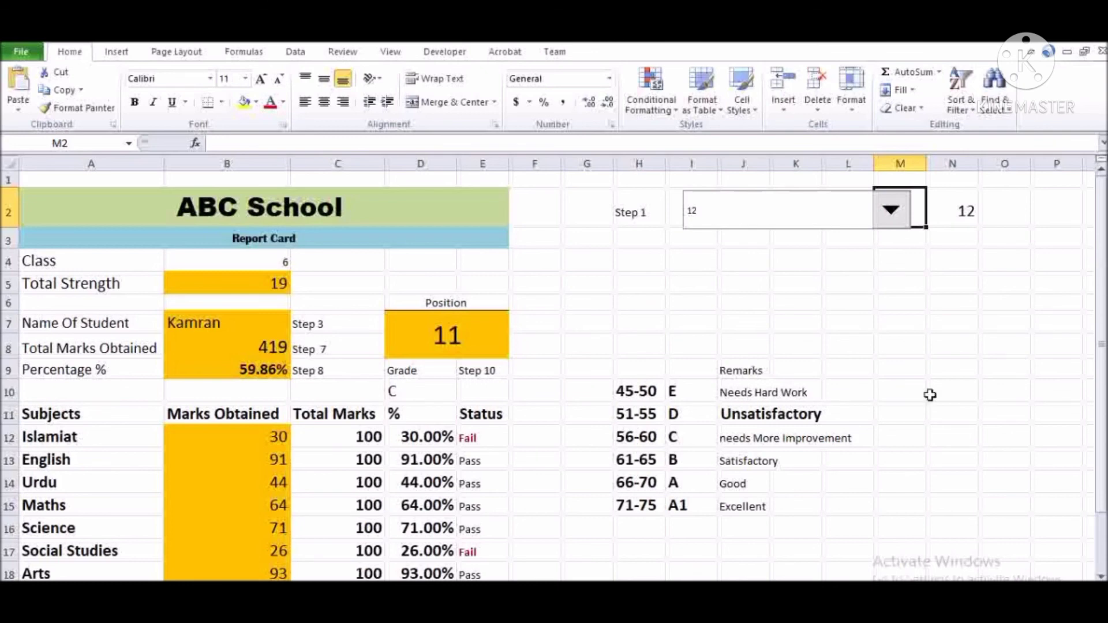
- Compare the student's percentage and the remark in row 21 with the matching 56-60 entry in the remarks table
left_click_drag(1100, 376, 1104, 433)
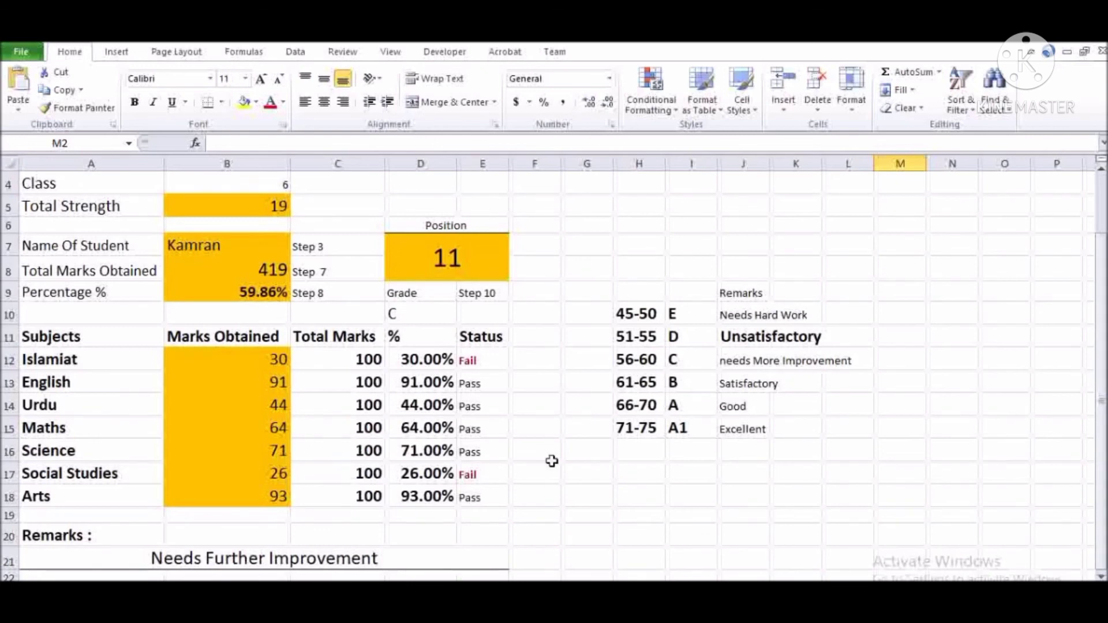
left_click(273, 294)
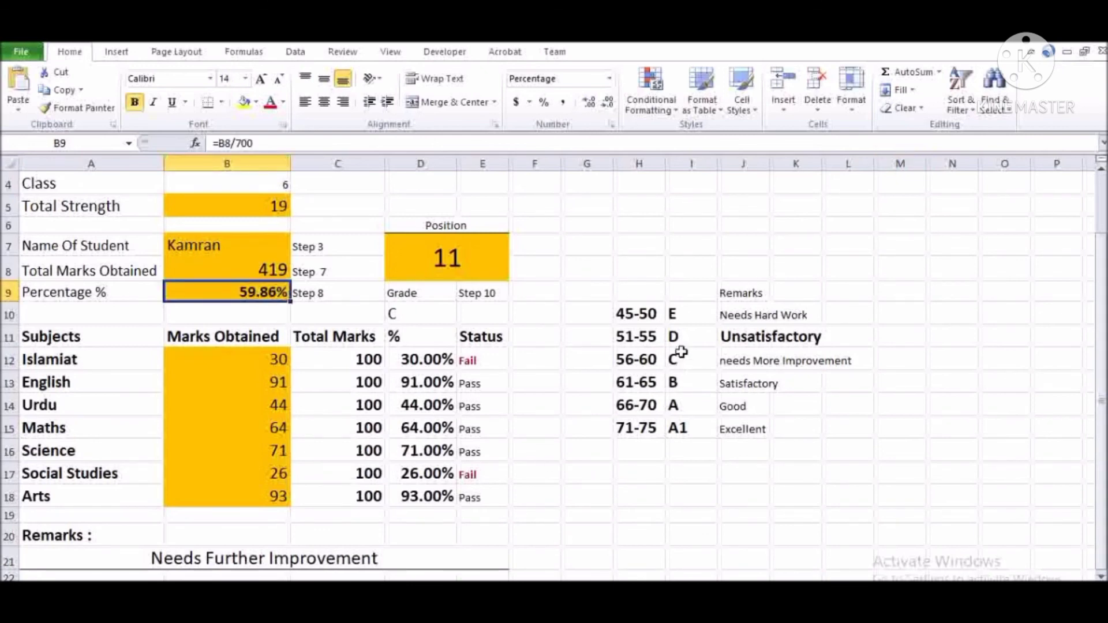
left_click(744, 362)
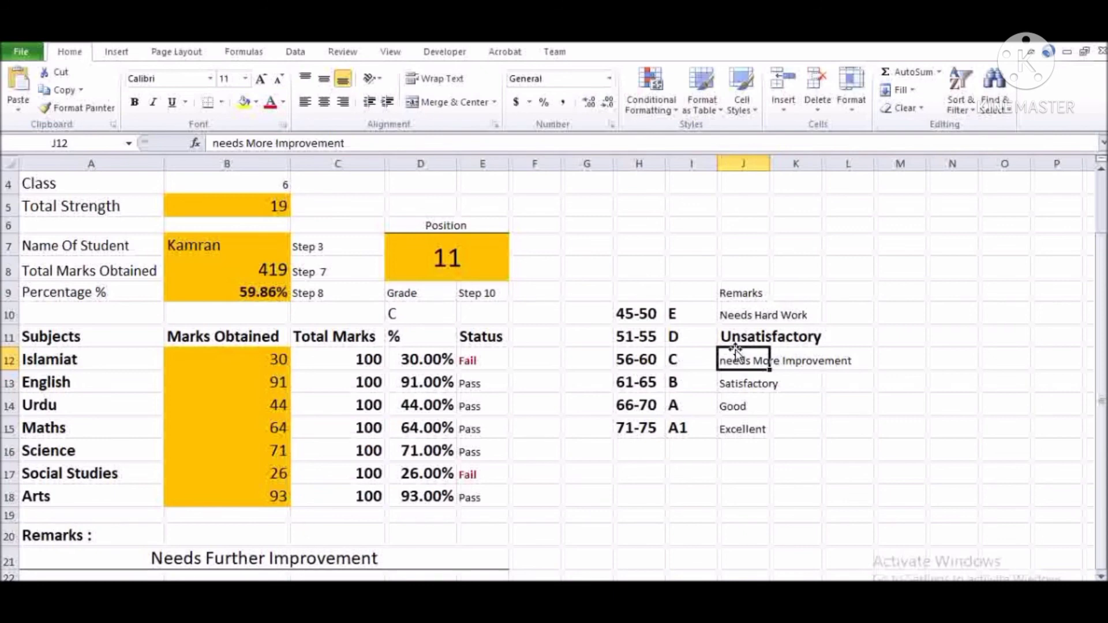
key("Up")
key("Up")
key("Up")
key("Up")
key("Up")
key("Up")
key("Up")
key("Up")
key("Up")
key("Up")
key("Up")
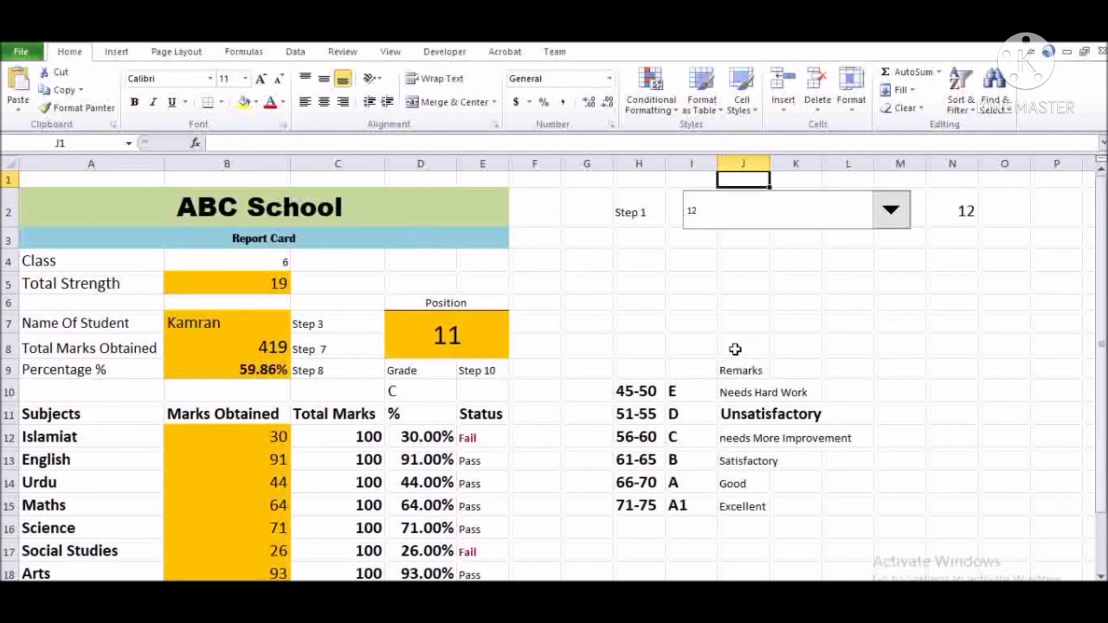